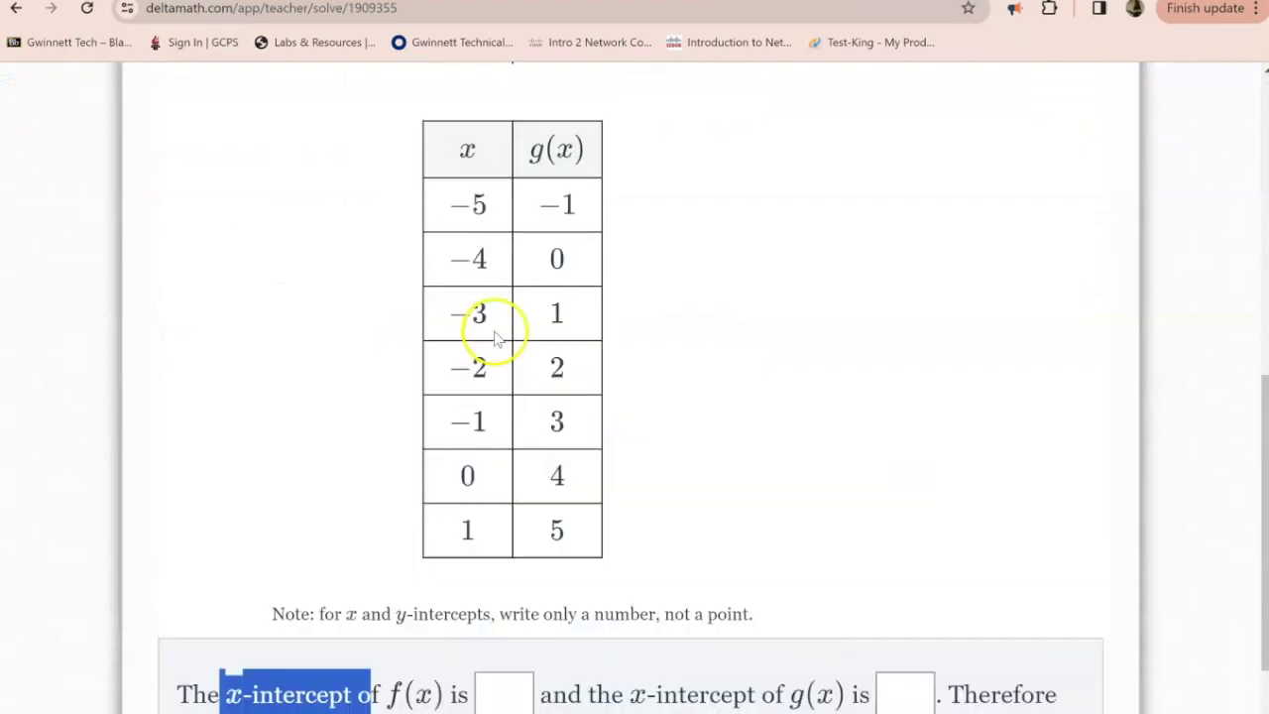
- Generate a new Compare Features of Tables vs. Graphs problem and look over its question
{"action": "left_click", "coordinate": [278, 171]}
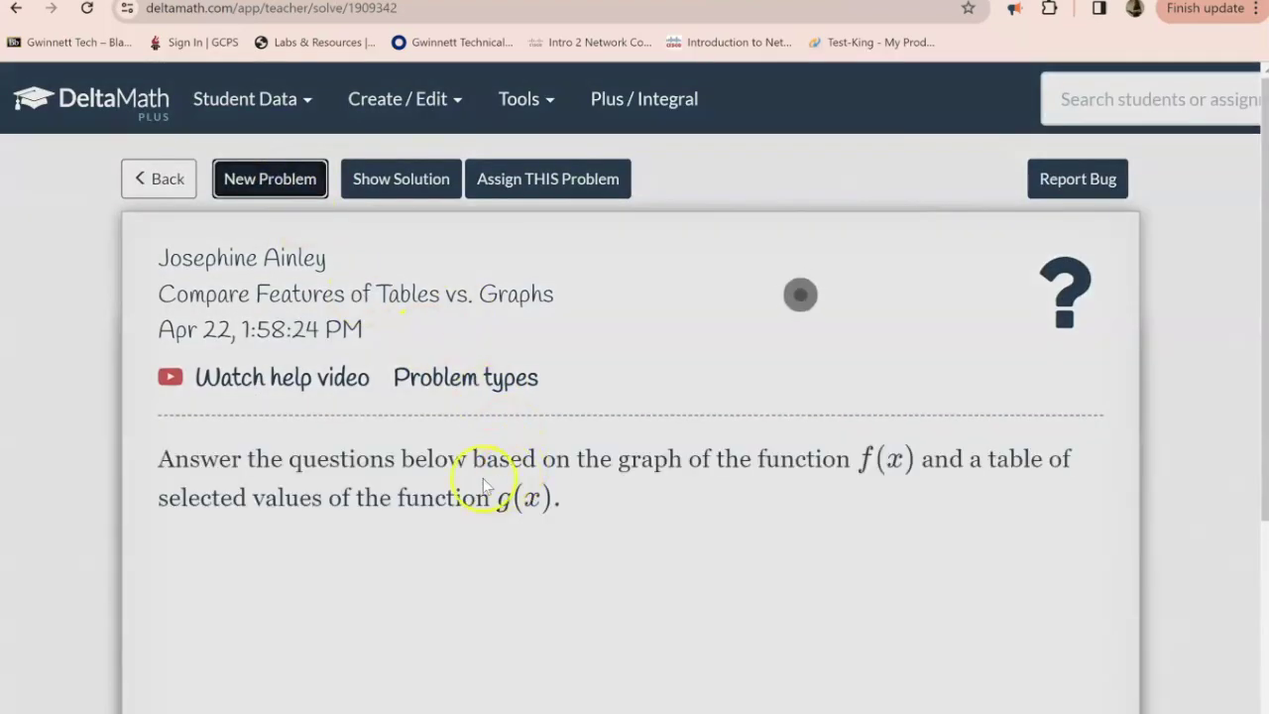
{"action": "scroll", "coordinate": [426, 486], "scroll_direction": "down", "scroll_amount": 8}
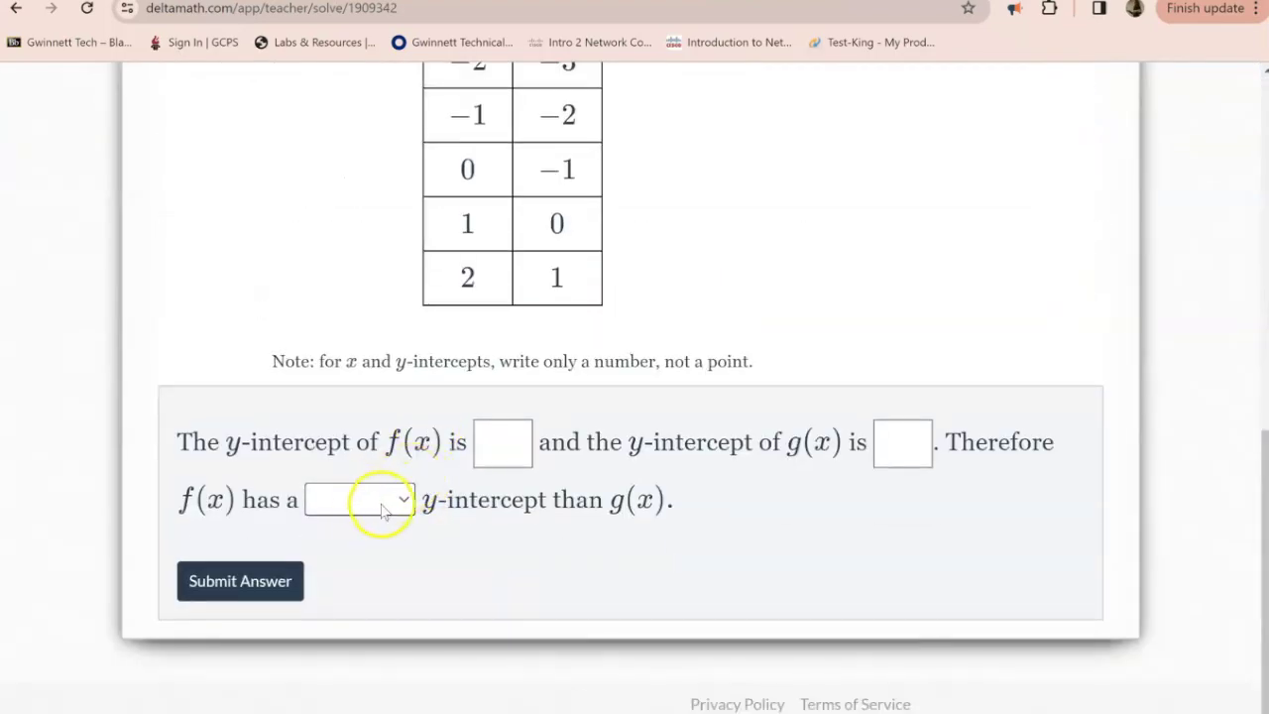
{"action": "scroll", "coordinate": [359, 248], "scroll_direction": "up", "scroll_amount": 5}
{"action": "scroll", "coordinate": [359, 247], "scroll_direction": "up", "scroll_amount": 5}
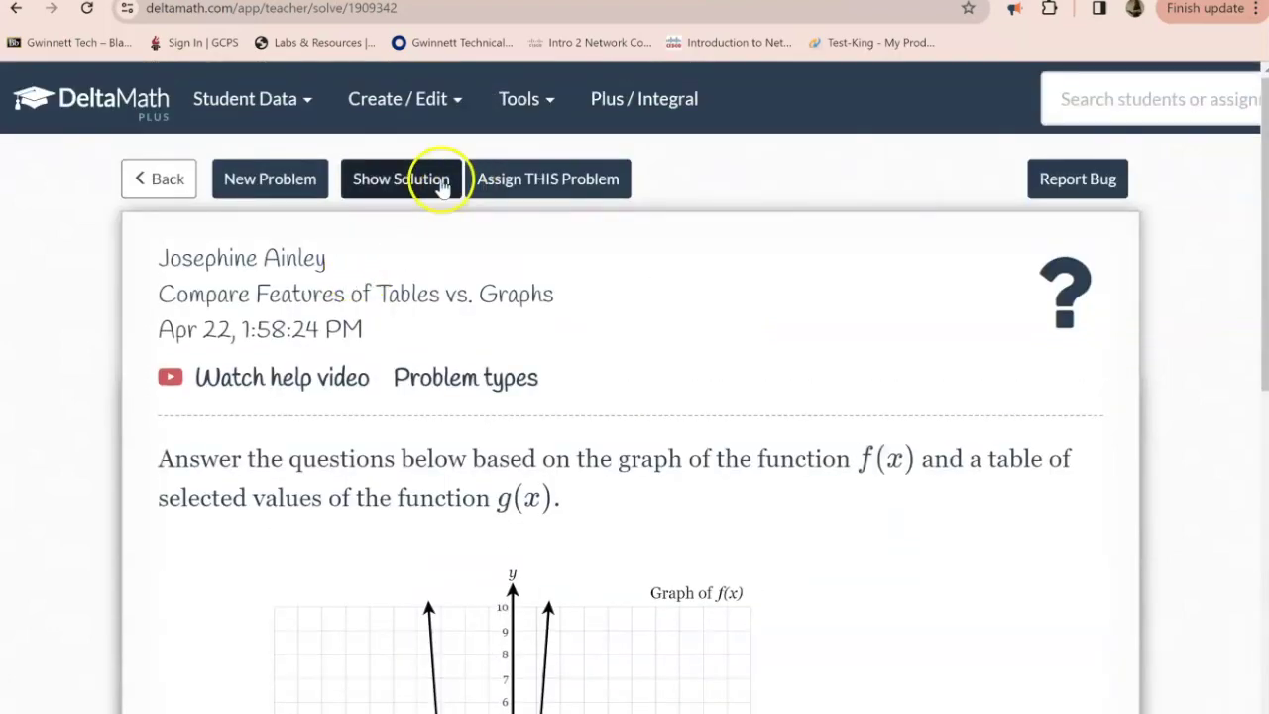
- Show the problem types and switch the current problem type to Max or min
{"action": "left_click", "coordinate": [444, 377]}
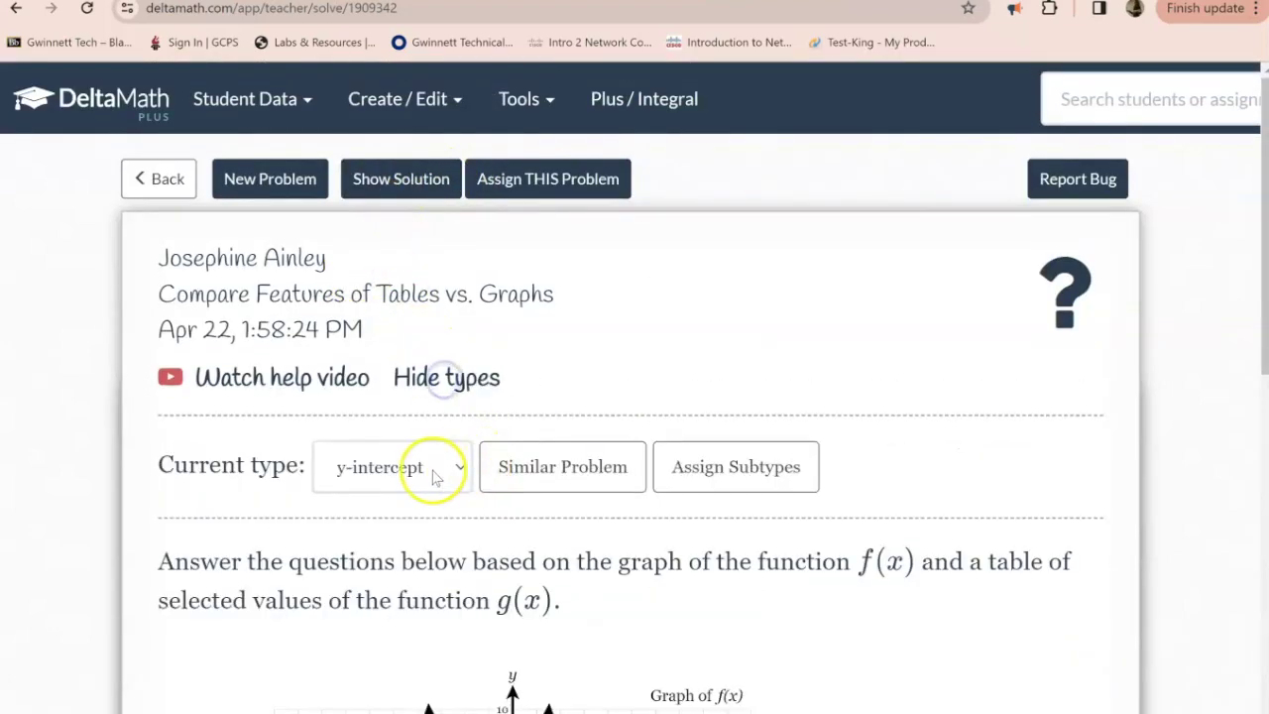
{"action": "left_click", "coordinate": [564, 472]}
{"action": "left_click", "coordinate": [446, 472]}
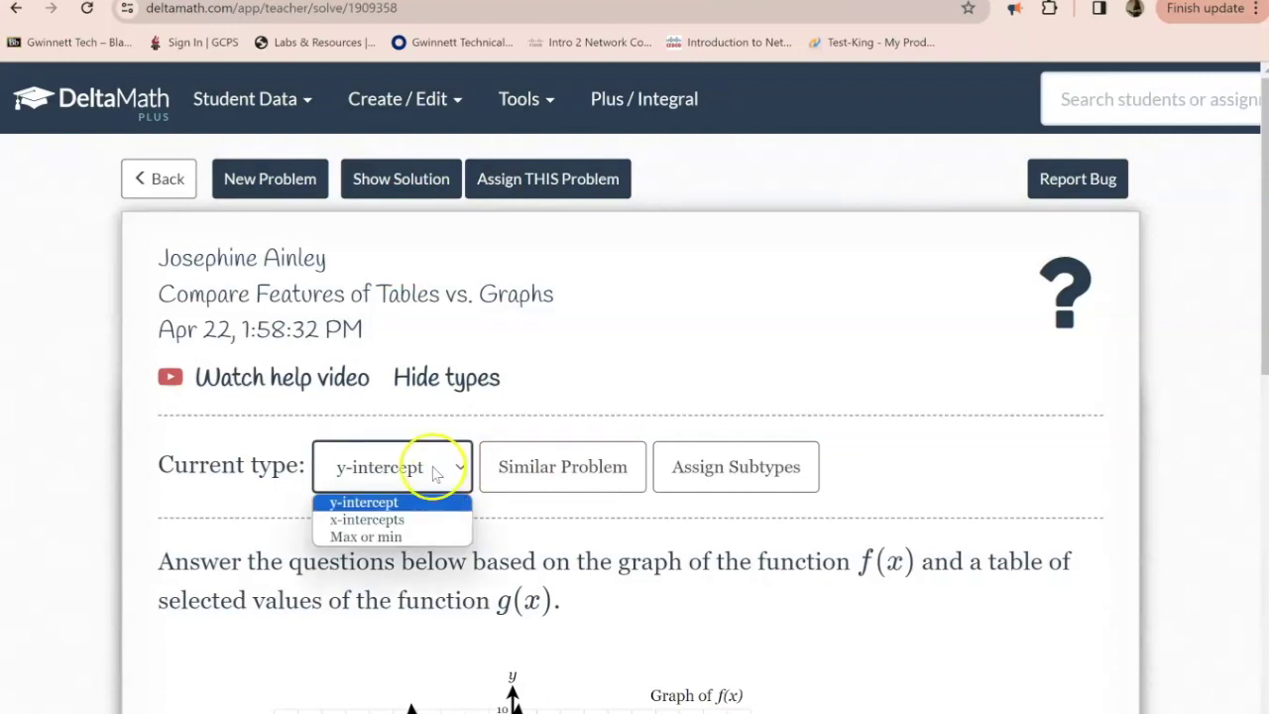
{"action": "left_click", "coordinate": [381, 535]}
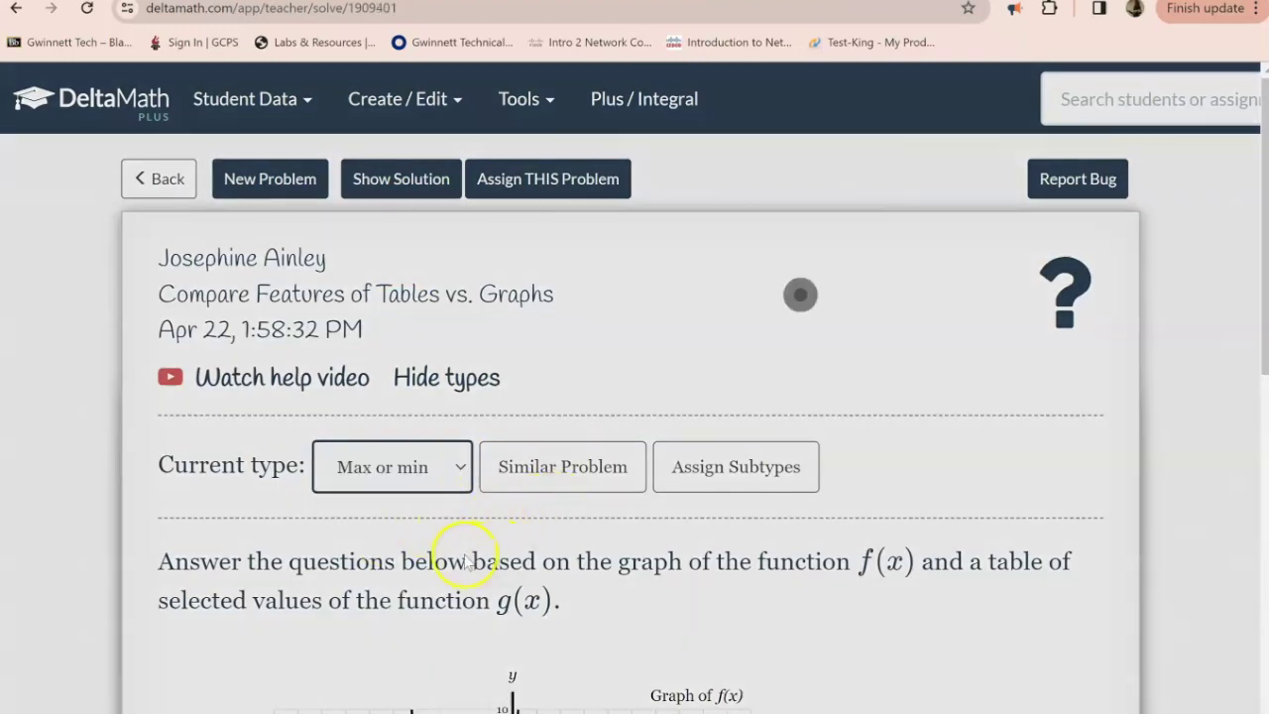
- Examine the Max or min problem, highlighting the matching g(x) pairs and the row x = 2 in the table
{"action": "scroll", "coordinate": [510, 540], "scroll_direction": "down", "scroll_amount": 9}
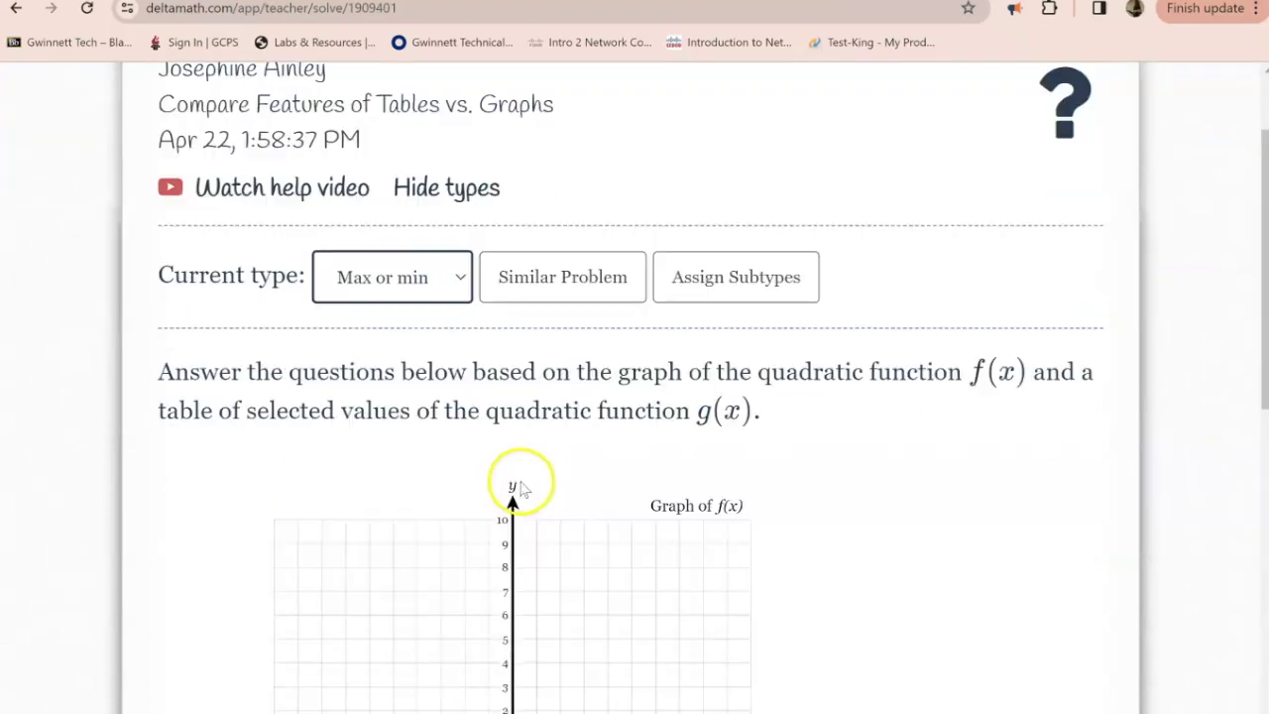
{"action": "scroll", "coordinate": [496, 416], "scroll_direction": "up", "scroll_amount": 2}
{"action": "scroll", "coordinate": [555, 416], "scroll_direction": "down", "scroll_amount": 2}
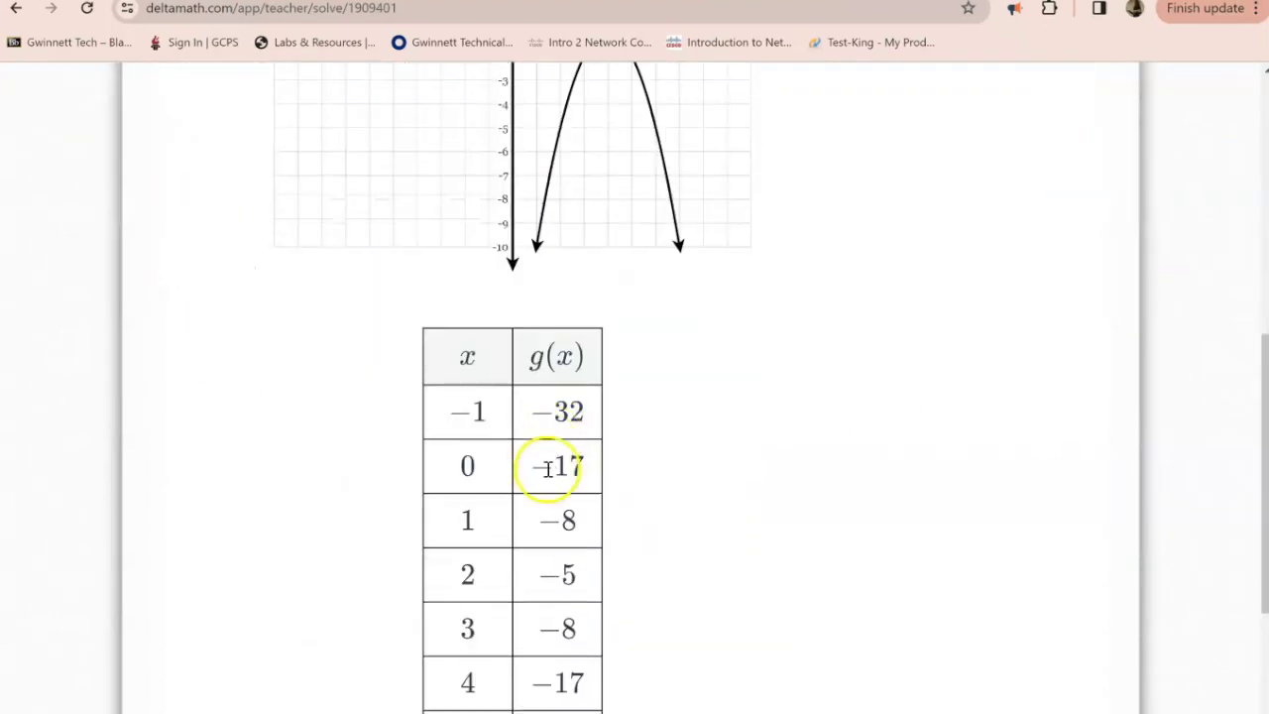
{"action": "scroll", "coordinate": [523, 421], "scroll_direction": "down", "scroll_amount": 4}
{"action": "scroll", "coordinate": [530, 396], "scroll_direction": "up", "scroll_amount": 3}
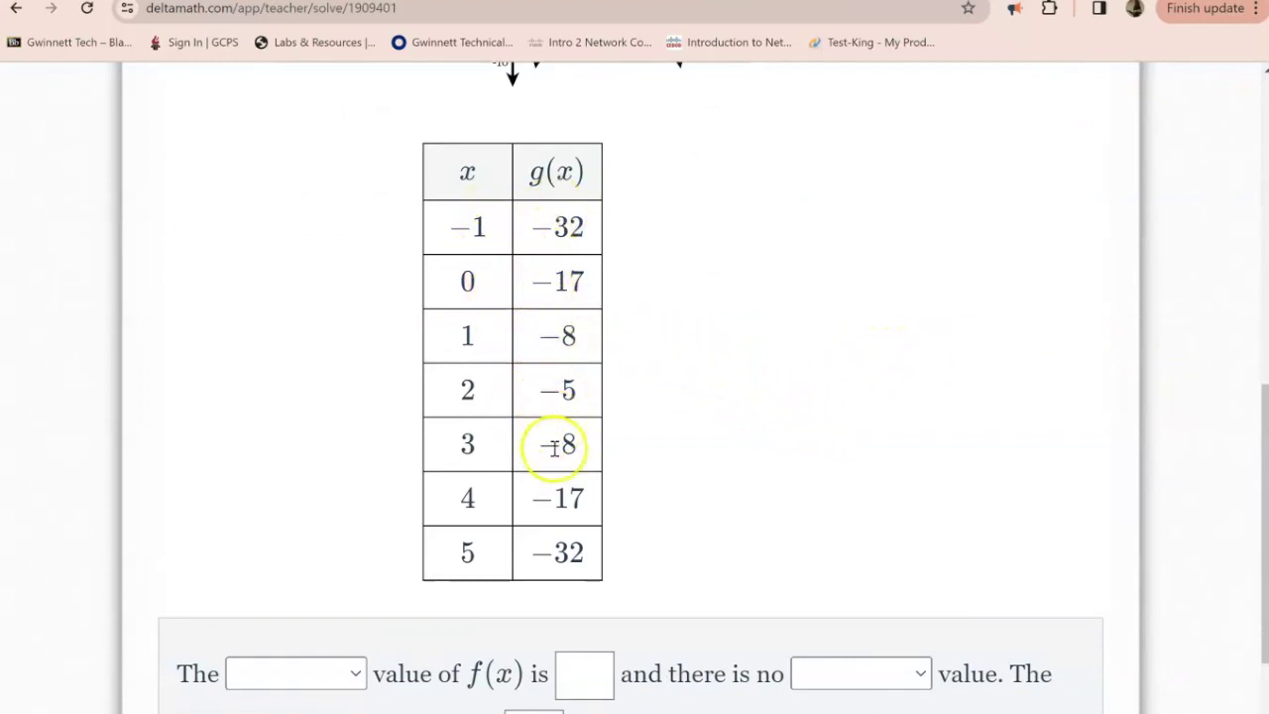
{"action": "left_click", "coordinate": [528, 336]}
{"action": "left_click_drag", "start_coordinate": [529, 336], "coordinate": [567, 342]}
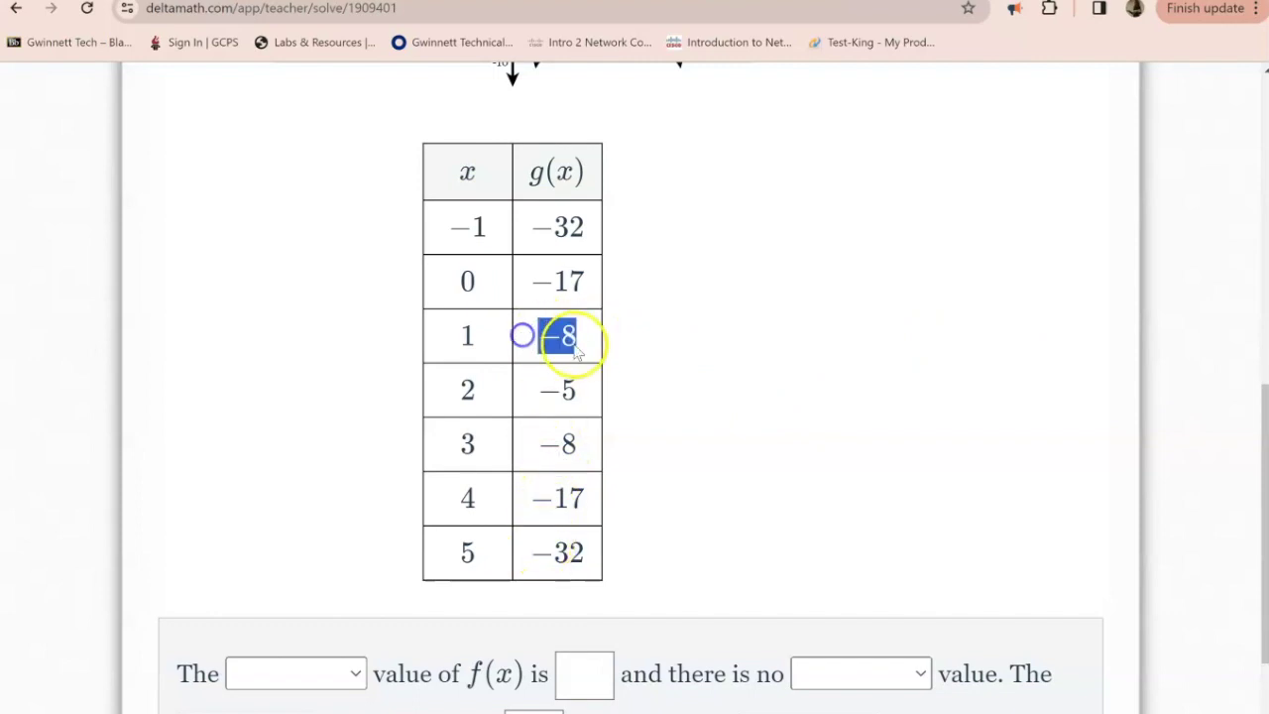
{"action": "left_click_drag", "start_coordinate": [518, 436], "coordinate": [569, 442]}
{"action": "left_click_drag", "start_coordinate": [509, 281], "coordinate": [587, 283]}
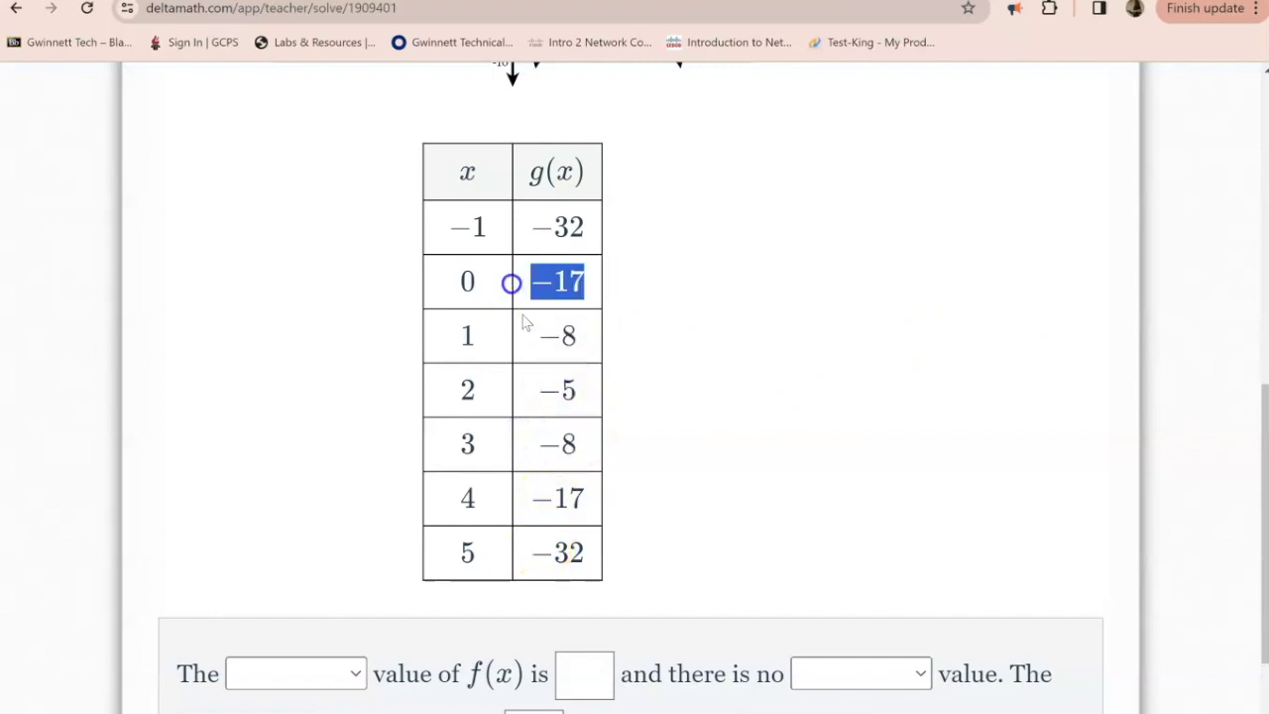
{"action": "left_click_drag", "start_coordinate": [513, 489], "coordinate": [587, 496]}
{"action": "left_click_drag", "start_coordinate": [582, 221], "coordinate": [529, 226]}
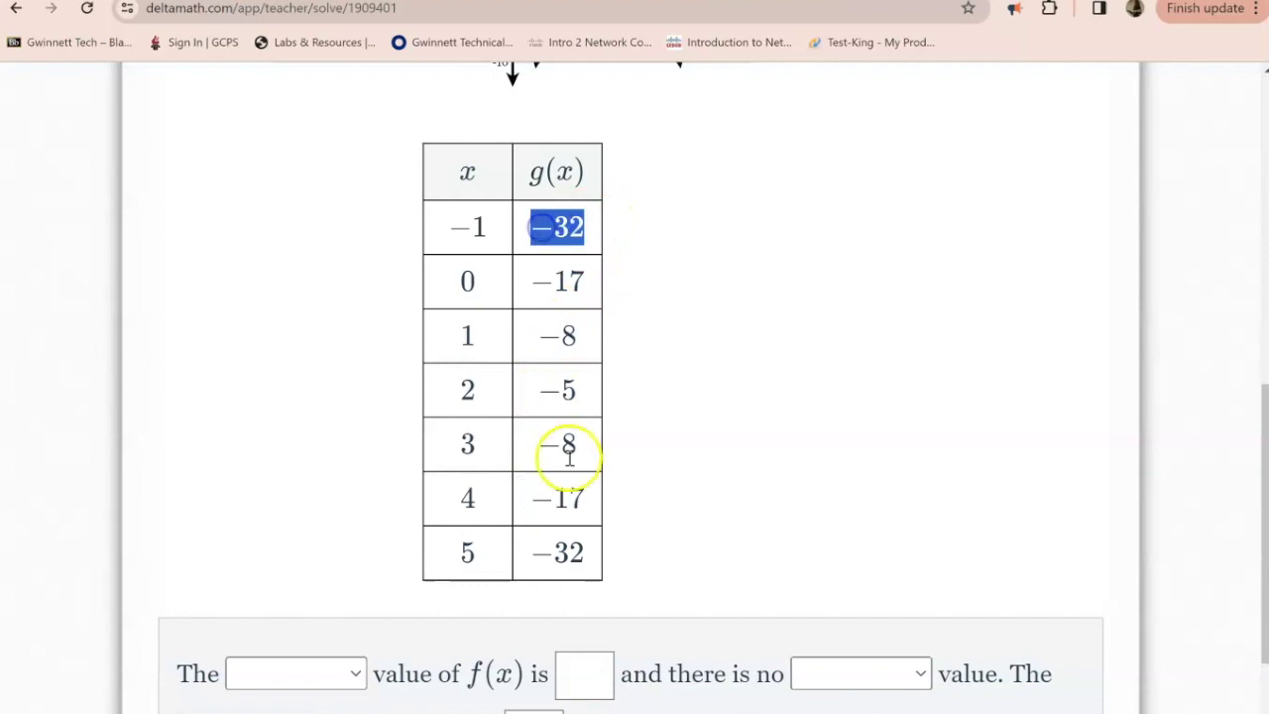
{"action": "left_click_drag", "start_coordinate": [583, 551], "coordinate": [528, 553]}
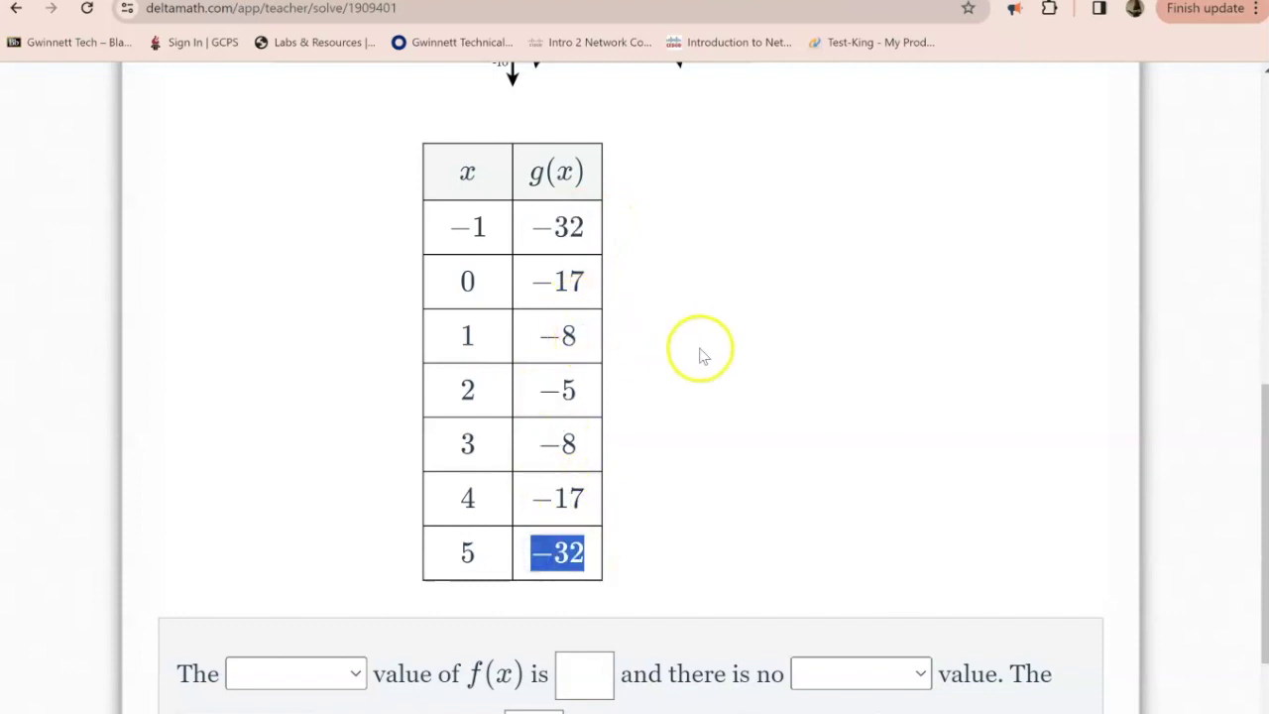
{"action": "left_click_drag", "start_coordinate": [577, 337], "coordinate": [525, 333]}
{"action": "left_click_drag", "start_coordinate": [578, 444], "coordinate": [529, 443]}
{"action": "left_click_drag", "start_coordinate": [578, 389], "coordinate": [473, 401]}
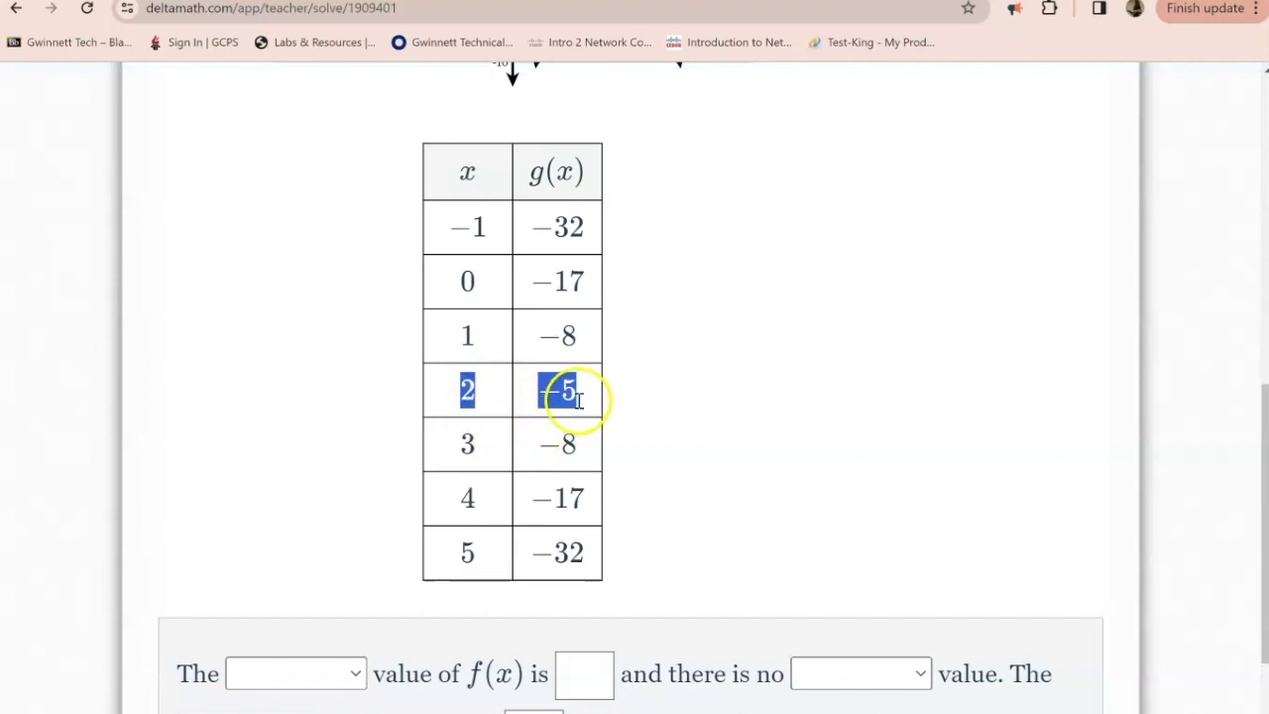
- Open the Distinguish Arithmetic vs. Geometric Sequences problem from the student assignment list
{"action": "key", "text": "super+Down"}
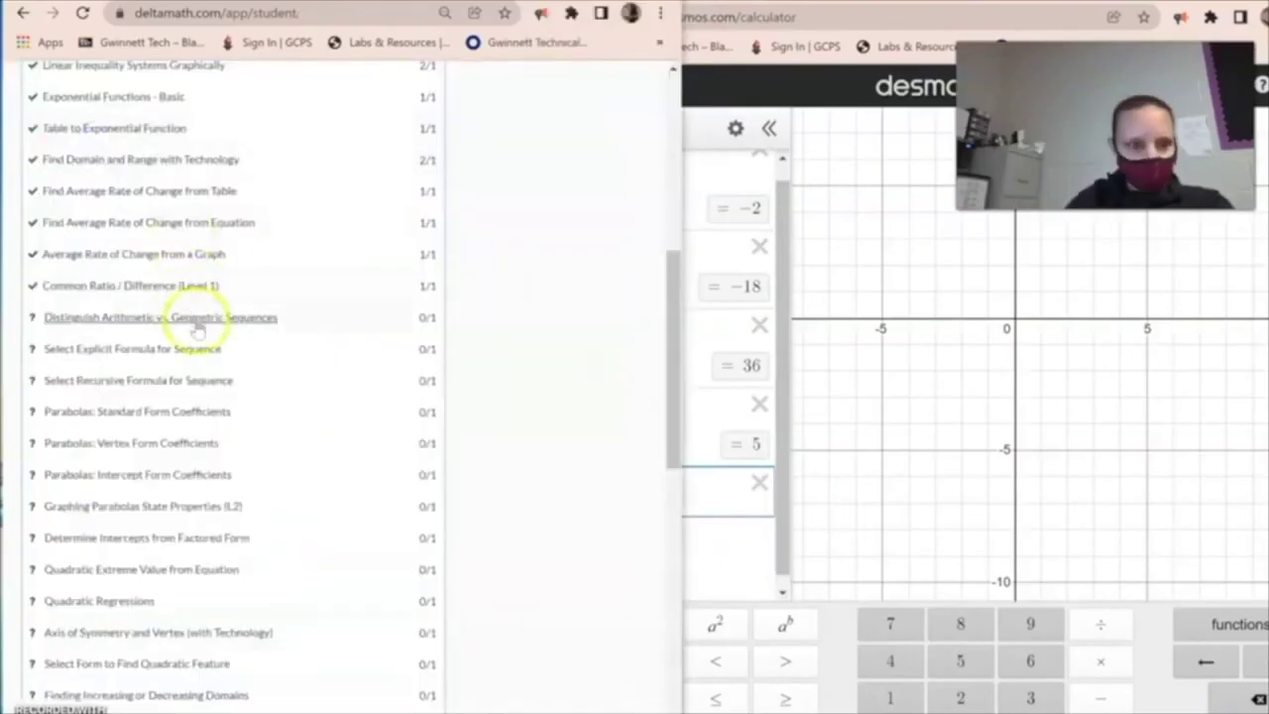
{"action": "left_click", "coordinate": [195, 317]}
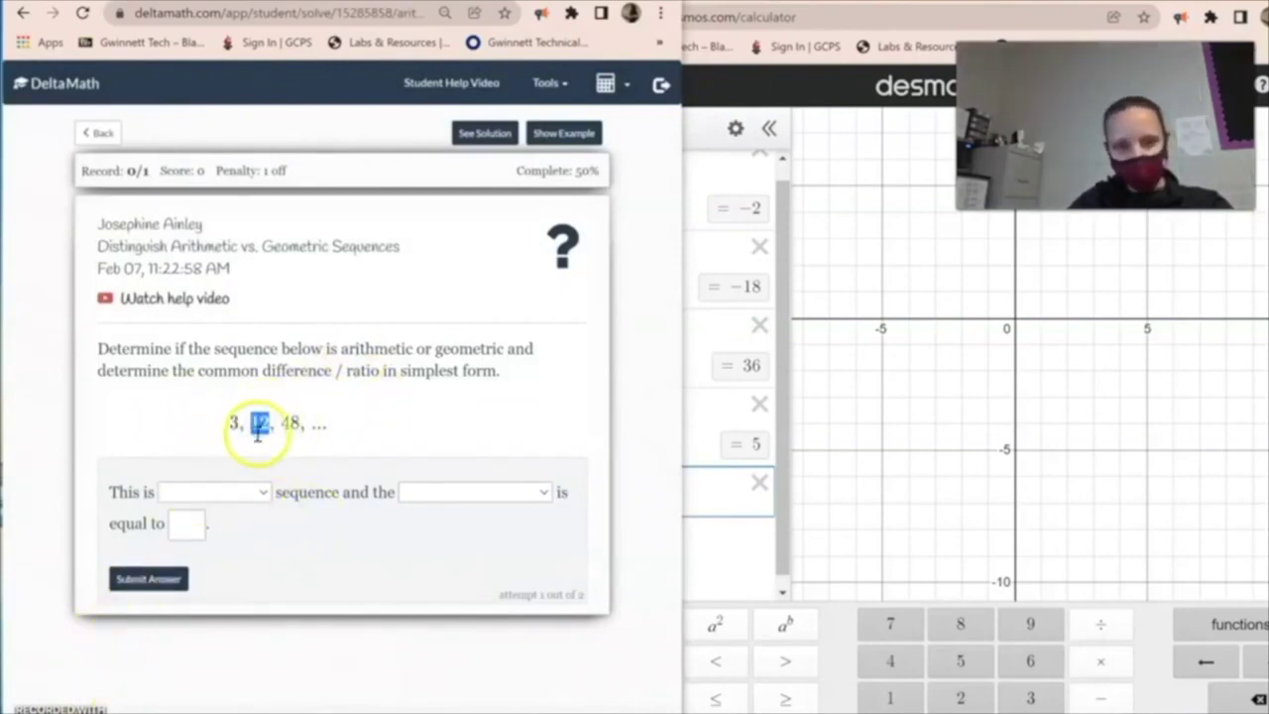
- Switch to the Desmos calculator and delete the old calculations from the expression list
{"action": "left_click", "coordinate": [814, 163]}
{"action": "left_click", "coordinate": [761, 165]}
{"action": "left_click", "coordinate": [761, 165]}
{"action": "left_click", "coordinate": [761, 165]}
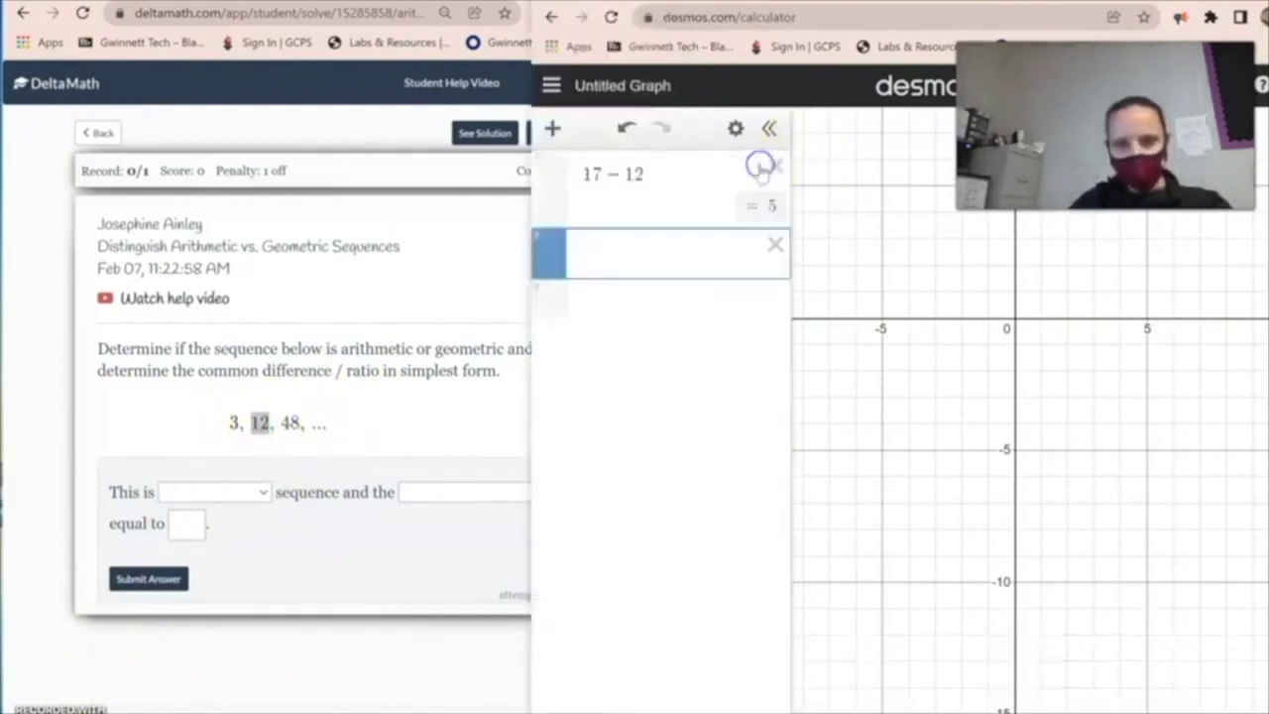
{"action": "left_click", "coordinate": [761, 165]}
- Calculate the ratio 12/3 and the difference 12 − 3 of the first two terms on separate expression lines
{"action": "left_click", "coordinate": [659, 183]}
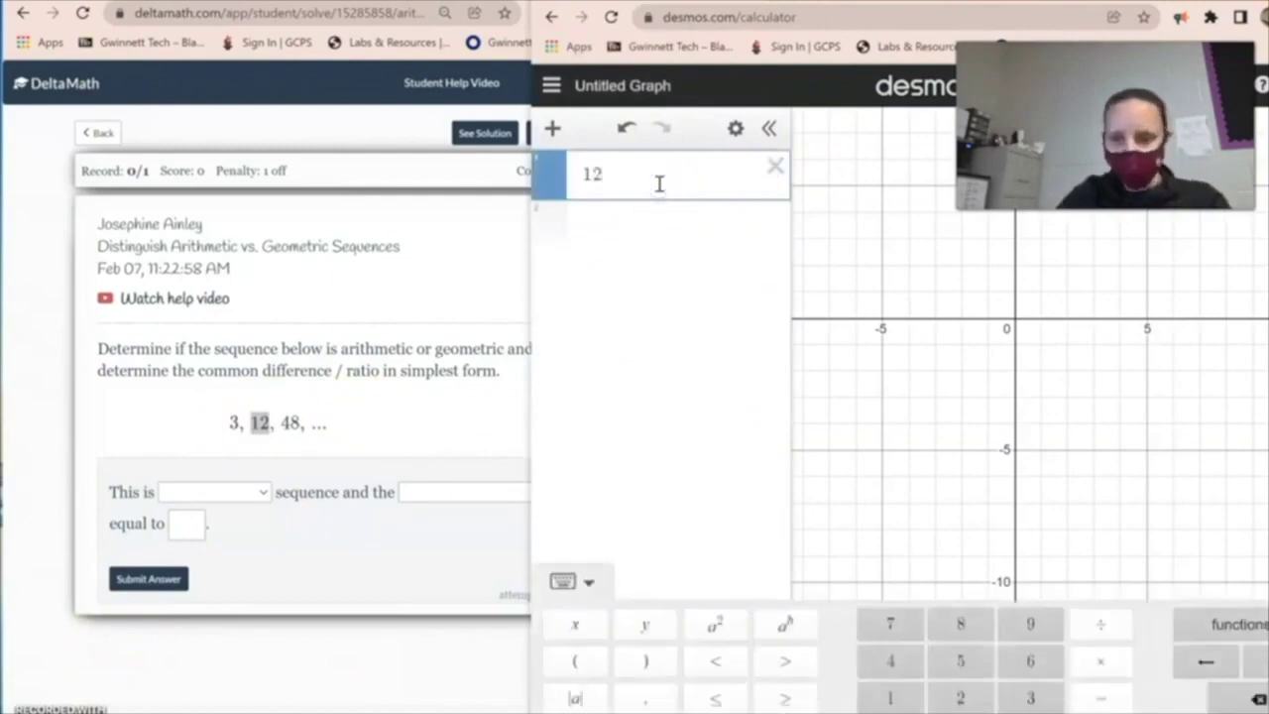
{"action": "type", "text": "12/"}
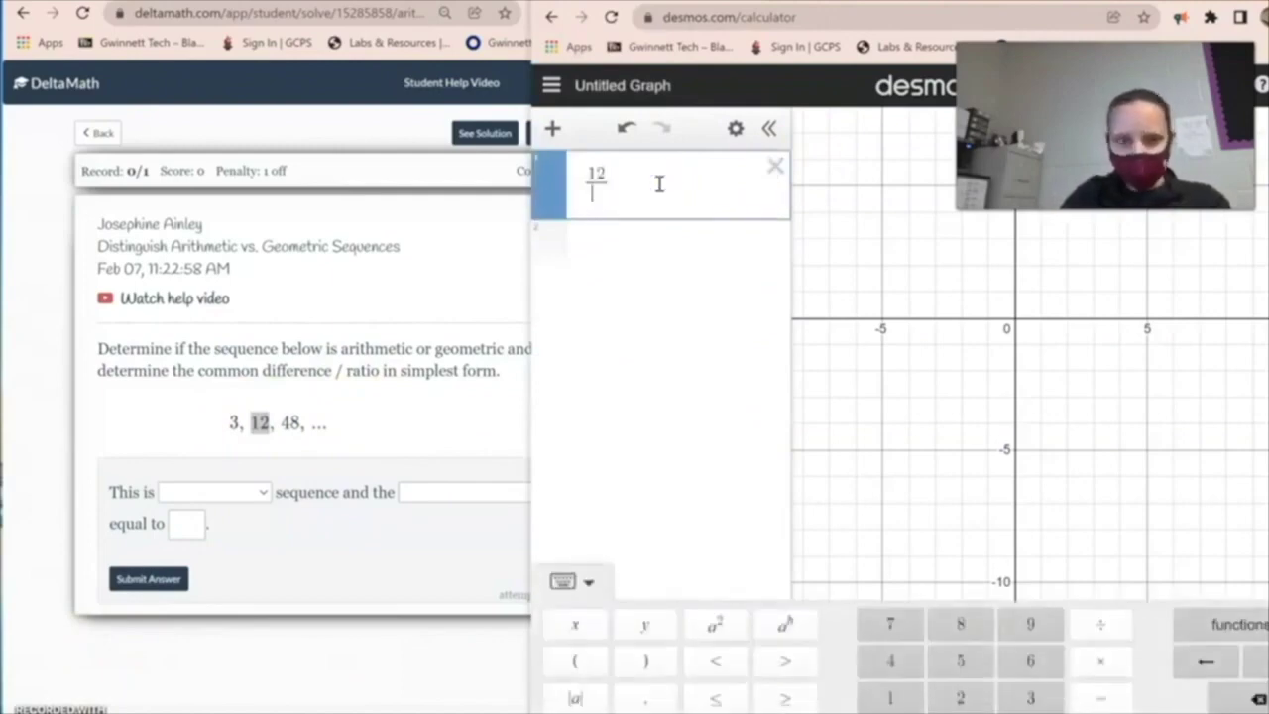
{"action": "type", "text": "3"}
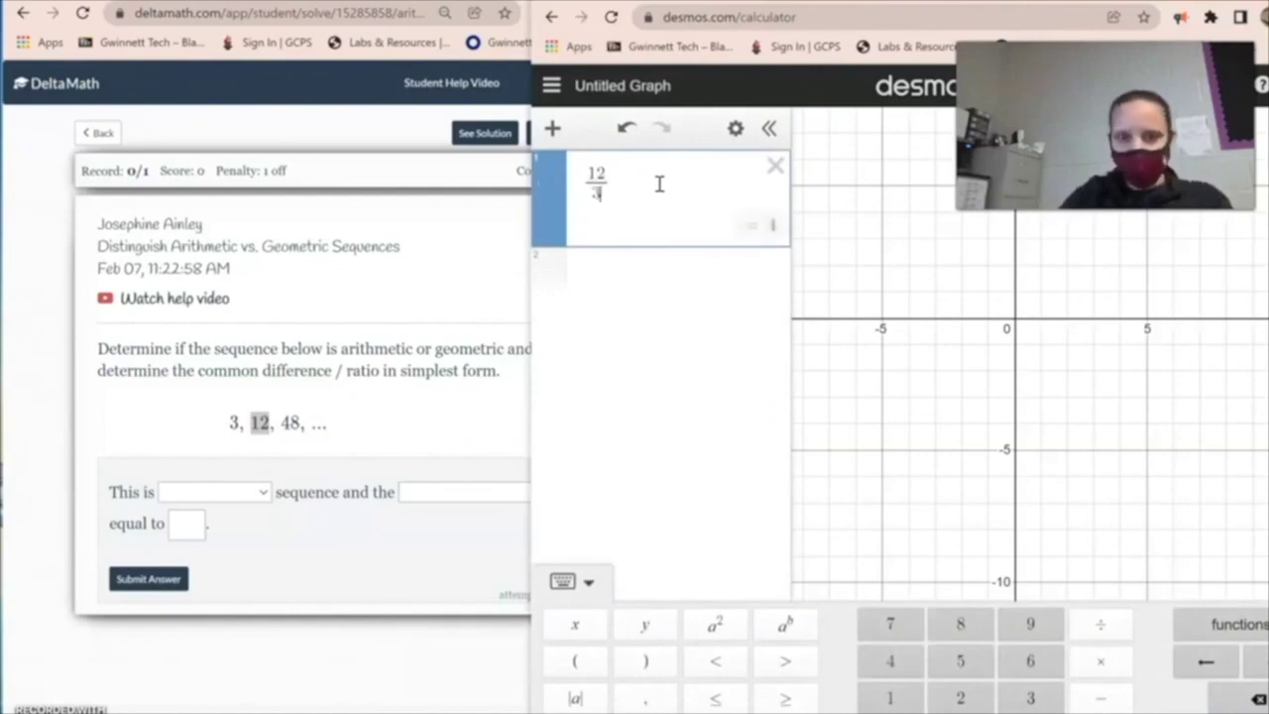
{"action": "left_click", "coordinate": [636, 292]}
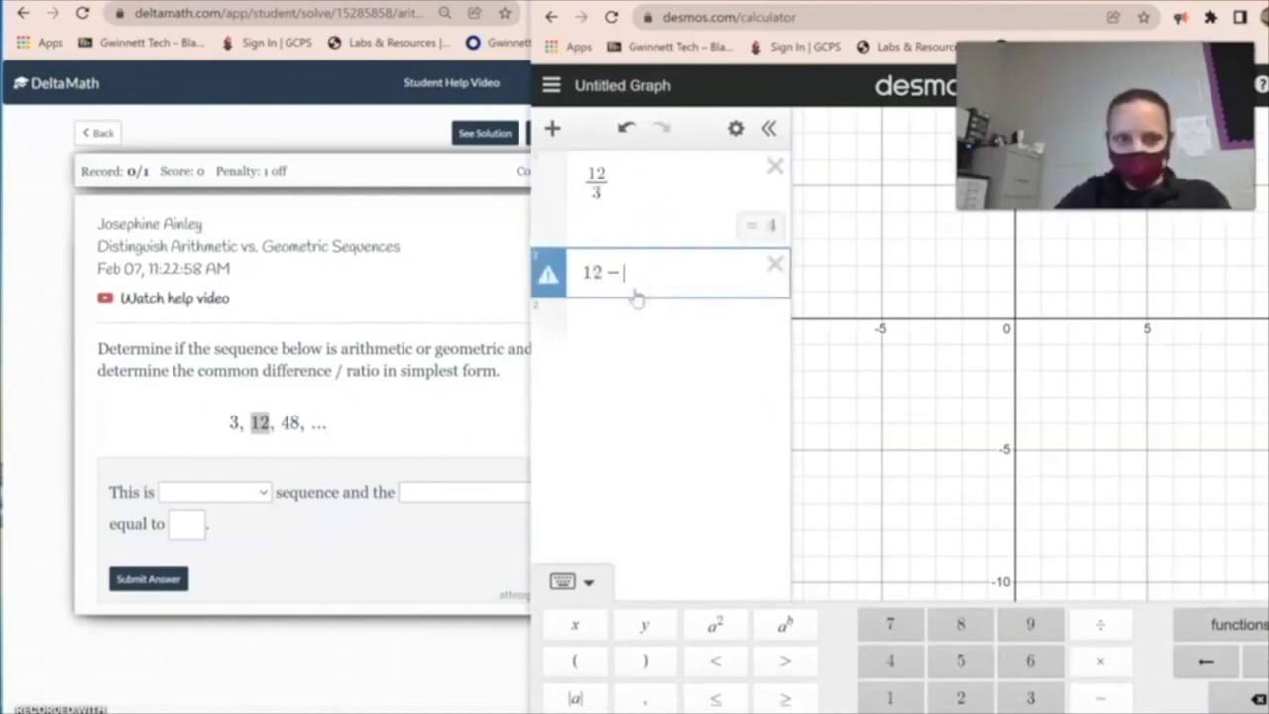
{"action": "type", "text": "12-3"}
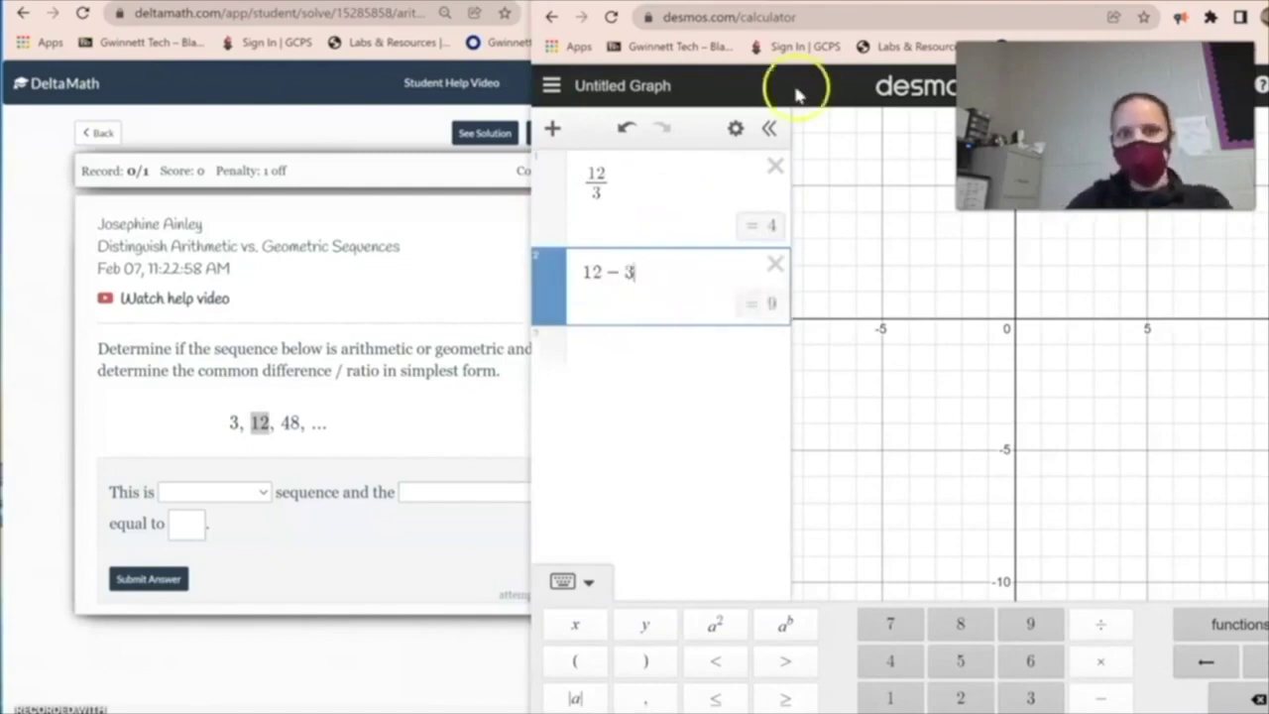
- Test the common ratio on a new expression line by calculating 3 · 4 · 4
{"action": "left_click", "coordinate": [657, 363]}
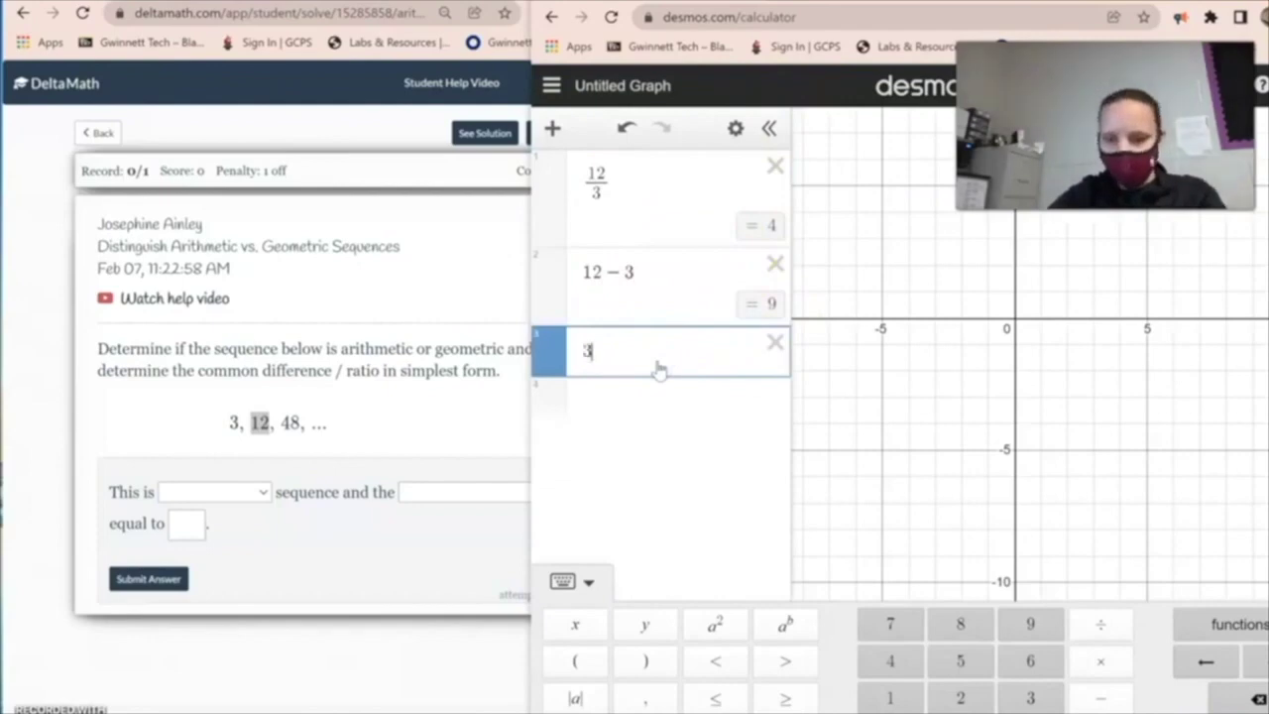
{"action": "type", "text": "3*4"}
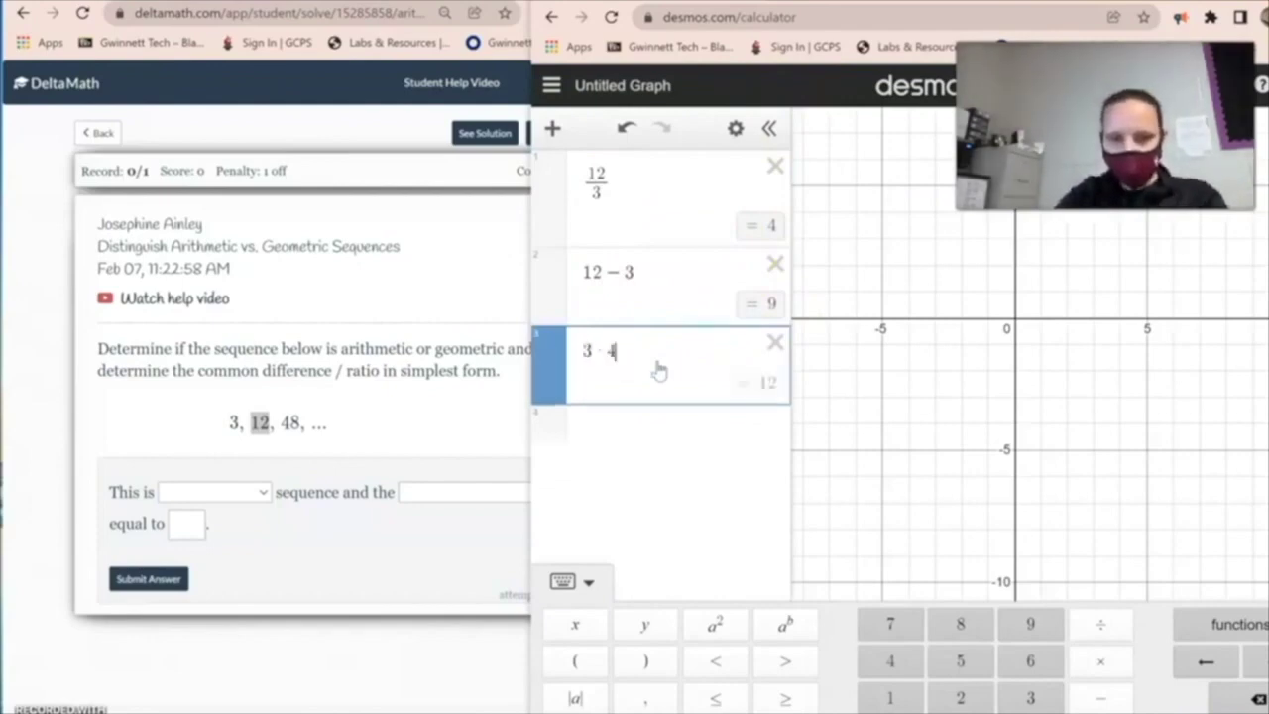
{"action": "type", "text": "*4"}
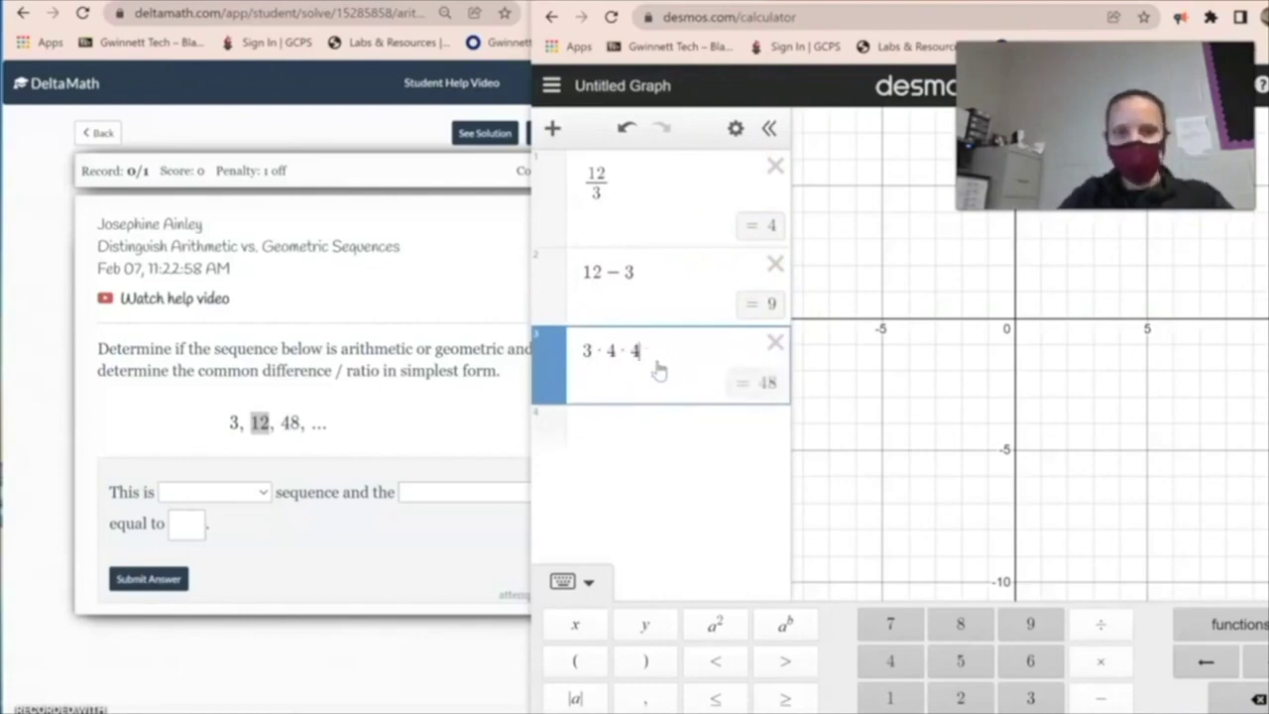
- Test the common difference on a new expression line by calculating 3 + 9 + 9
{"action": "left_click", "coordinate": [656, 285]}
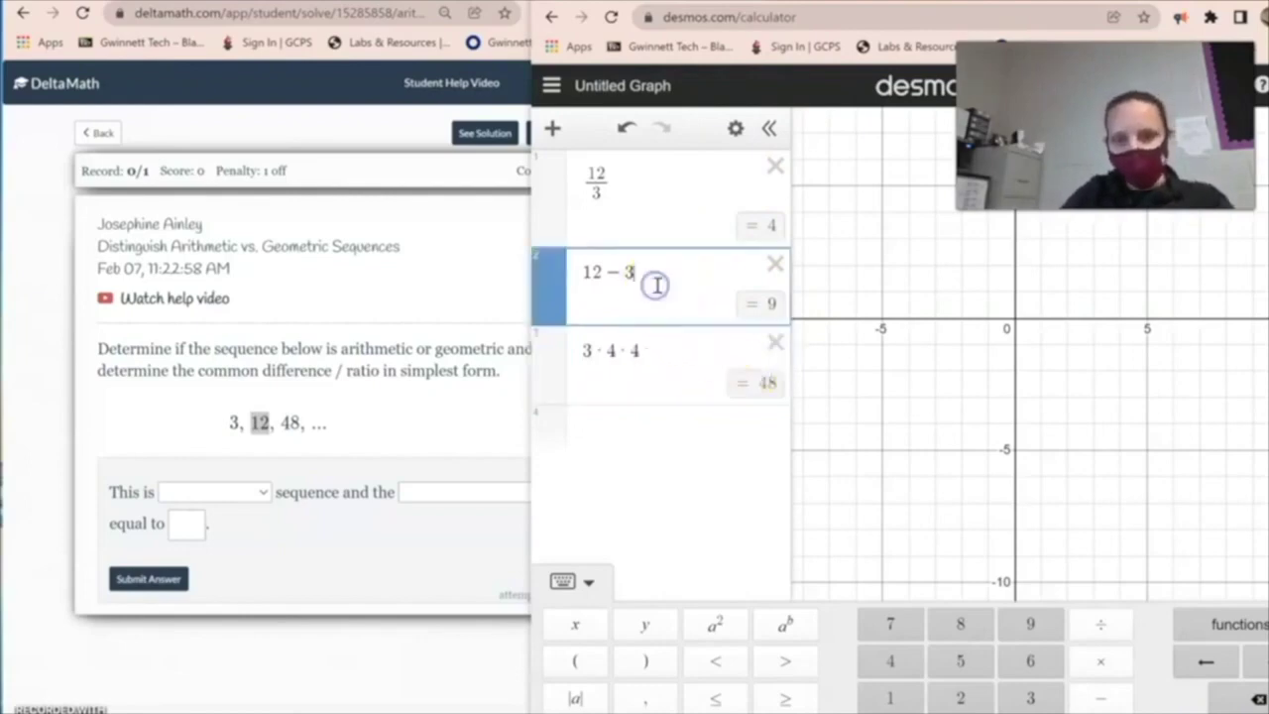
{"action": "left_click", "coordinate": [611, 436]}
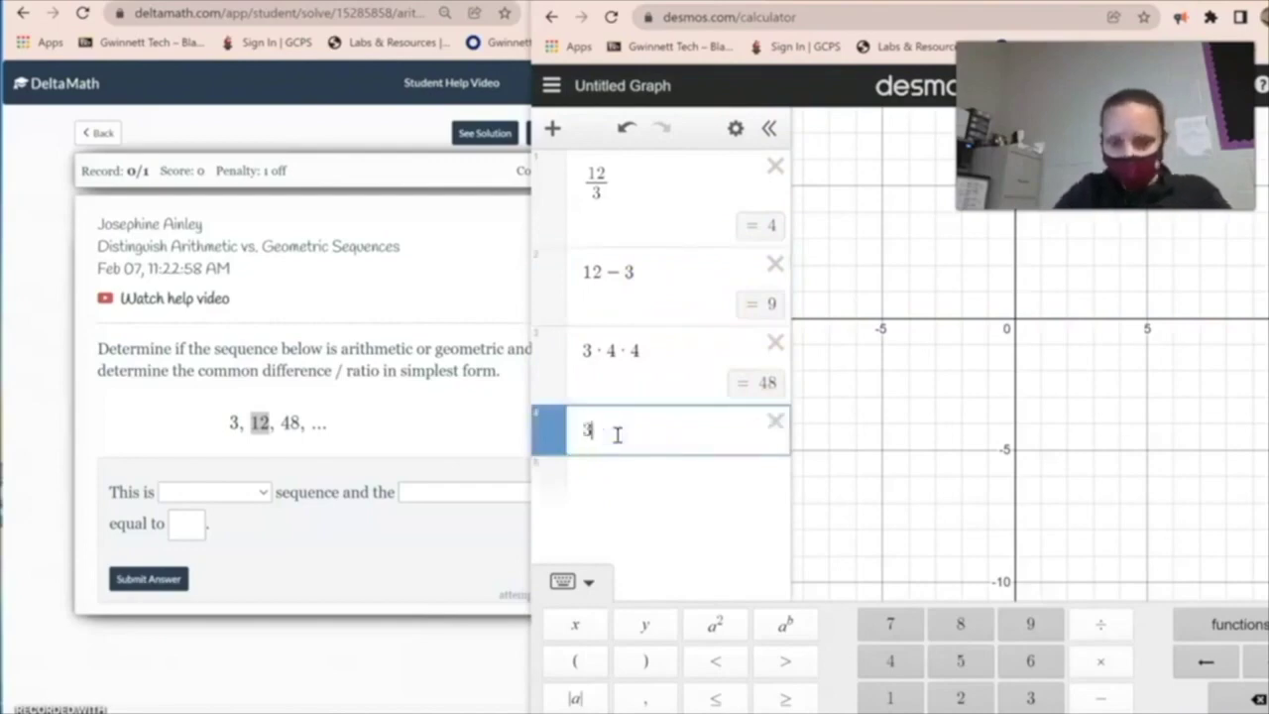
{"action": "type", "text": "3 + "}
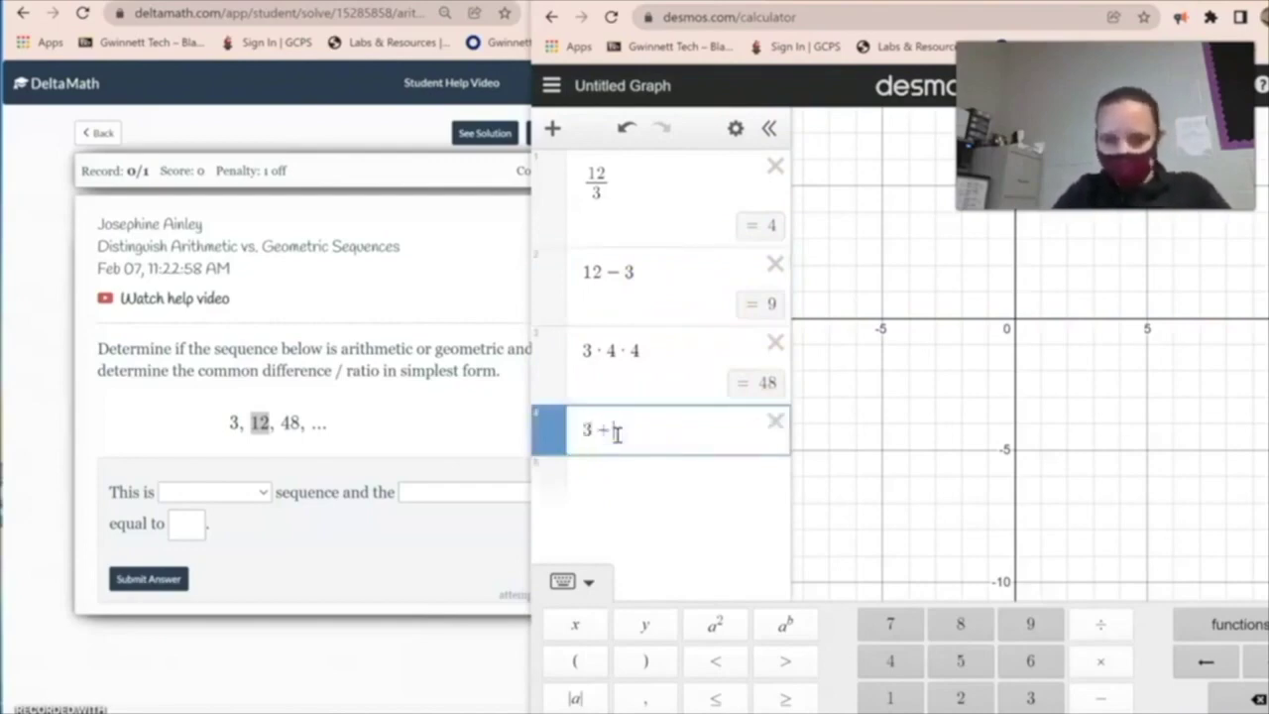
{"action": "type", "text": "9 "}
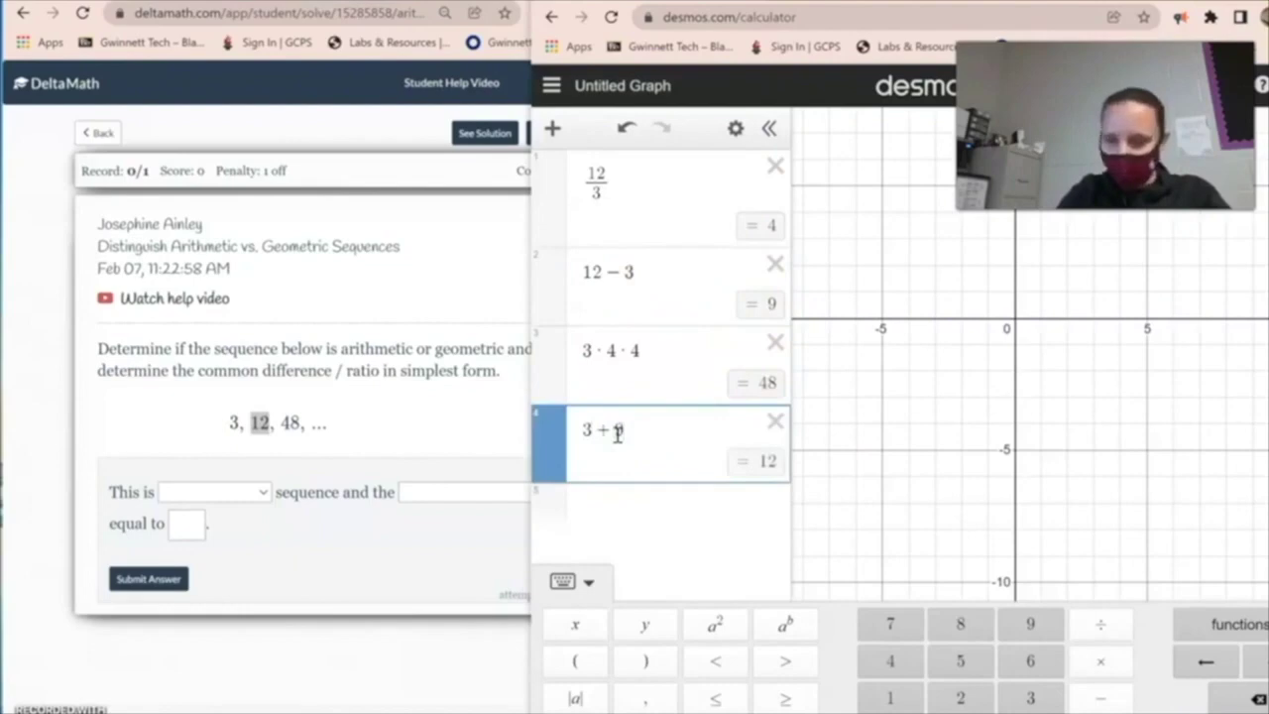
{"action": "type", "text": "+ 9"}
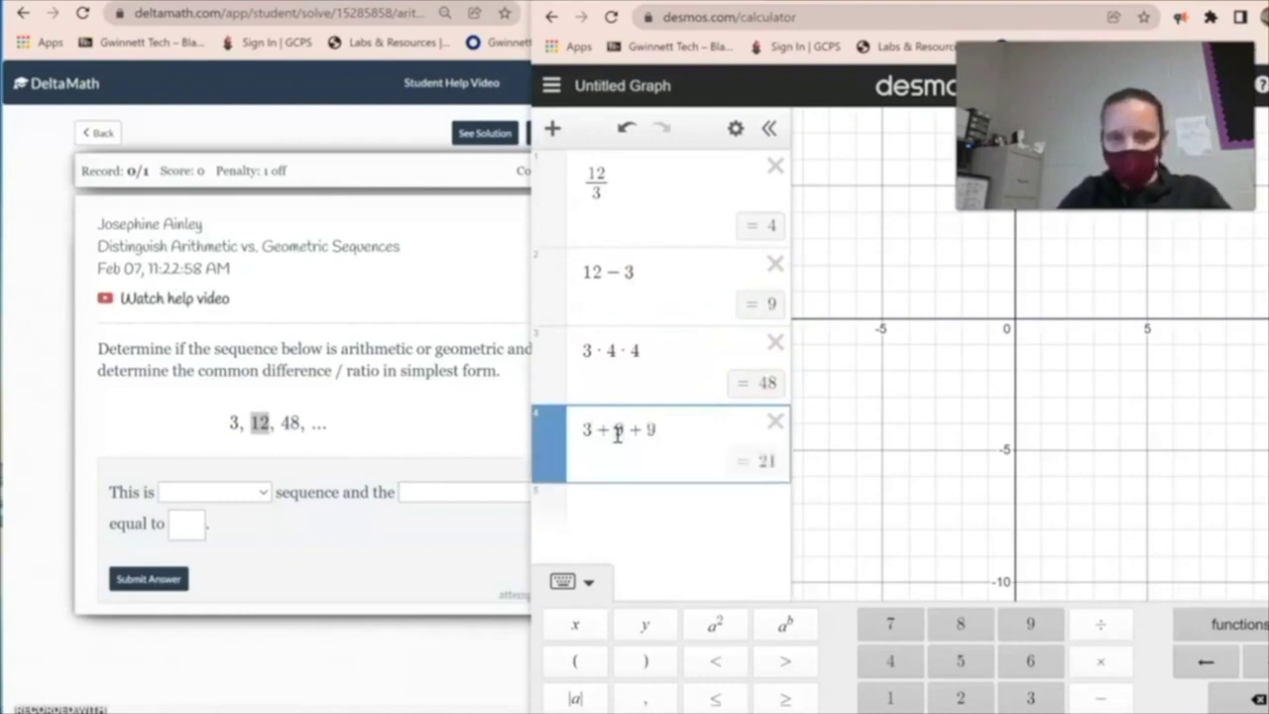
- Complete the DeltaMath answer sentence with "a geometric" for the sequence type and "common ratio" for the constant
{"action": "left_click", "coordinate": [188, 499]}
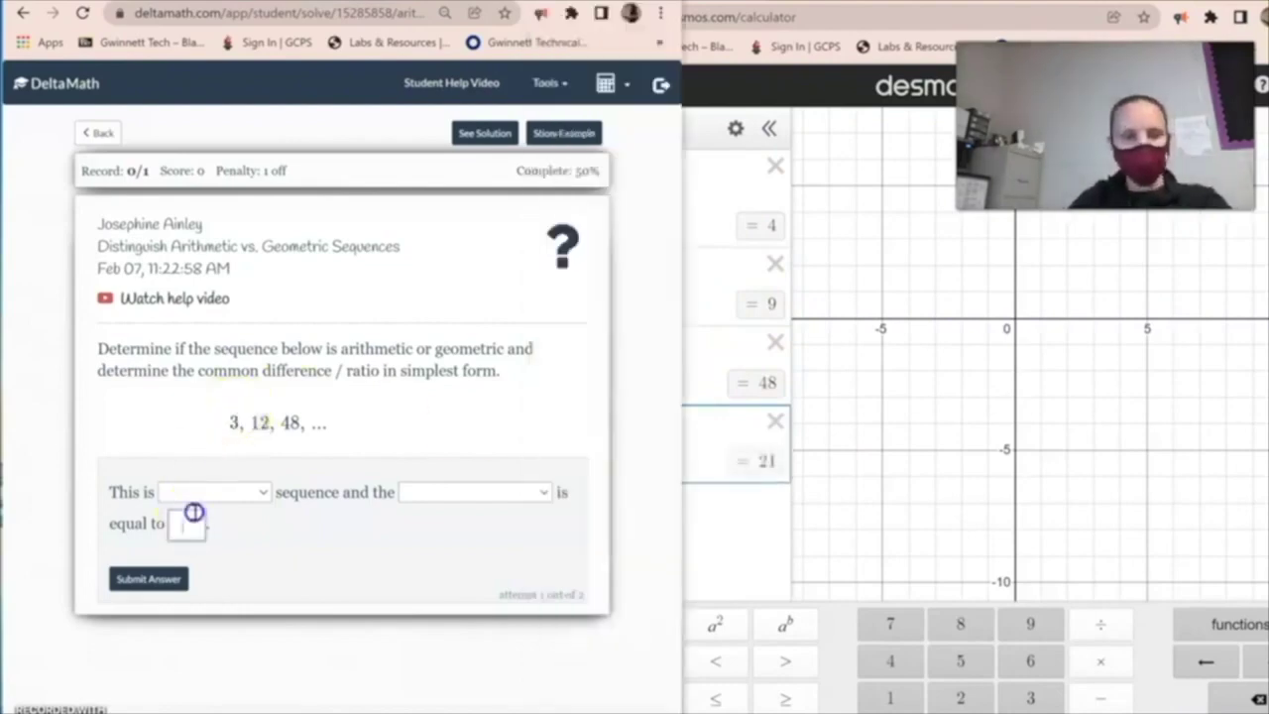
{"action": "left_click", "coordinate": [210, 532]}
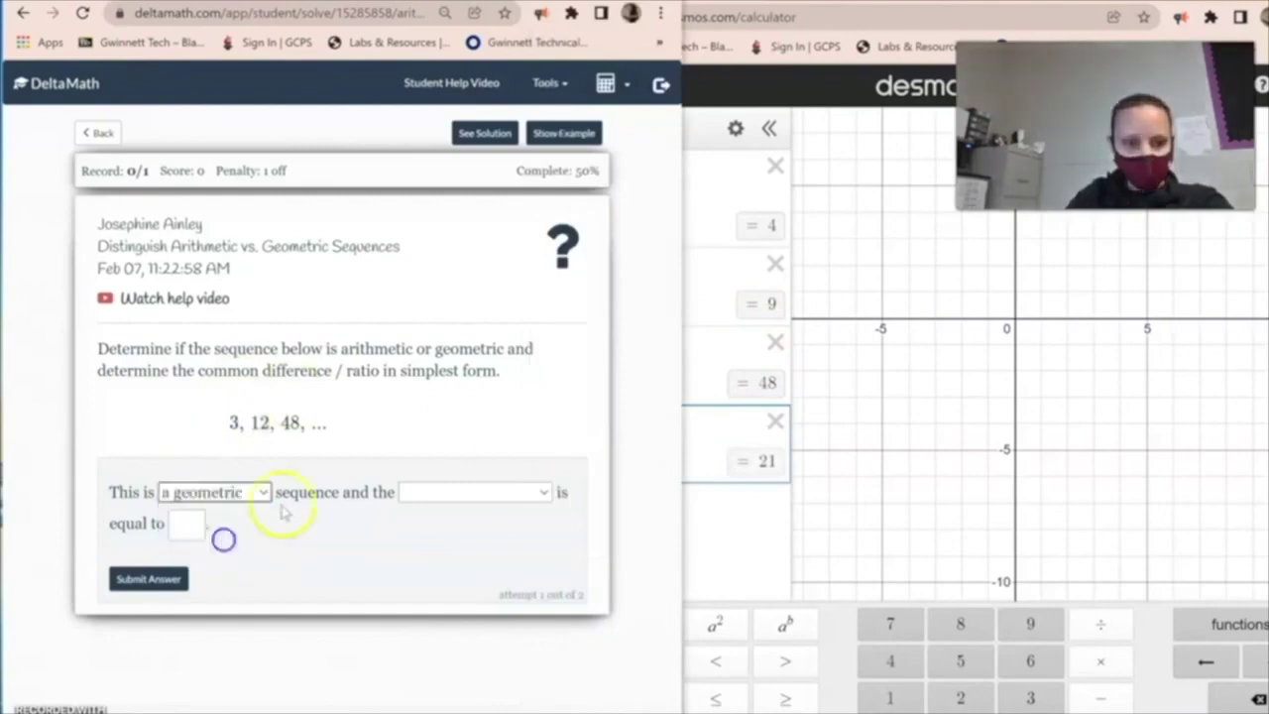
{"action": "left_click", "coordinate": [431, 500]}
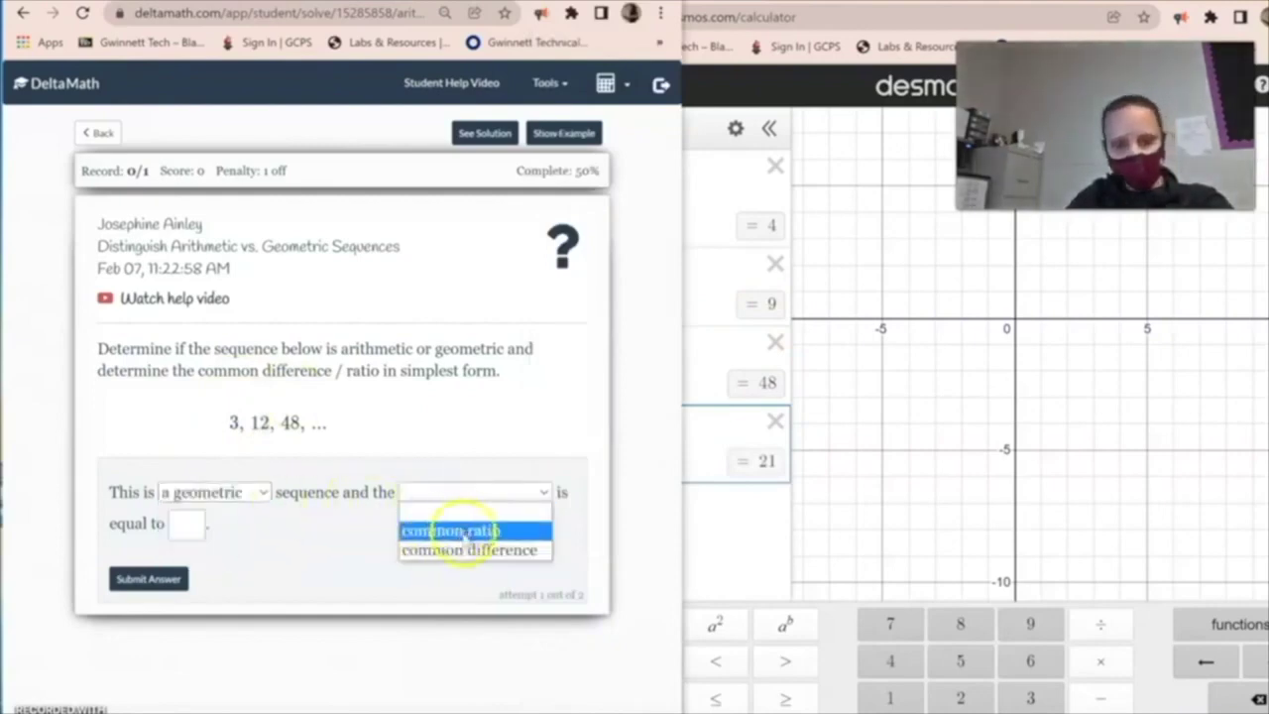
{"action": "left_click", "coordinate": [461, 535]}
- Enter 4 as the common ratio of the sequence 3, 12, 48 and submit the answer
{"action": "left_click", "coordinate": [188, 521]}
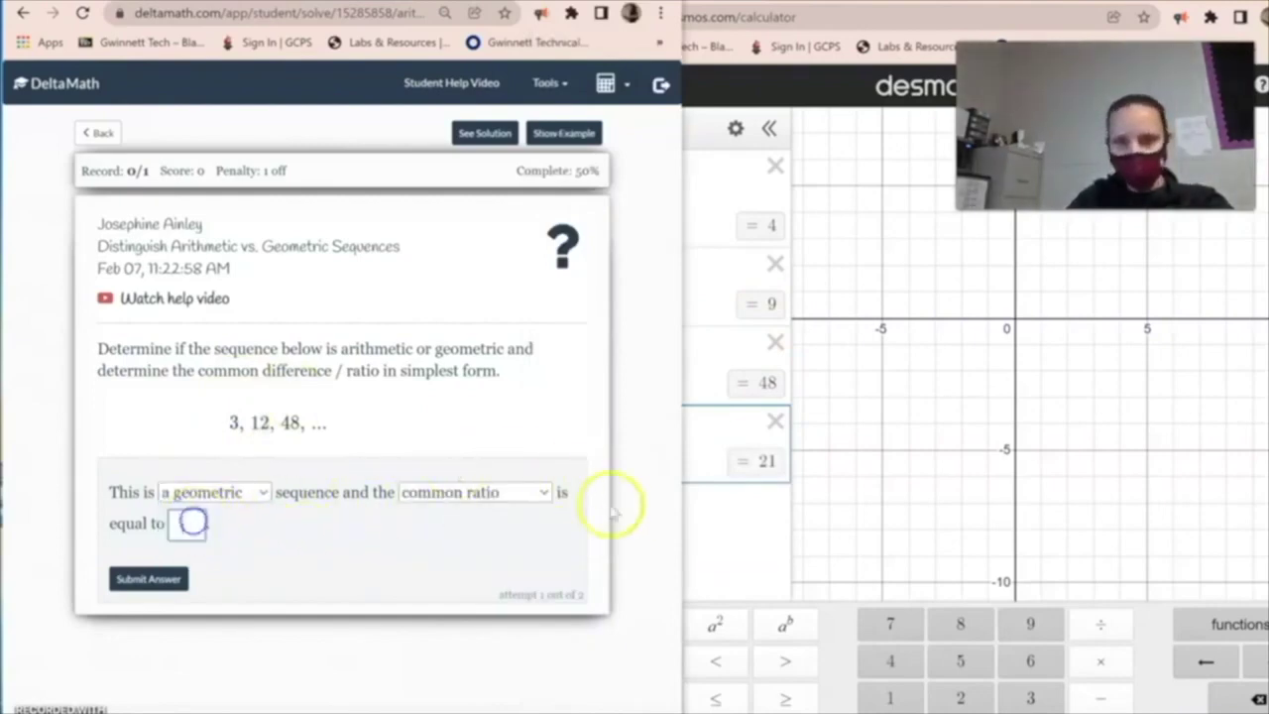
{"action": "left_click", "coordinate": [722, 547]}
{"action": "left_click", "coordinate": [188, 525]}
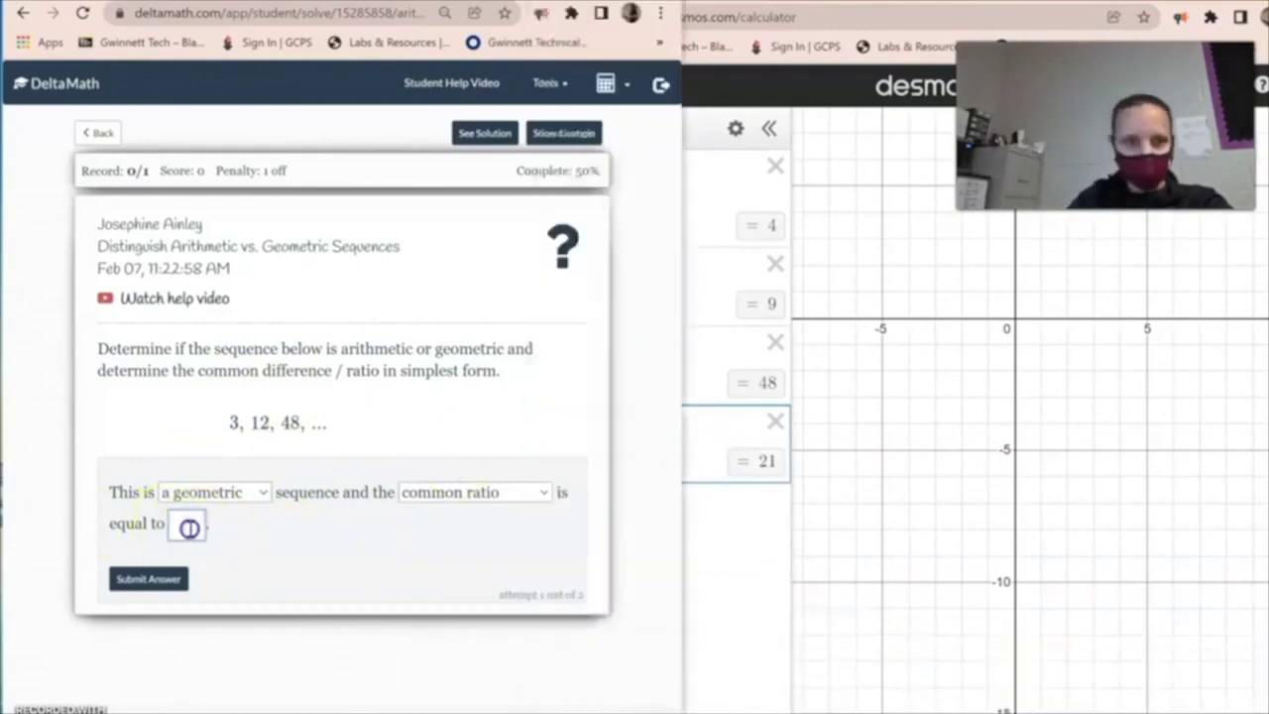
{"action": "type", "text": "4"}
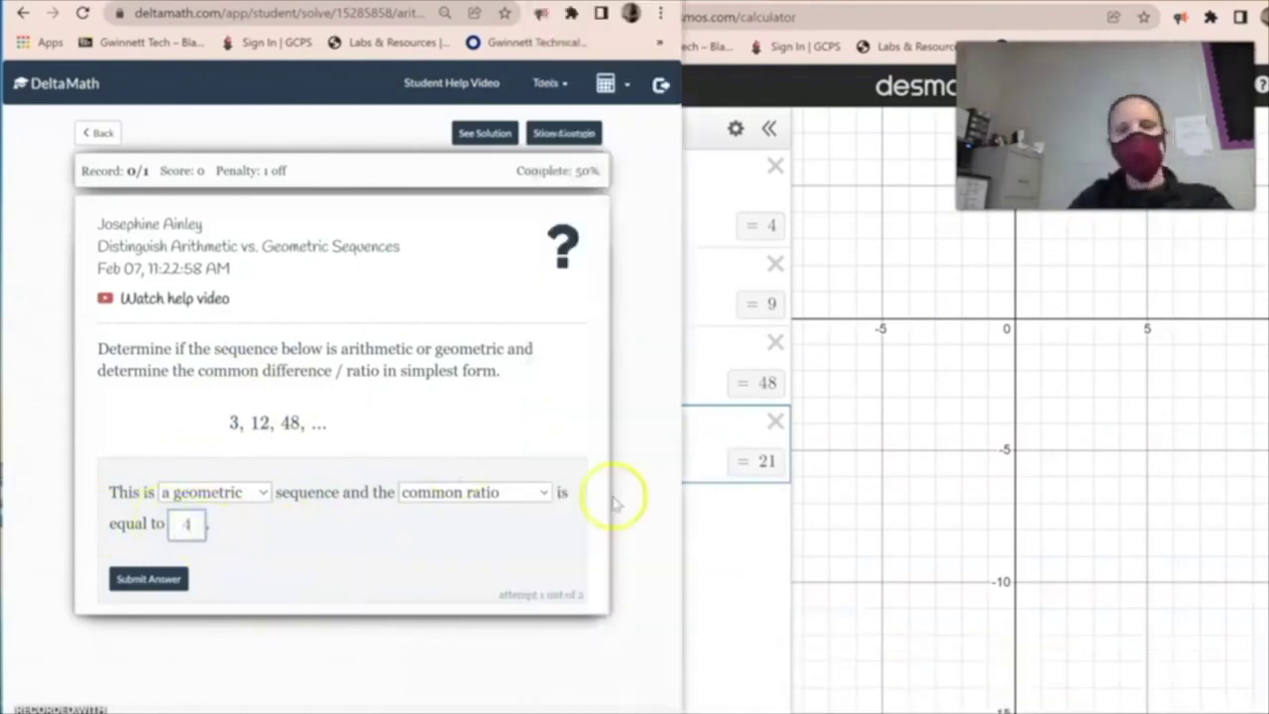
{"action": "left_click", "coordinate": [741, 511]}
{"action": "left_click", "coordinate": [386, 546]}
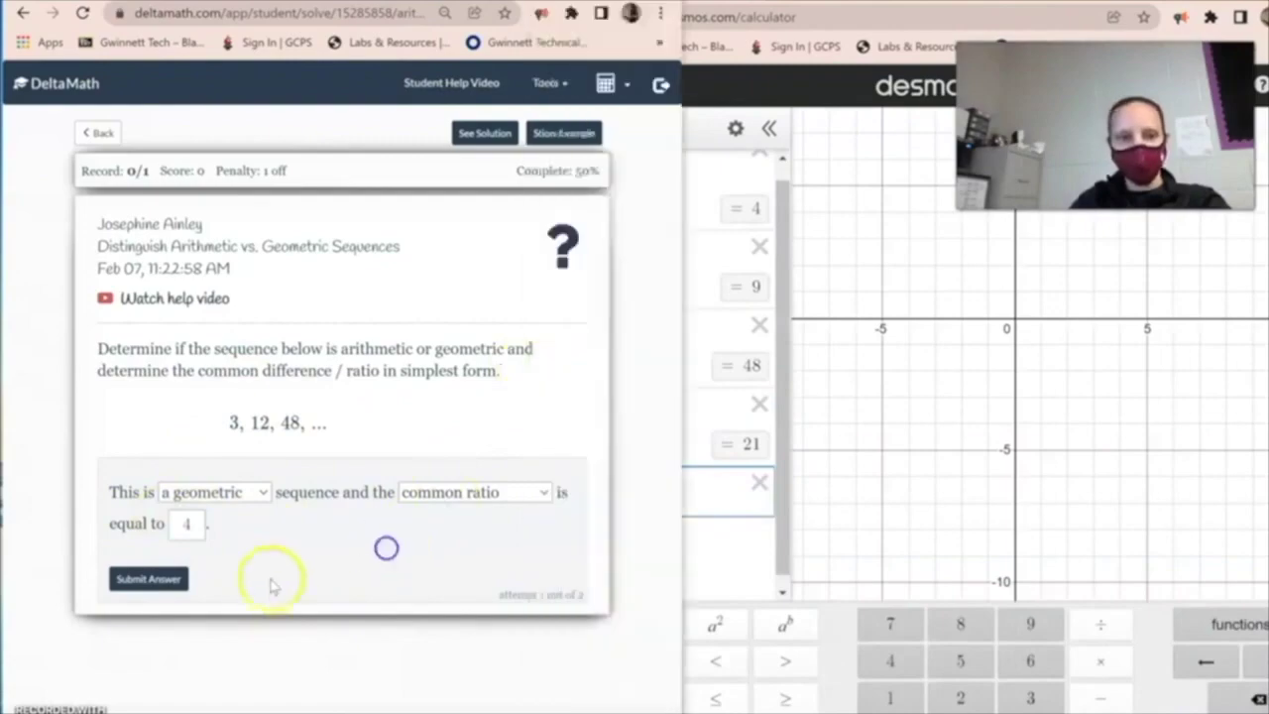
{"action": "left_click", "coordinate": [149, 578]}
- Go back to the assignment's problem list and open "Select Recursive Formula for Sequence"
{"action": "left_click", "coordinate": [492, 263]}
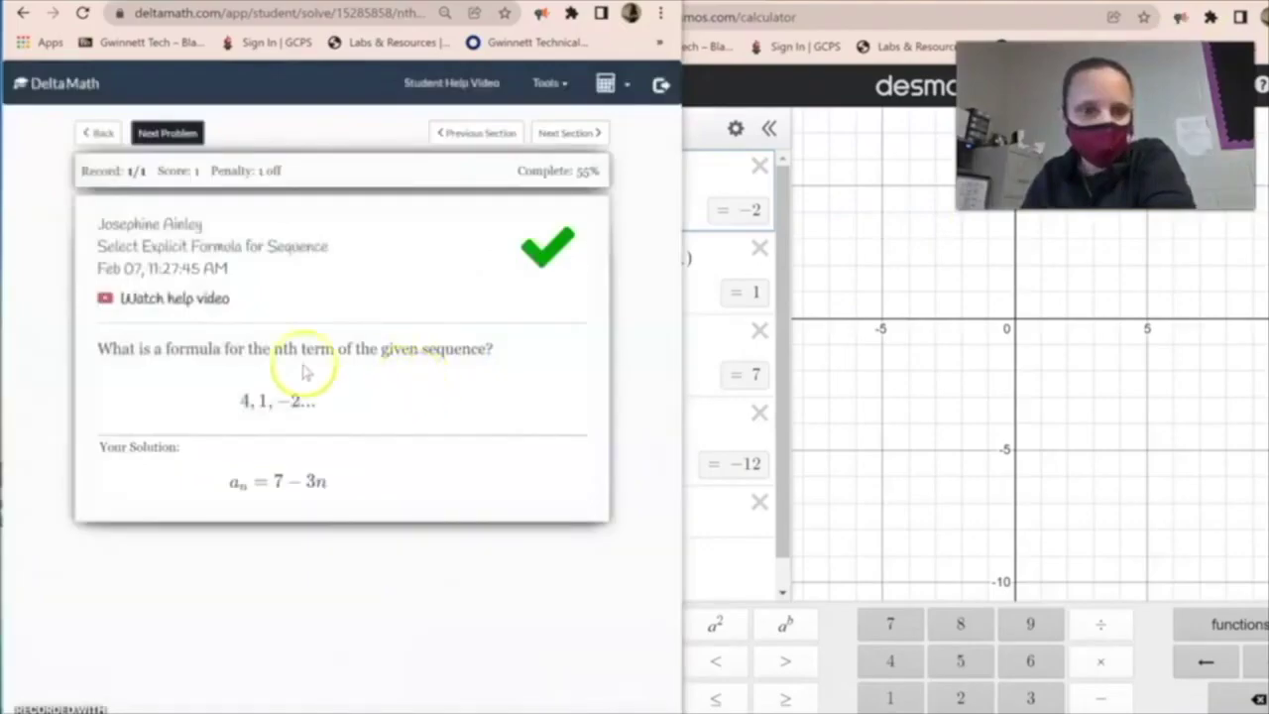
{"action": "left_click", "coordinate": [104, 139]}
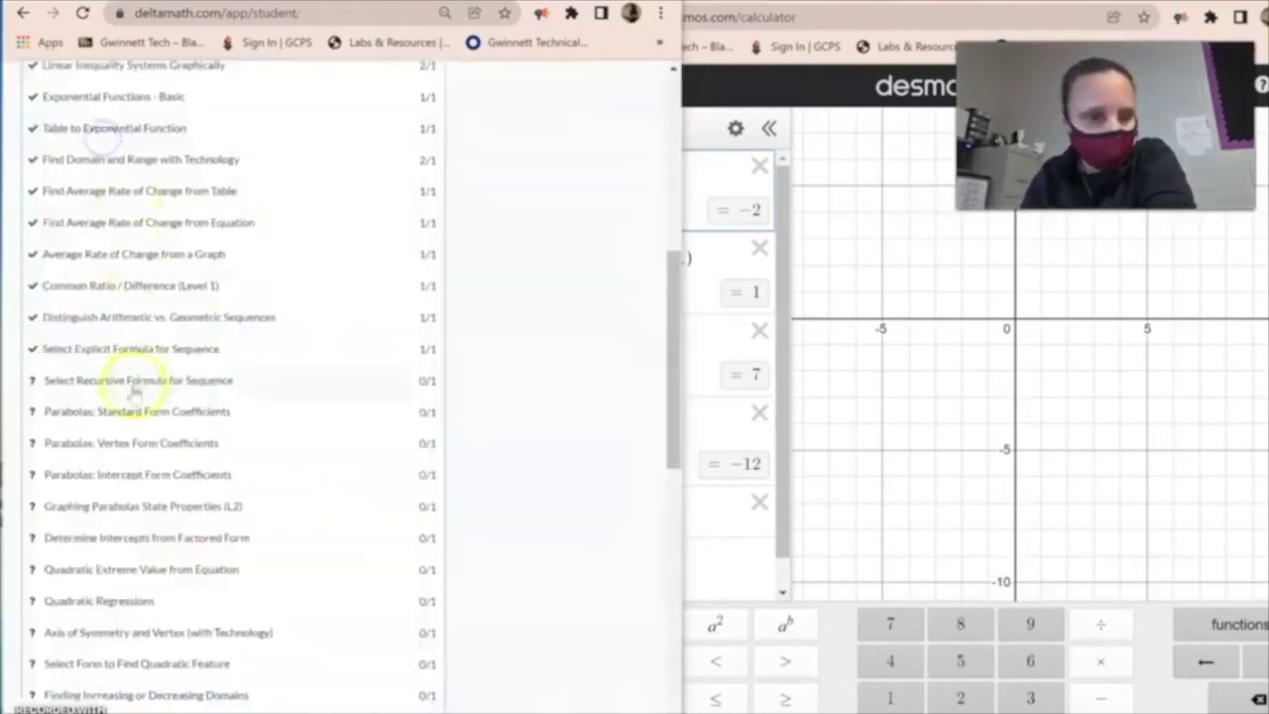
{"action": "left_click", "coordinate": [107, 383]}
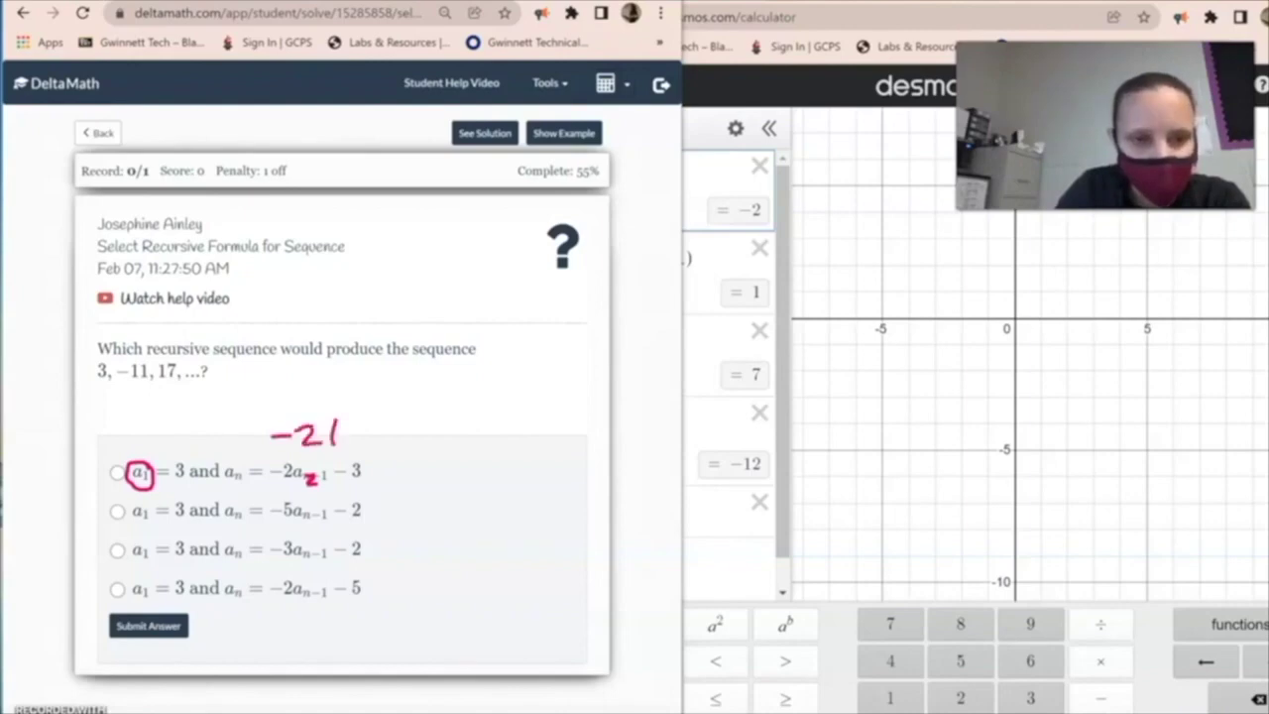
- Draw an arrow to a₁ in the first answer option and clear the annotations
{"action": "left_click_drag", "start_coordinate": [303, 404], "coordinate": [160, 437]}
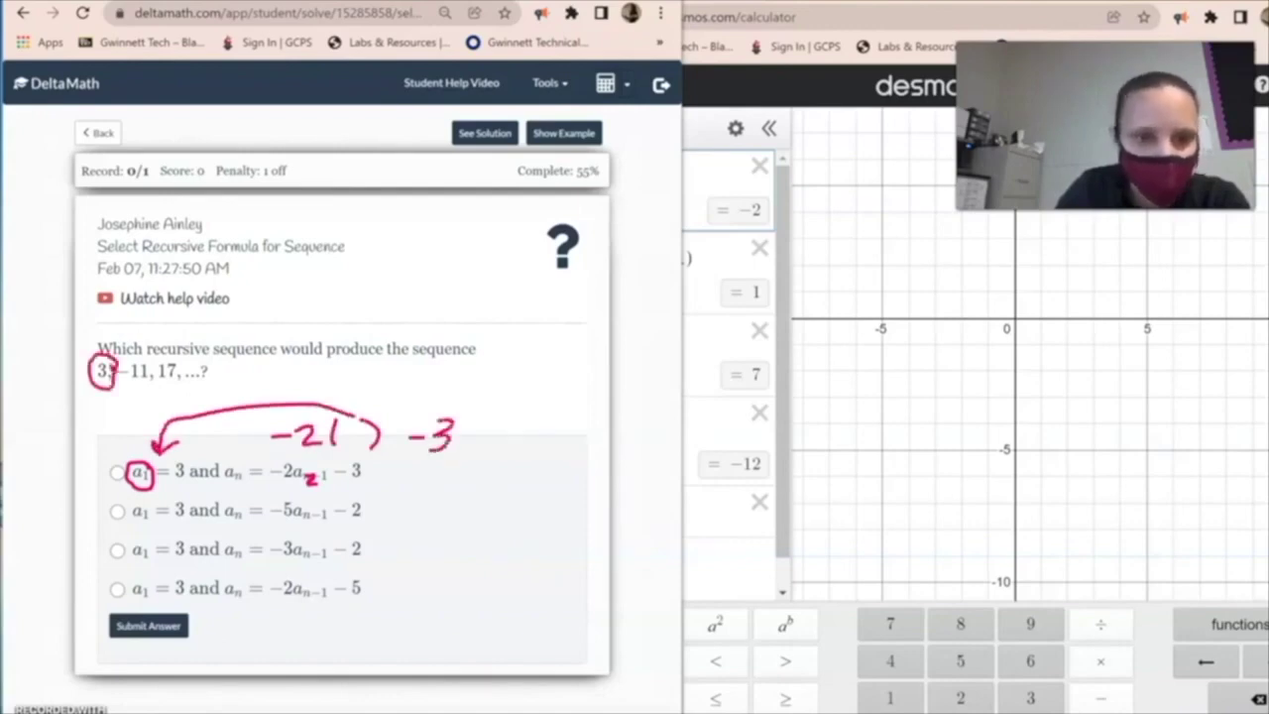
{"action": "key", "text": "Escape"}
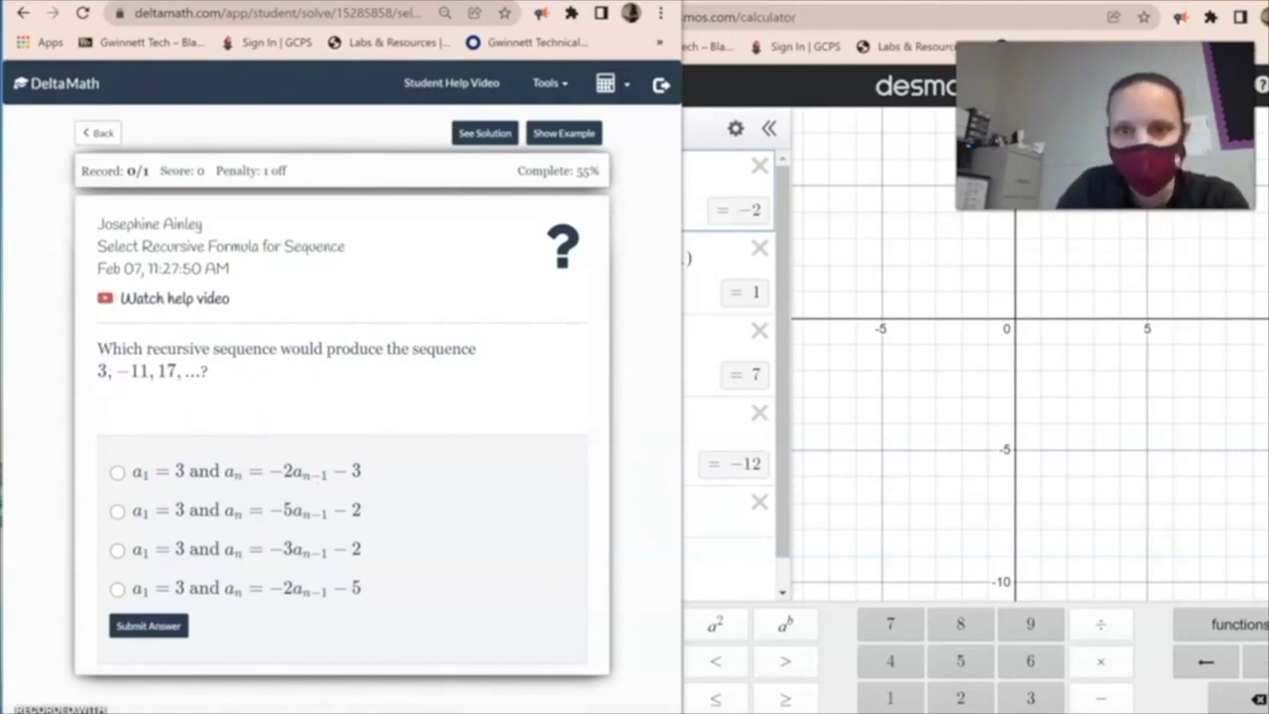
- Switch to the Desmos calculator, delete all old calculations, and start on the empty first expression line
{"action": "left_click", "coordinate": [759, 167]}
{"action": "left_click", "coordinate": [761, 170]}
{"action": "left_click", "coordinate": [761, 174]}
{"action": "left_click", "coordinate": [761, 173]}
{"action": "left_click", "coordinate": [759, 169]}
{"action": "left_click", "coordinate": [628, 187]}
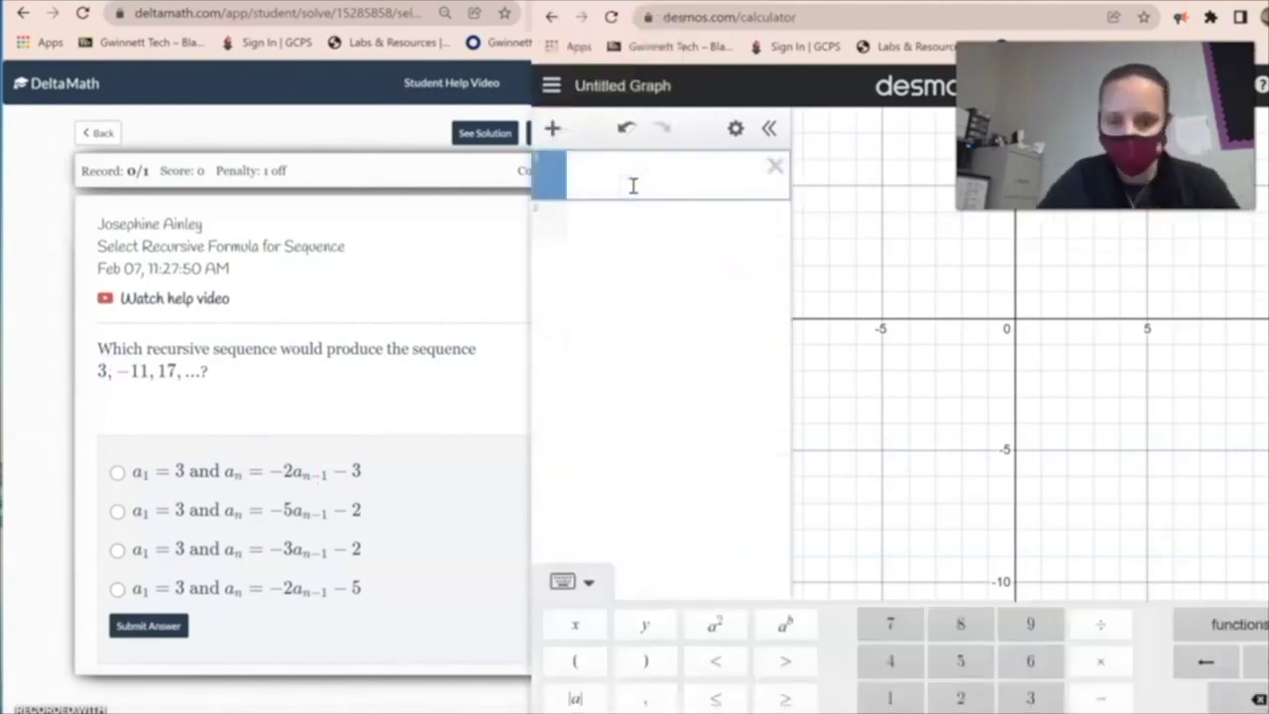
- Enter −2( )−3 on the first expression line and copy it to the next three lines
{"action": "type", "text": "-2( )-3"}
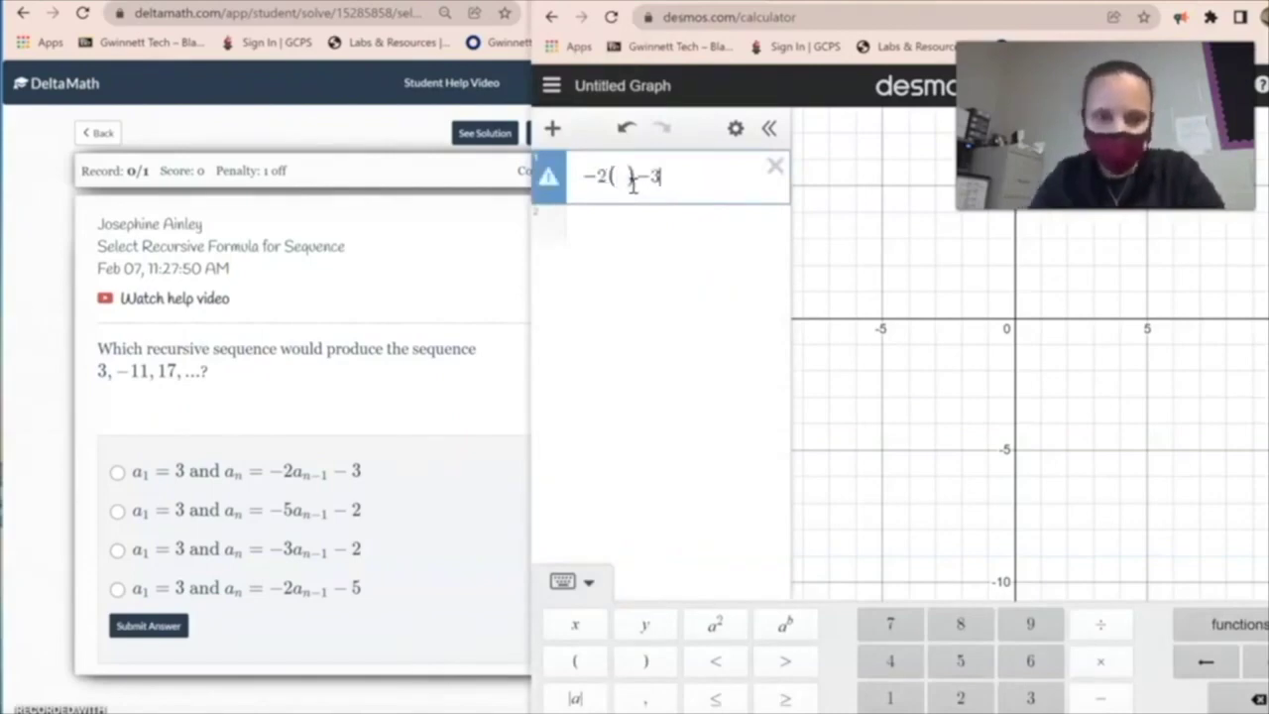
{"action": "left_click_drag", "start_coordinate": [664, 183], "coordinate": [550, 176]}
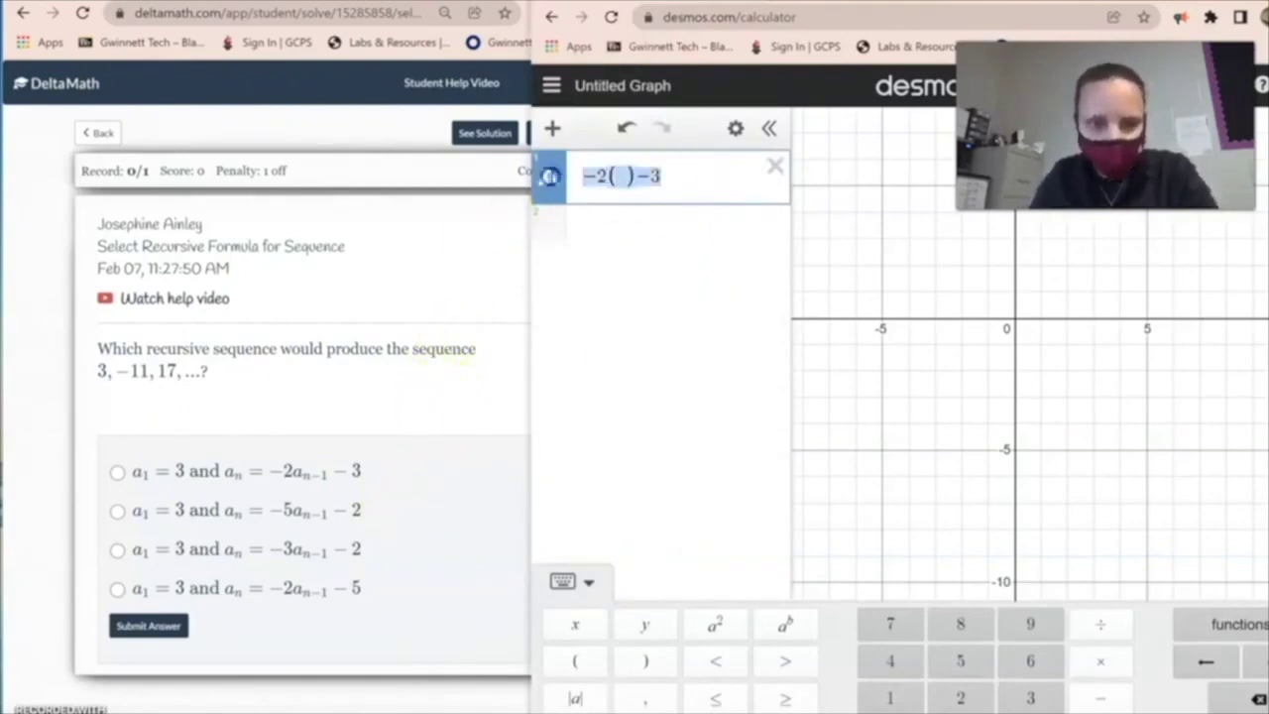
{"action": "left_click", "coordinate": [662, 229]}
{"action": "type", "text": "-2( )-3"}
{"action": "left_click", "coordinate": [637, 284]}
{"action": "type", "text": "-2( )-3"}
{"action": "left_click", "coordinate": [637, 331]}
{"action": "type", "text": "-2( )-3"}
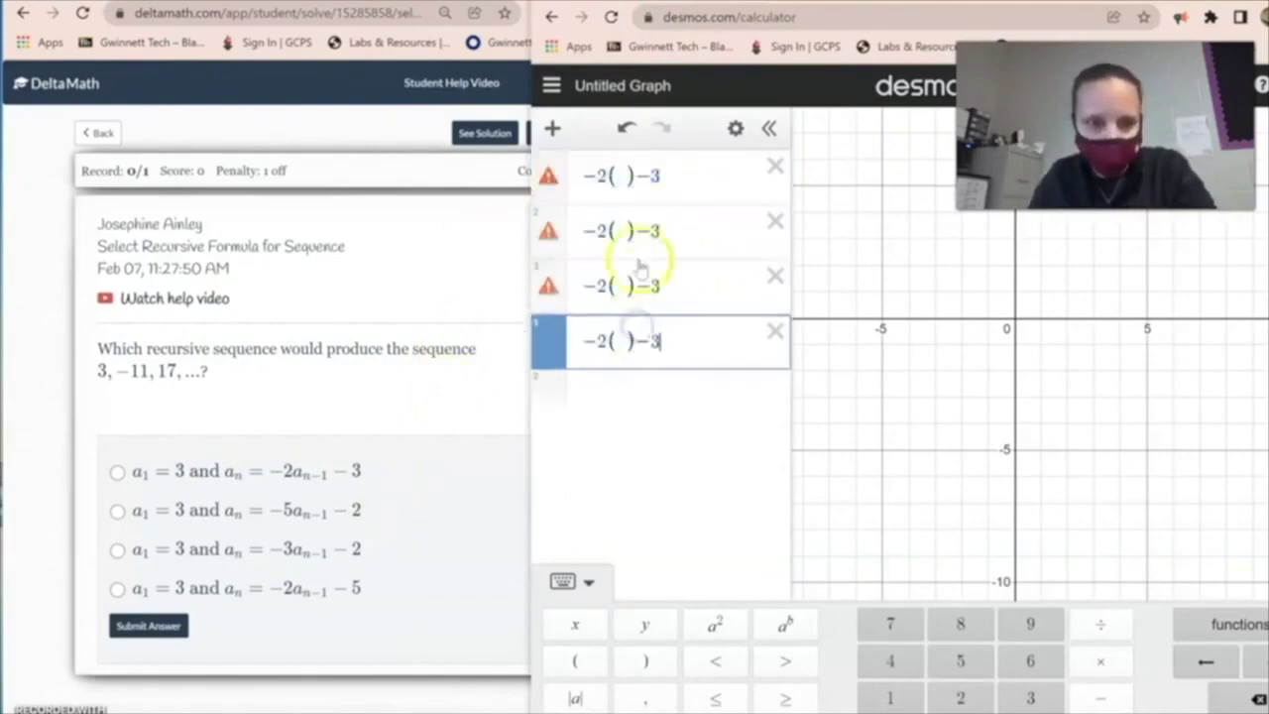
- Edit the three copies to match the remaining answer options: −5( )−2, −3( )−2 and −2( )−5
{"action": "left_click", "coordinate": [608, 231]}
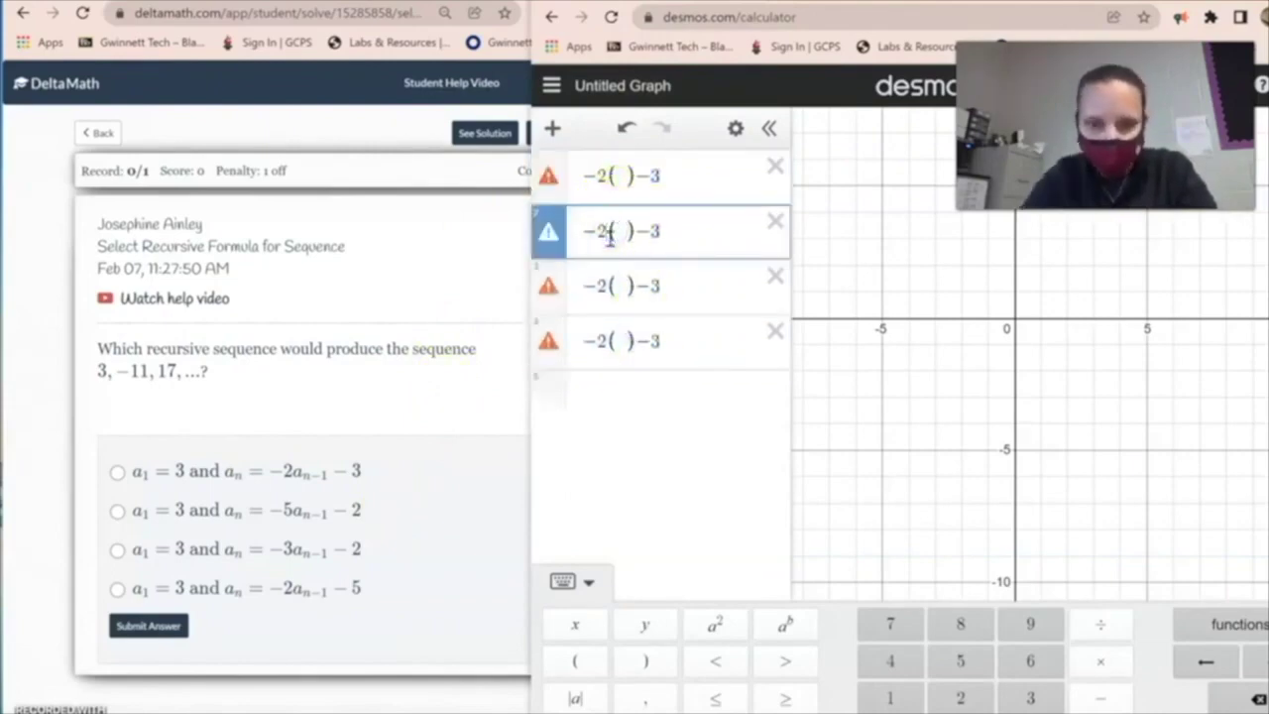
{"action": "type", "text": "5"}
{"action": "left_click", "coordinate": [672, 232]}
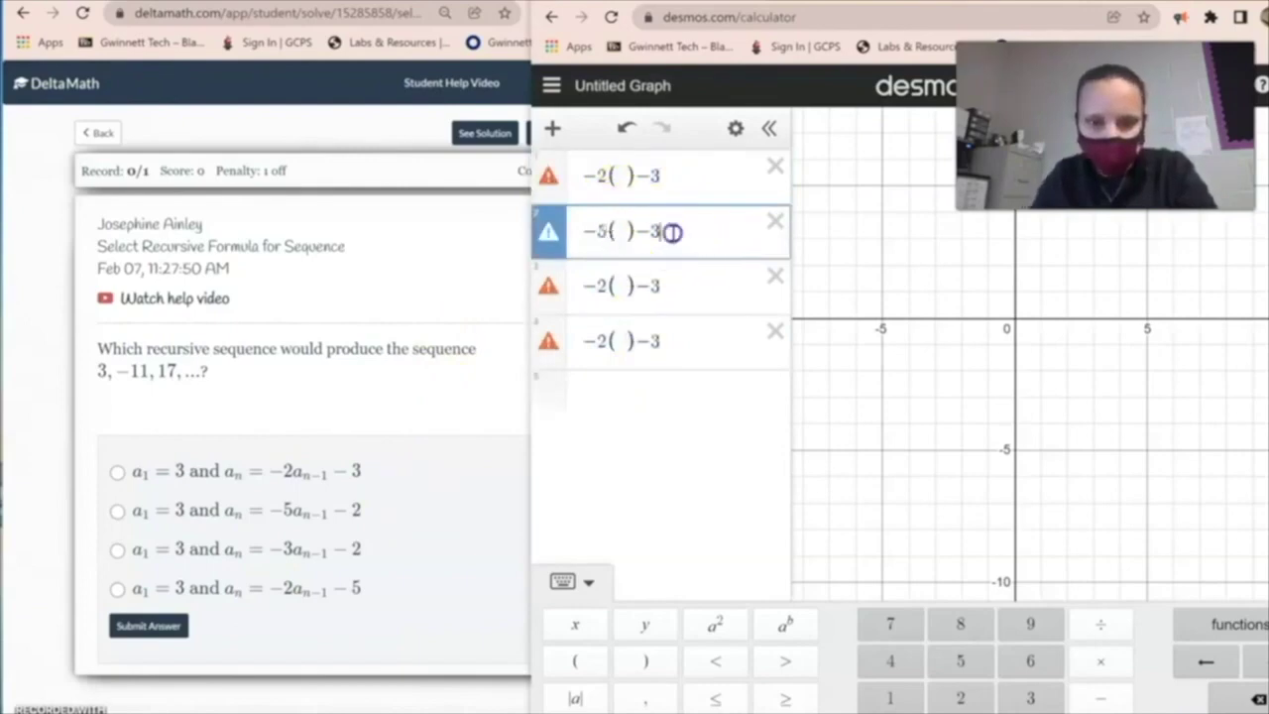
{"action": "type", "text": "2"}
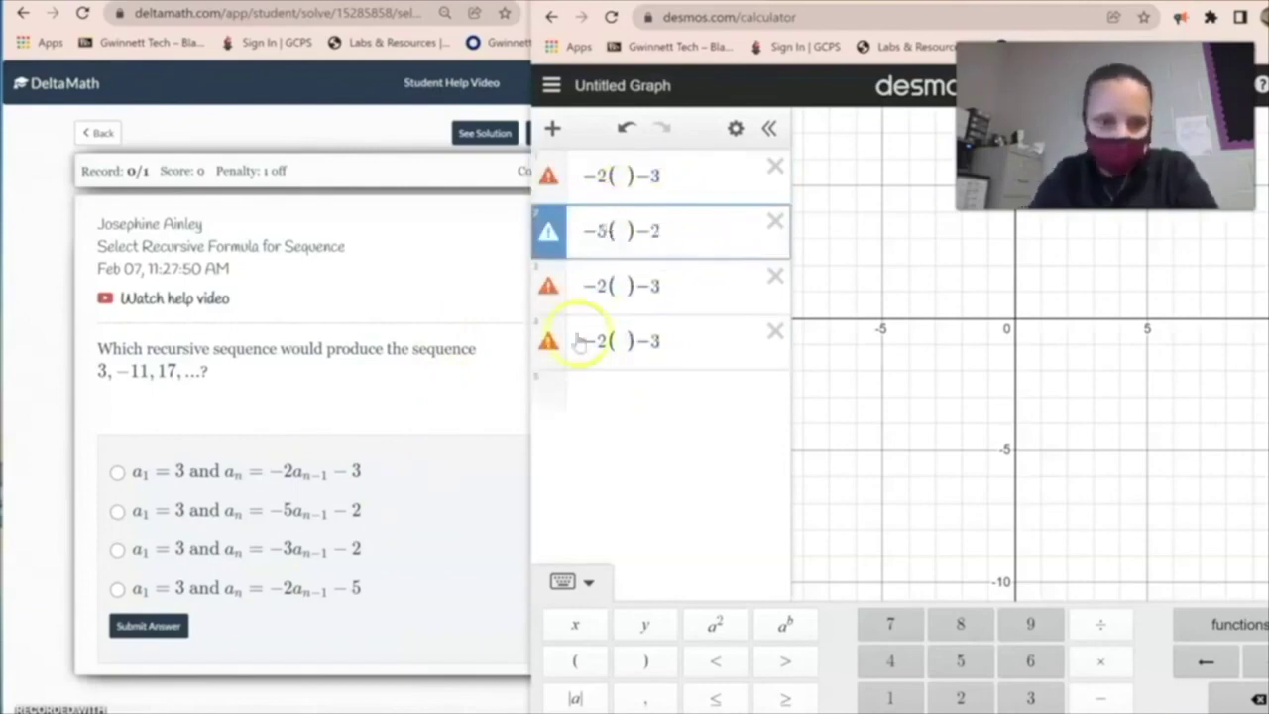
{"action": "left_click", "coordinate": [607, 288]}
{"action": "key", "text": "BackSpace"}
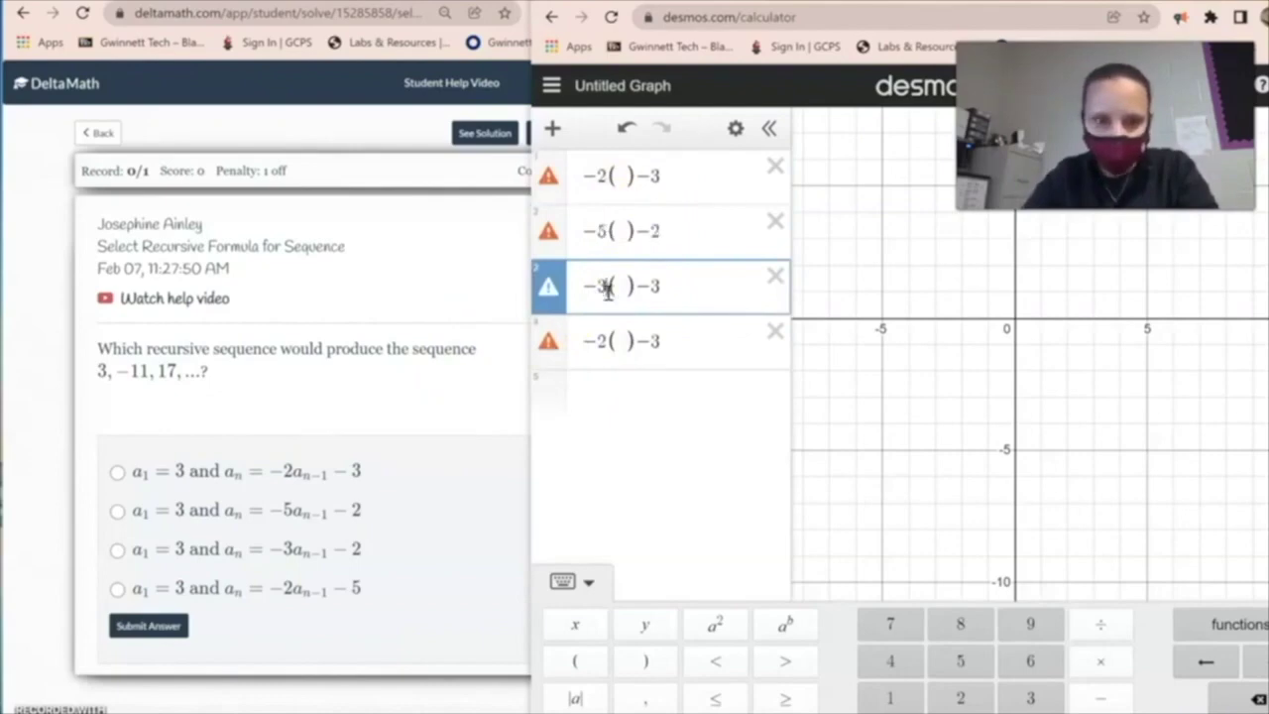
{"action": "left_click", "coordinate": [681, 286]}
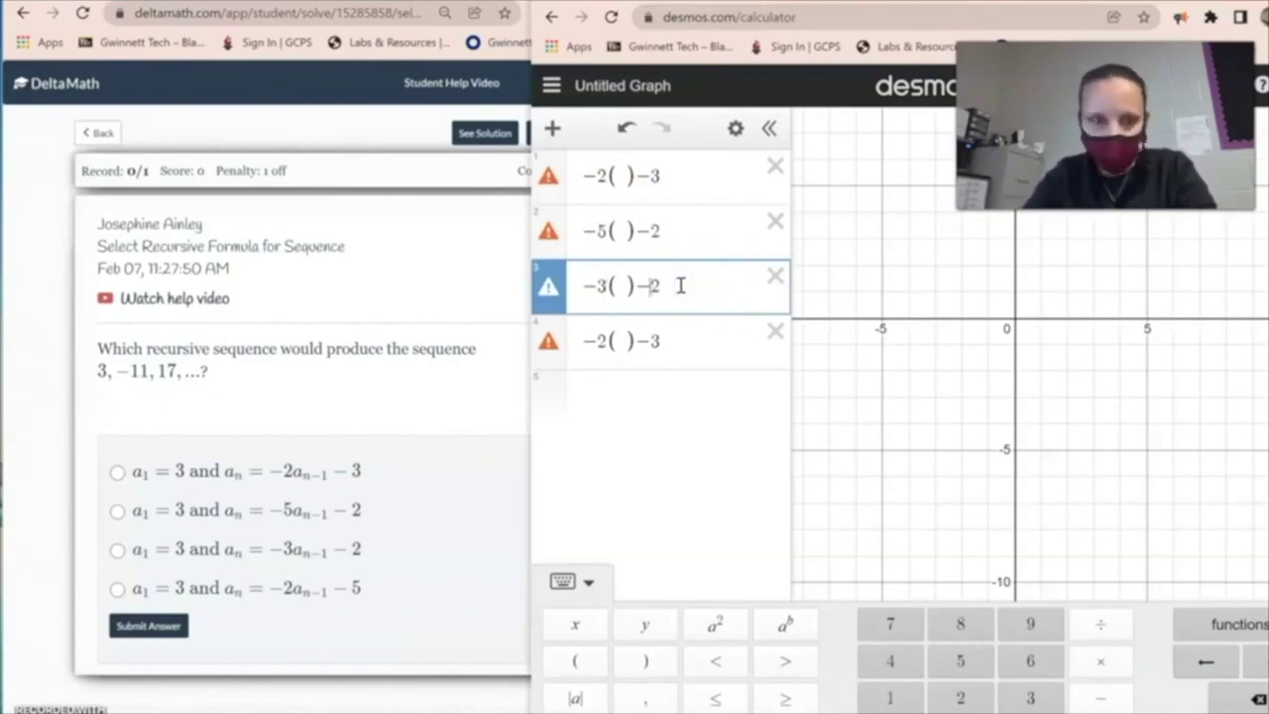
{"action": "left_click", "coordinate": [649, 342]}
{"action": "left_click", "coordinate": [669, 342]}
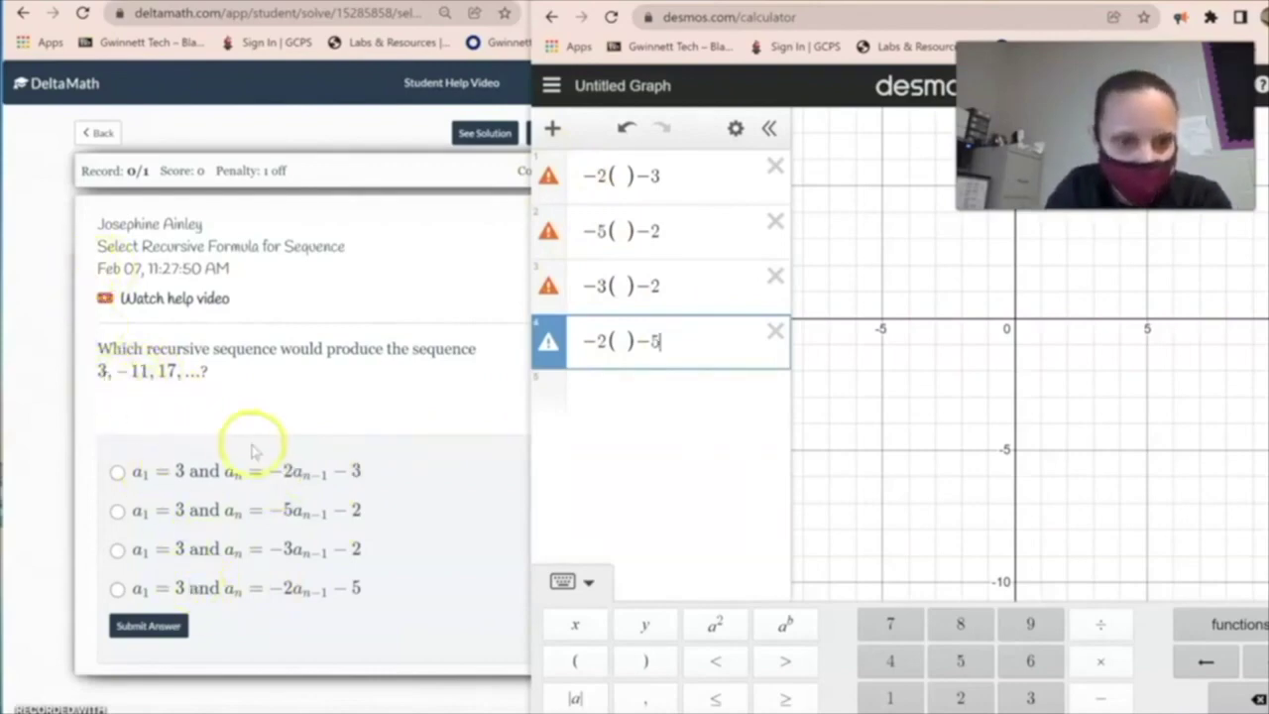
- Substitute the first term, 3, into the parentheses of all four expressions
{"action": "left_click", "coordinate": [618, 177]}
{"action": "type", "text": "3"}
{"action": "left_click", "coordinate": [619, 255]}
{"action": "type", "text": "3"}
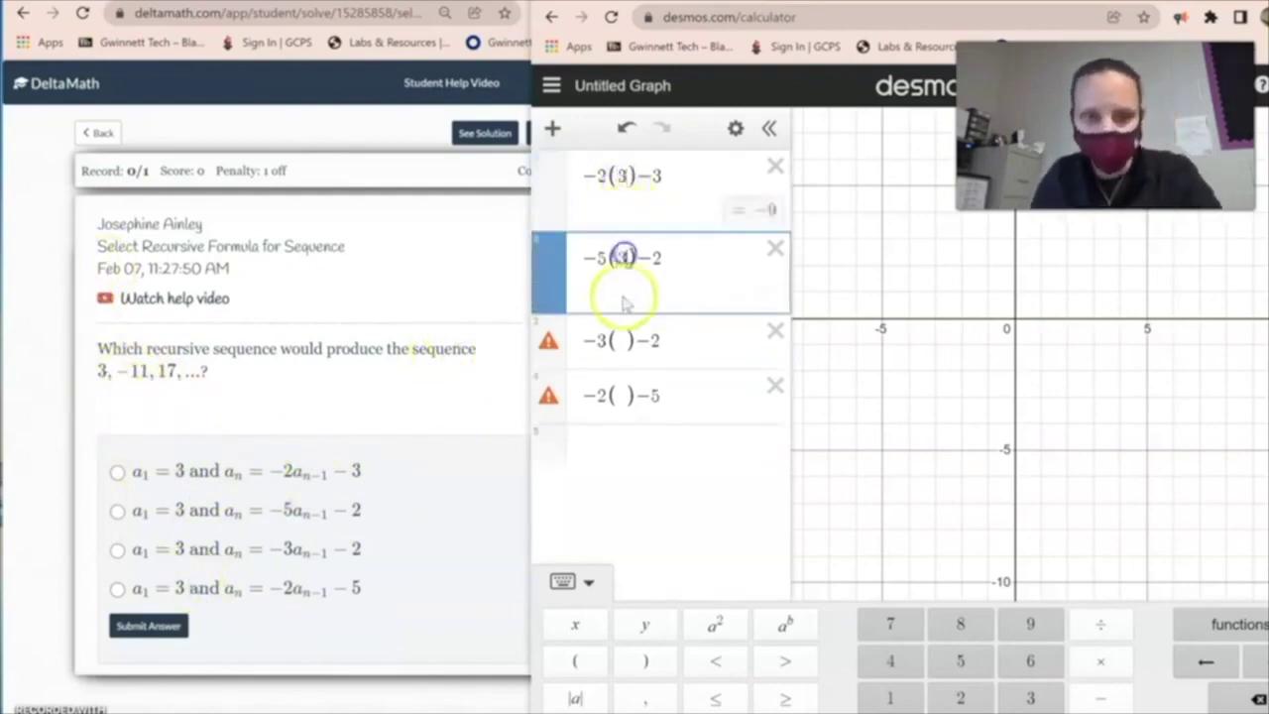
{"action": "left_click", "coordinate": [623, 340]}
{"action": "type", "text": "3"}
{"action": "left_click", "coordinate": [623, 424]}
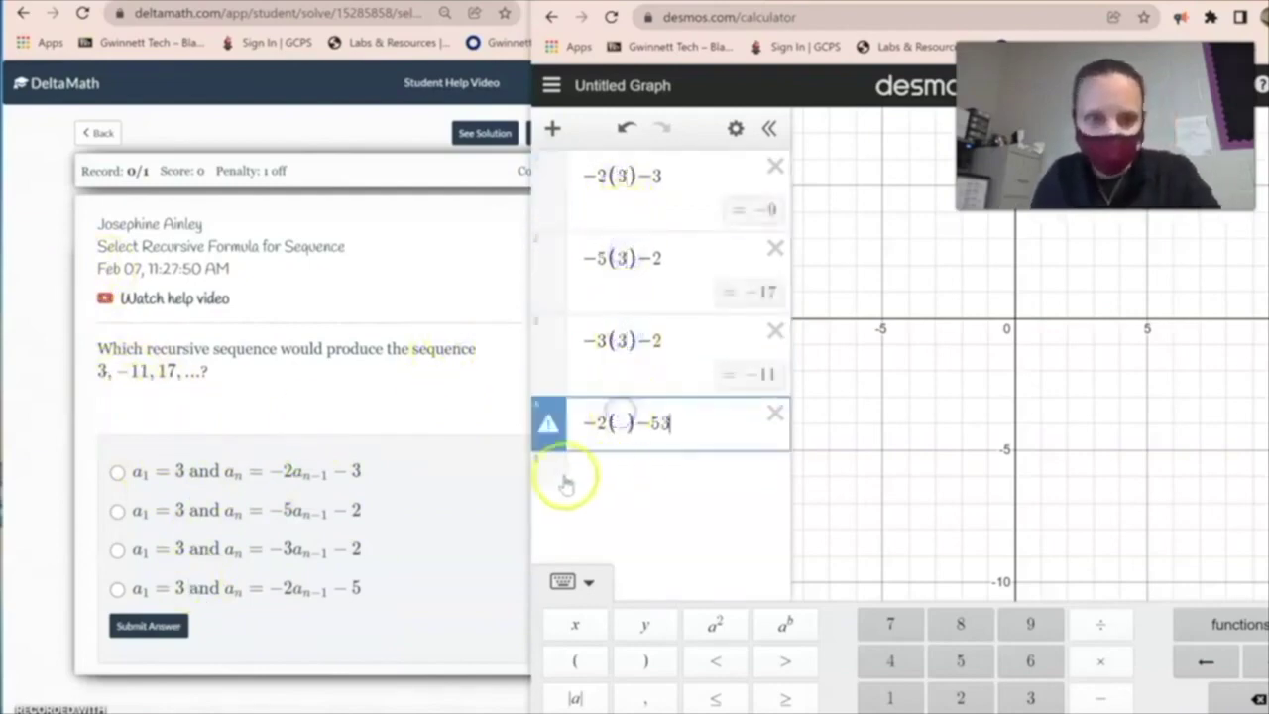
{"action": "left_click", "coordinate": [621, 425]}
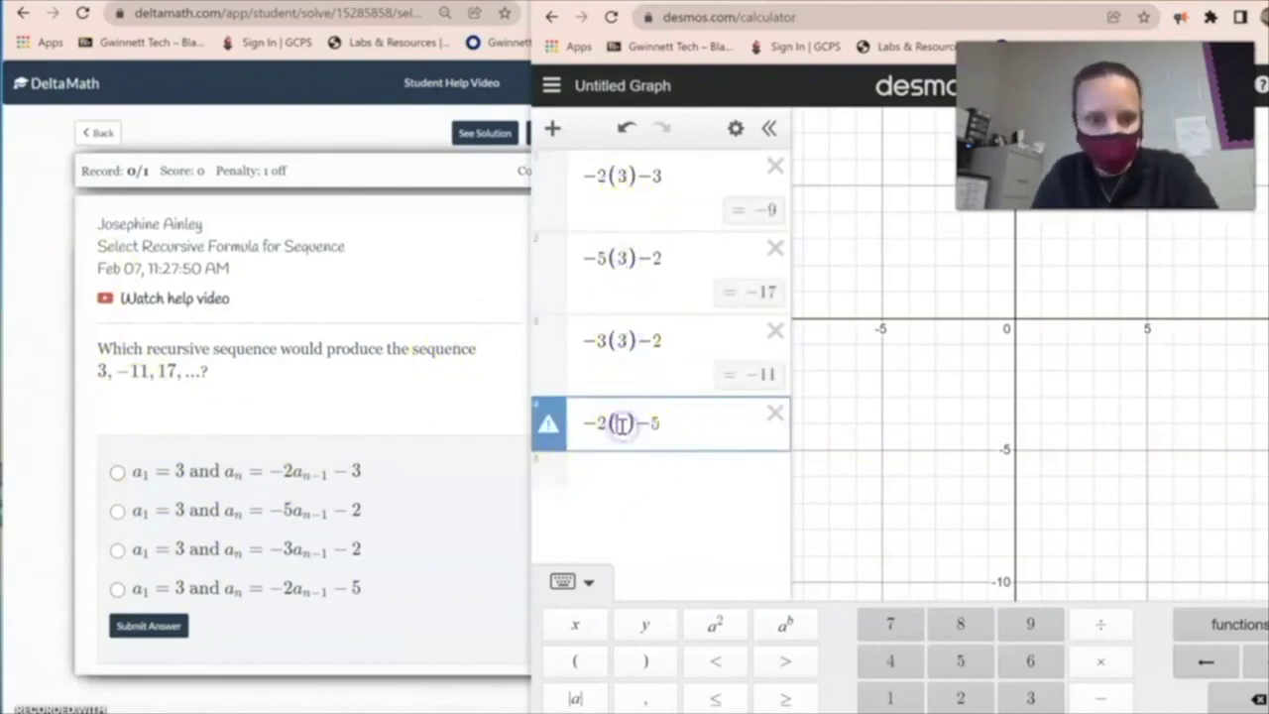
{"action": "type", "text": "3"}
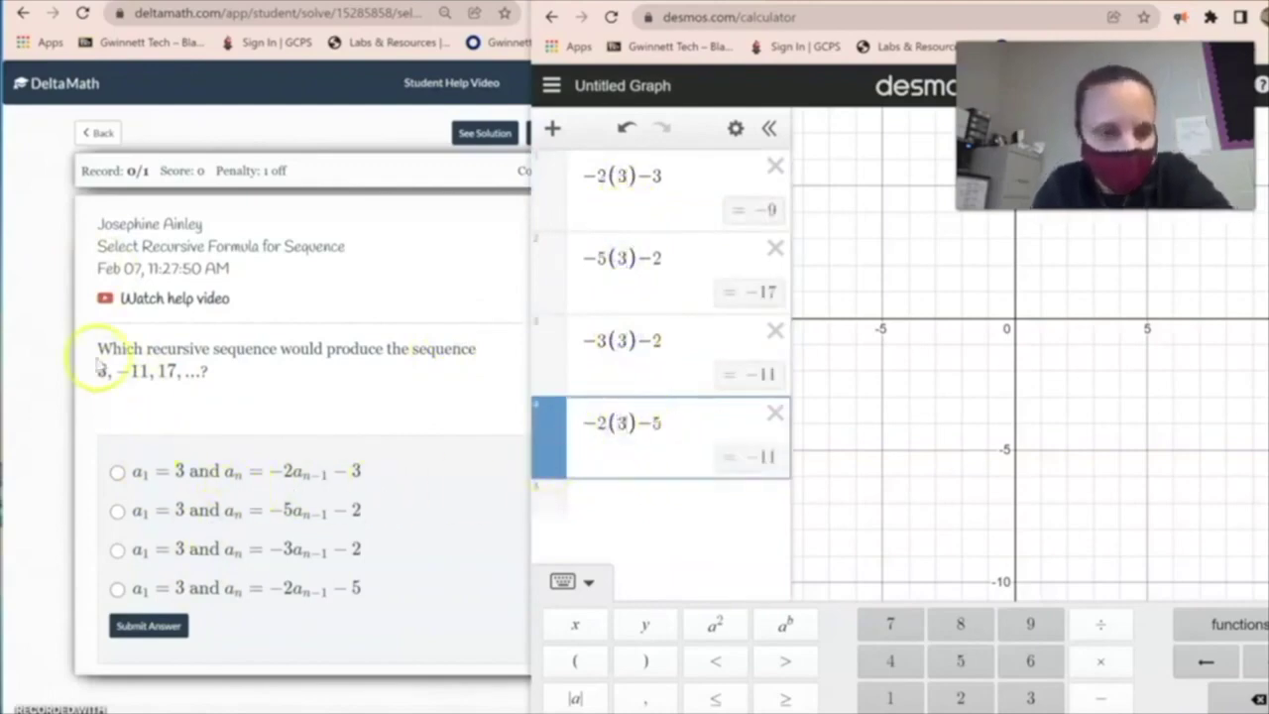
- Replace the 3 in −3(3)−2 and −2(3)−5 with the sequence's second term, −11
{"action": "left_click", "coordinate": [144, 371]}
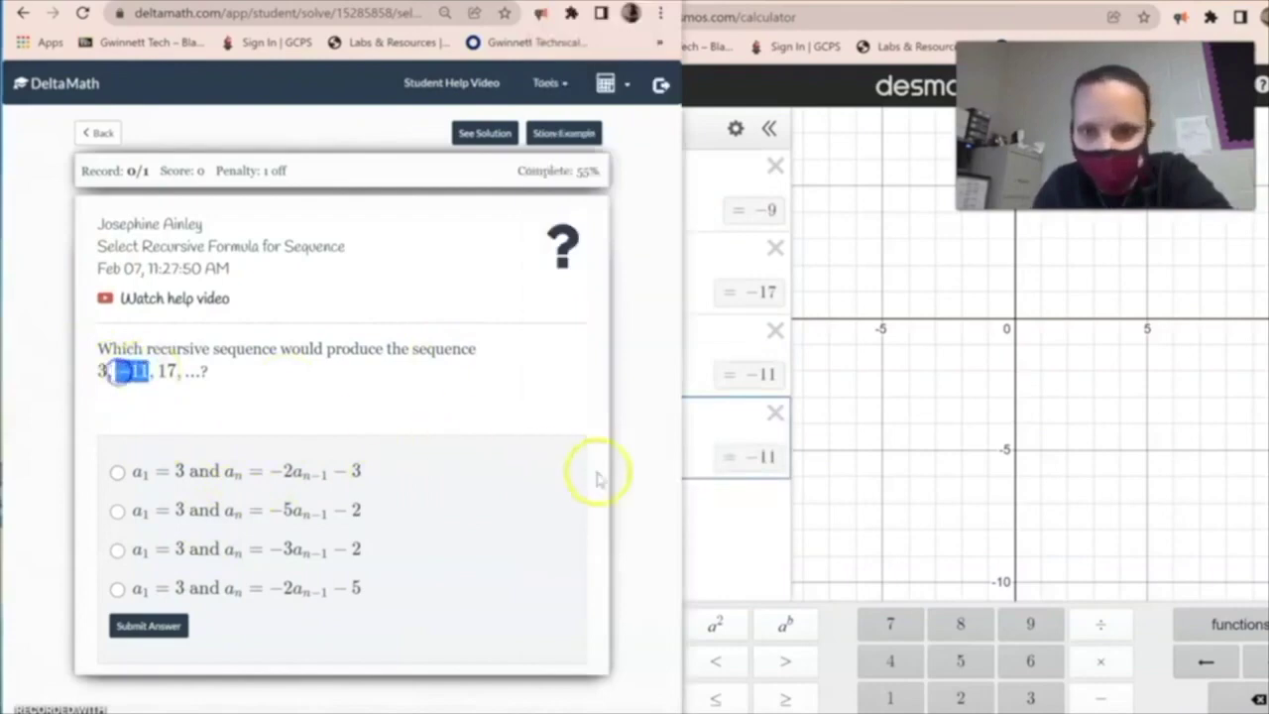
{"action": "left_click", "coordinate": [743, 535]}
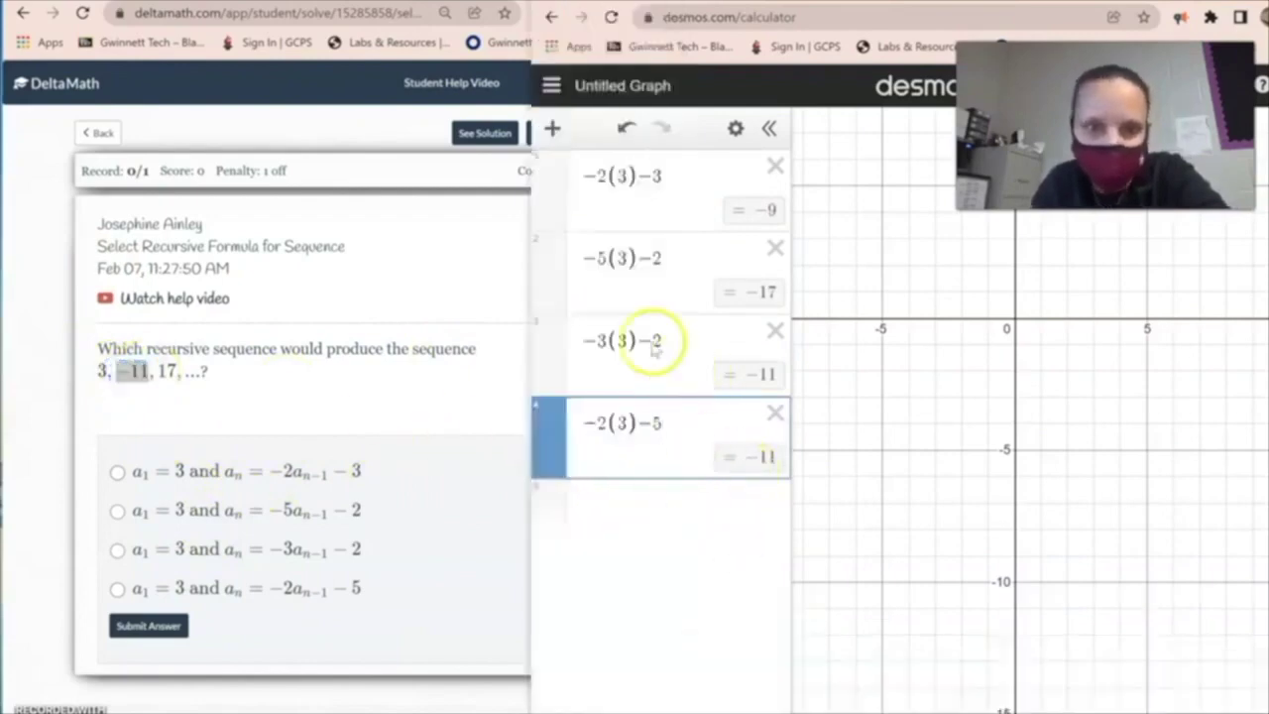
{"action": "left_click", "coordinate": [306, 488]}
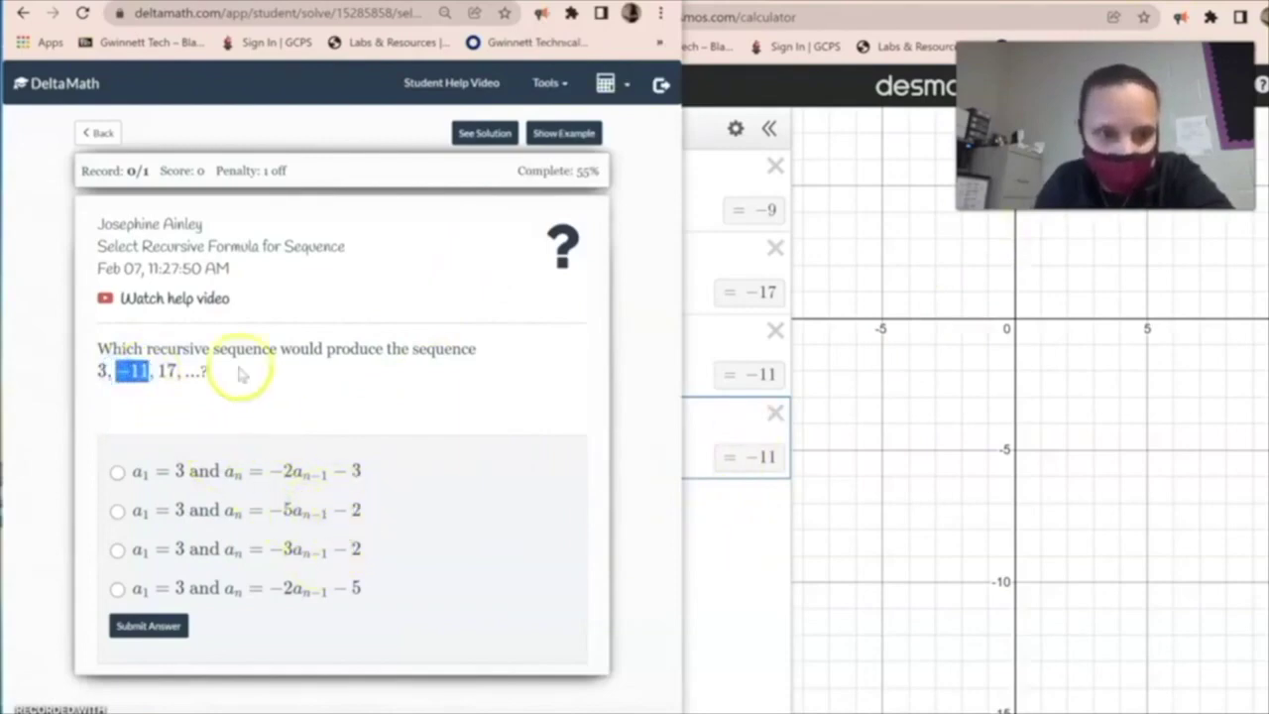
{"action": "left_click", "coordinate": [731, 526]}
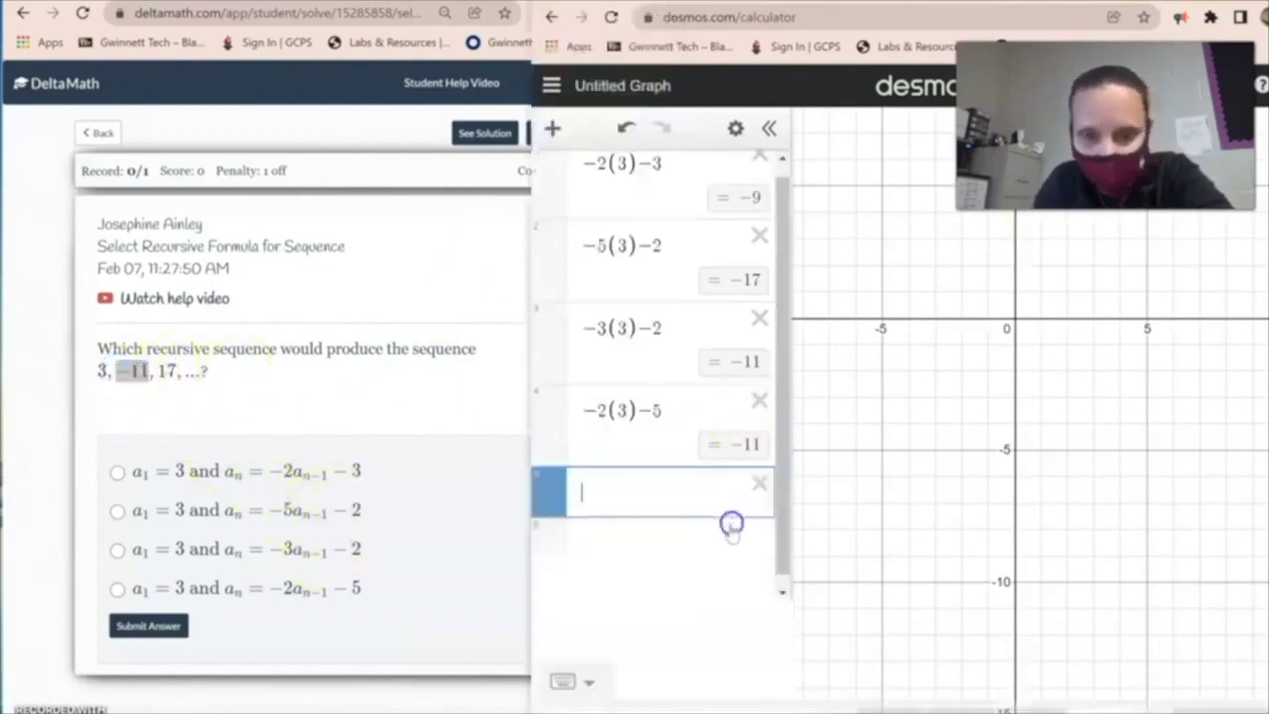
{"action": "left_click", "coordinate": [621, 327]}
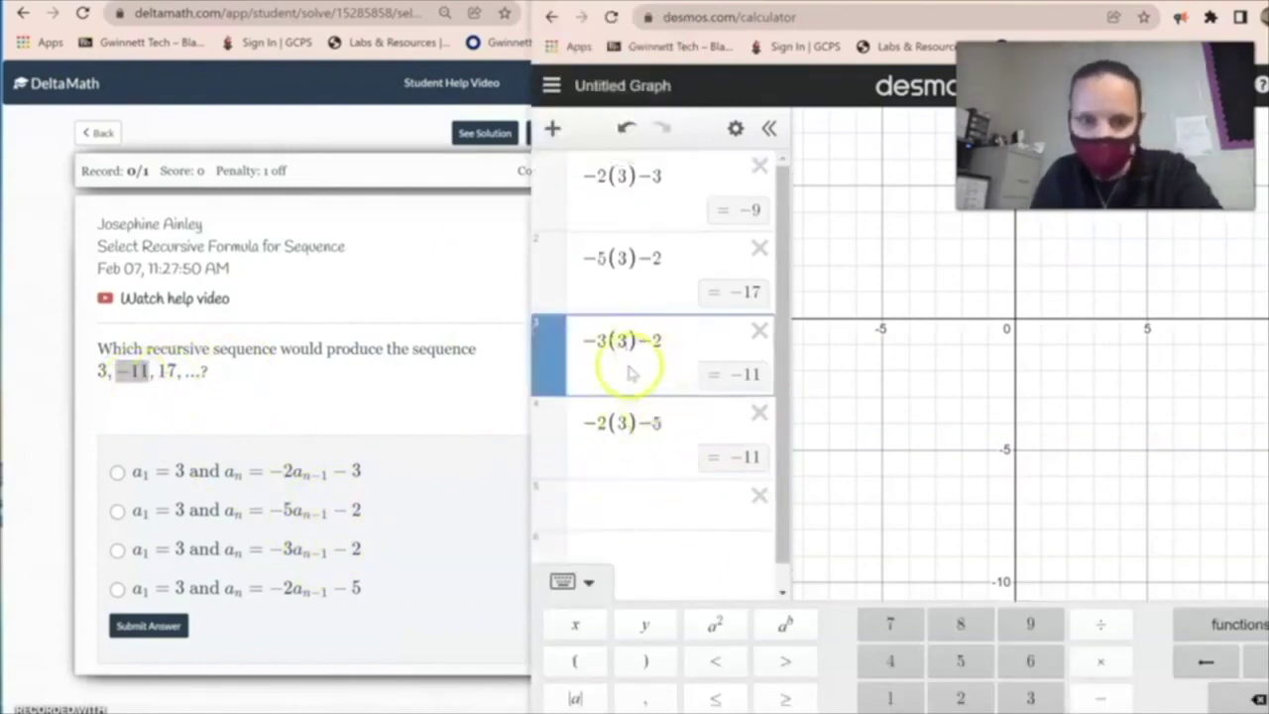
{"action": "key", "text": "BackSpace"}
{"action": "type", "text": "-11"}
{"action": "left_click", "coordinate": [624, 423]}
{"action": "key", "text": "BackSpace"}
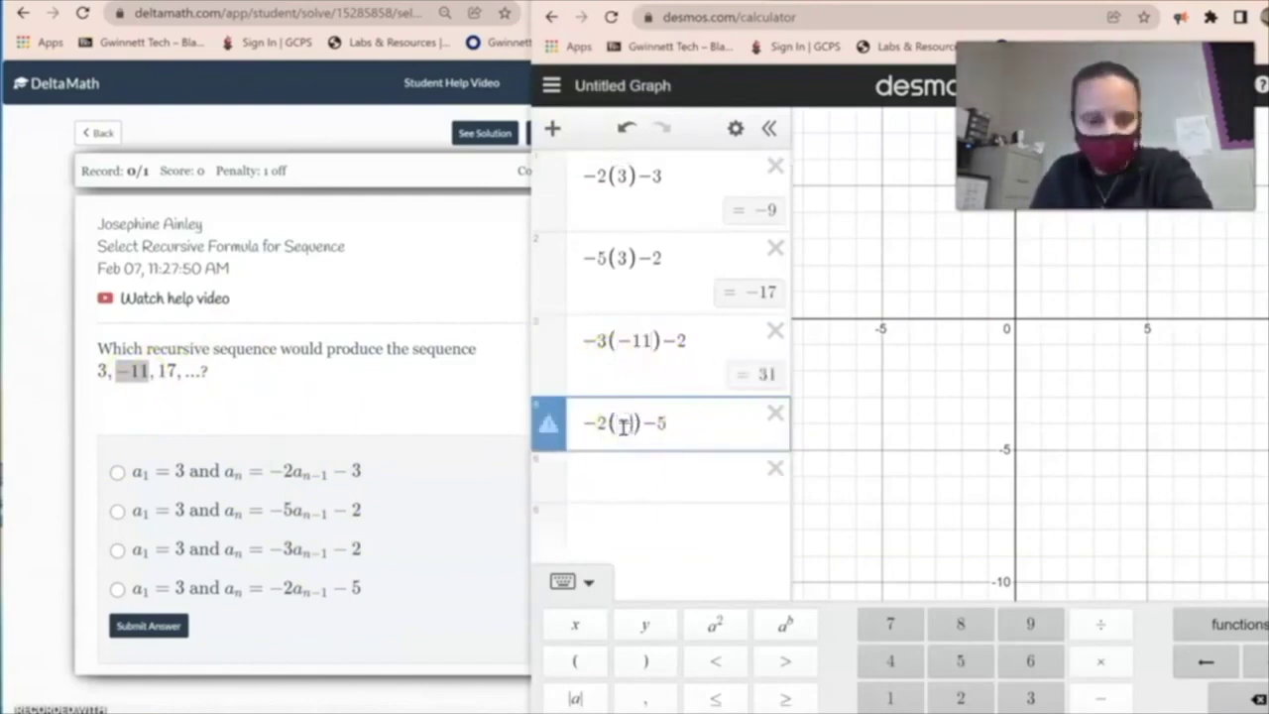
{"action": "type", "text": "-11"}
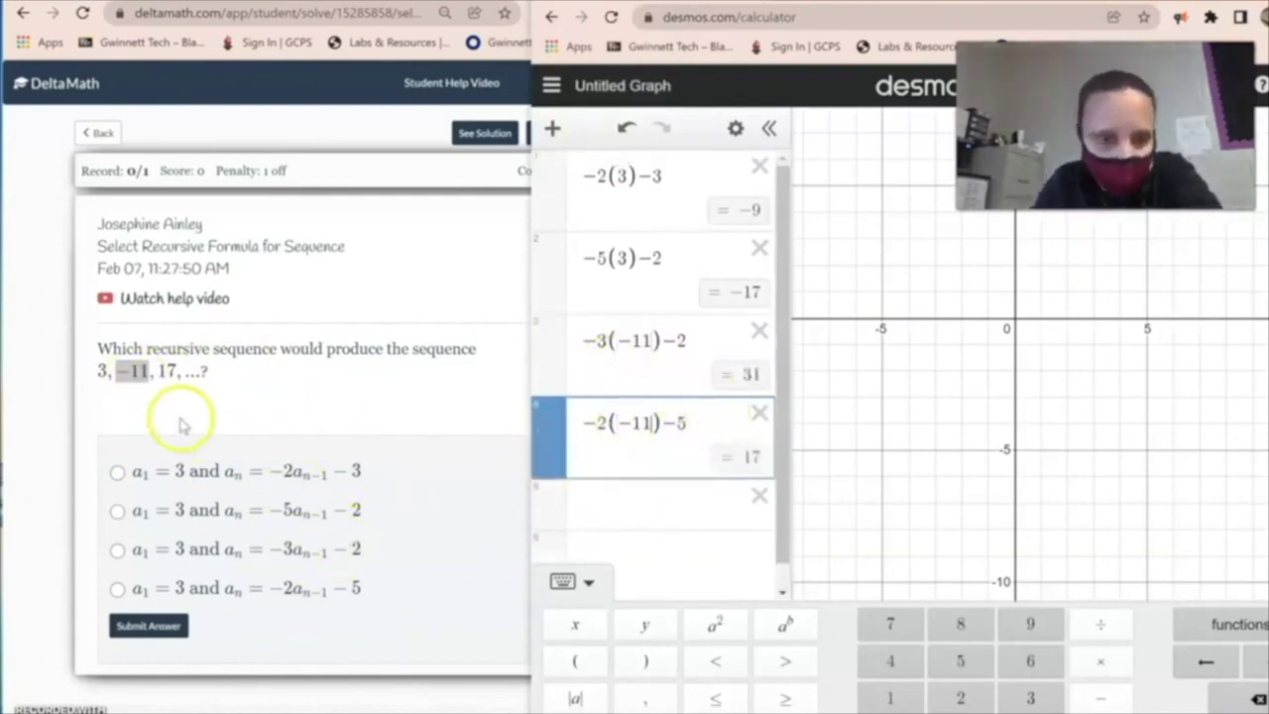
- Select the DeltaMath answer option a₁ = 3 and aₙ = −2aₙ₋₁ − 5 for the sequence 3, −11, 17
{"action": "double_click", "coordinate": [169, 371]}
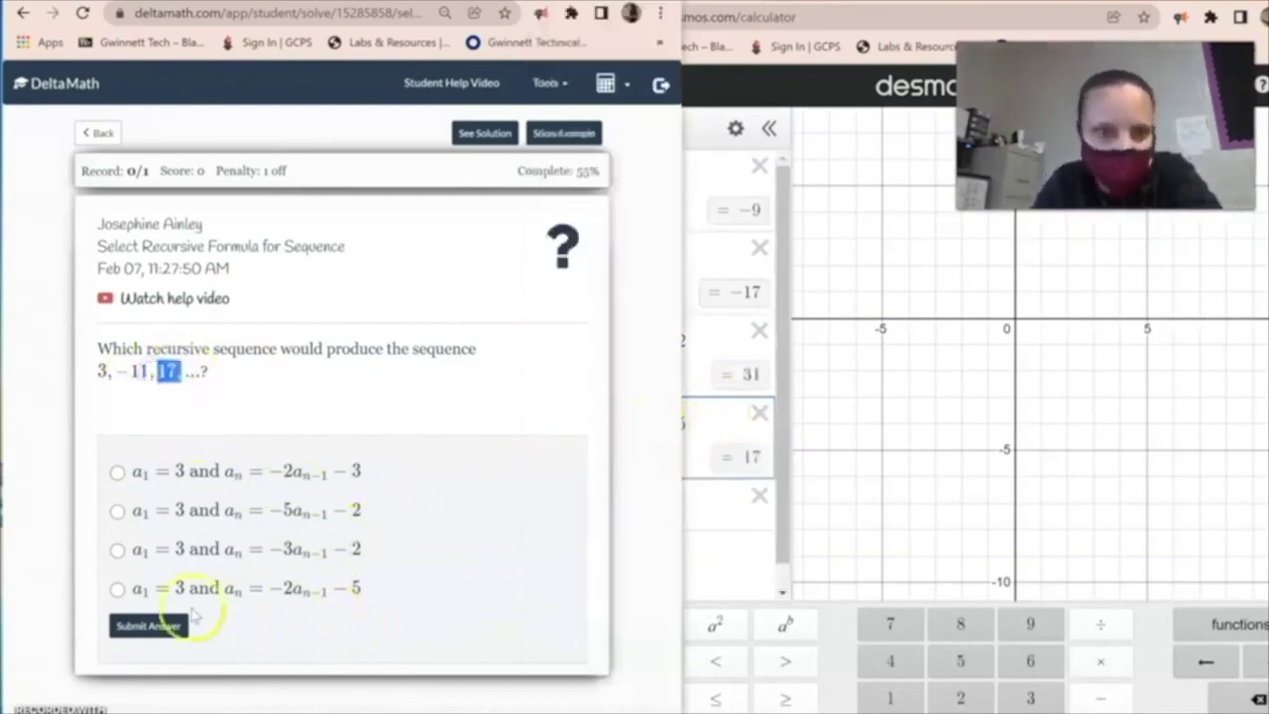
{"action": "left_click", "coordinate": [117, 589]}
{"action": "left_click", "coordinate": [489, 538]}
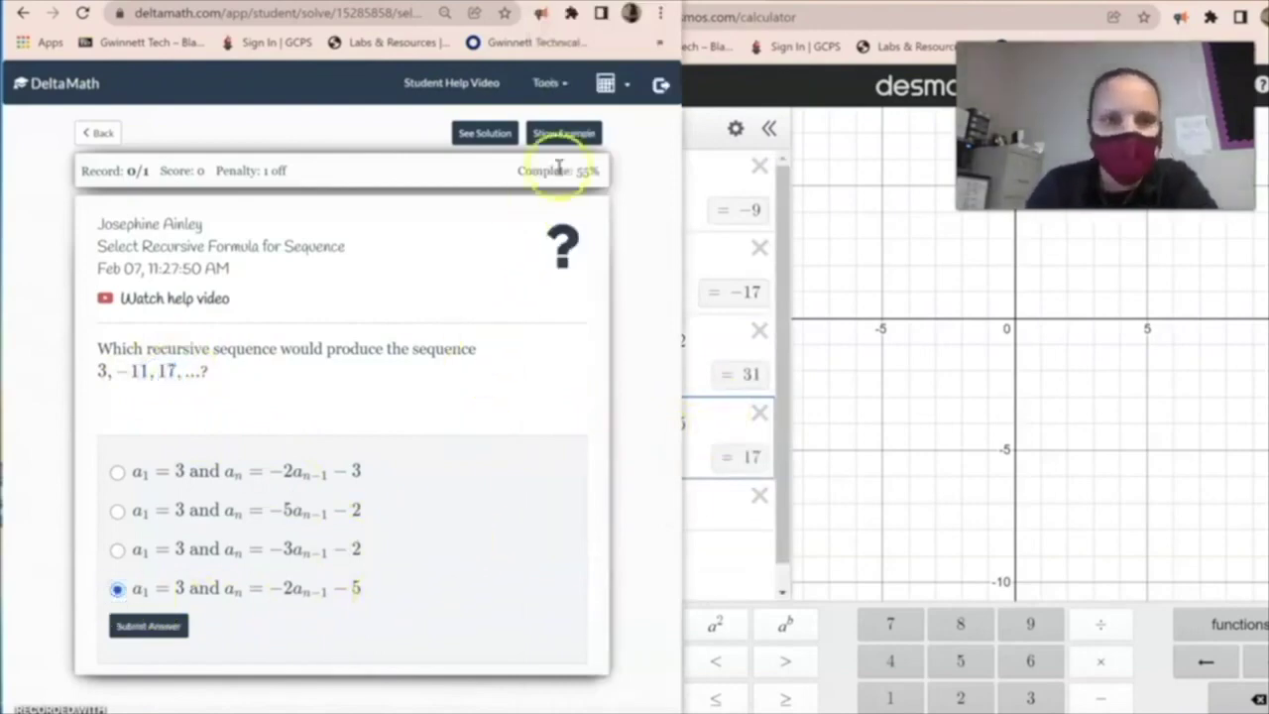
- Reveal and review the worked solution for the sequence 3, −11, 17, and move on to the next problem
{"action": "left_click", "coordinate": [483, 134]}
{"action": "left_click", "coordinate": [451, 262]}
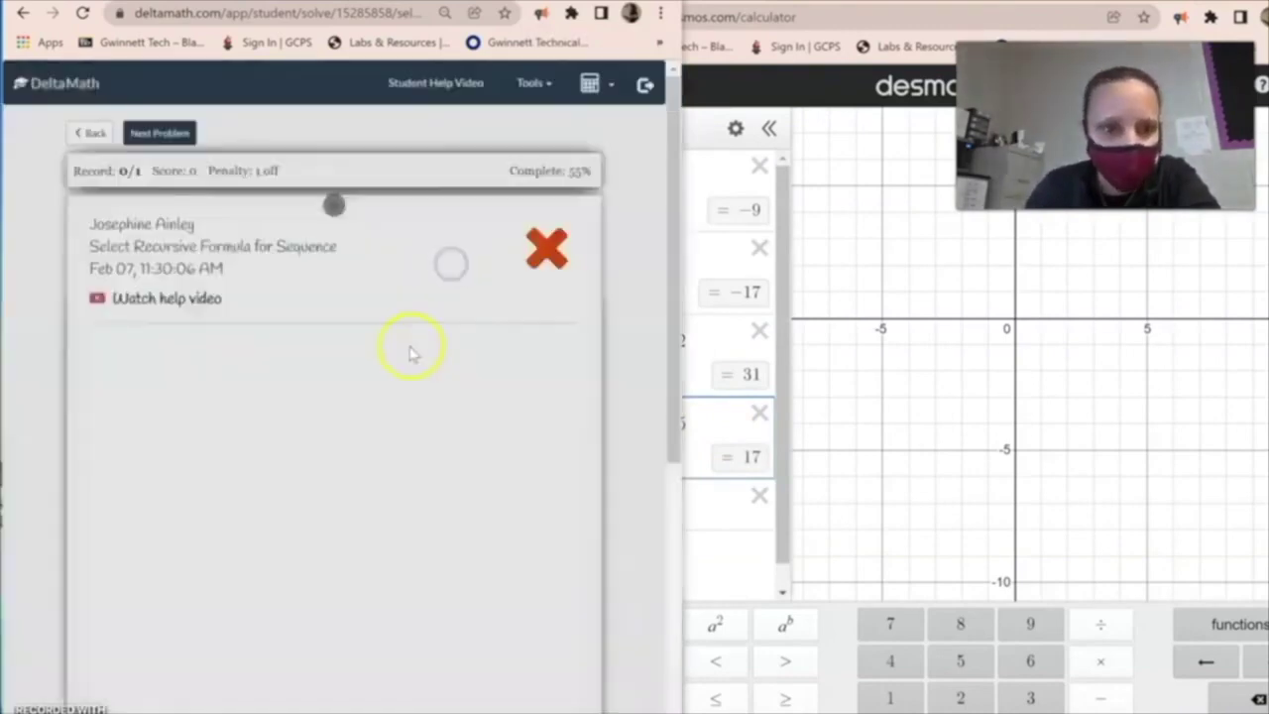
{"action": "scroll", "coordinate": [317, 425], "scroll_direction": "down", "scroll_amount": 5}
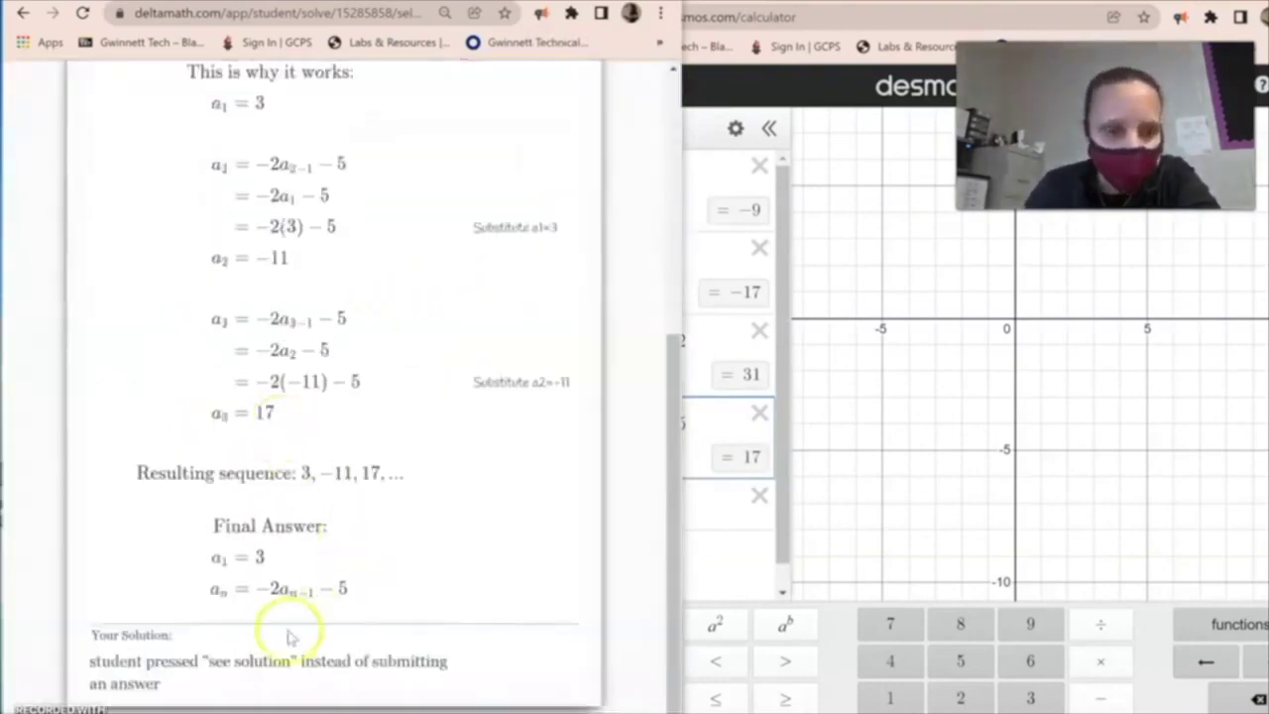
{"action": "scroll", "coordinate": [423, 237], "scroll_direction": "up", "scroll_amount": 3}
{"action": "scroll", "coordinate": [423, 237], "scroll_direction": "up", "scroll_amount": 4}
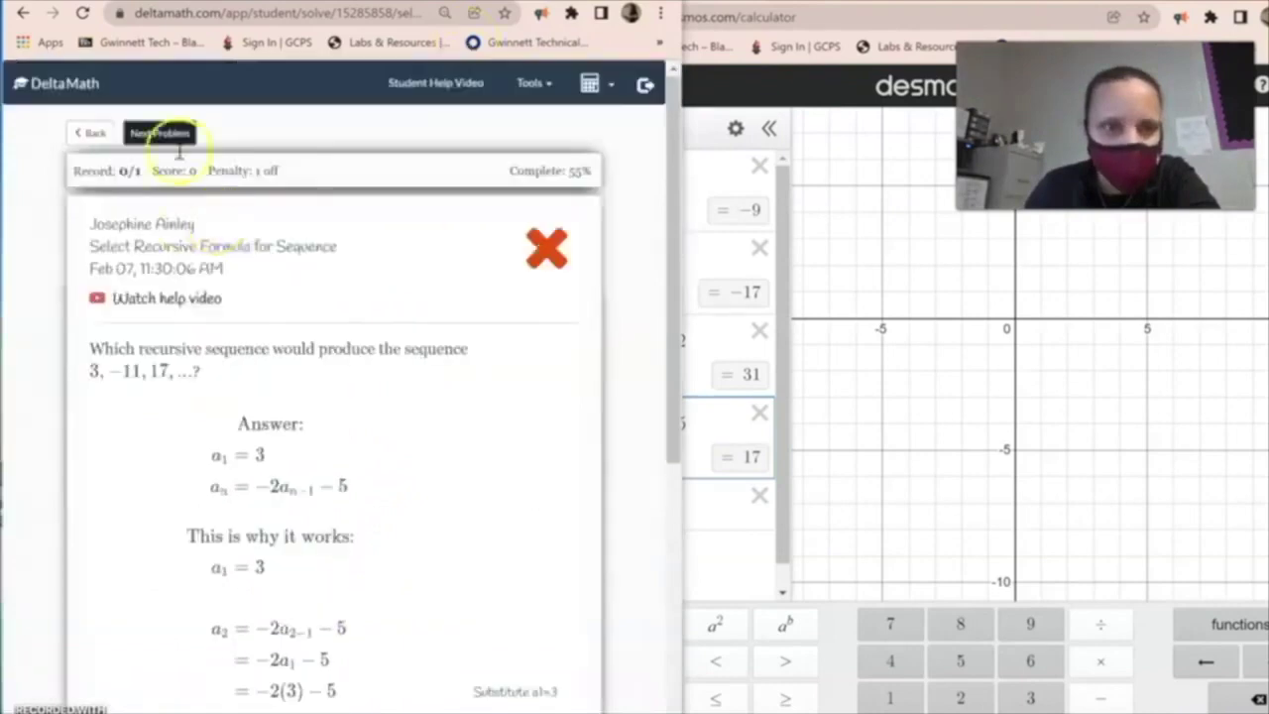
{"action": "left_click", "coordinate": [176, 130]}
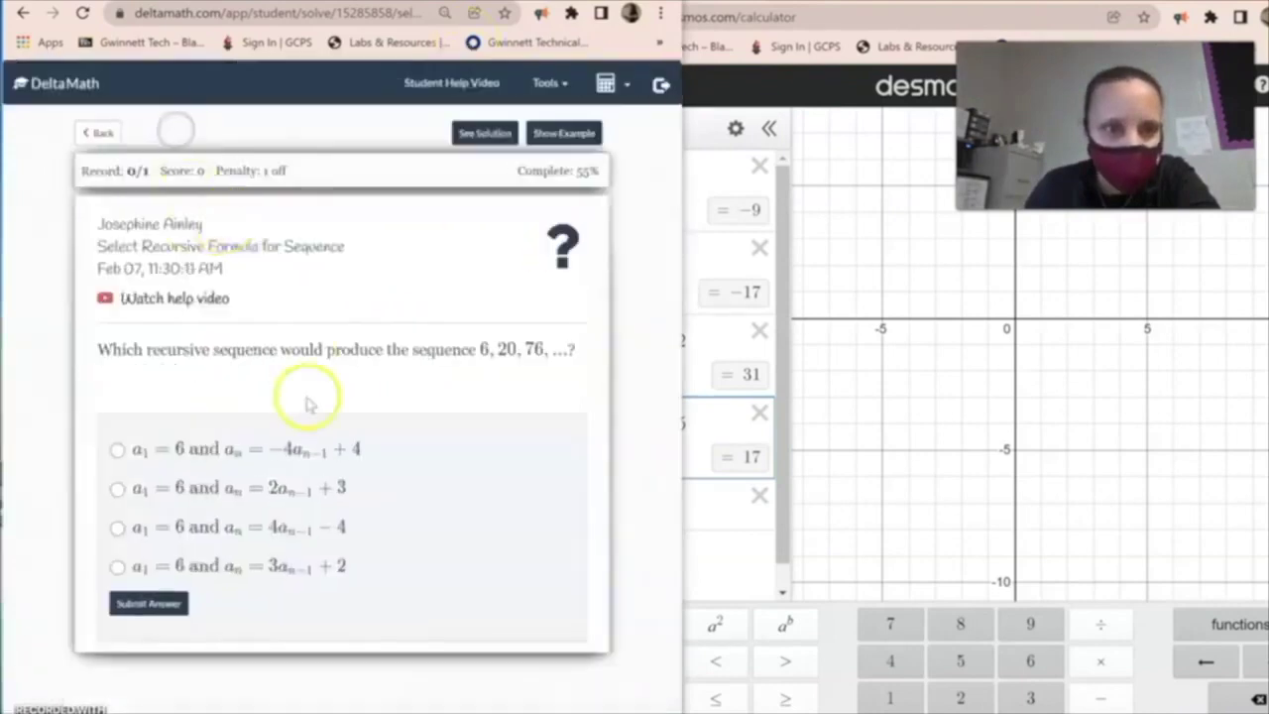
- Edit the first Desmos expression to −4(3)+4, using the coefficient and constant of the first answer option
{"action": "left_click", "coordinate": [699, 552]}
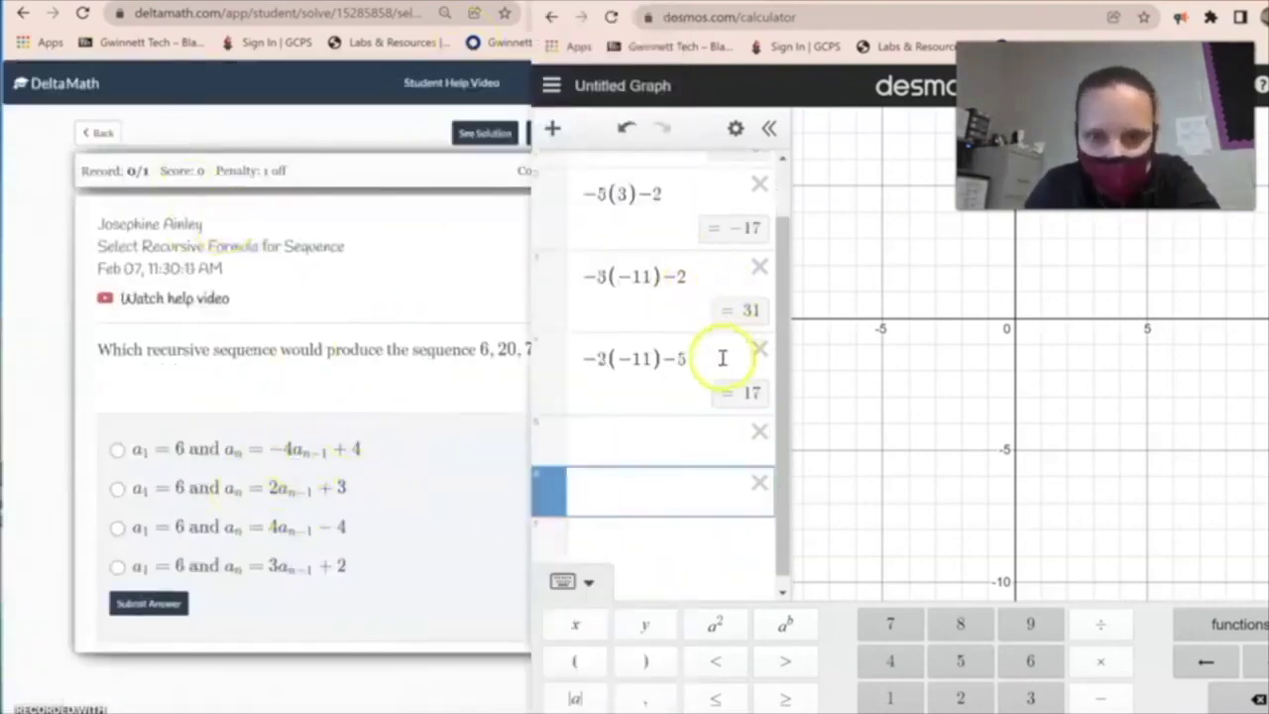
{"action": "scroll", "coordinate": [674, 337], "scroll_direction": "up", "scroll_amount": 1}
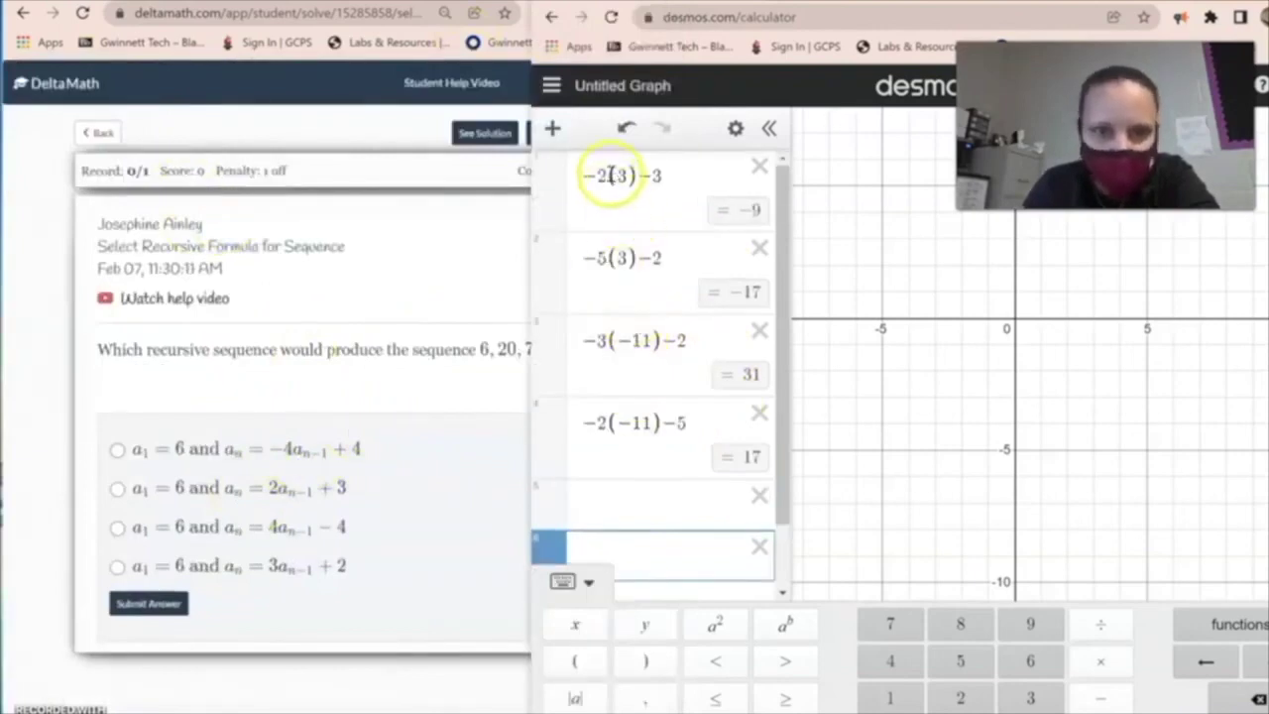
{"action": "left_click", "coordinate": [620, 176]}
{"action": "key", "text": "BackSpace"}
{"action": "type", "text": "4"}
{"action": "left_click", "coordinate": [672, 175]}
{"action": "key", "text": "BackSpace"}
{"action": "key", "text": "BackSpace"}
{"action": "type", "text": "+4"}
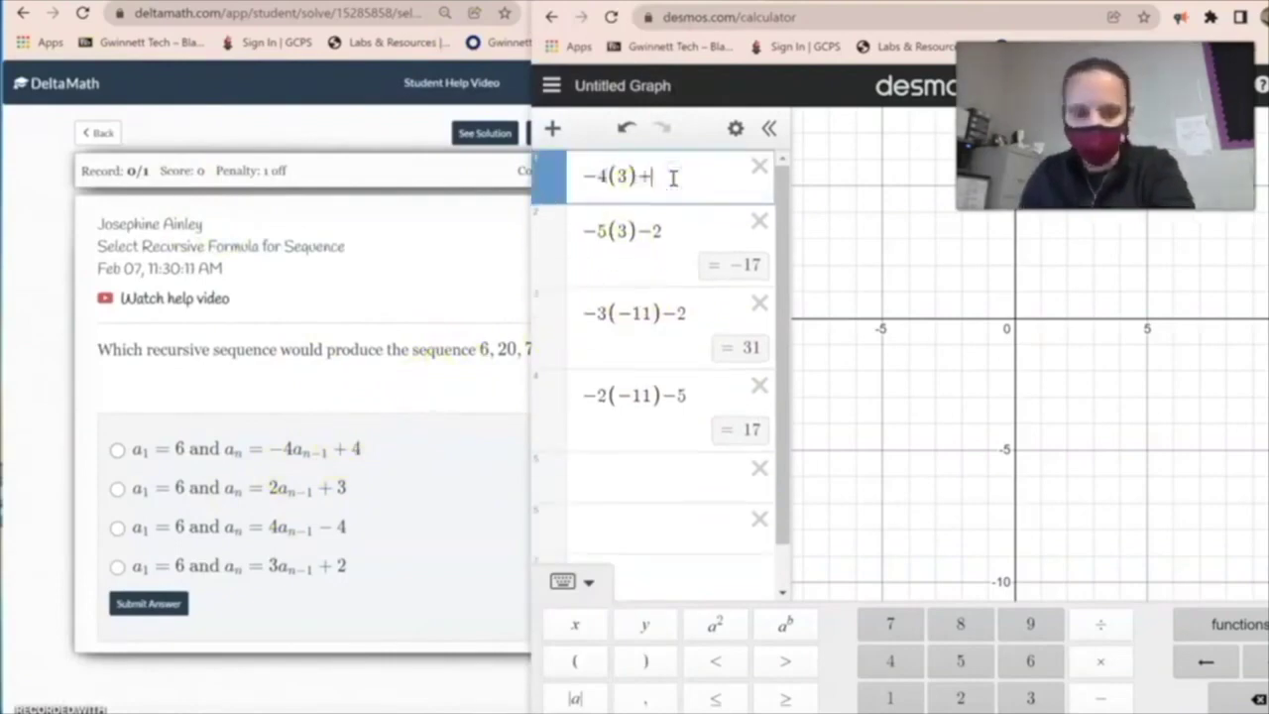
- Change the coefficient and constant of the second expression so that it reads 2(3)−3
{"action": "left_click", "coordinate": [610, 257]}
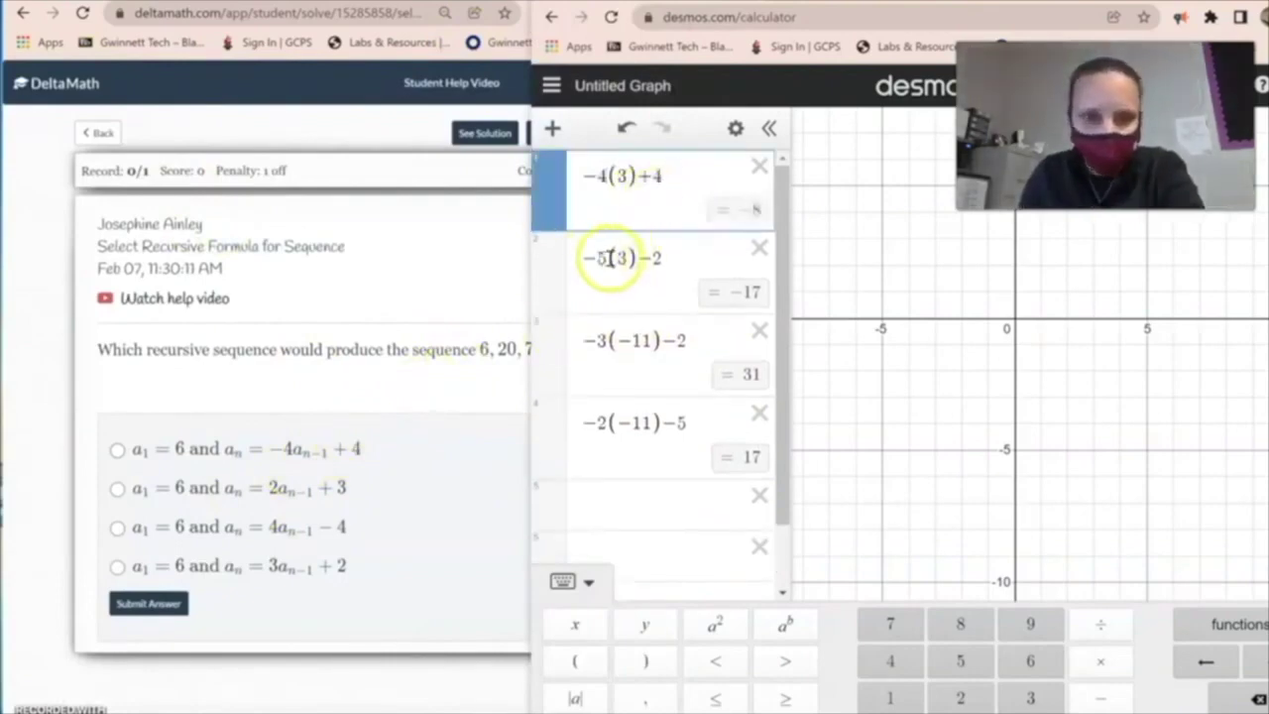
{"action": "left_click_drag", "start_coordinate": [610, 258], "coordinate": [586, 260]}
{"action": "type", "text": "2"}
{"action": "left_click", "coordinate": [648, 258]}
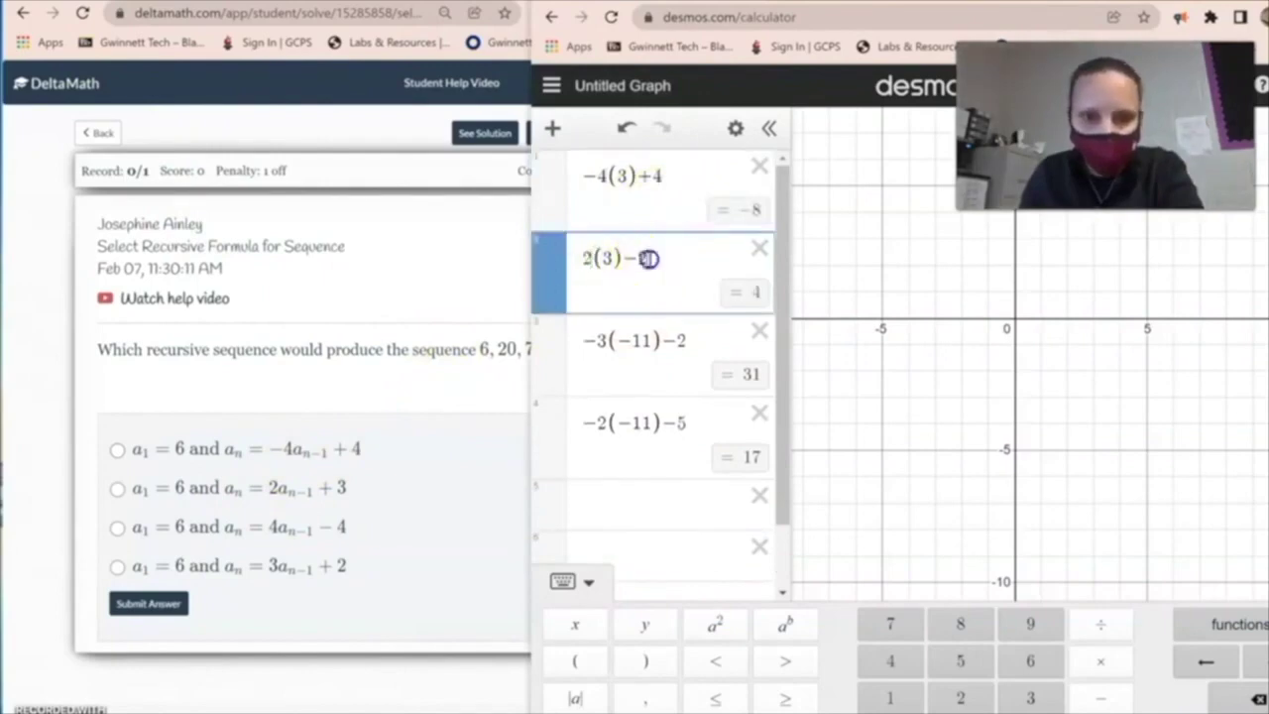
{"action": "key", "text": "BackSpace"}
{"action": "type", "text": "3"}
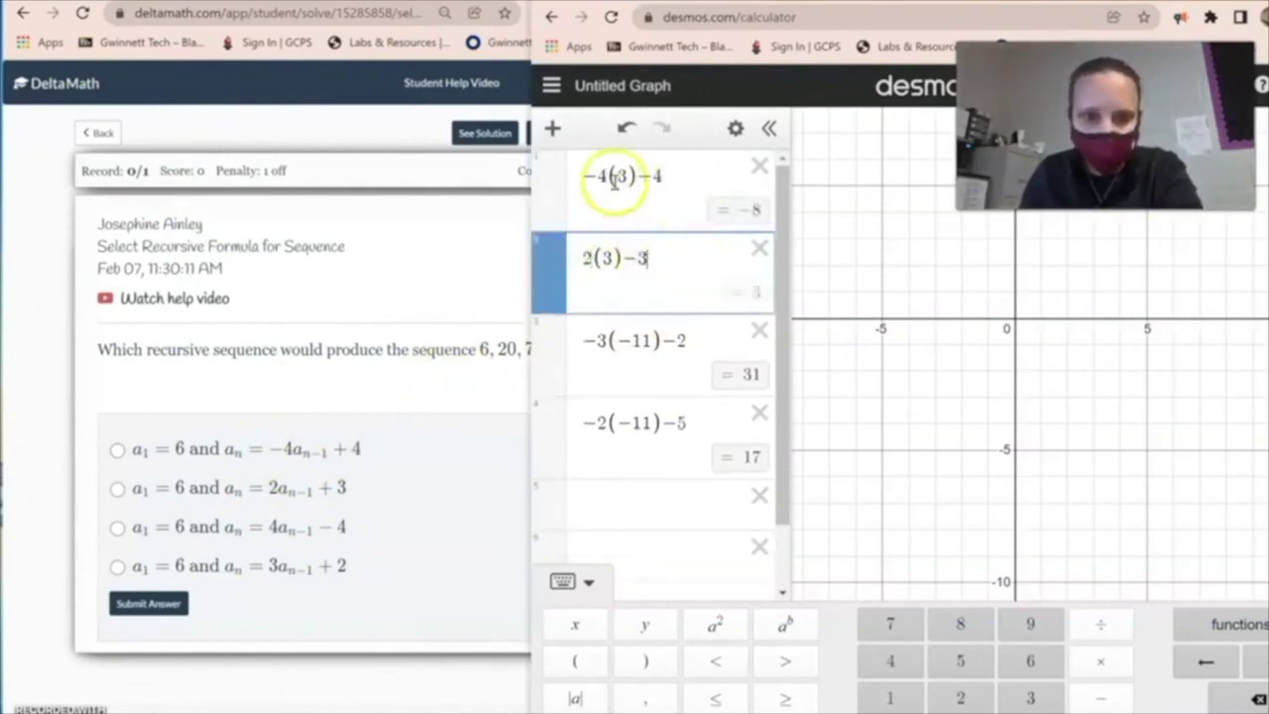
- Clear the old term values from inside the parentheses of all four expressions
{"action": "left_click", "coordinate": [628, 175]}
{"action": "key", "text": "BackSpace"}
{"action": "double_click", "coordinate": [615, 230]}
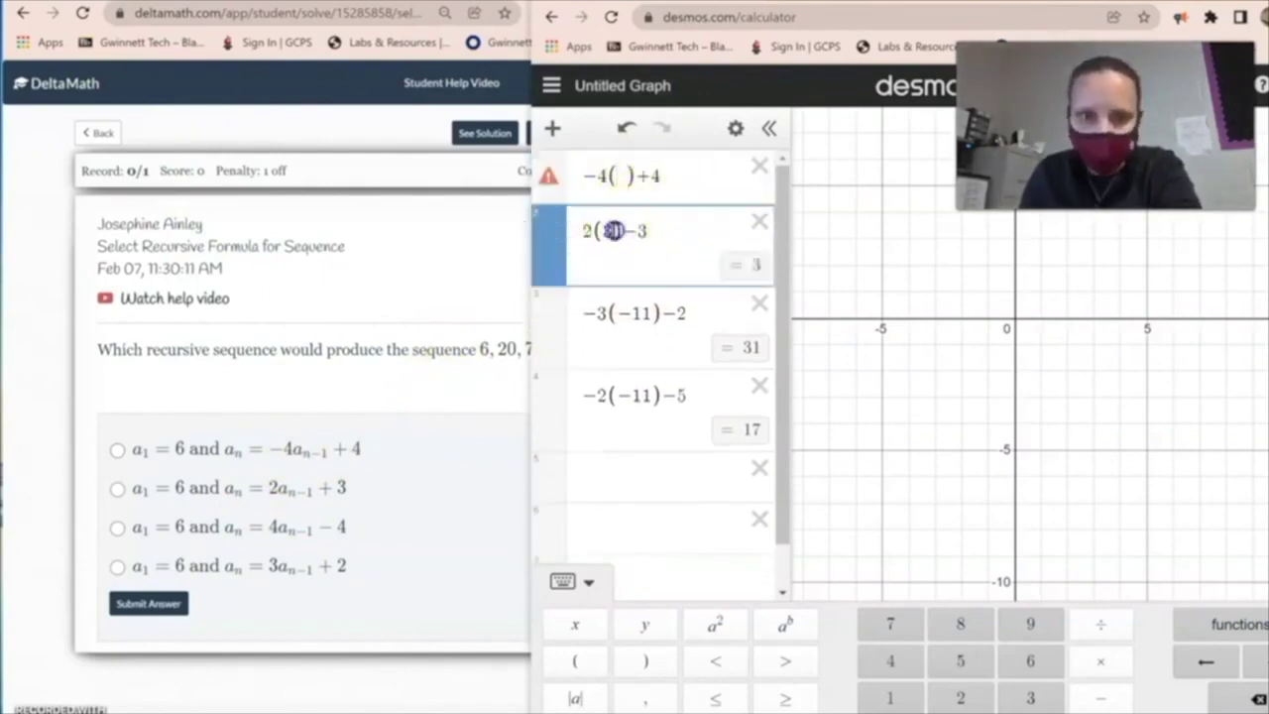
{"action": "key", "text": "BackSpace"}
{"action": "double_click", "coordinate": [645, 285]}
{"action": "key", "text": "BackSpace"}
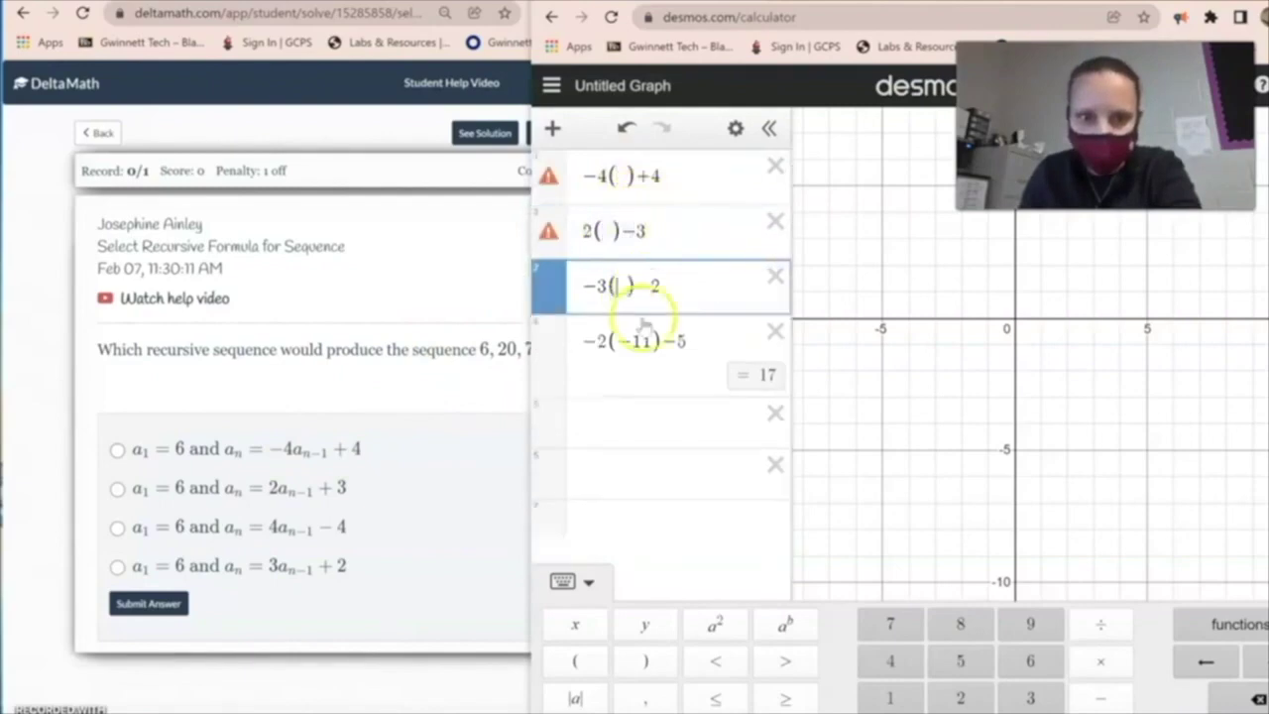
{"action": "double_click", "coordinate": [619, 341]}
{"action": "key", "text": "BackSpace"}
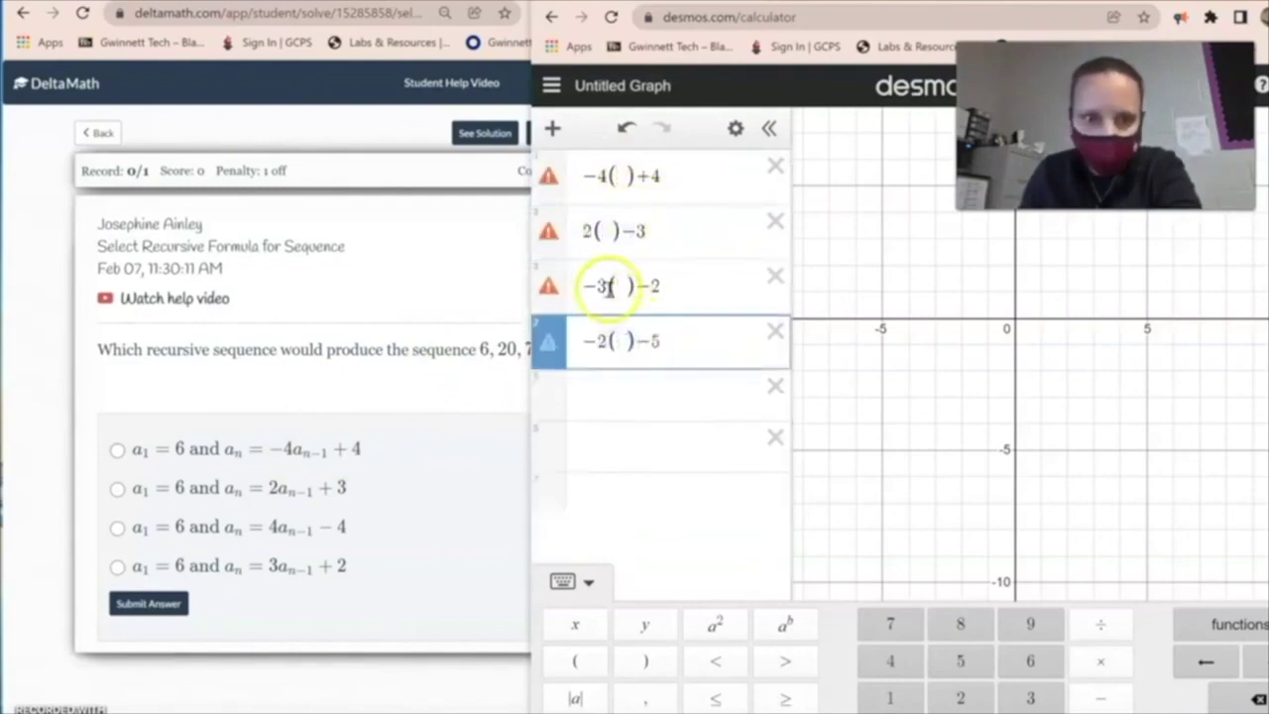
- Edit the third and fourth expressions to match the remaining answer options: 4( )−4 and 3( )+2
{"action": "double_click", "coordinate": [601, 286]}
{"action": "key", "text": "BackSpace"}
{"action": "type", "text": "4"}
{"action": "double_click", "coordinate": [645, 286]}
{"action": "type", "text": "4"}
{"action": "double_click", "coordinate": [601, 342]}
{"action": "key", "text": "BackSpace"}
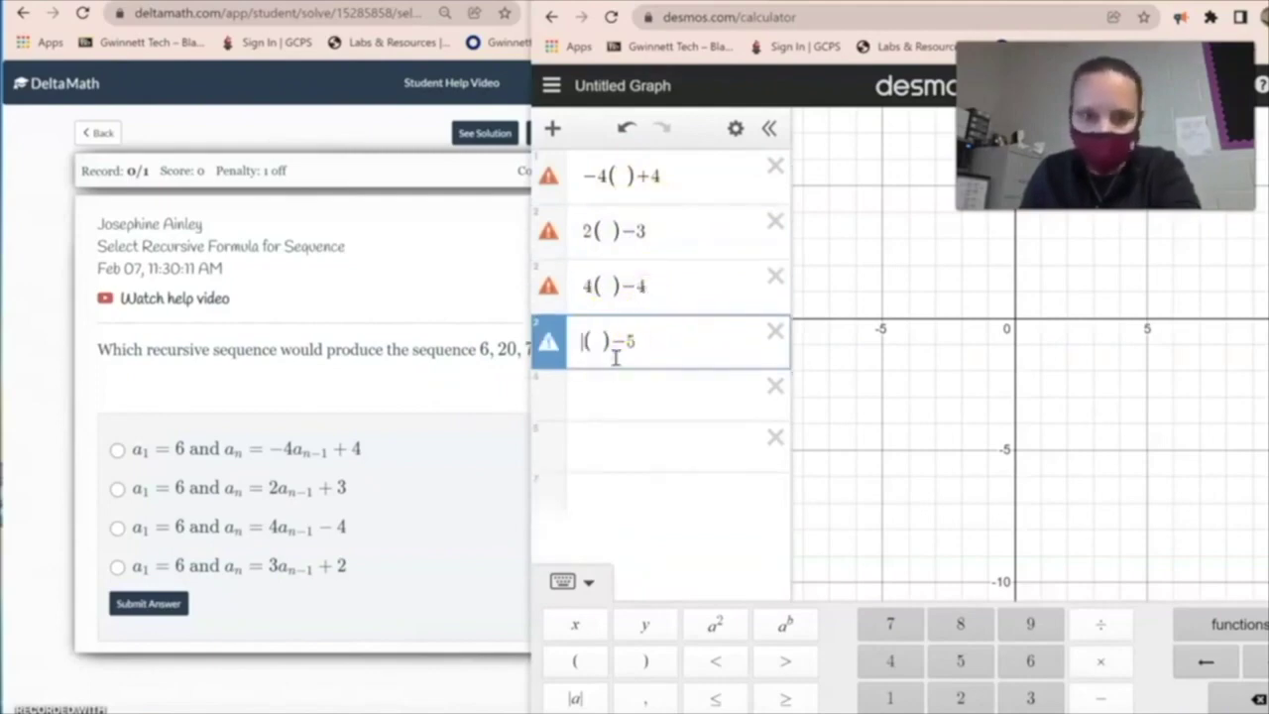
{"action": "double_click", "coordinate": [646, 341]}
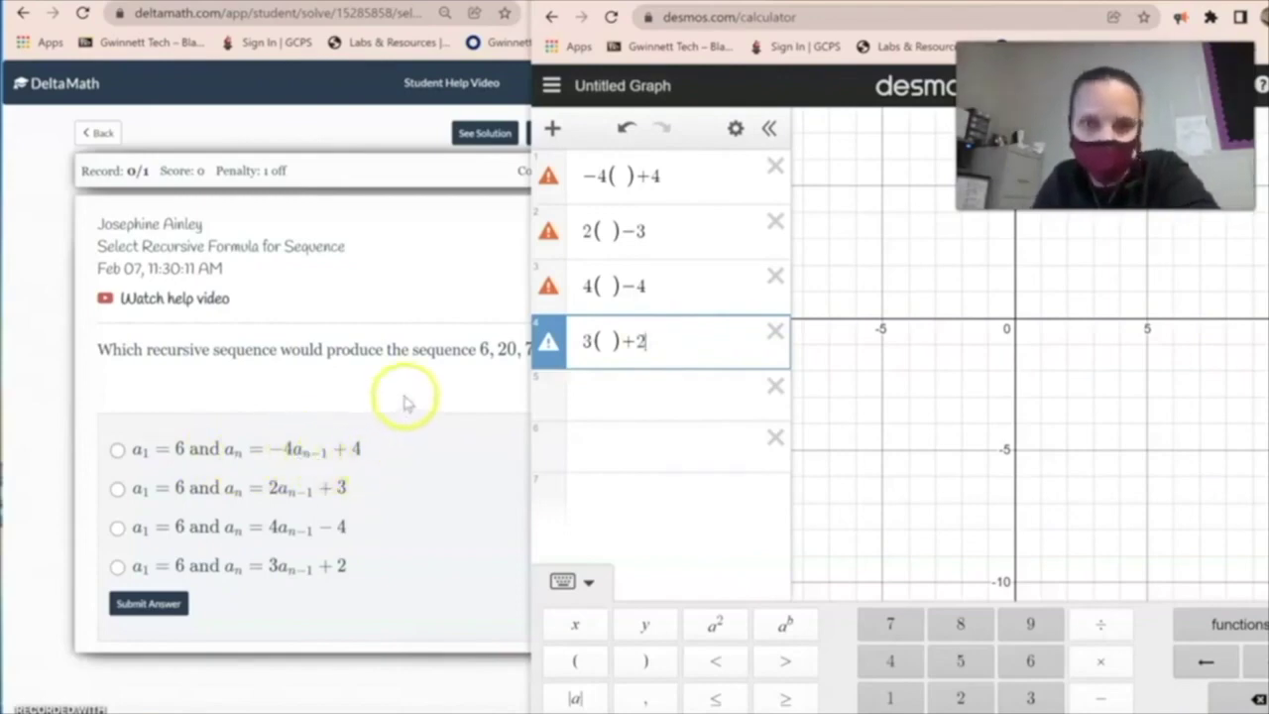
- Move the Desmos window clear of the question and substitute the first term, 6, into the parentheses of all four expressions
{"action": "left_click_drag", "start_coordinate": [1077, 8], "coordinate": [1139, 12]}
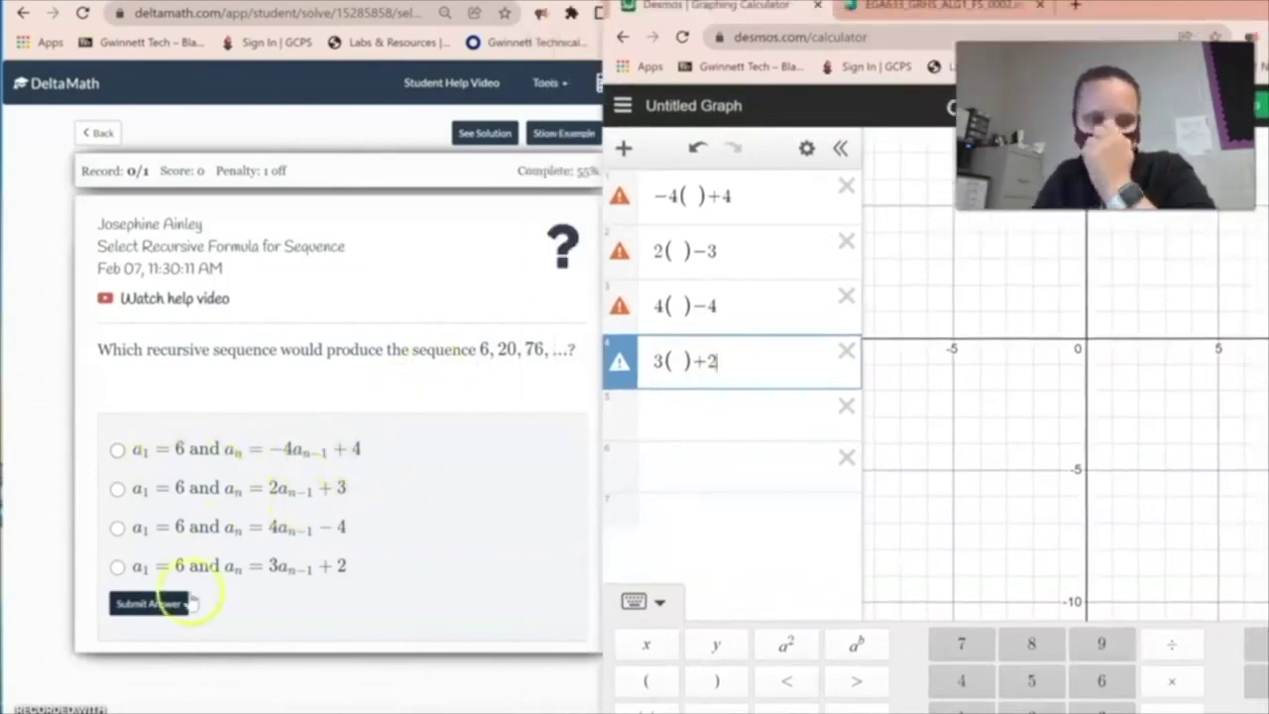
{"action": "left_click", "coordinate": [694, 198]}
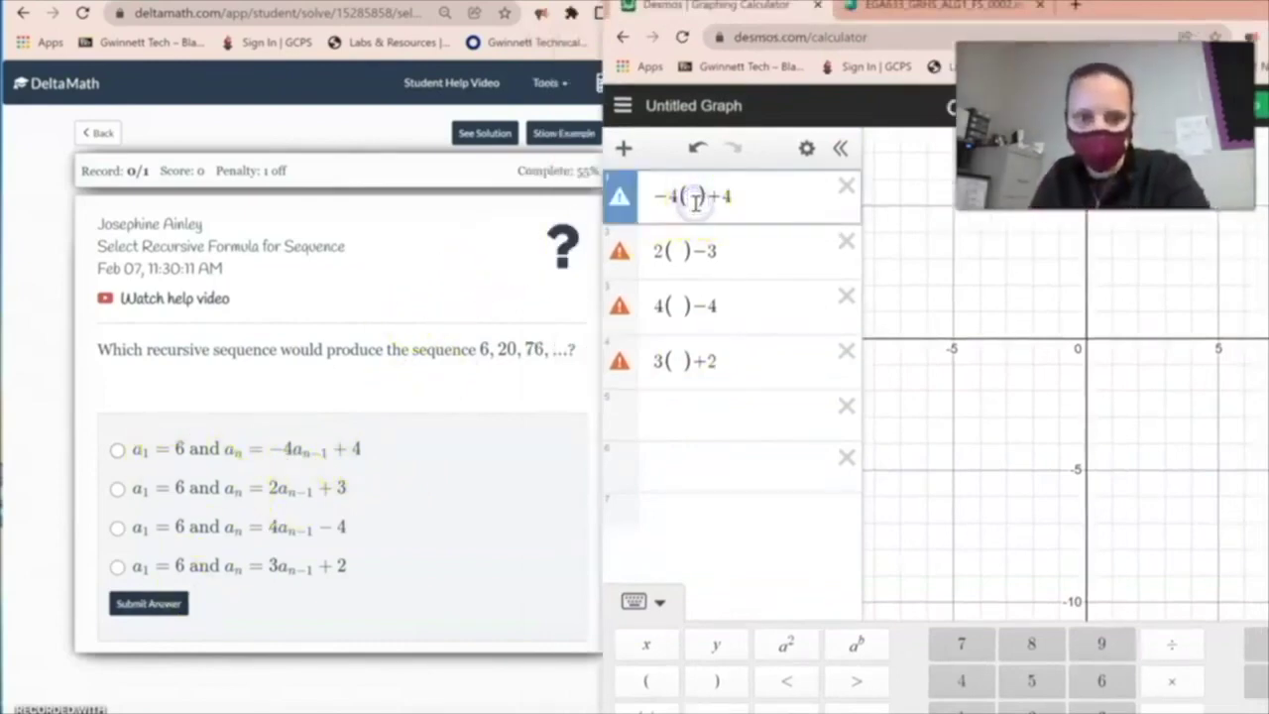
{"action": "double_click", "coordinate": [507, 349]}
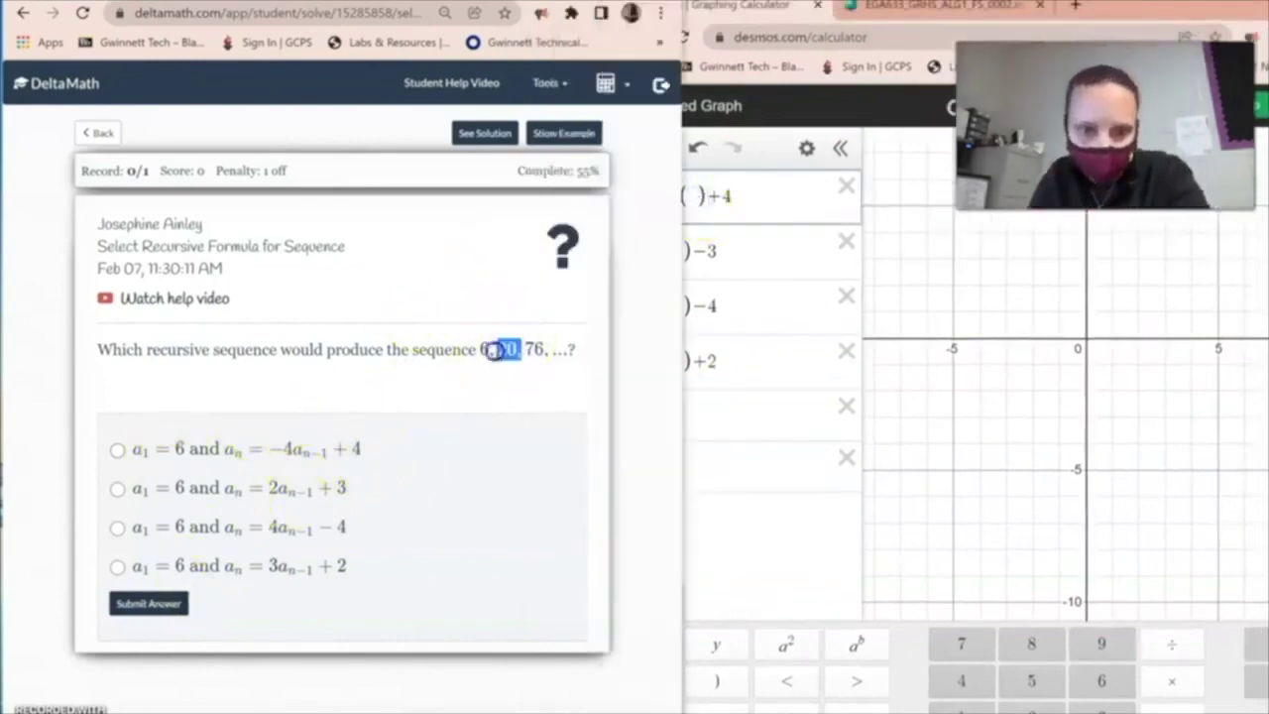
{"action": "left_click", "coordinate": [697, 411]}
{"action": "left_click", "coordinate": [677, 195]}
{"action": "type", "text": "6"}
{"action": "left_click", "coordinate": [680, 279]}
{"action": "type", "text": "6"}
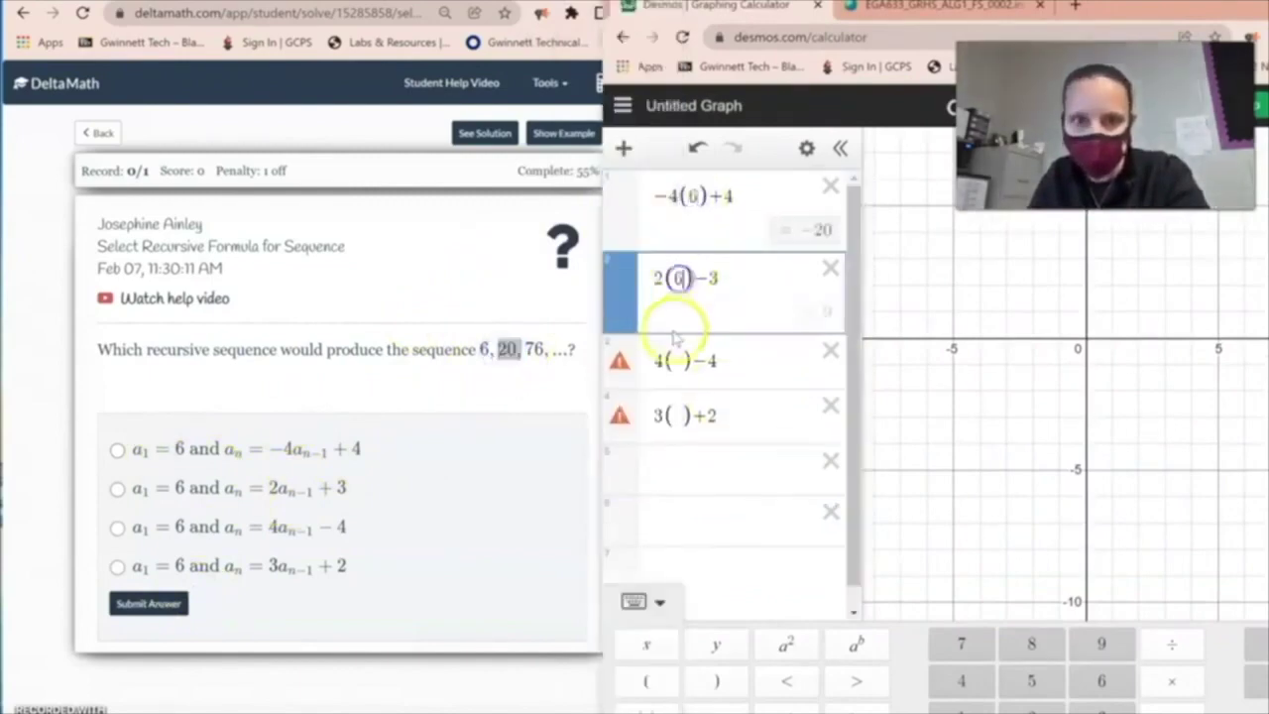
{"action": "left_click", "coordinate": [680, 361]}
{"action": "type", "text": "6"}
{"action": "left_click", "coordinate": [680, 443]}
{"action": "type", "text": "6"}
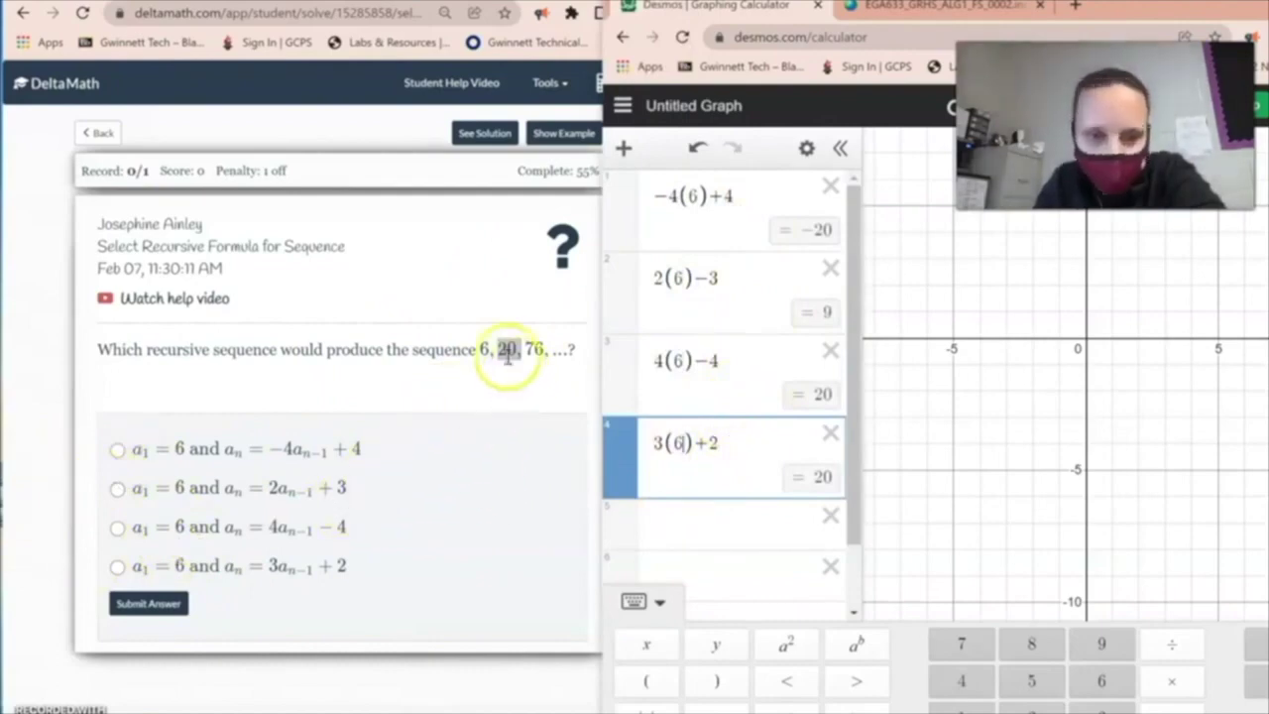
- Replace the 6 in 4(6)−4 and 3(6)+2 with the sequence's second term, 20
{"action": "left_click", "coordinate": [674, 361]}
{"action": "key", "text": "BackSpace"}
{"action": "type", "text": "20"}
{"action": "left_click", "coordinate": [667, 443]}
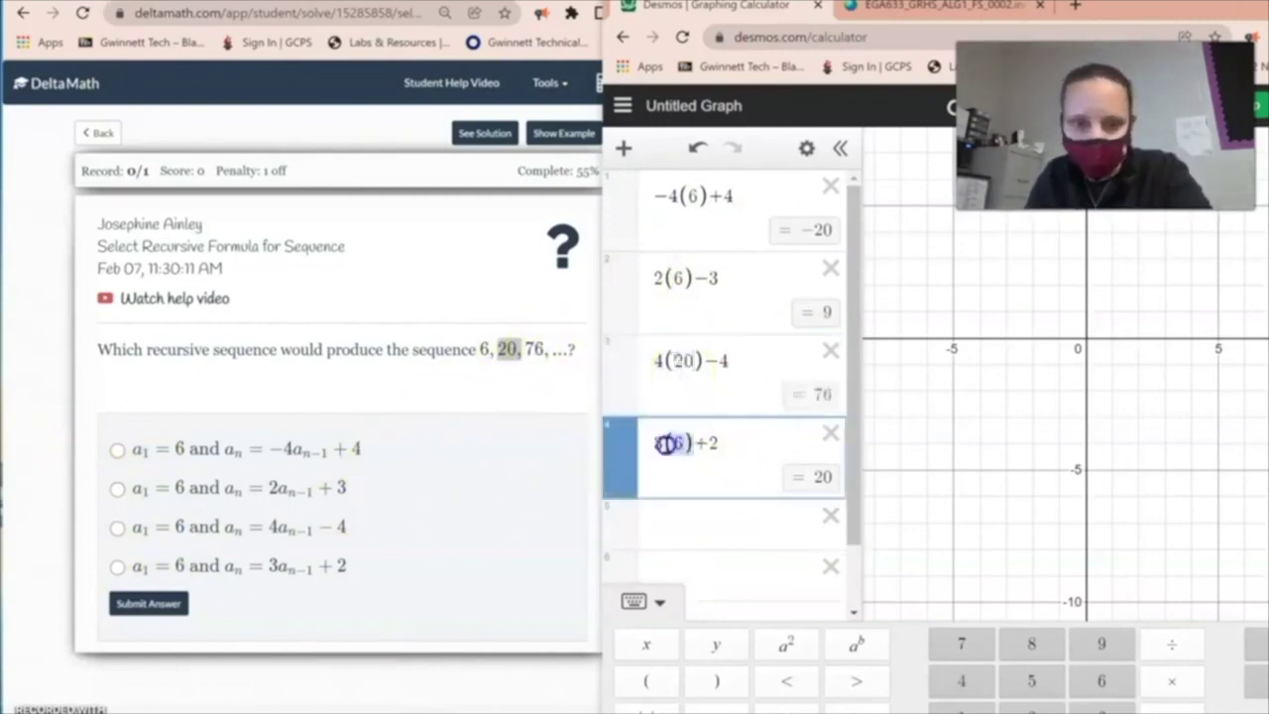
{"action": "type", "text": "20"}
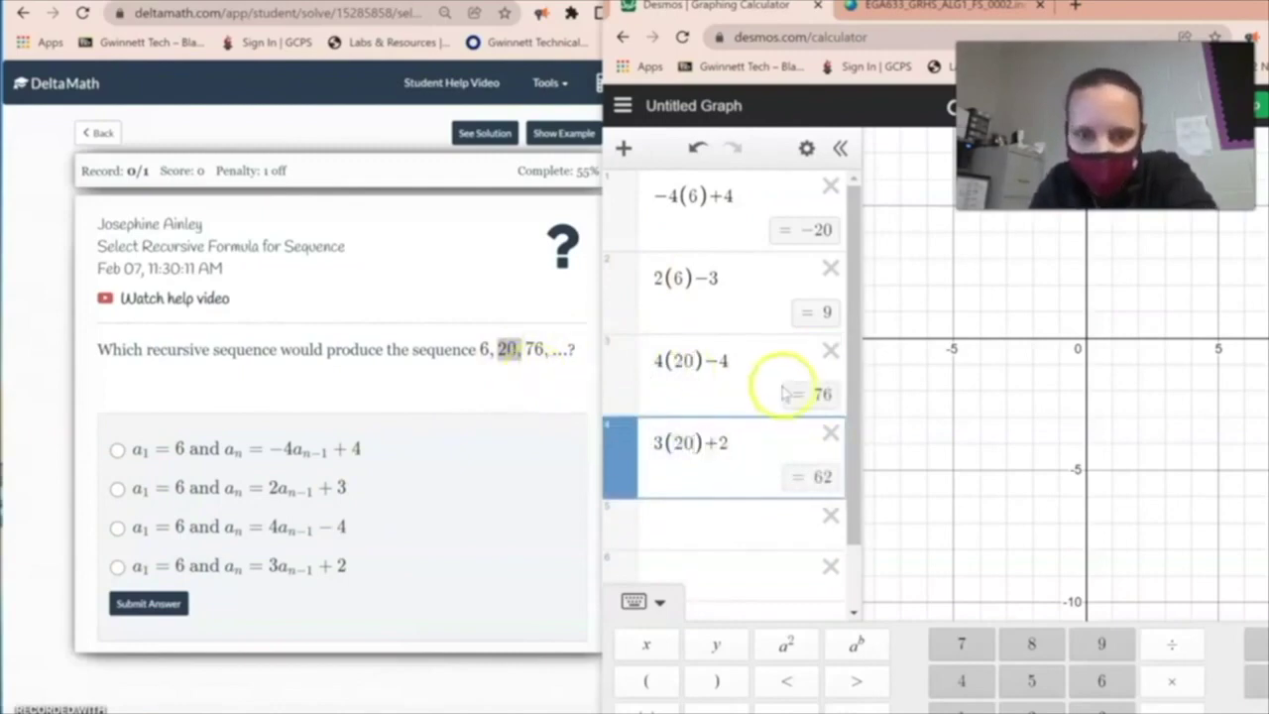
- Submit a₁ = 6 and aₙ = 4aₙ₋₁ − 4 as the DeltaMath answer for the sequence 6, 20, 76
{"action": "left_click", "coordinate": [117, 529]}
{"action": "left_click", "coordinate": [148, 603]}
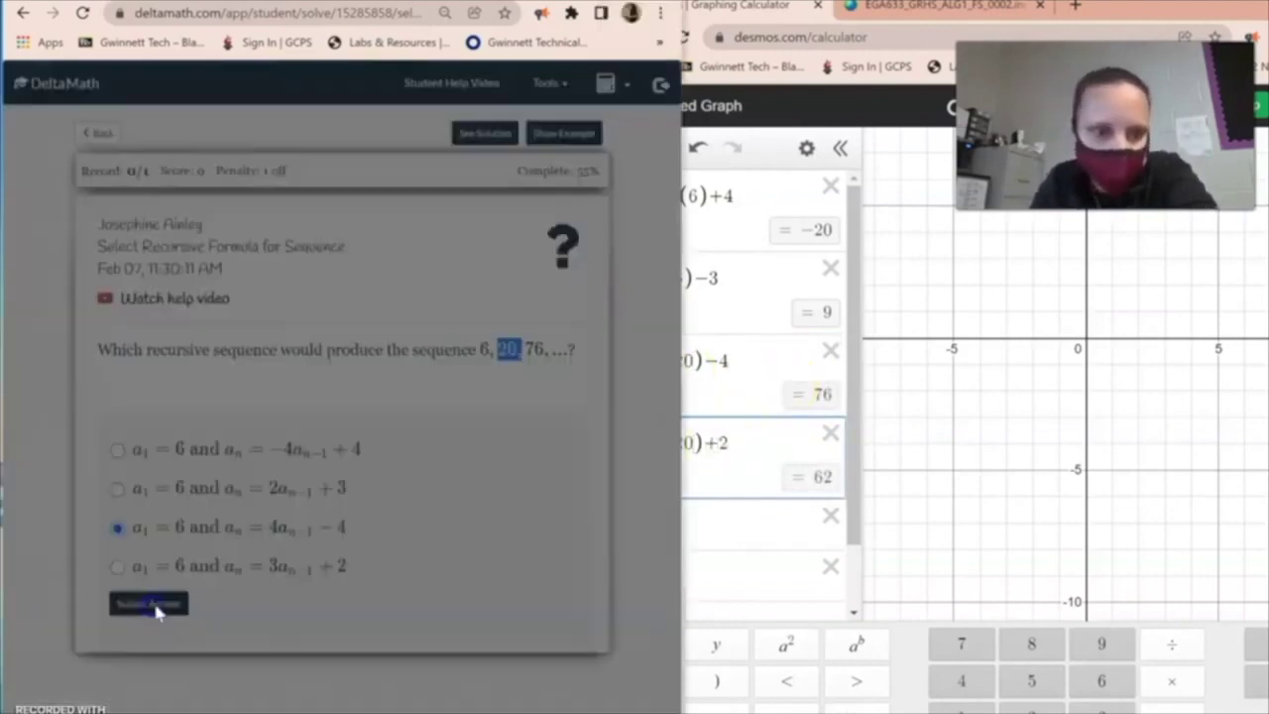
{"action": "left_click", "coordinate": [485, 275]}
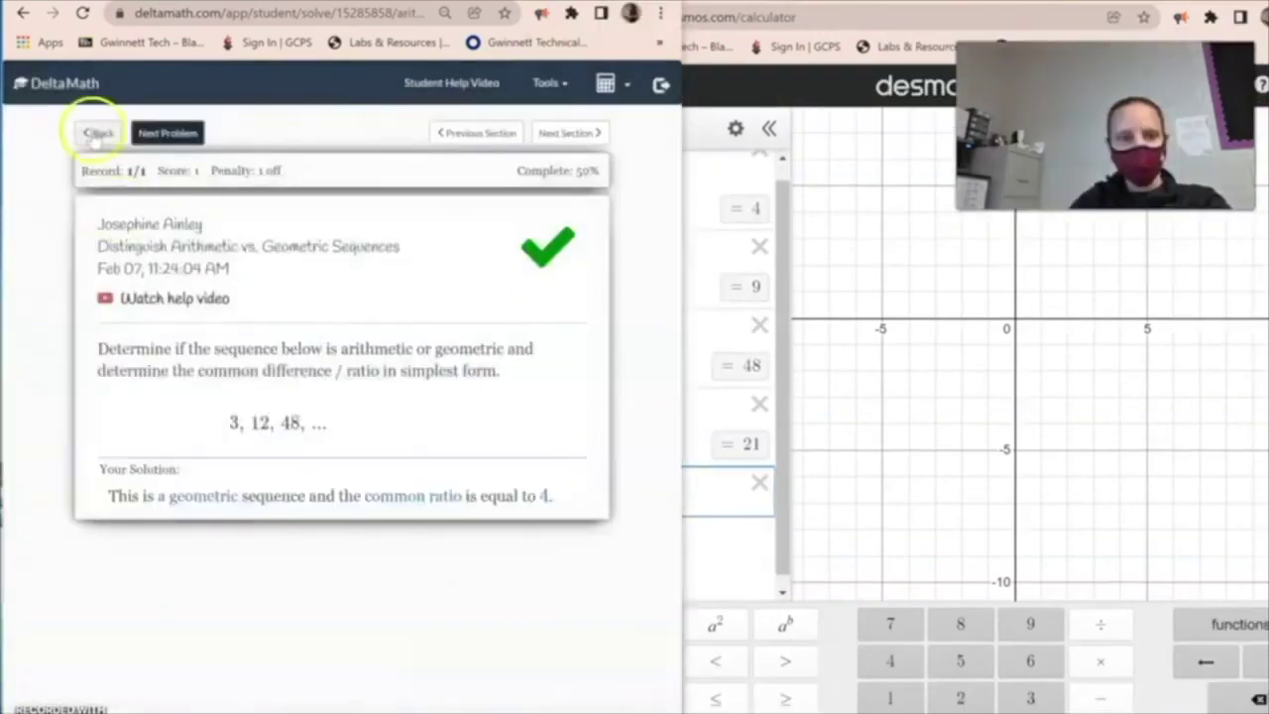
- Open the Select Explicit Formula for Sequence problem from the assignment list and delete all old expressions in Desmos
{"action": "left_click", "coordinate": [96, 135]}
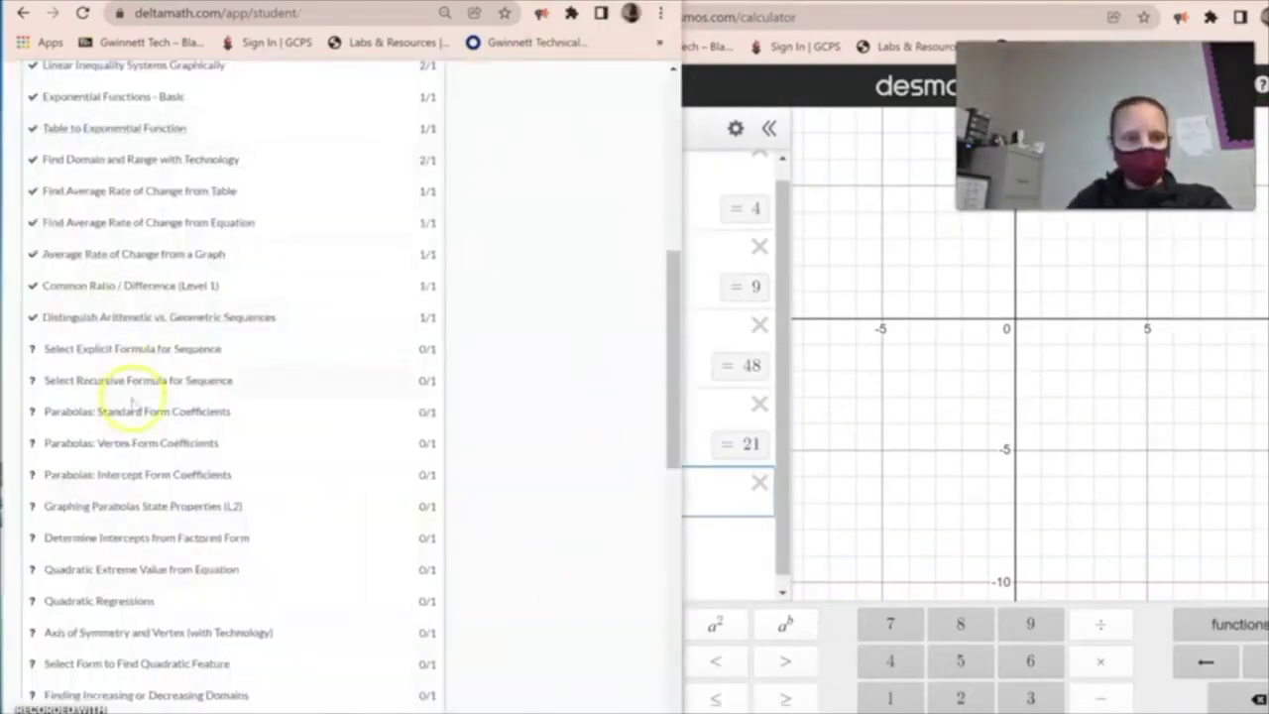
{"action": "left_click", "coordinate": [126, 349]}
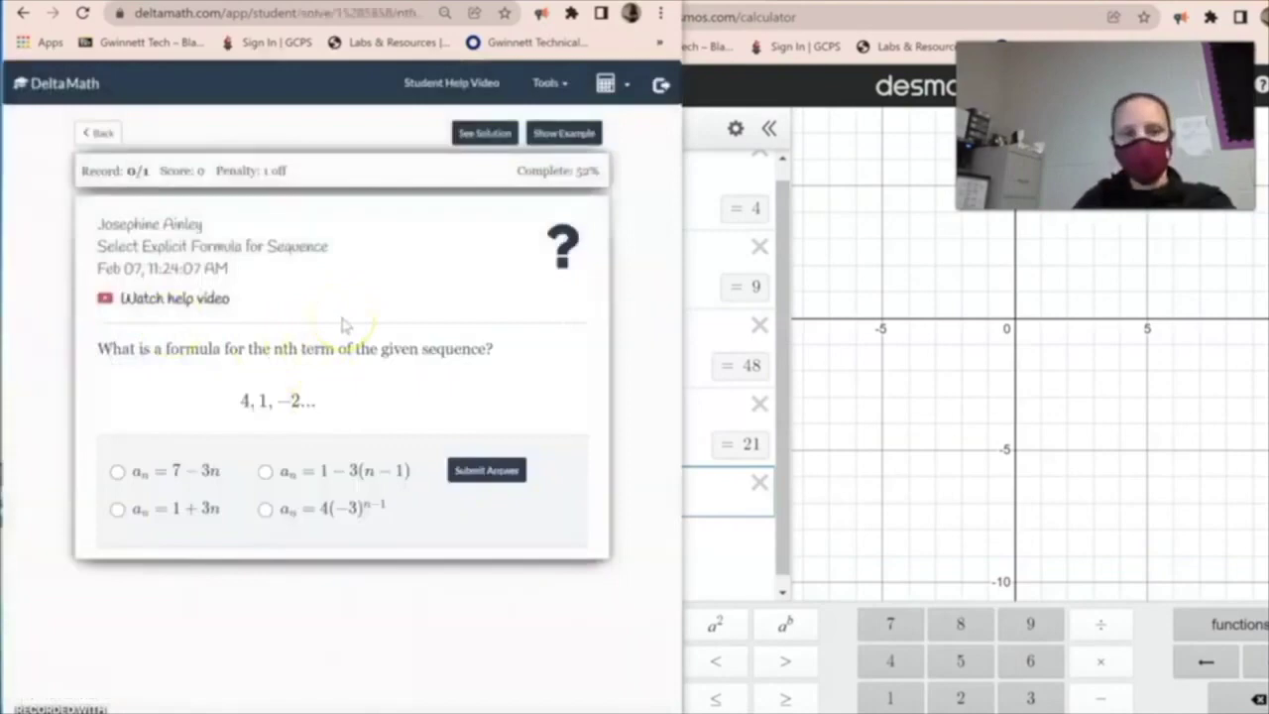
{"action": "left_click", "coordinate": [756, 485]}
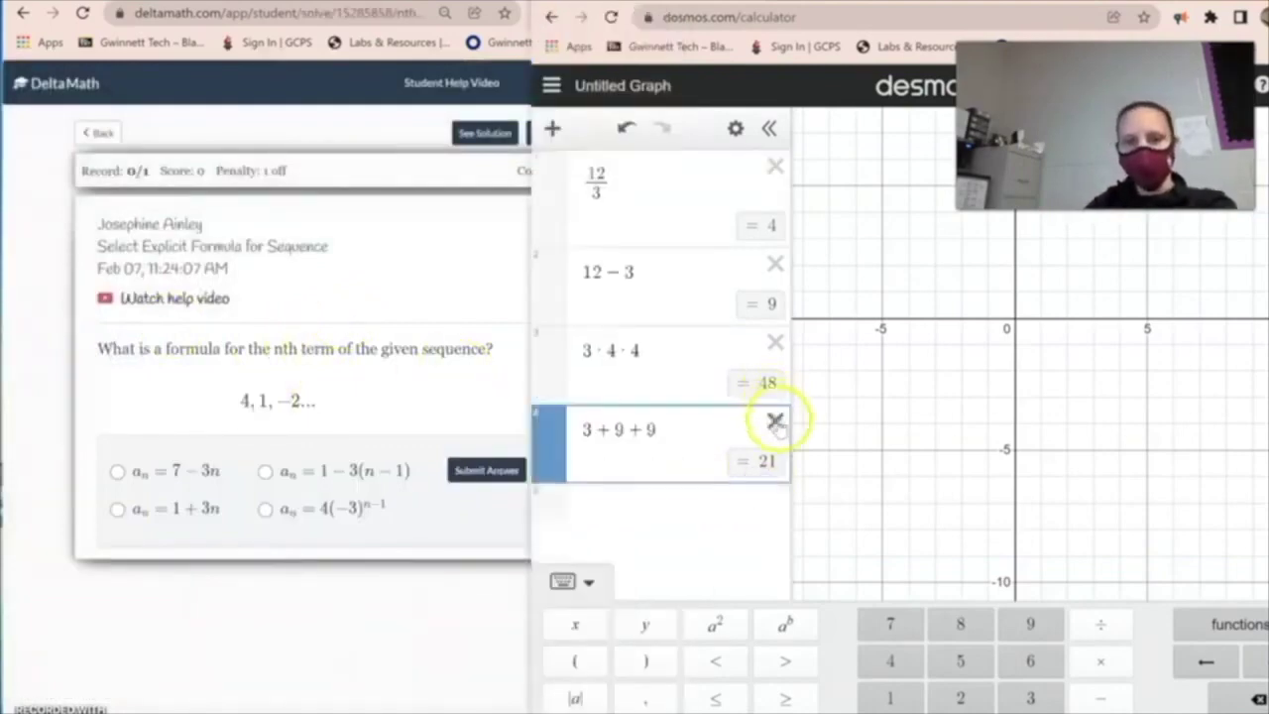
{"action": "left_click", "coordinate": [775, 421]}
{"action": "left_click", "coordinate": [775, 342]}
{"action": "left_click", "coordinate": [775, 264]}
{"action": "left_click", "coordinate": [774, 168]}
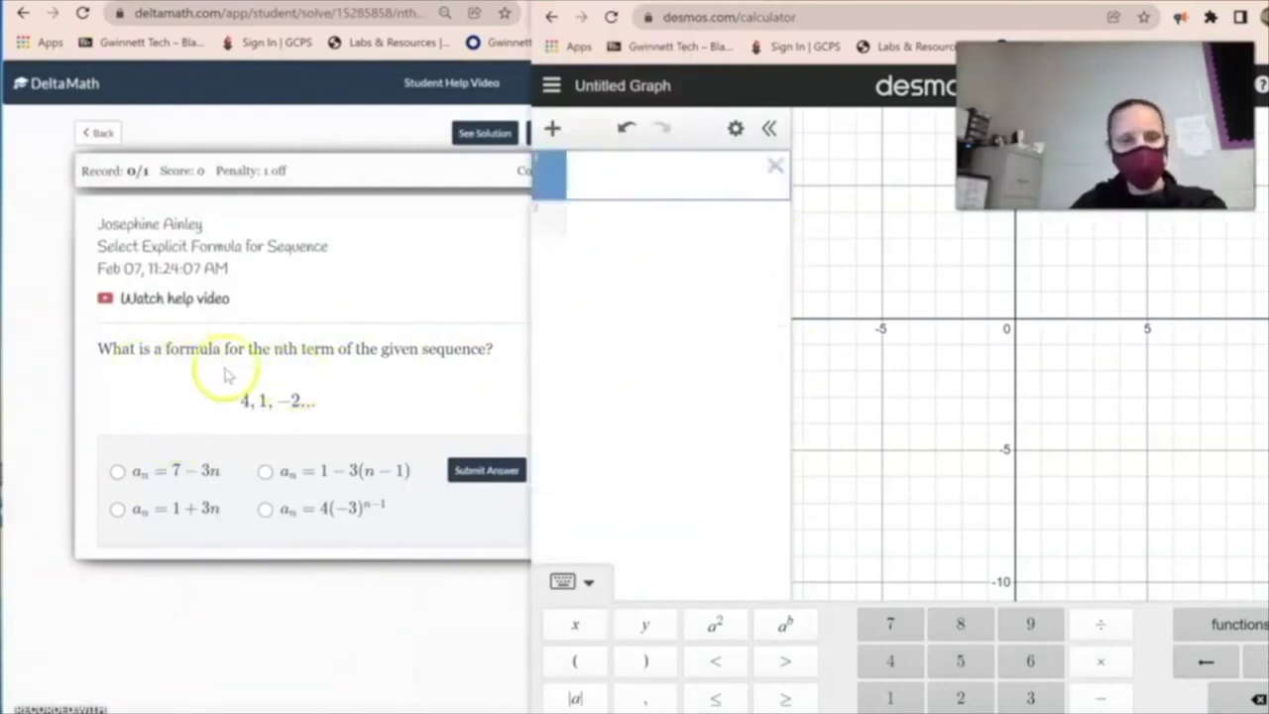
{"action": "left_click", "coordinate": [163, 369]}
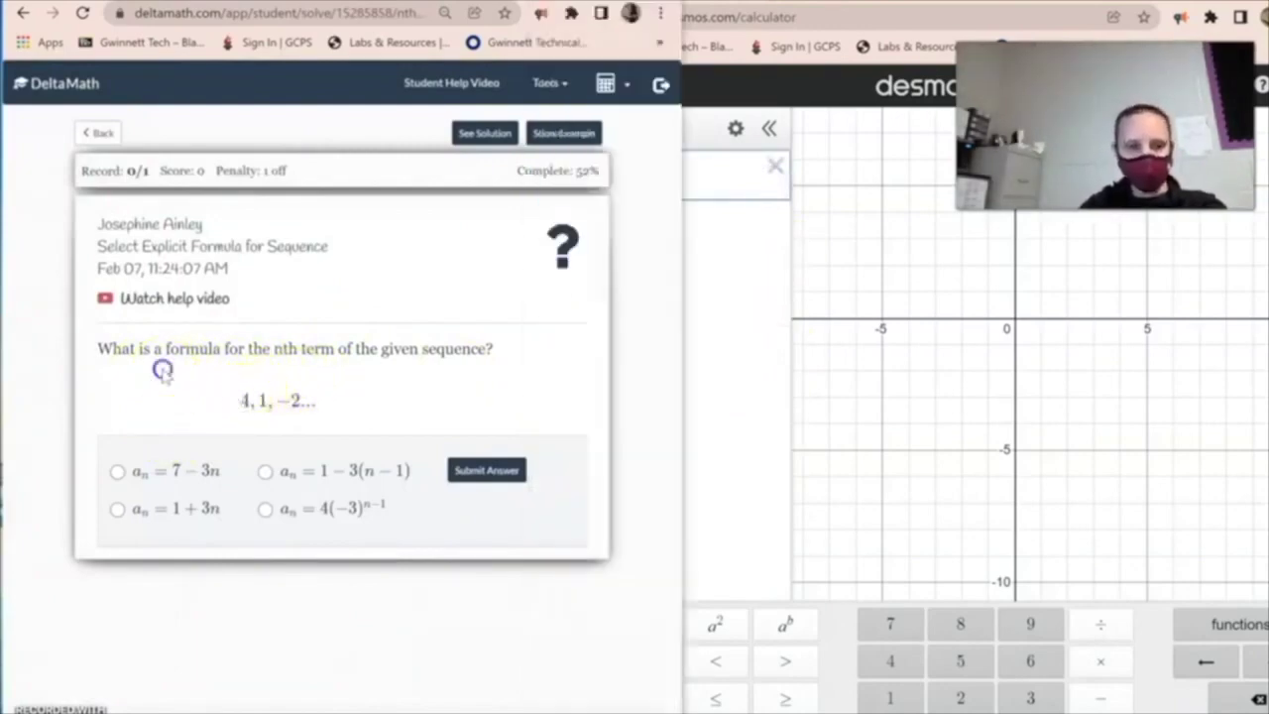
{"action": "left_click_drag", "start_coordinate": [112, 354], "coordinate": [494, 357]}
{"action": "left_click", "coordinate": [317, 404]}
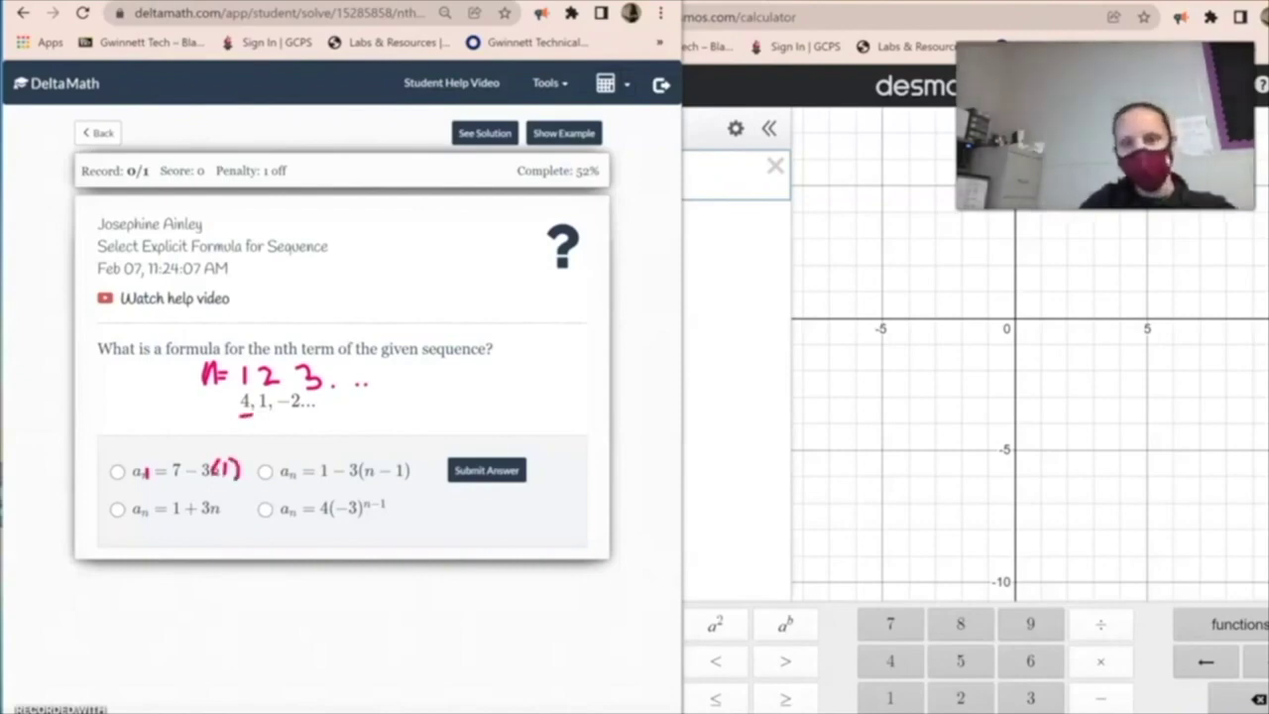
- Enter the first answer option, 7 − 3n, in the empty Desmos expression line
{"action": "left_click", "coordinate": [714, 446]}
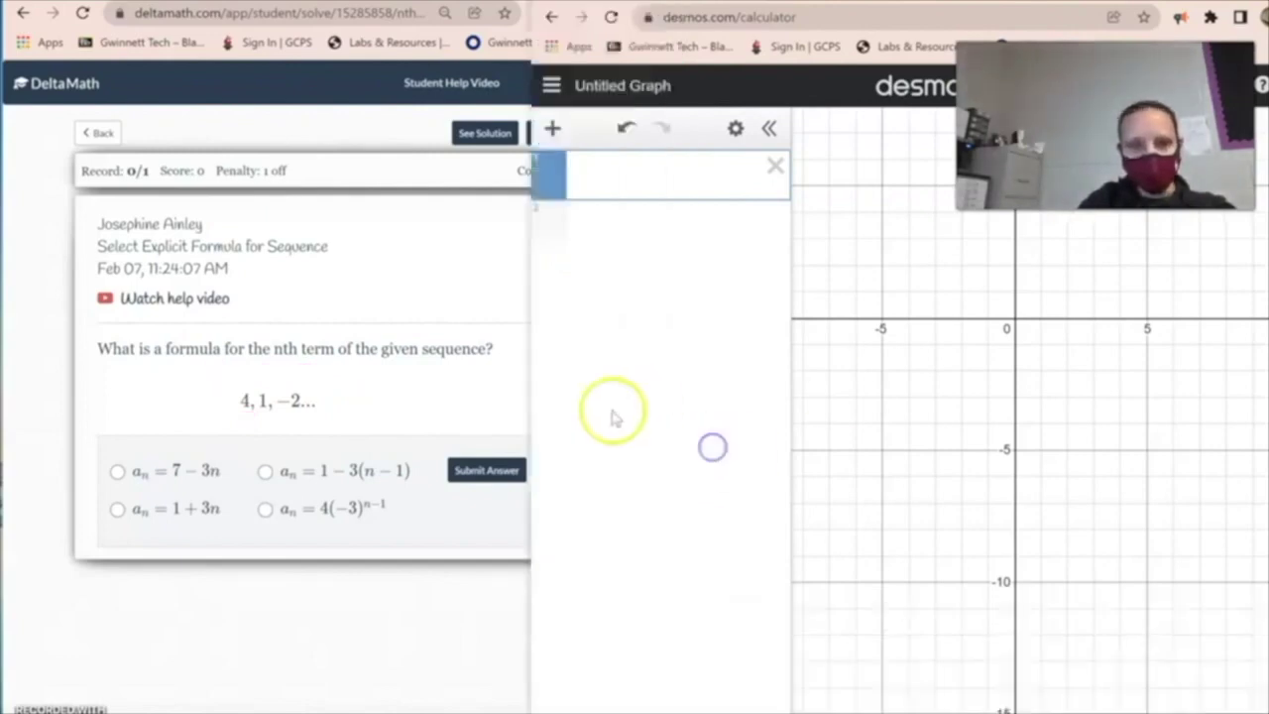
{"action": "left_click_drag", "start_coordinate": [220, 472], "coordinate": [800, 198]}
{"action": "type", "text": "7−3n"}
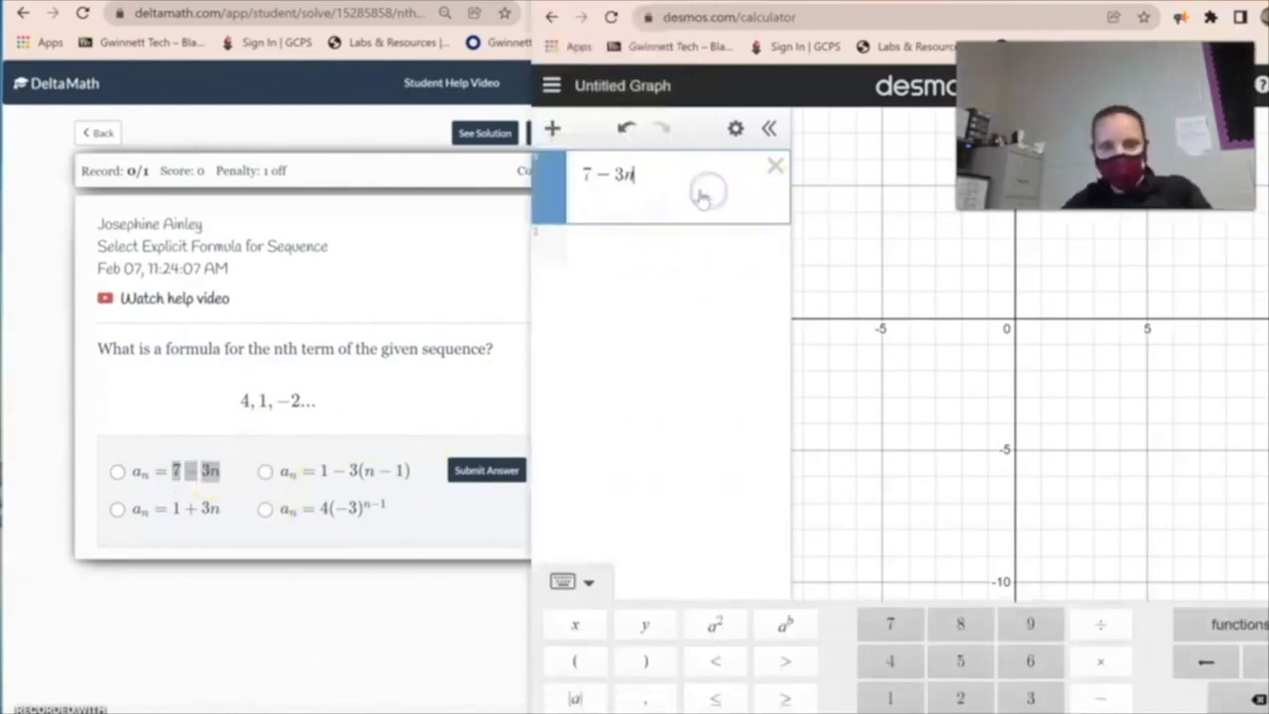
- Copy the answer option 1 − 3(n − 1) from DeltaMath into the second Desmos expression line
{"action": "left_click_drag", "start_coordinate": [411, 474], "coordinate": [340, 476]}
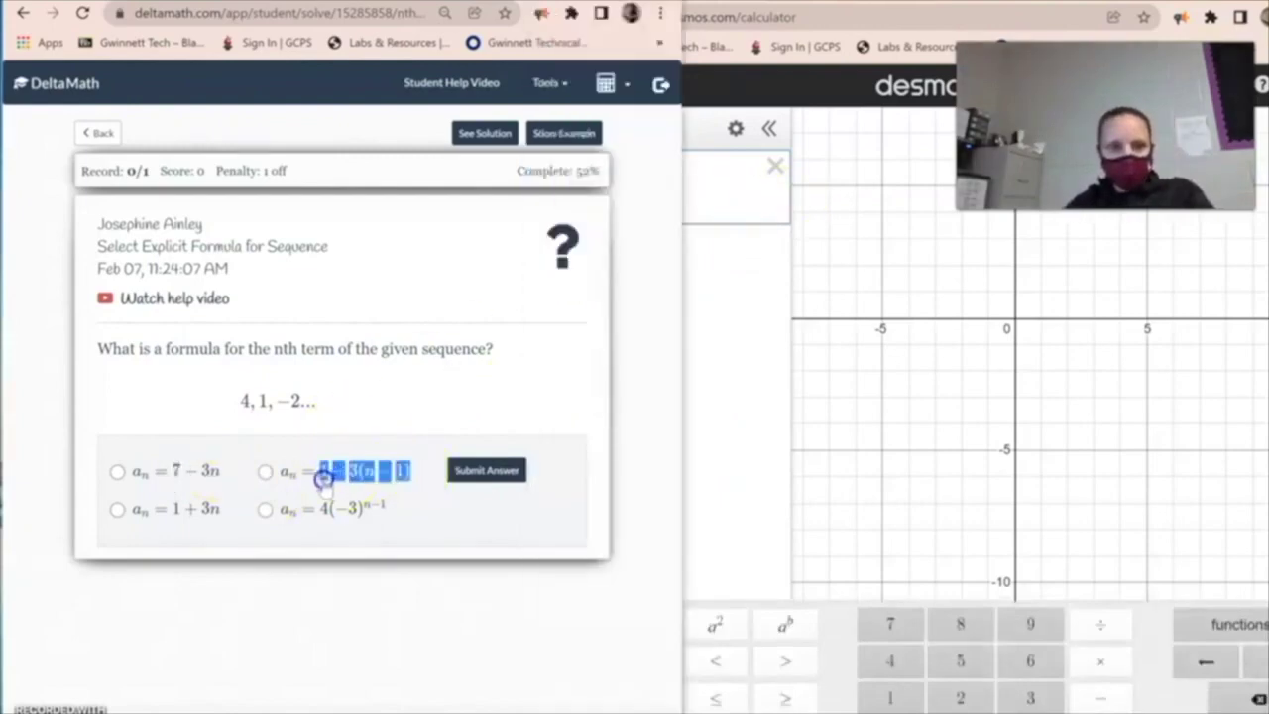
{"action": "key", "text": "ctrl+c"}
{"action": "left_click", "coordinate": [710, 281]}
{"action": "left_click", "coordinate": [707, 266]}
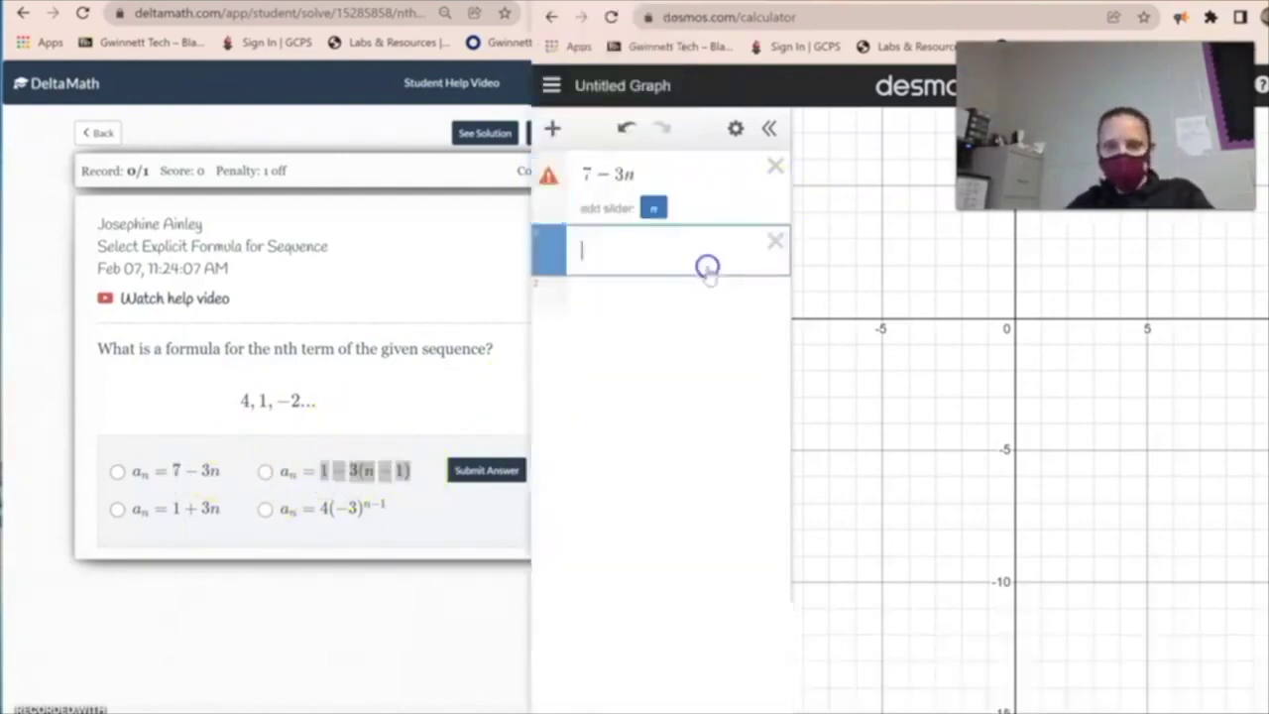
{"action": "key", "text": "ctrl+v"}
- Copy the answer option 1 + 3n from DeltaMath into the third Desmos expression line
{"action": "left_click", "coordinate": [214, 520]}
{"action": "left_click_drag", "start_coordinate": [220, 510], "coordinate": [170, 510]}
{"action": "key", "text": "ctrl+c"}
{"action": "left_click", "coordinate": [700, 355]}
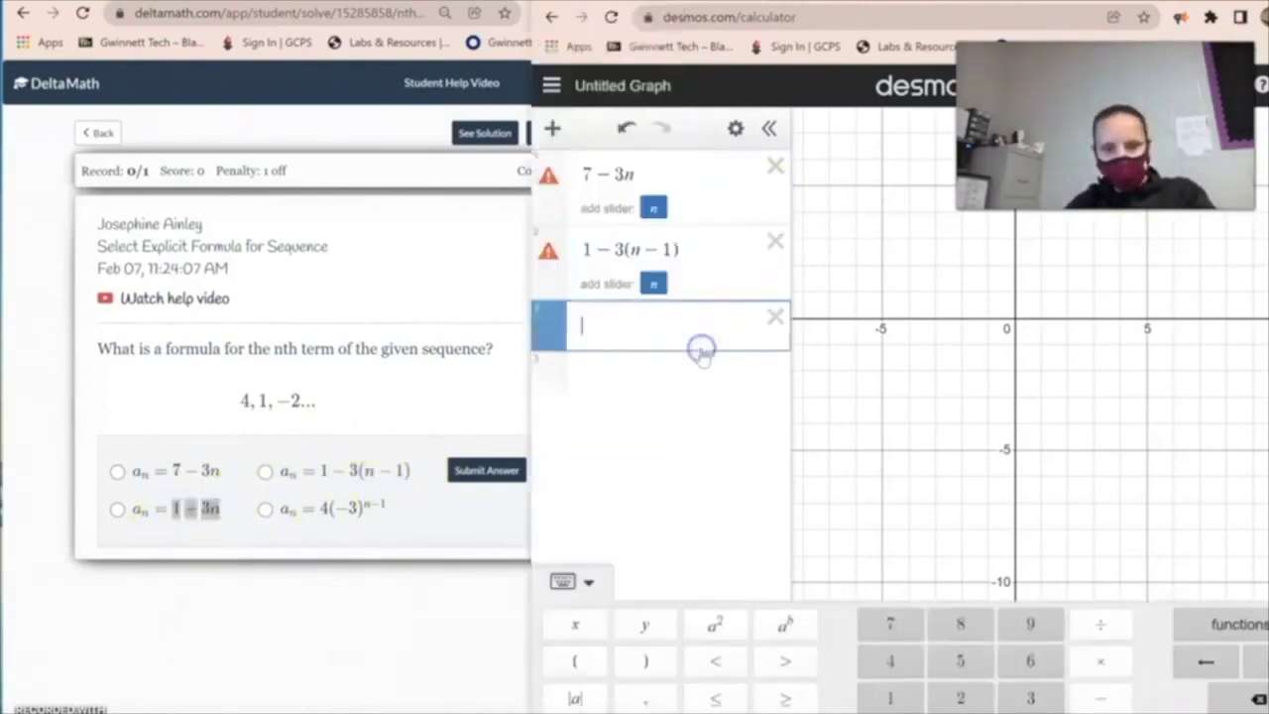
{"action": "key", "text": "ctrl+v"}
- Copy the answer option 4(−3)^(n−1) into the fourth Desmos line, correct its exponent to n − 1 and remove the extra empty line
{"action": "left_click_drag", "start_coordinate": [389, 508], "coordinate": [315, 507]}
{"action": "key", "text": "ctrl+c"}
{"action": "left_click", "coordinate": [705, 413]}
{"action": "key", "text": "ctrl+v"}
{"action": "left_click_drag", "start_coordinate": [635, 453], "coordinate": [575, 453]}
{"action": "key", "text": "BackSpace"}
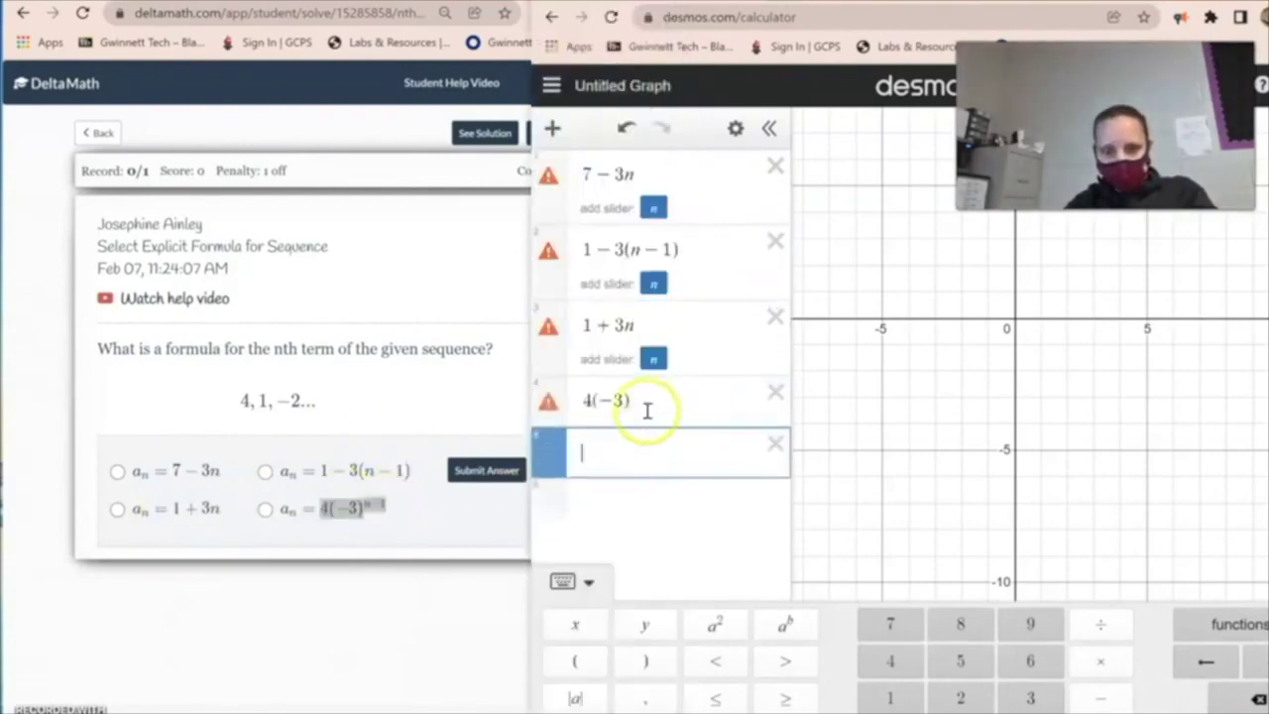
{"action": "left_click", "coordinate": [645, 406]}
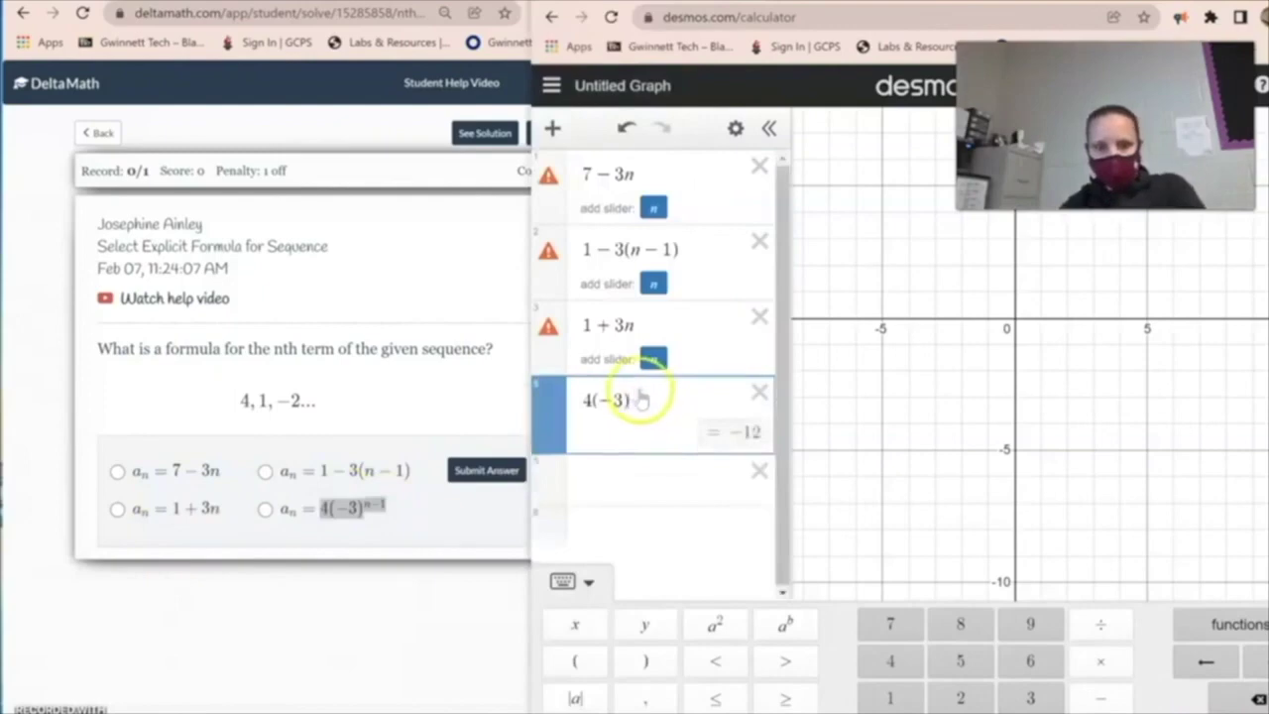
{"action": "type", "text": "^n-1"}
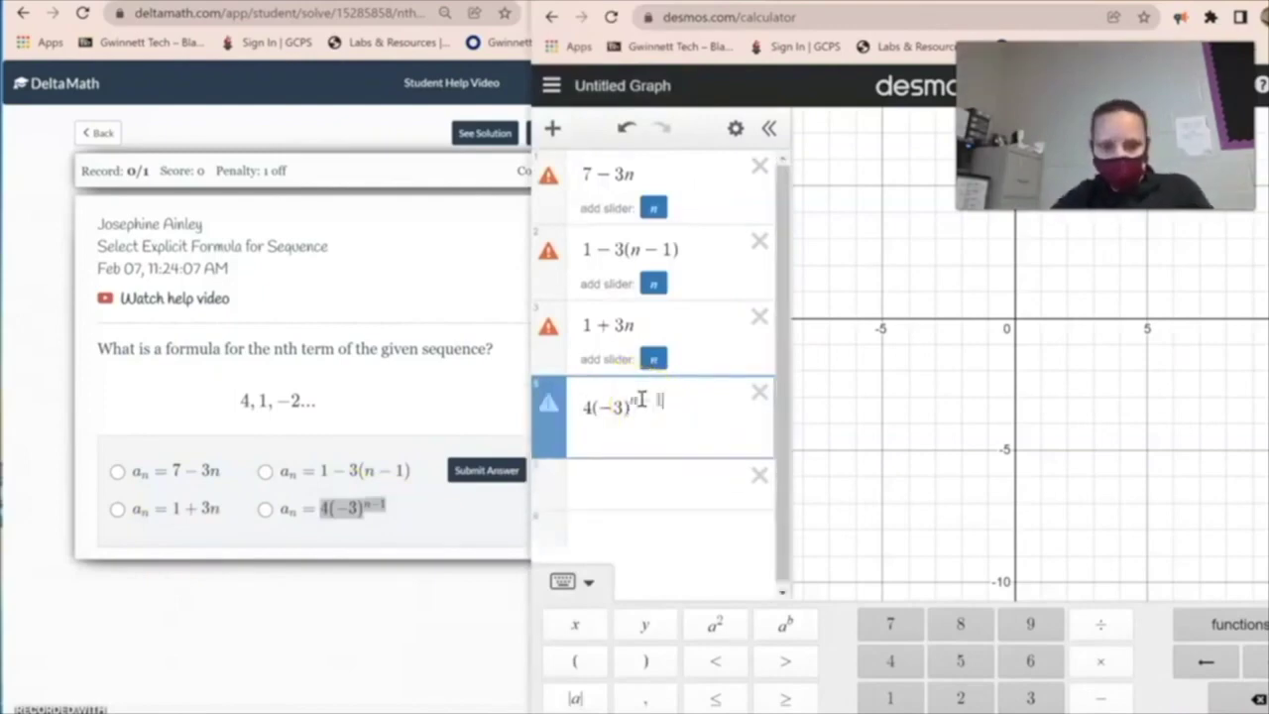
{"action": "left_click", "coordinate": [759, 476]}
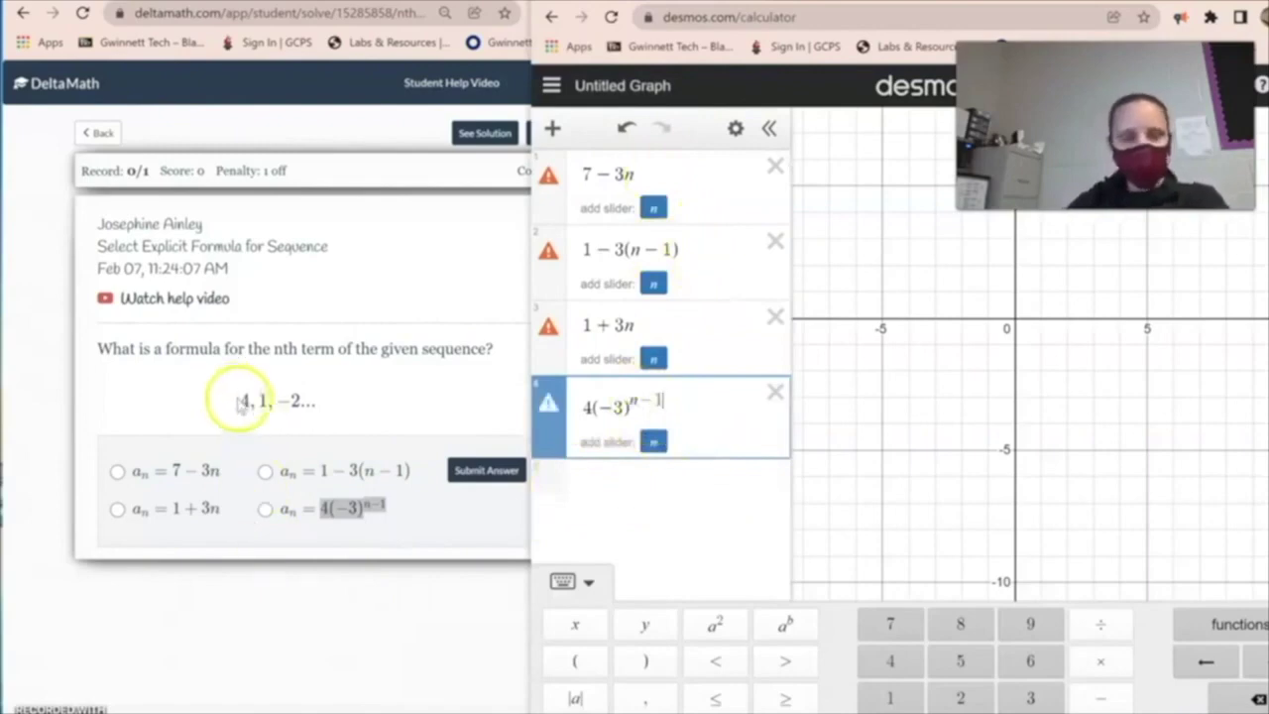
- Substitute 1, 2 and −2 in turn for n in the 7 − 3n expression
{"action": "left_click", "coordinate": [642, 176]}
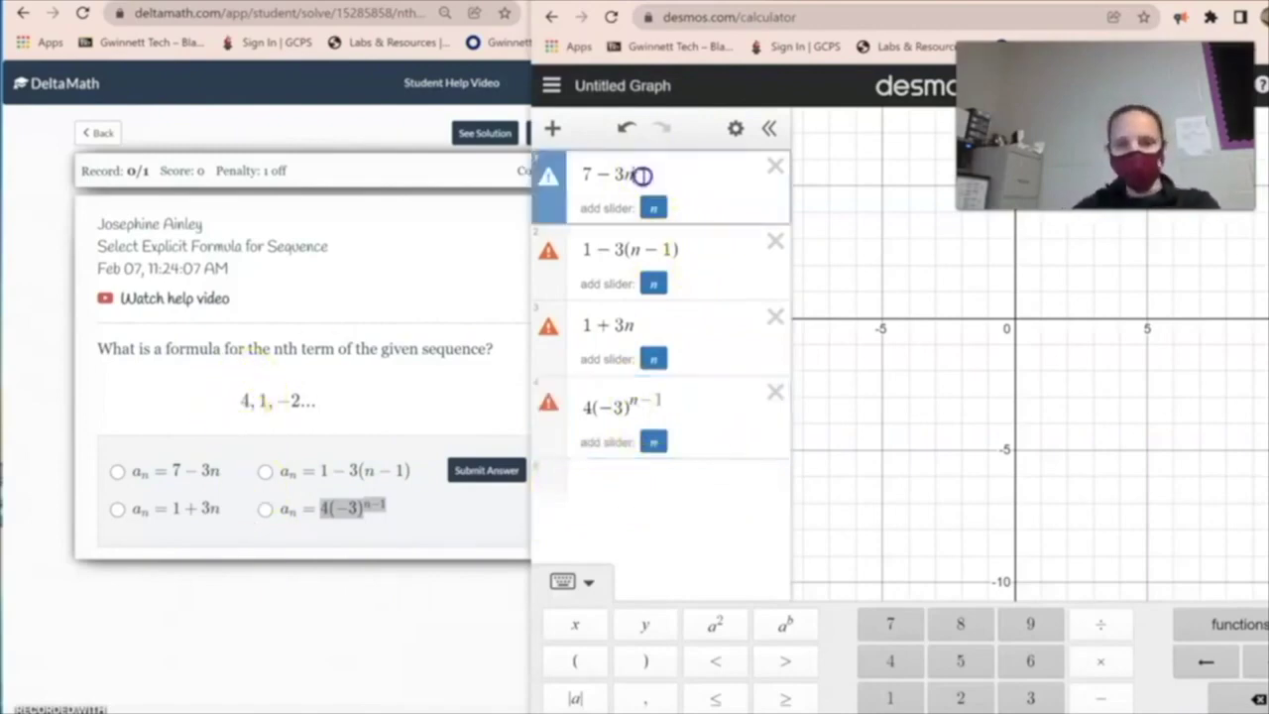
{"action": "key", "text": "BackSpace"}
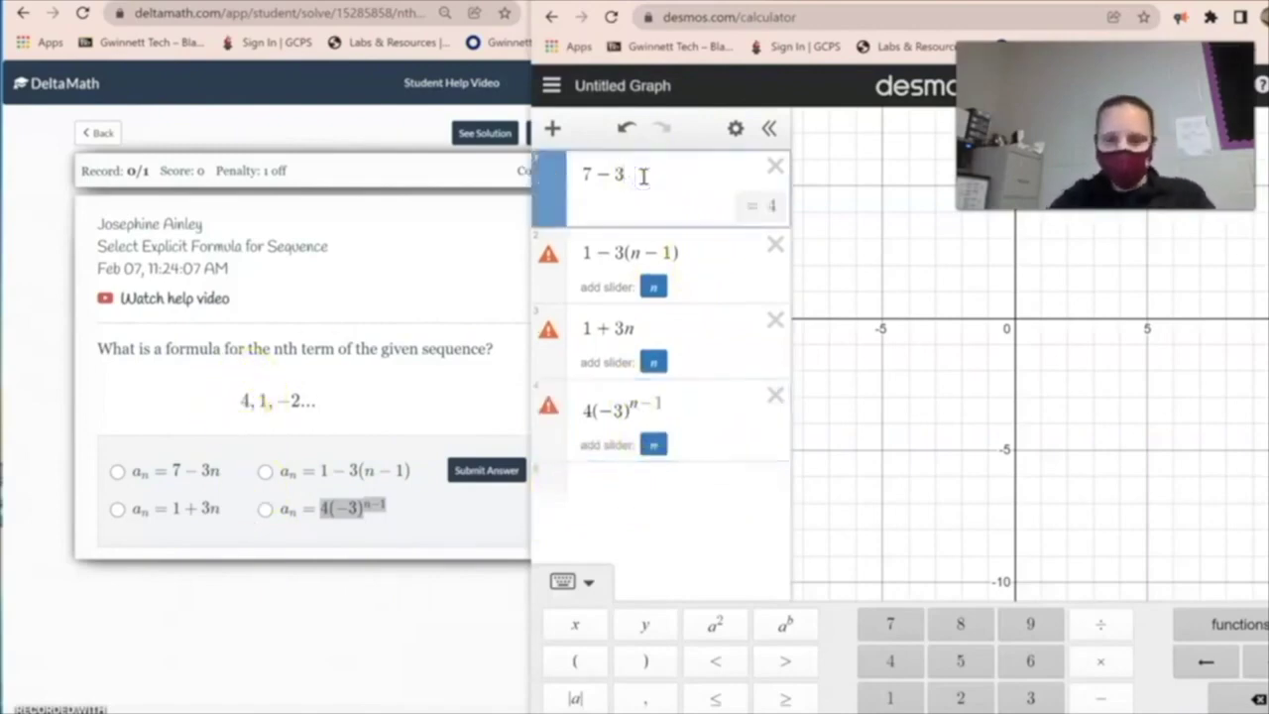
{"action": "type", "text": "(1"}
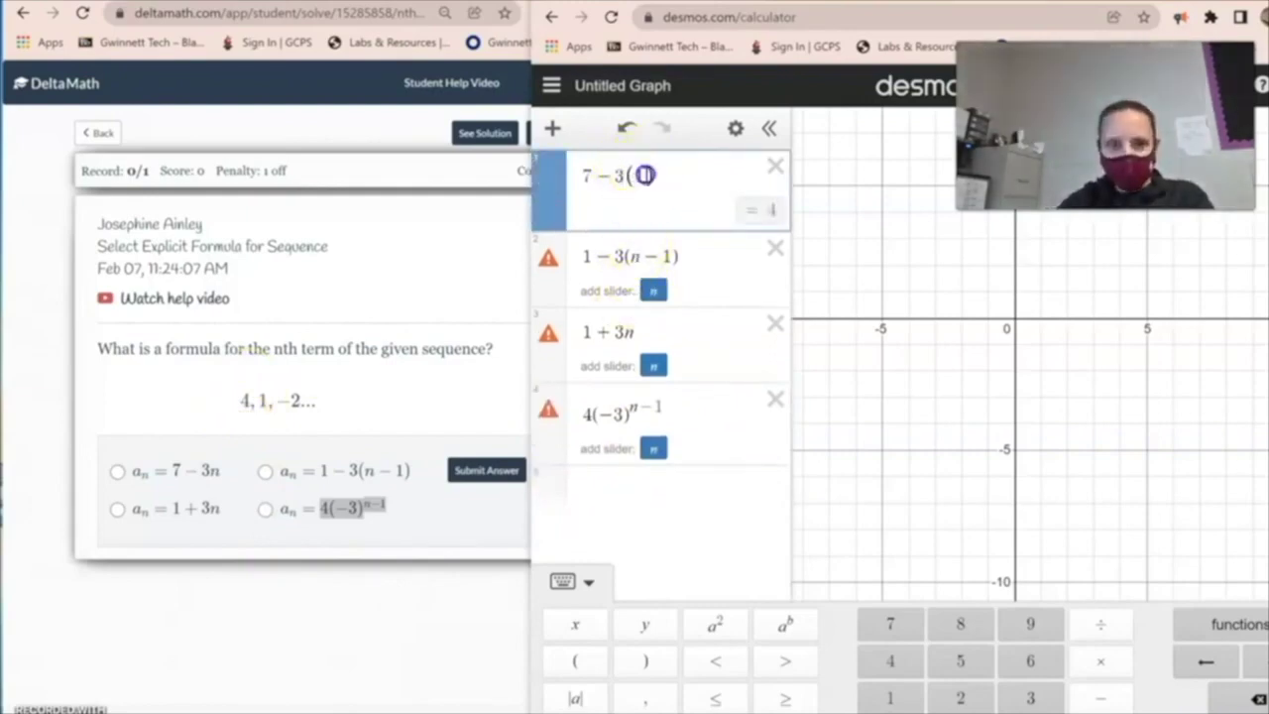
{"action": "left_click", "coordinate": [263, 402]}
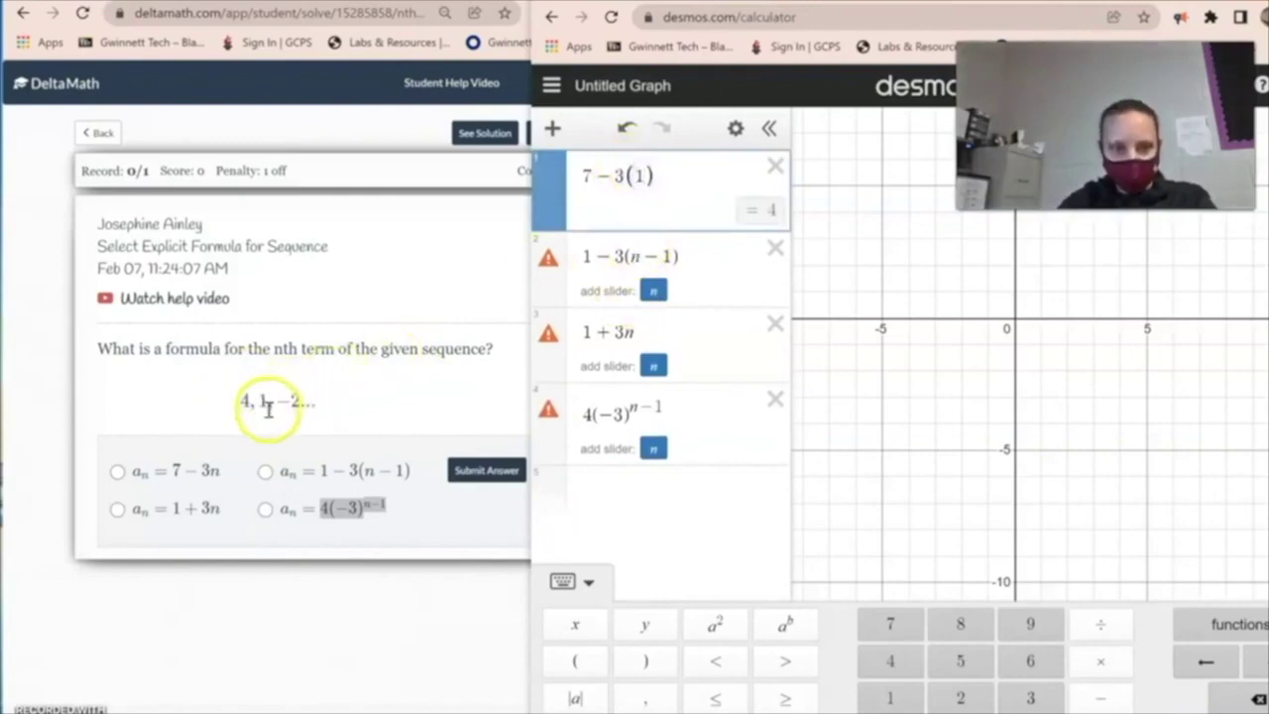
{"action": "left_click", "coordinate": [642, 176]}
{"action": "key", "text": "BackSpace"}
{"action": "type", "text": "2"}
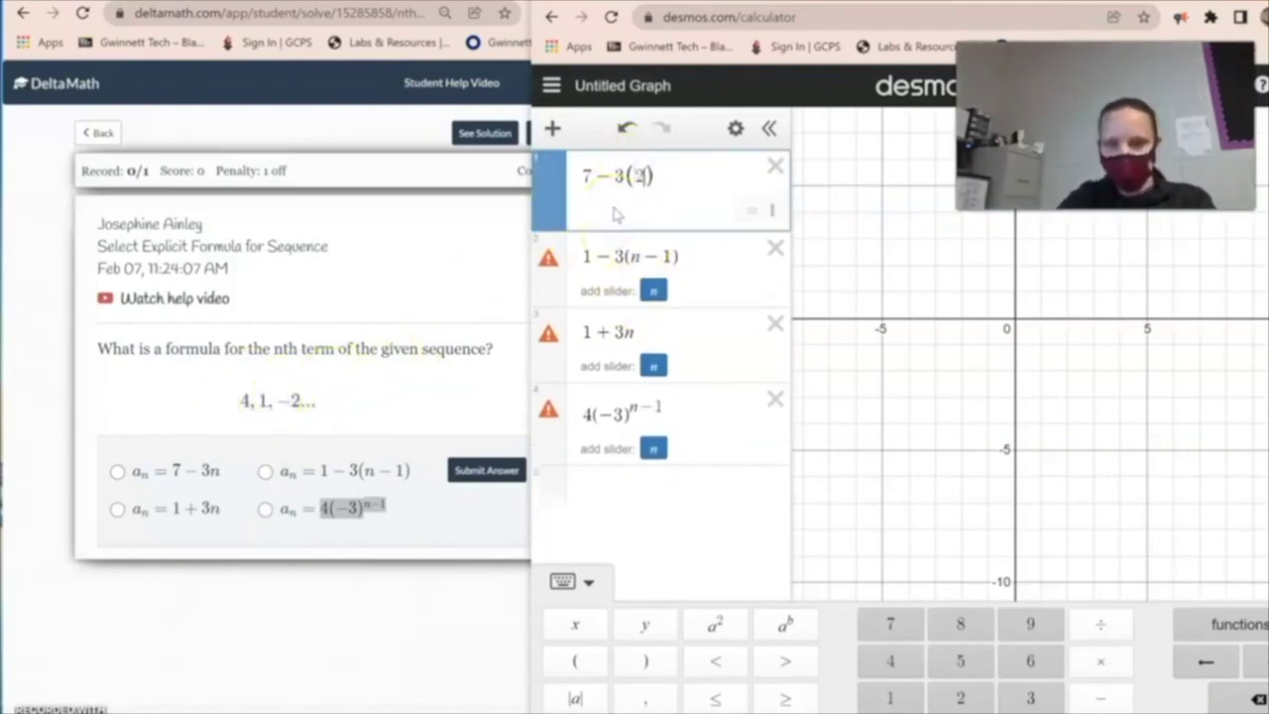
{"action": "key", "text": "BackSpace"}
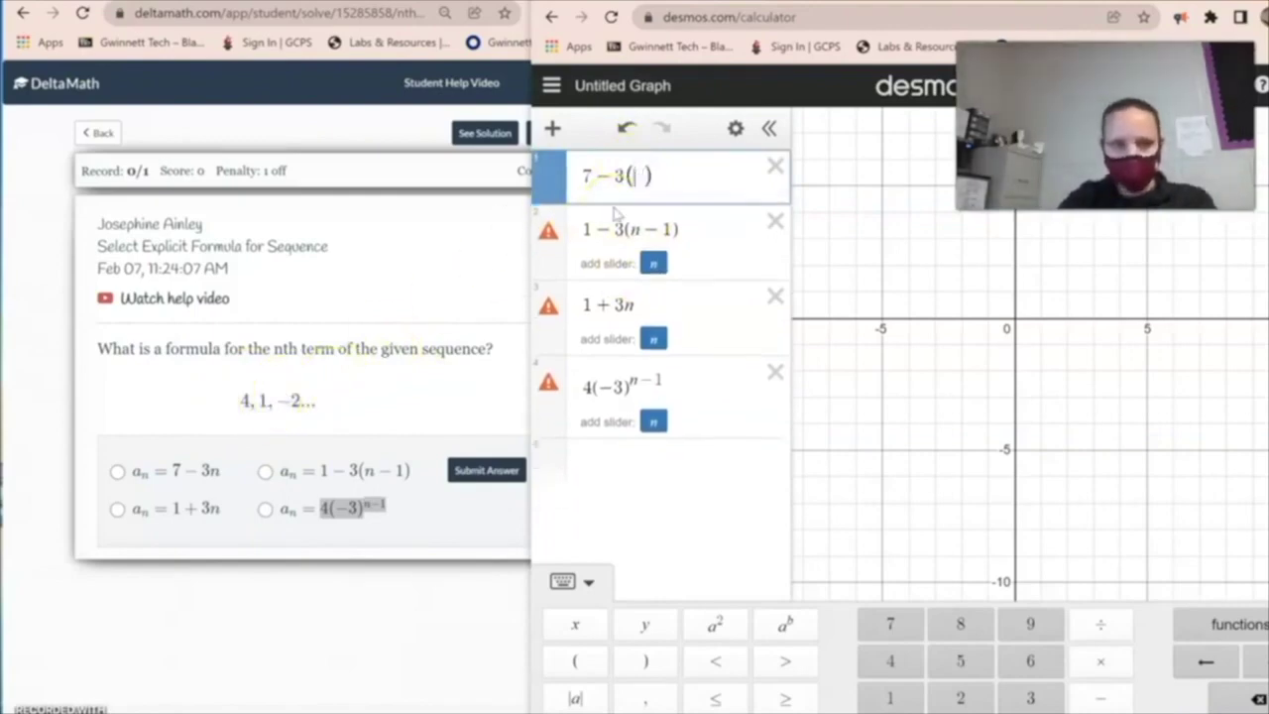
{"action": "type", "text": "-2"}
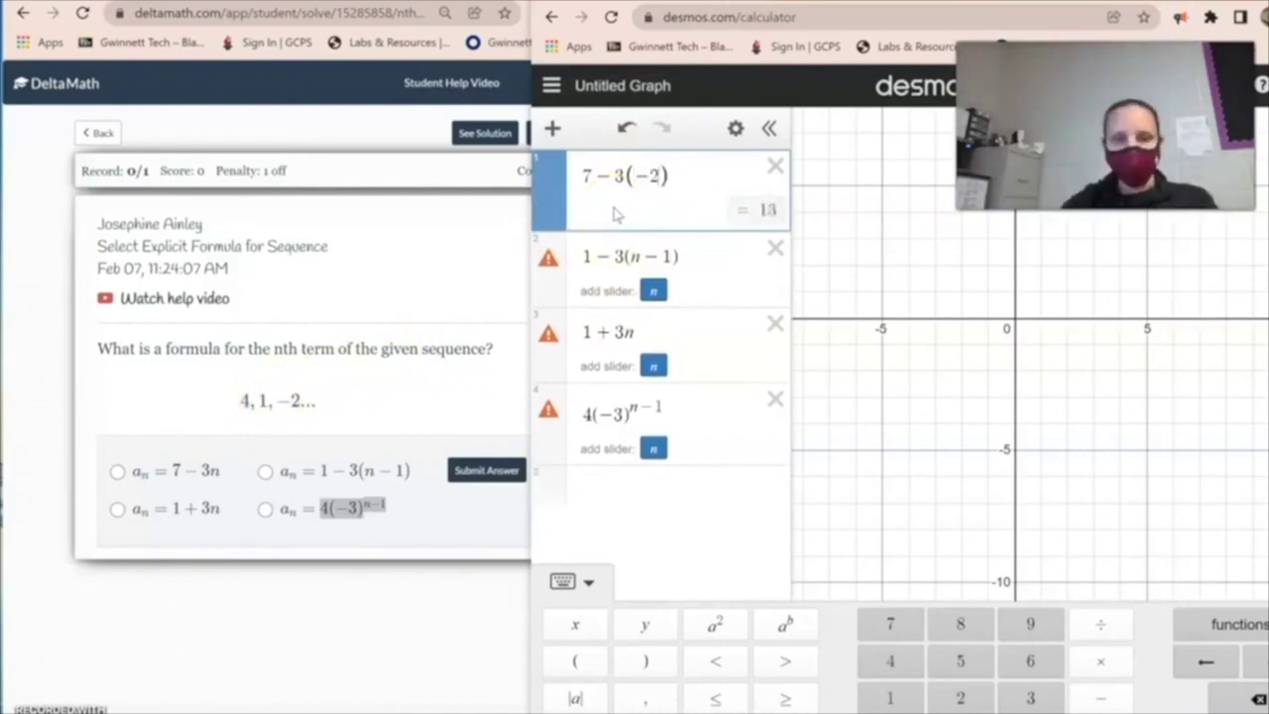
- Substitute (1) for n in the second expression, 1 − 3(n − 1)
{"action": "left_click", "coordinate": [635, 255]}
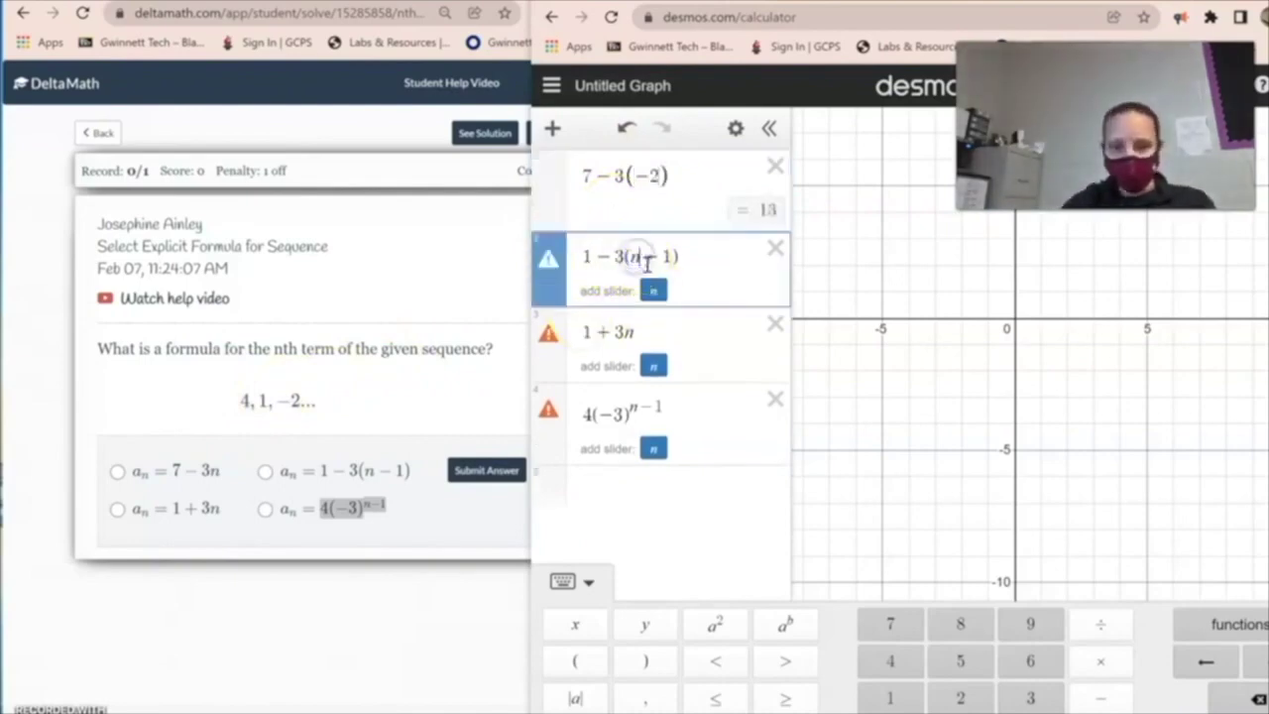
{"action": "key", "text": "BackSpace"}
{"action": "type", "text": "("}
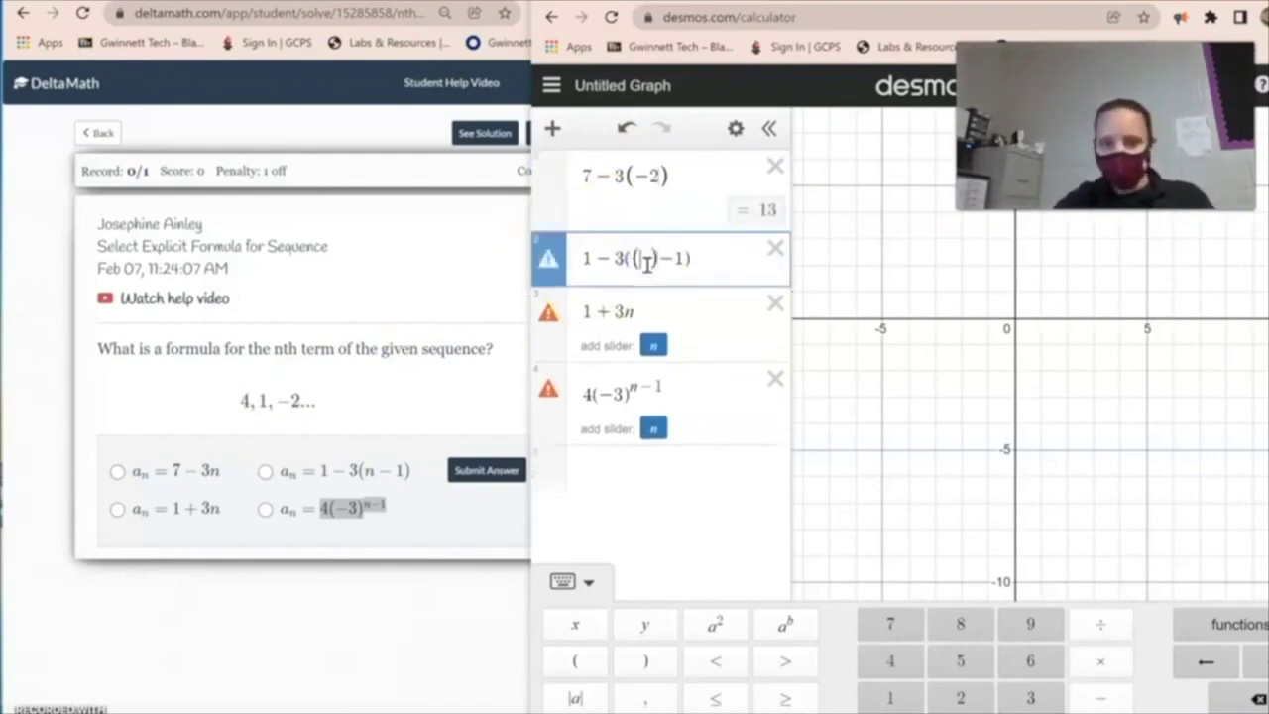
{"action": "type", "text": "1"}
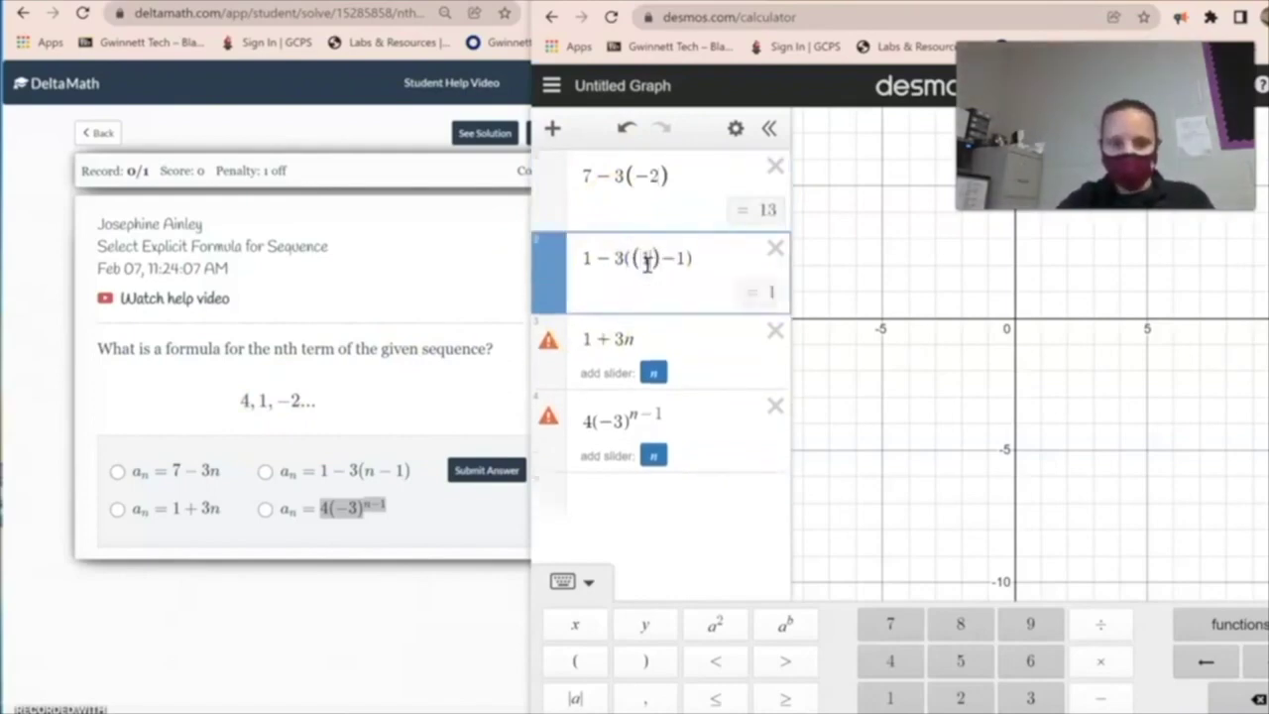
- Substitute 1 and then 2 in parentheses for n in the third expression, 1 + 3n
{"action": "left_click", "coordinate": [635, 339]}
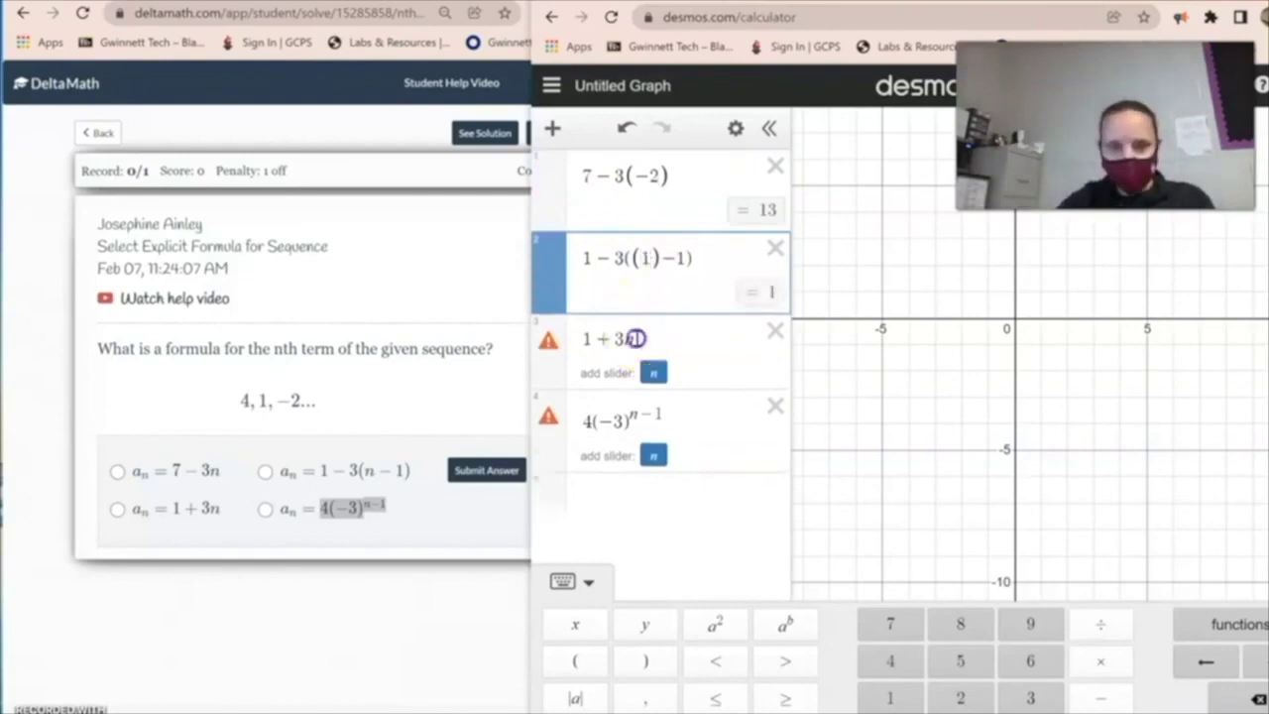
{"action": "key", "text": "BackSpace"}
{"action": "type", "text": "("}
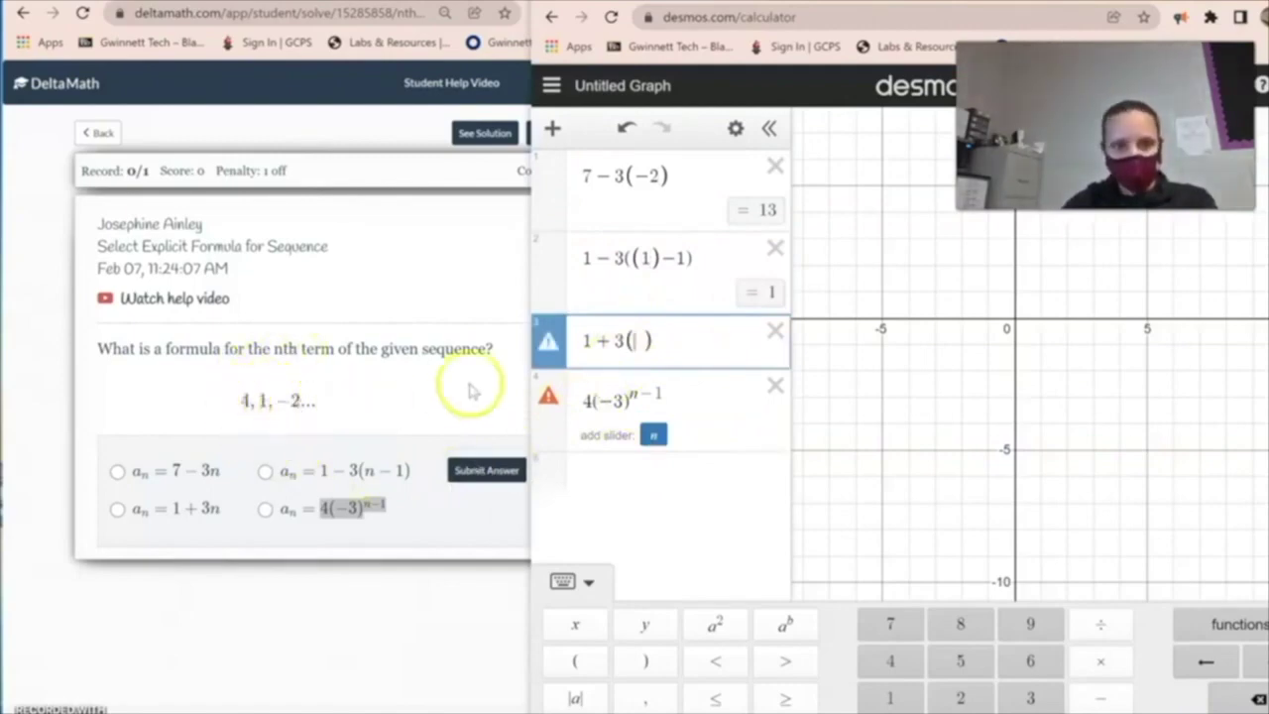
{"action": "type", "text": "1"}
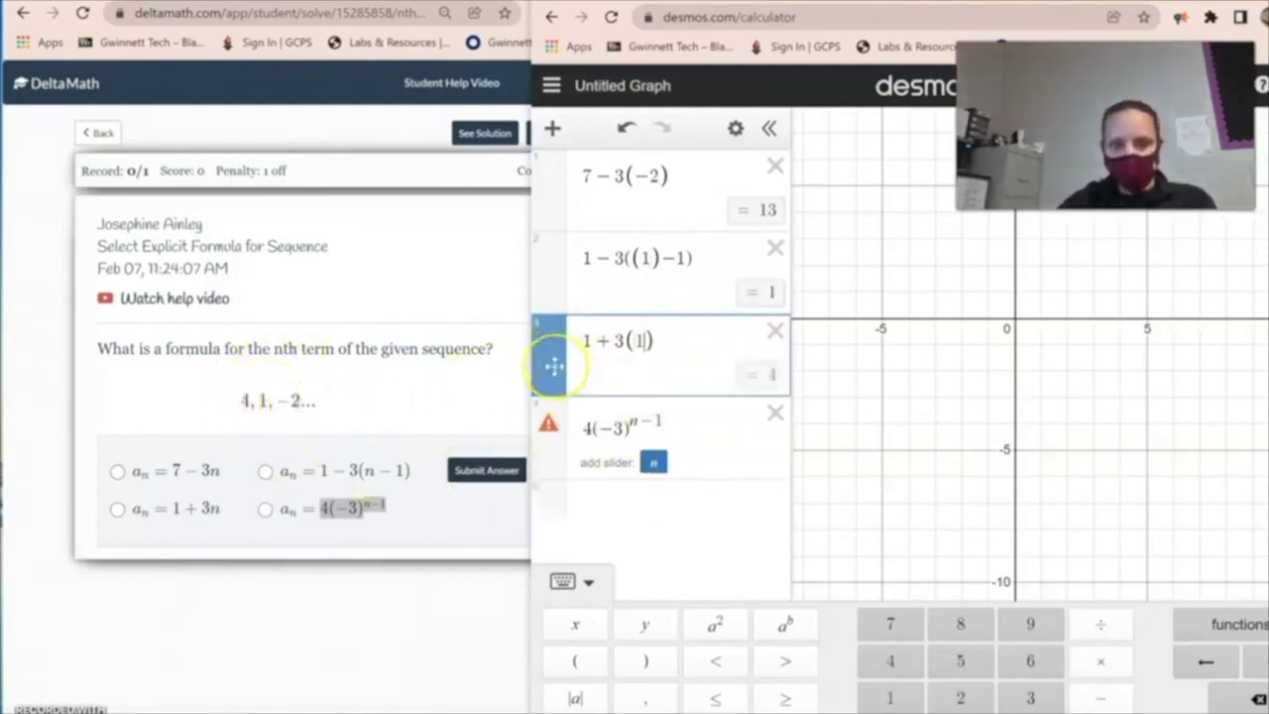
{"action": "type", "text": "2"}
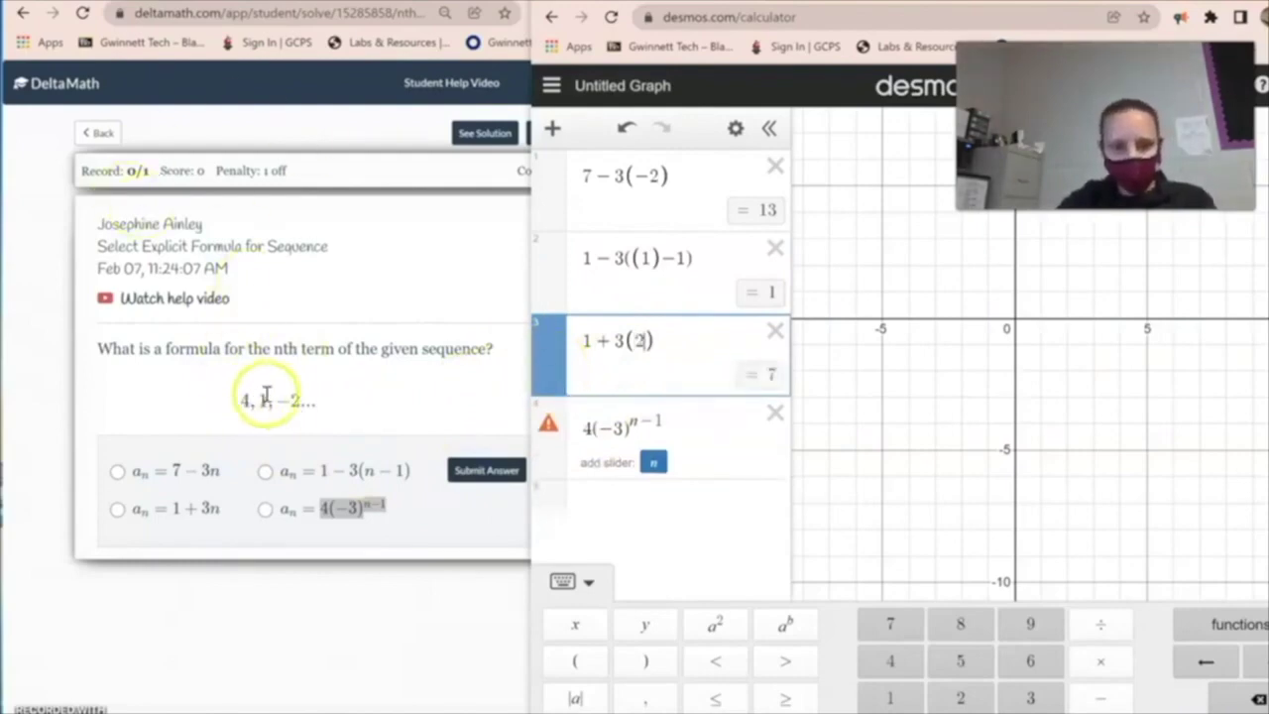
- Select the DeltaMath option 4(−3)^(n−1) and evaluate its Desmos expression with n replaced by 1 and then 2
{"action": "left_click", "coordinate": [265, 510]}
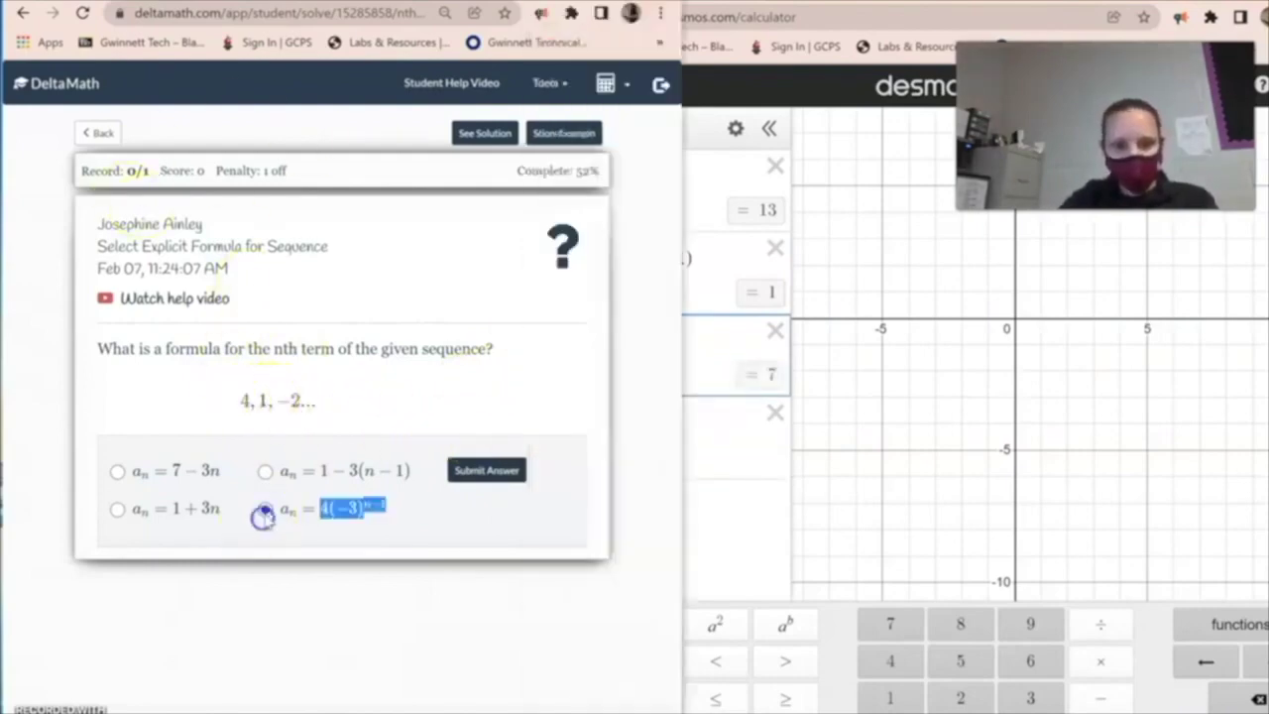
{"action": "left_click", "coordinate": [711, 509]}
{"action": "left_click", "coordinate": [635, 409]}
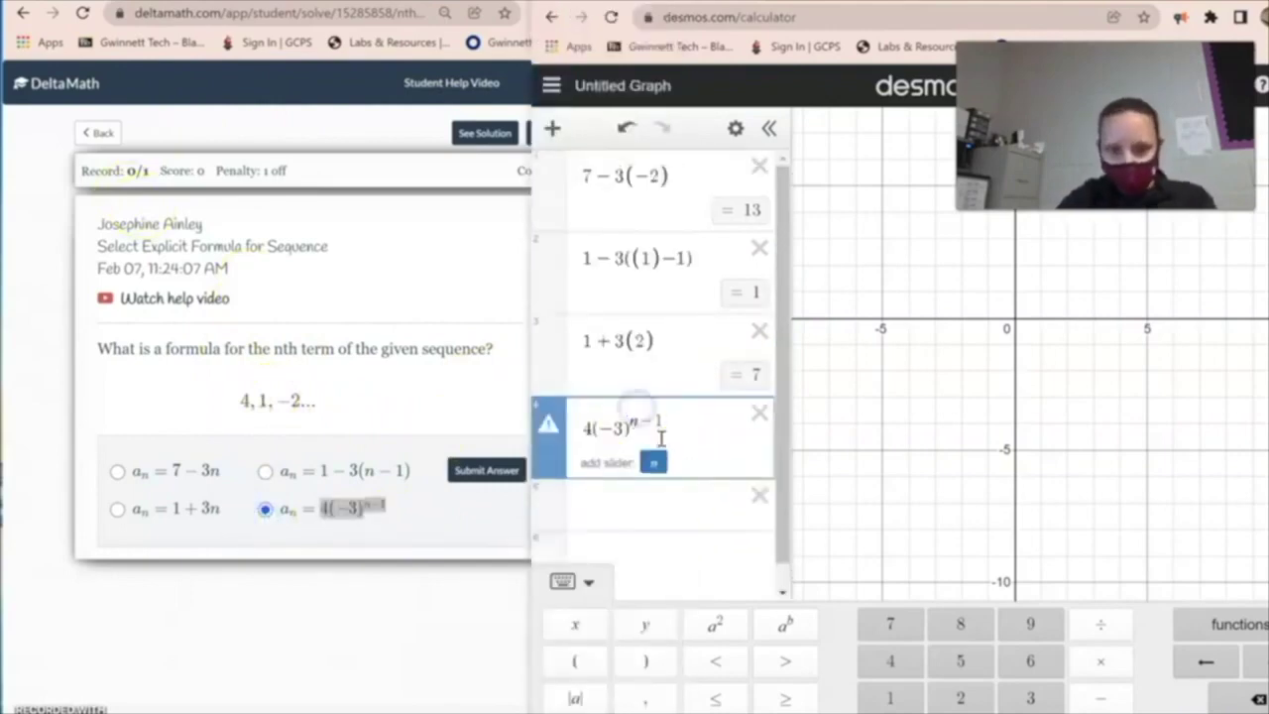
{"action": "key", "text": "BackSpace"}
{"action": "type", "text": "("}
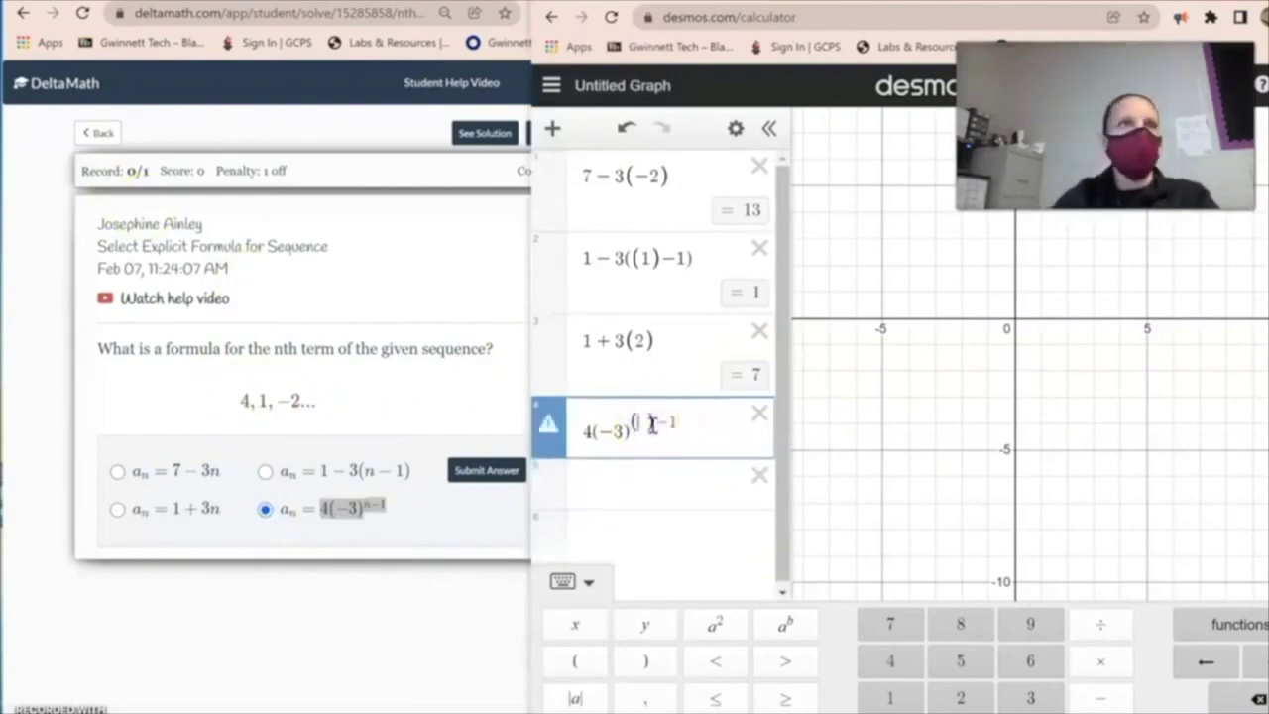
{"action": "type", "text": "1"}
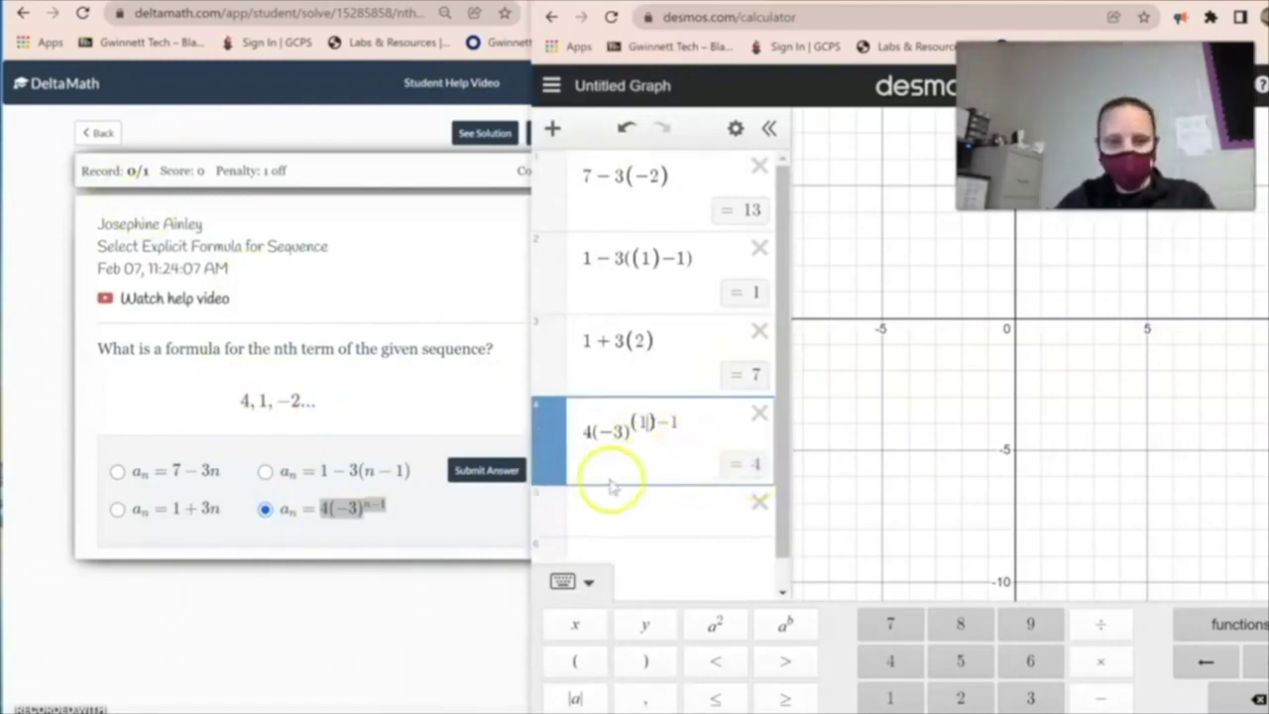
{"action": "key", "text": "BackSpace"}
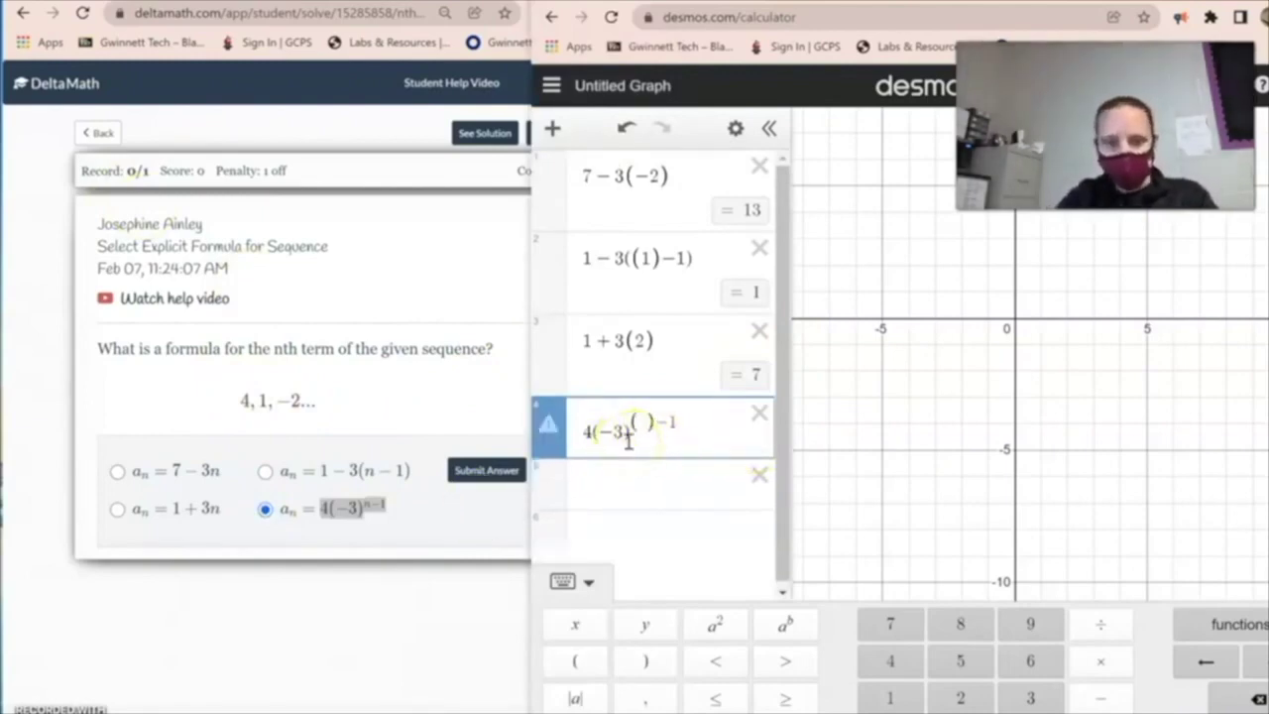
{"action": "type", "text": "2"}
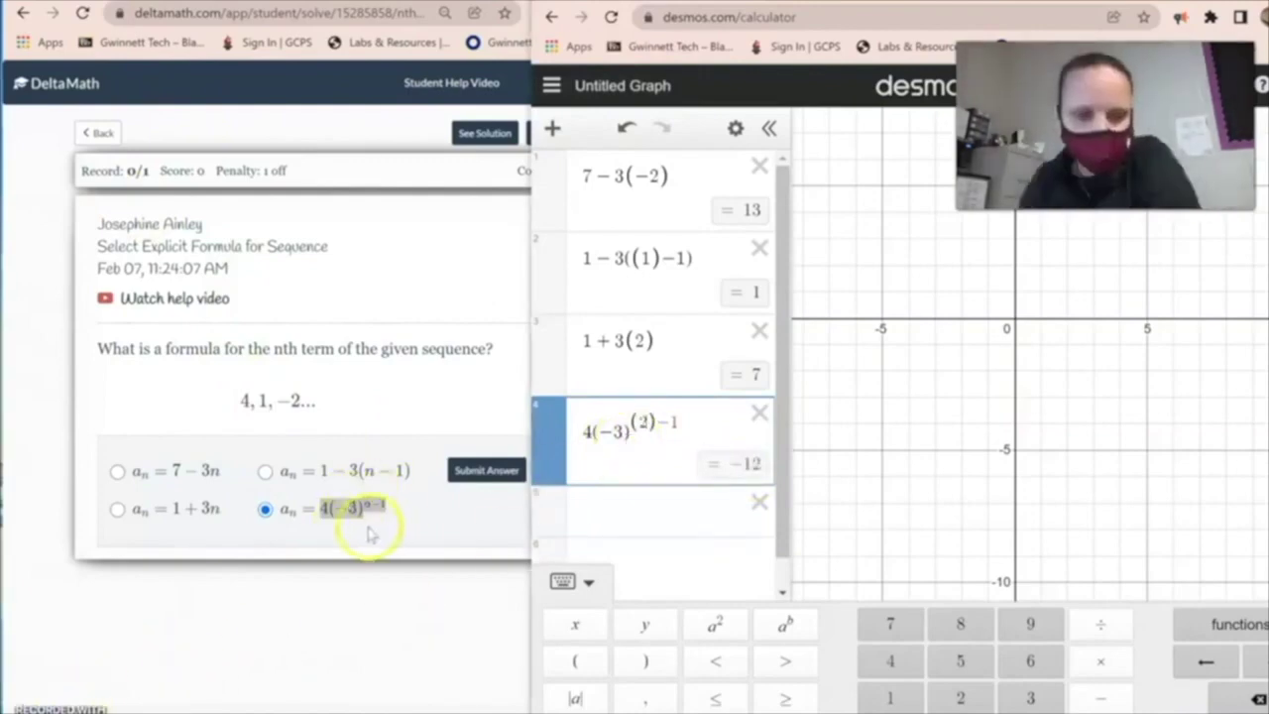
- Evaluate the first expression, 7 − 3n, again in Desmos with n replaced by 1, 2 and finally 3
{"action": "left_click", "coordinate": [651, 178]}
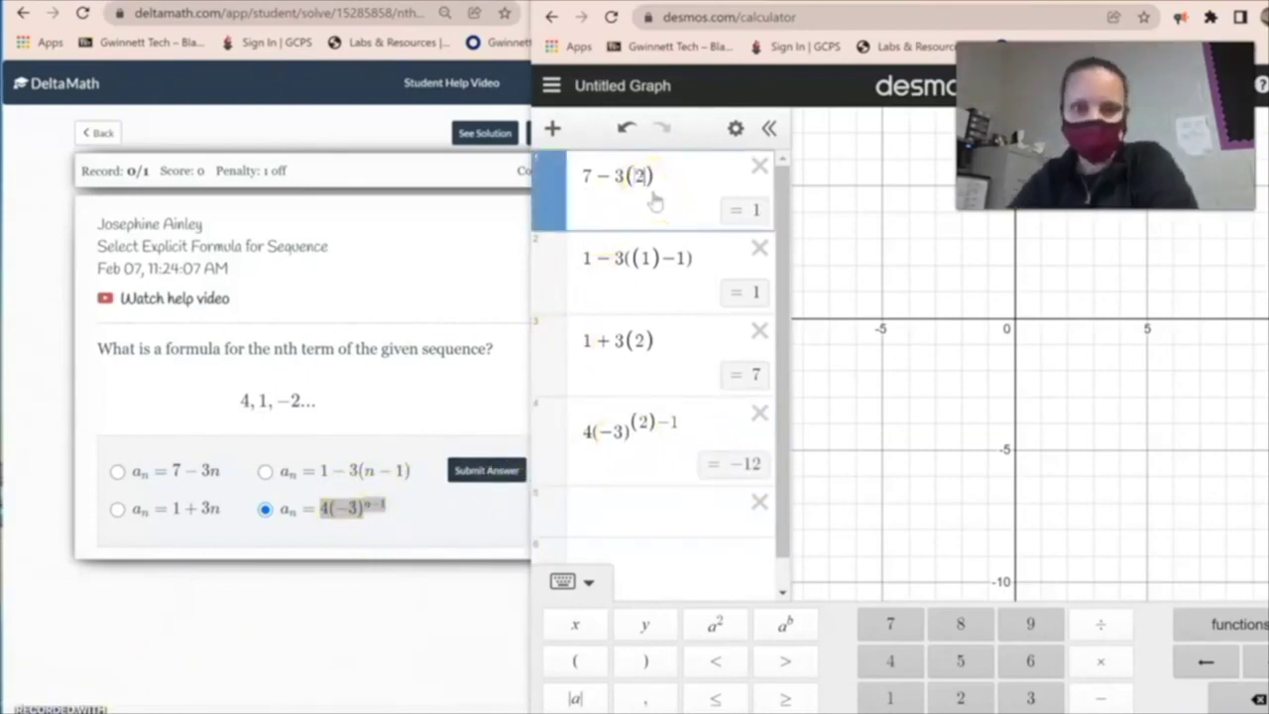
{"action": "key", "text": "BackSpace"}
{"action": "type", "text": "1"}
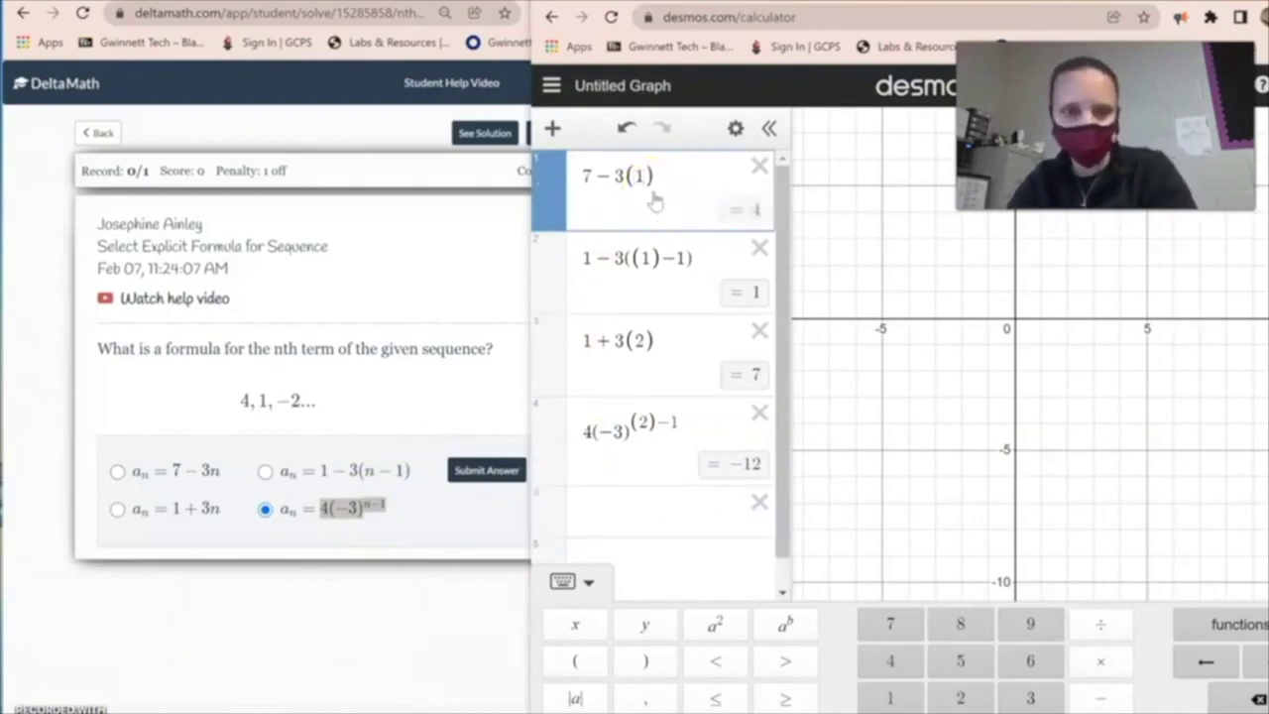
{"action": "key", "text": "BackSpace"}
{"action": "type", "text": "2"}
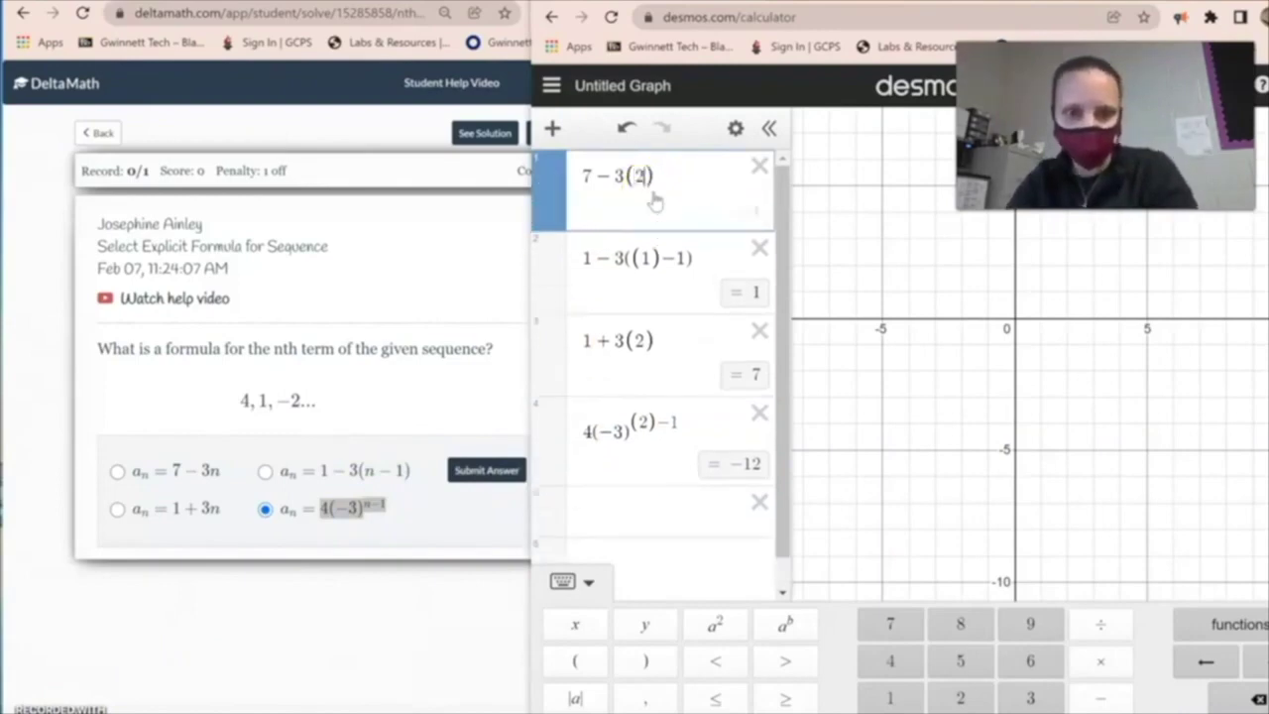
{"action": "key", "text": "BackSpace"}
{"action": "type", "text": "3"}
- Choose aₙ = 7 − 3n in DeltaMath as the formula for the sequence 4, 1, −2 and submit it
{"action": "left_click", "coordinate": [117, 471]}
{"action": "left_click", "coordinate": [340, 458]}
{"action": "left_click", "coordinate": [417, 593]}
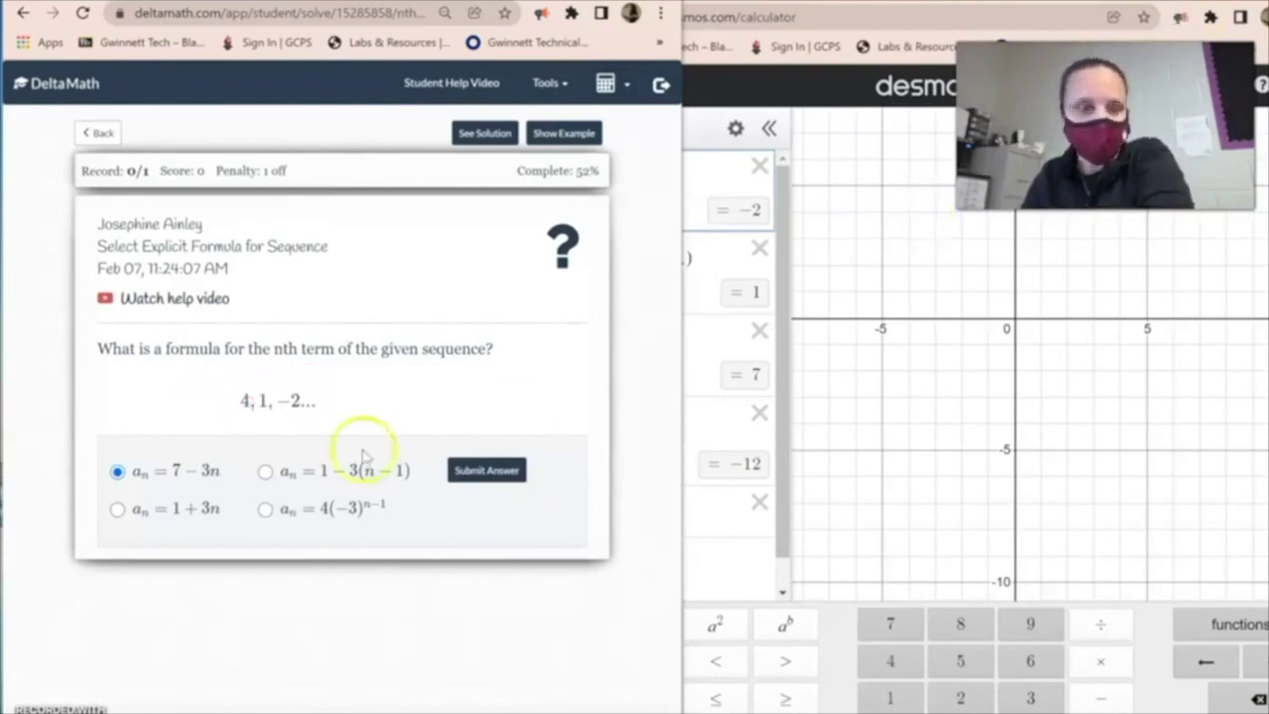
{"action": "left_click", "coordinate": [495, 477]}
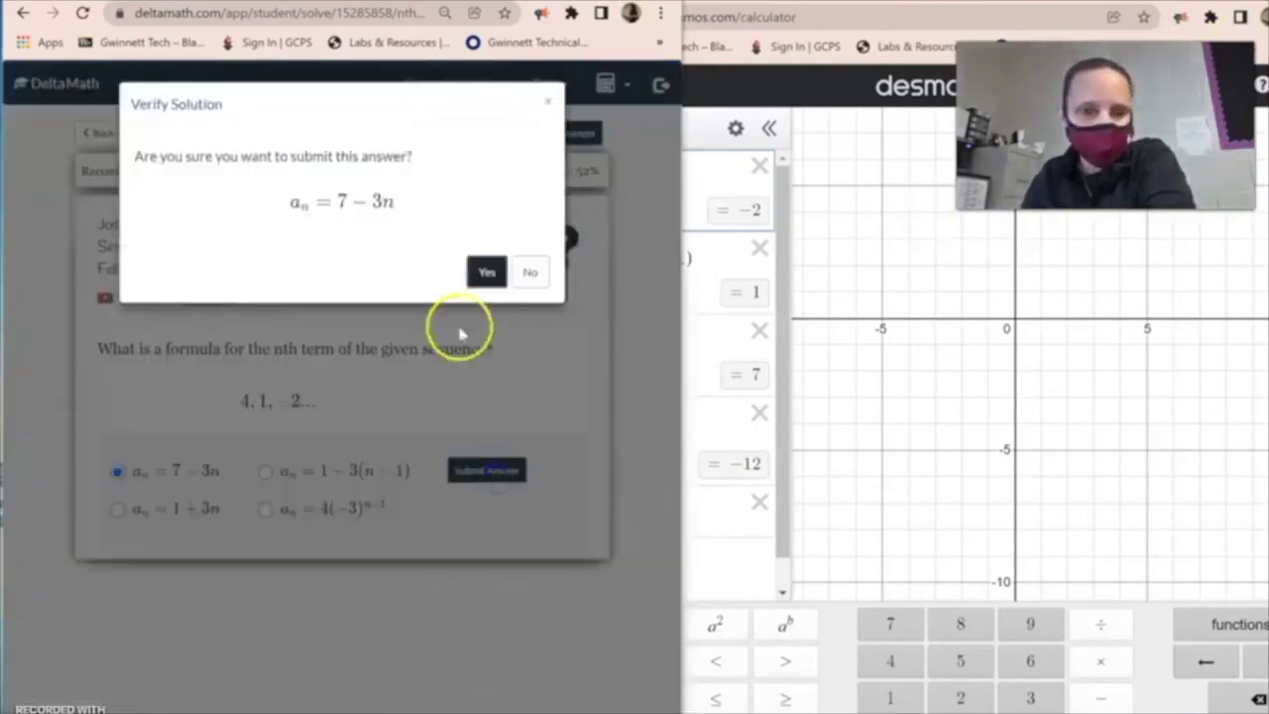
{"action": "left_click", "coordinate": [487, 271]}
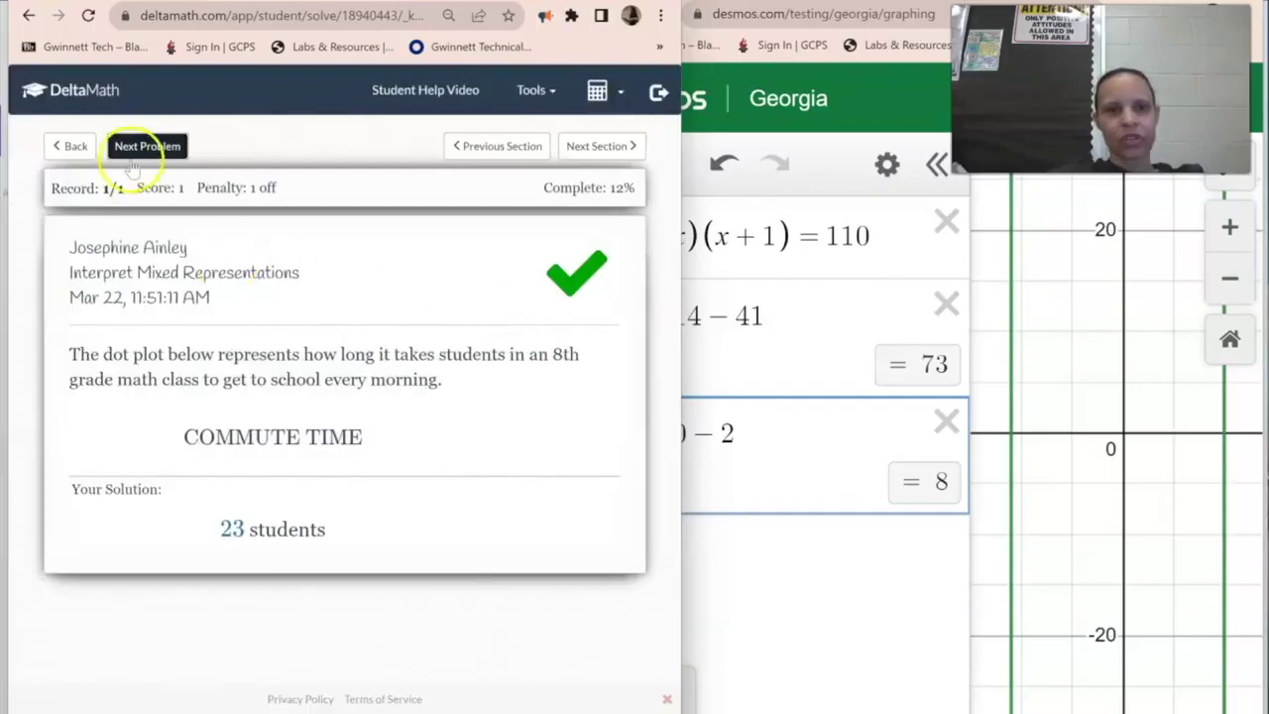
- Leave the completed Interpret Mixed Representations section and open the Create Box Plot problem from the assignment list
{"action": "left_click", "coordinate": [164, 147]}
{"action": "left_click", "coordinate": [540, 317]}
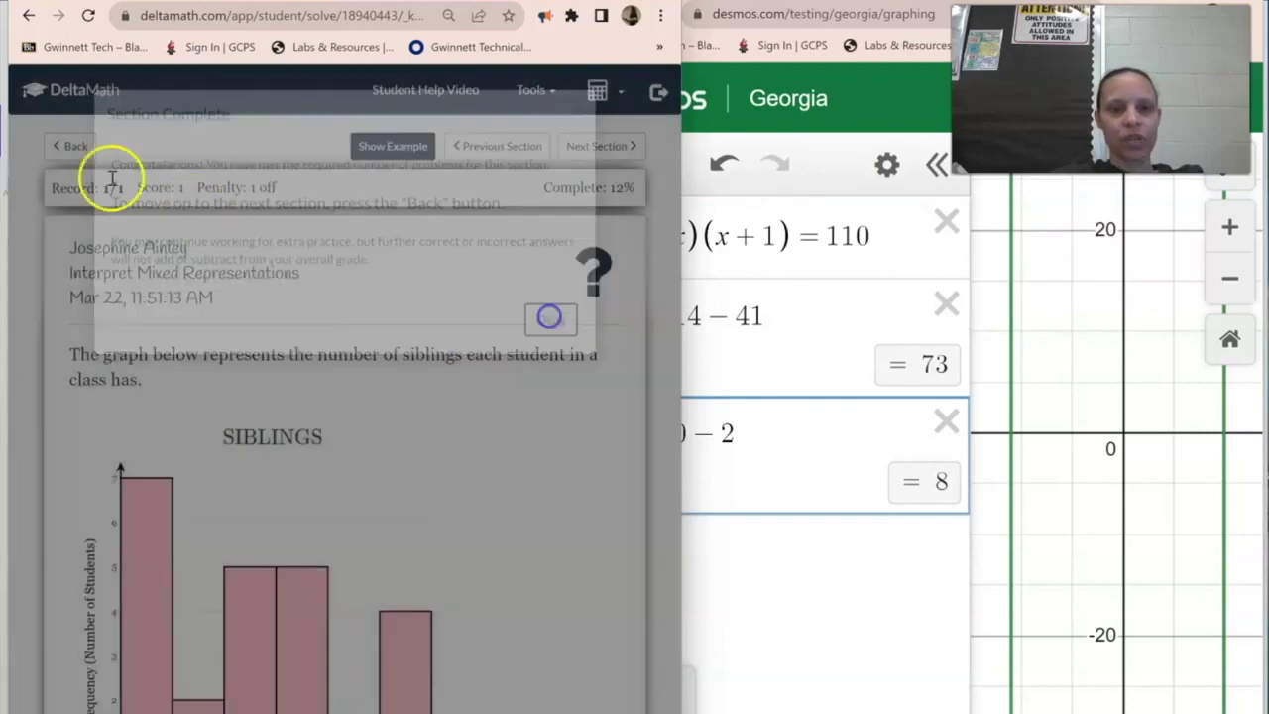
{"action": "left_click", "coordinate": [66, 145]}
{"action": "scroll", "coordinate": [93, 482], "scroll_direction": "down", "scroll_amount": 2}
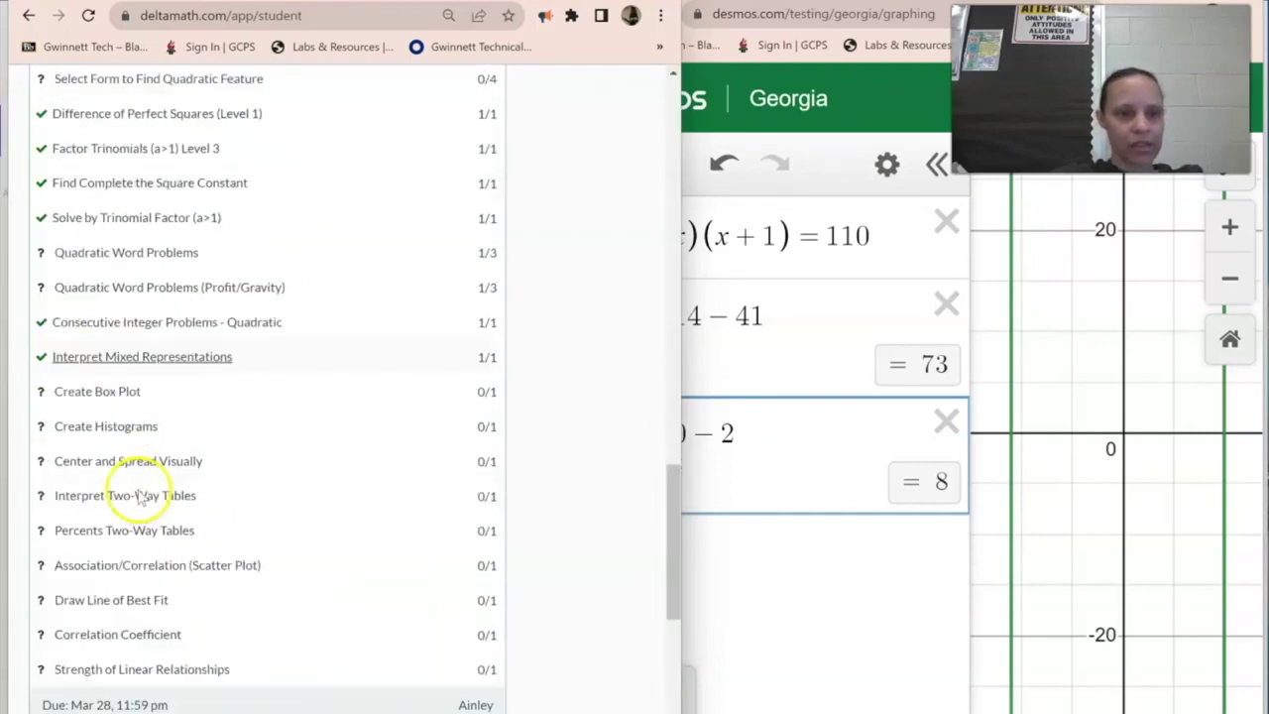
{"action": "left_click", "coordinate": [99, 392]}
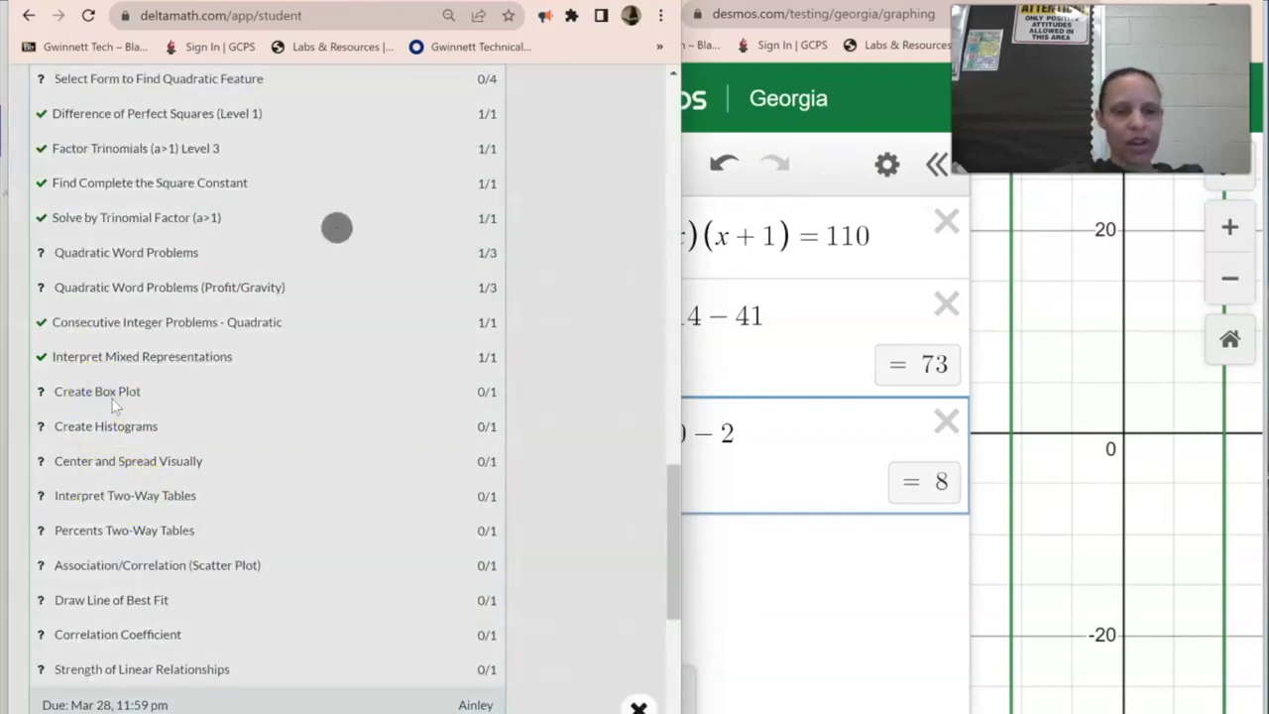
- Delete all the old expressions from the Desmos expression list
{"action": "left_click", "coordinate": [944, 222]}
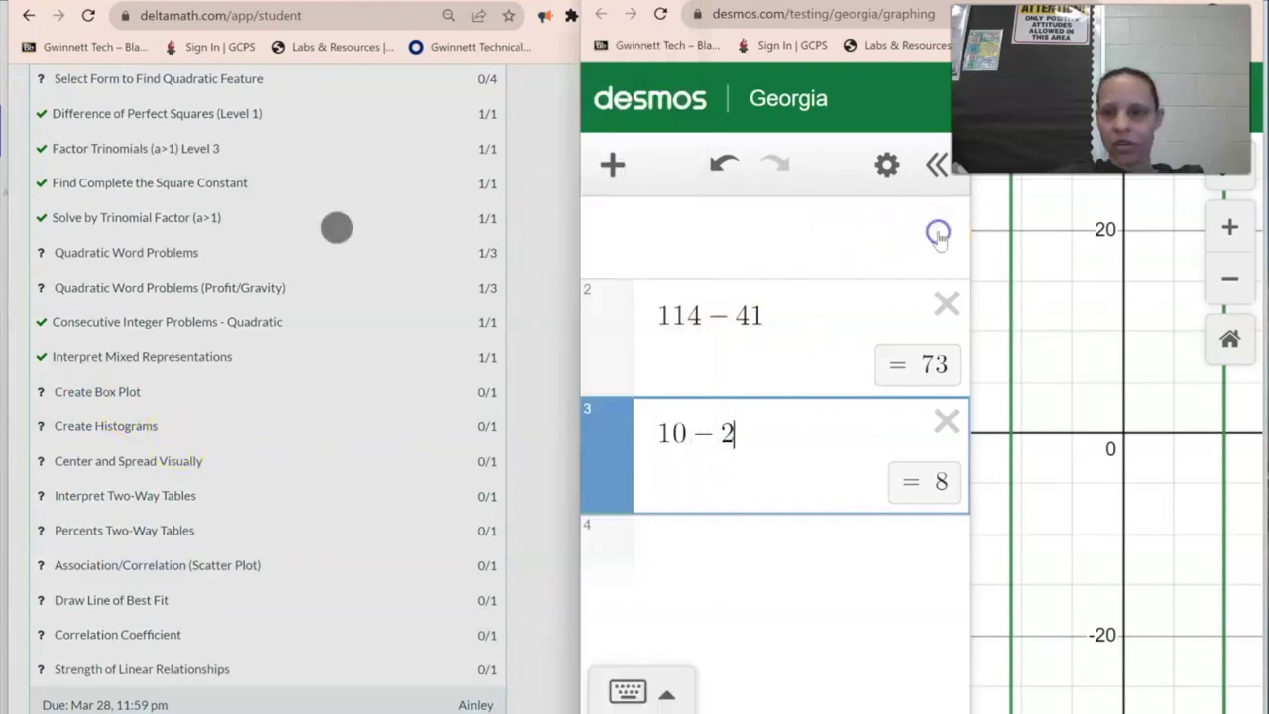
{"action": "left_click", "coordinate": [942, 228]}
{"action": "left_click", "coordinate": [942, 233]}
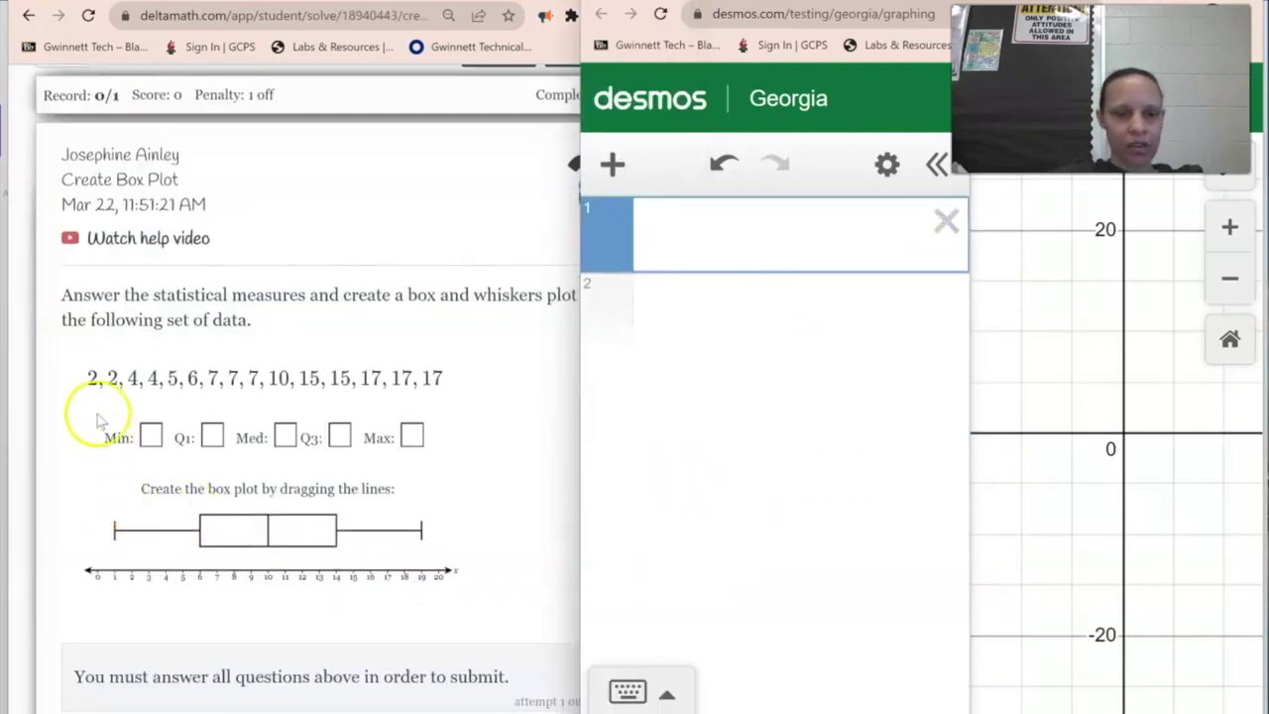
- Copy the box plot data set 2, 2, 4, 4, 5, 6, 7, 7, 7, 10, 15, 15, 17, 17, 17 from DeltaMath into the first Desmos expression
{"action": "left_click_drag", "start_coordinate": [91, 378], "coordinate": [454, 382]}
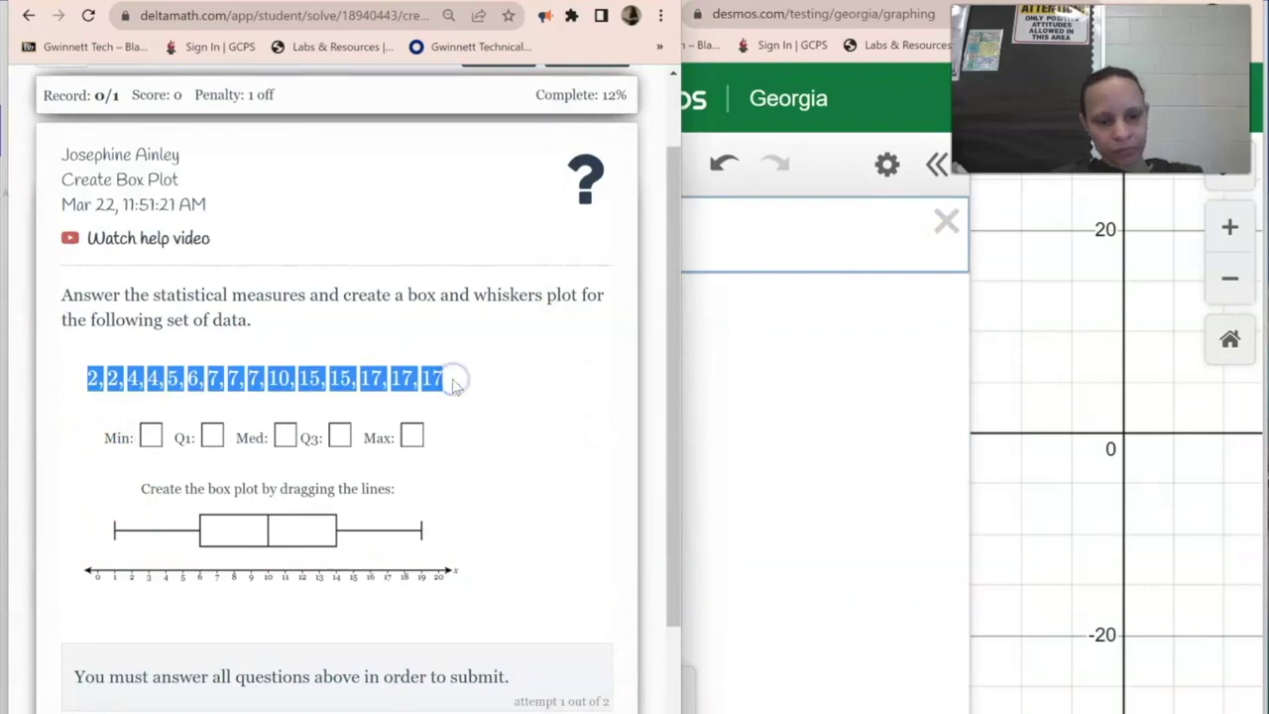
{"action": "left_click", "coordinate": [716, 251]}
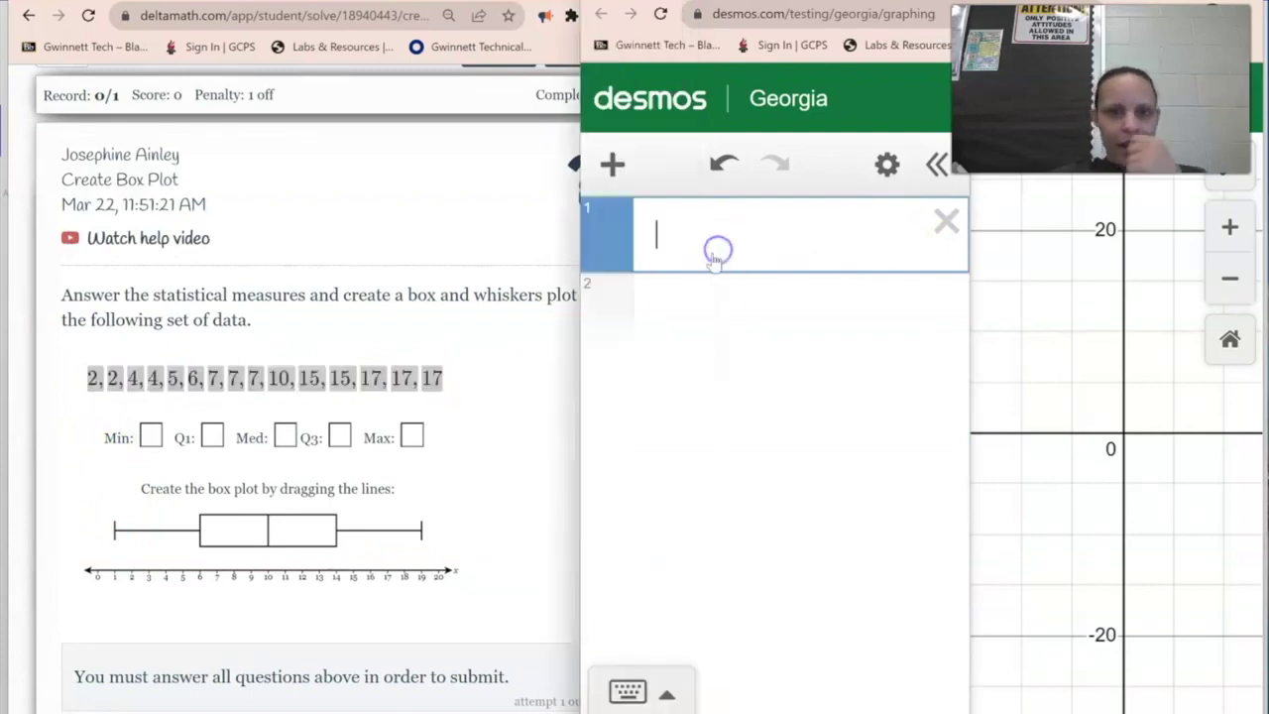
{"action": "type", "text": "2,2,4,4,5,6,7,7,7,10,15,15,17,17,17"}
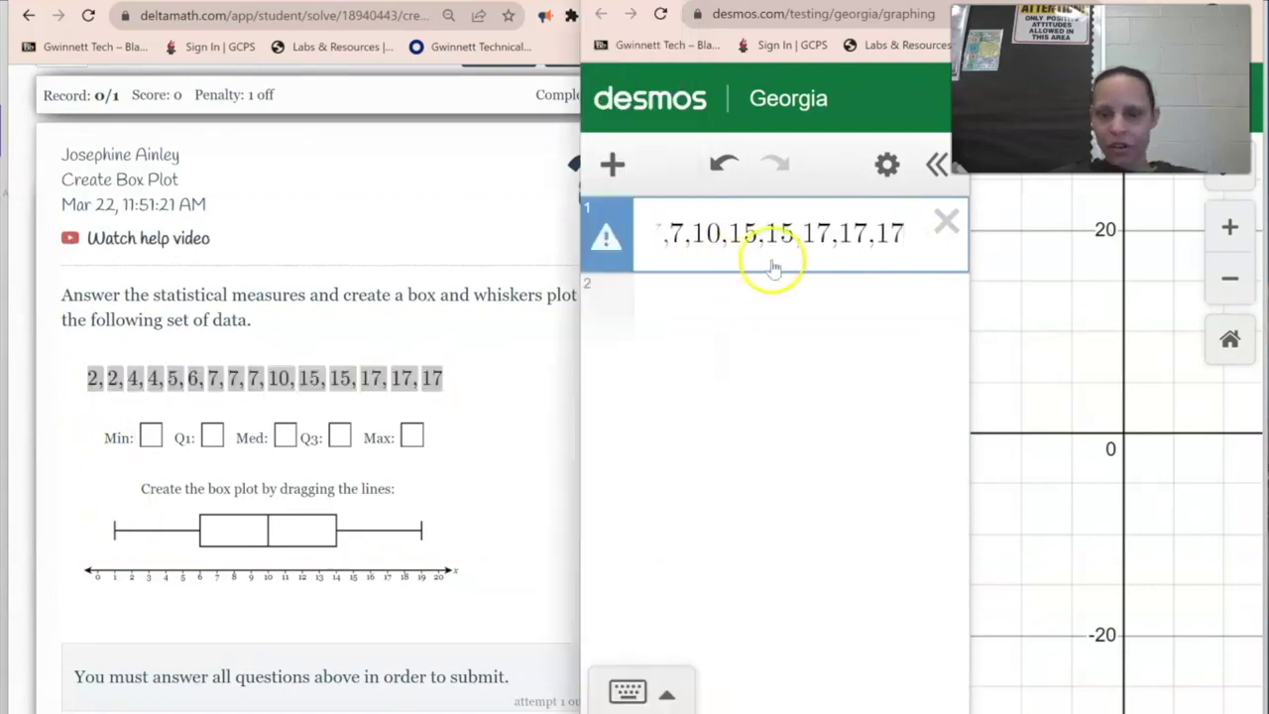
- Check the Desmos list syntax hint and enclose the pasted data values in square brackets to form a list
{"action": "left_click", "coordinate": [608, 238]}
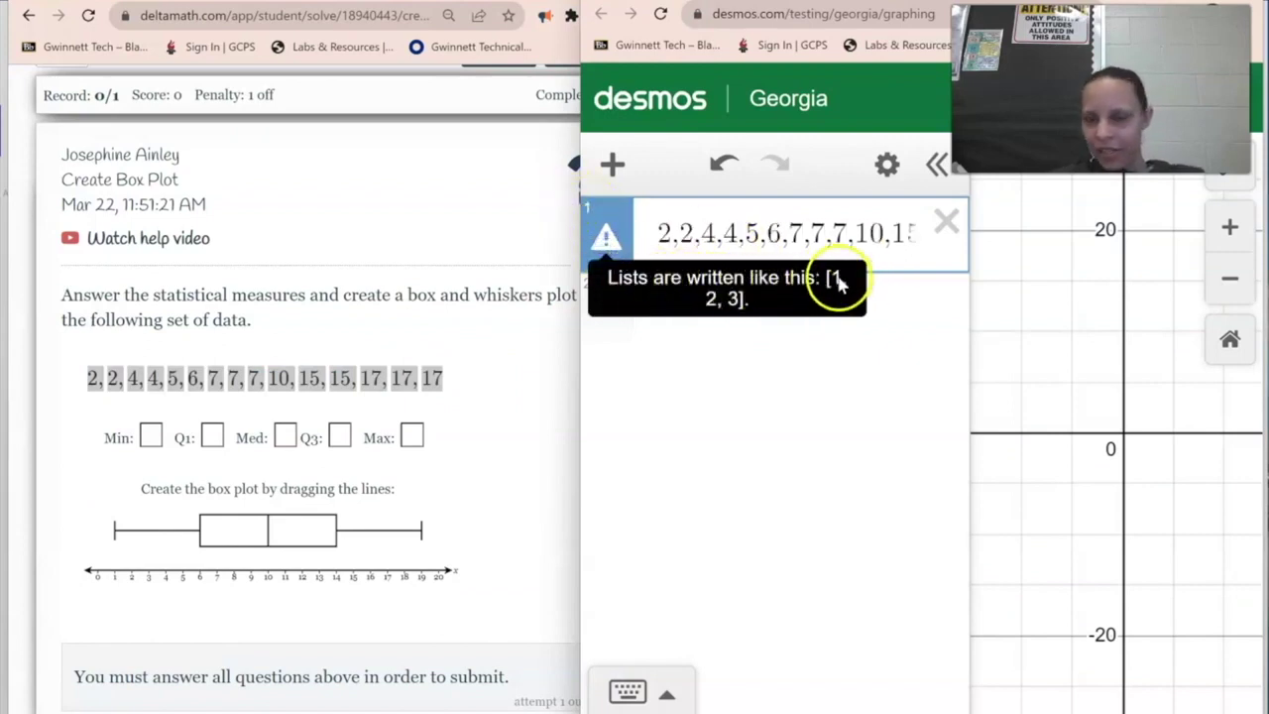
{"action": "left_click", "coordinate": [751, 234]}
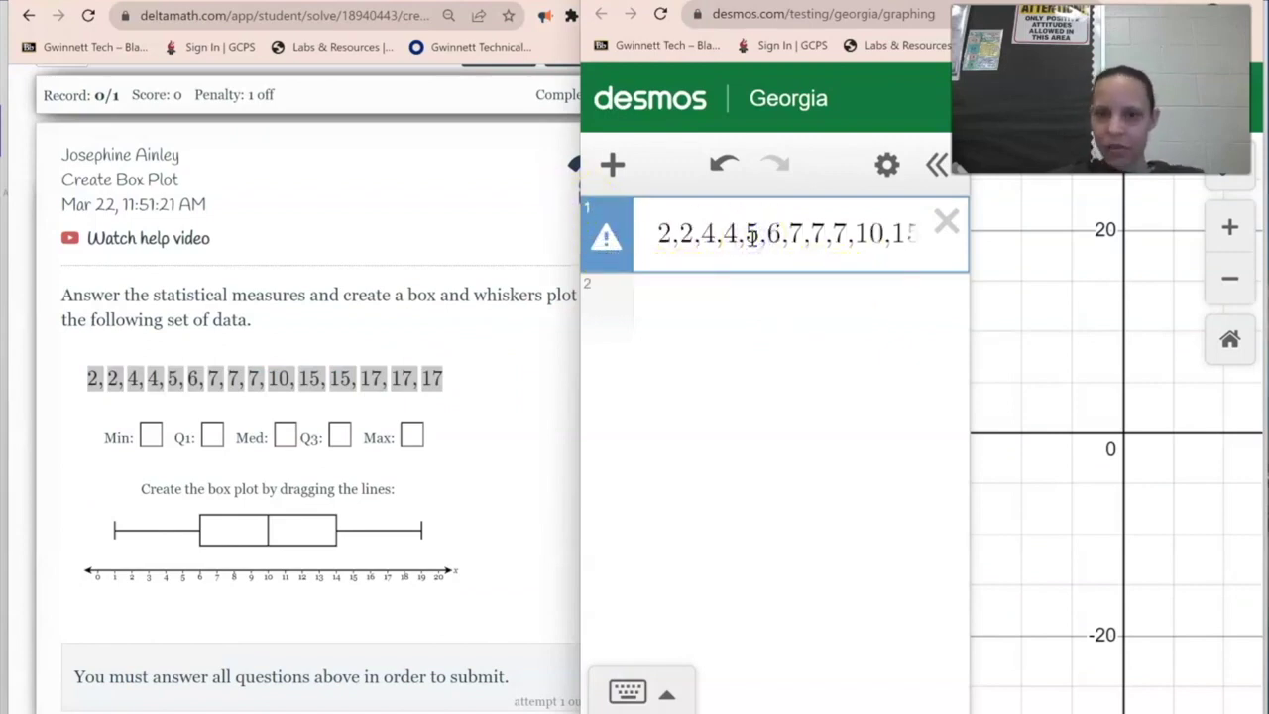
{"action": "right_click", "coordinate": [658, 224]}
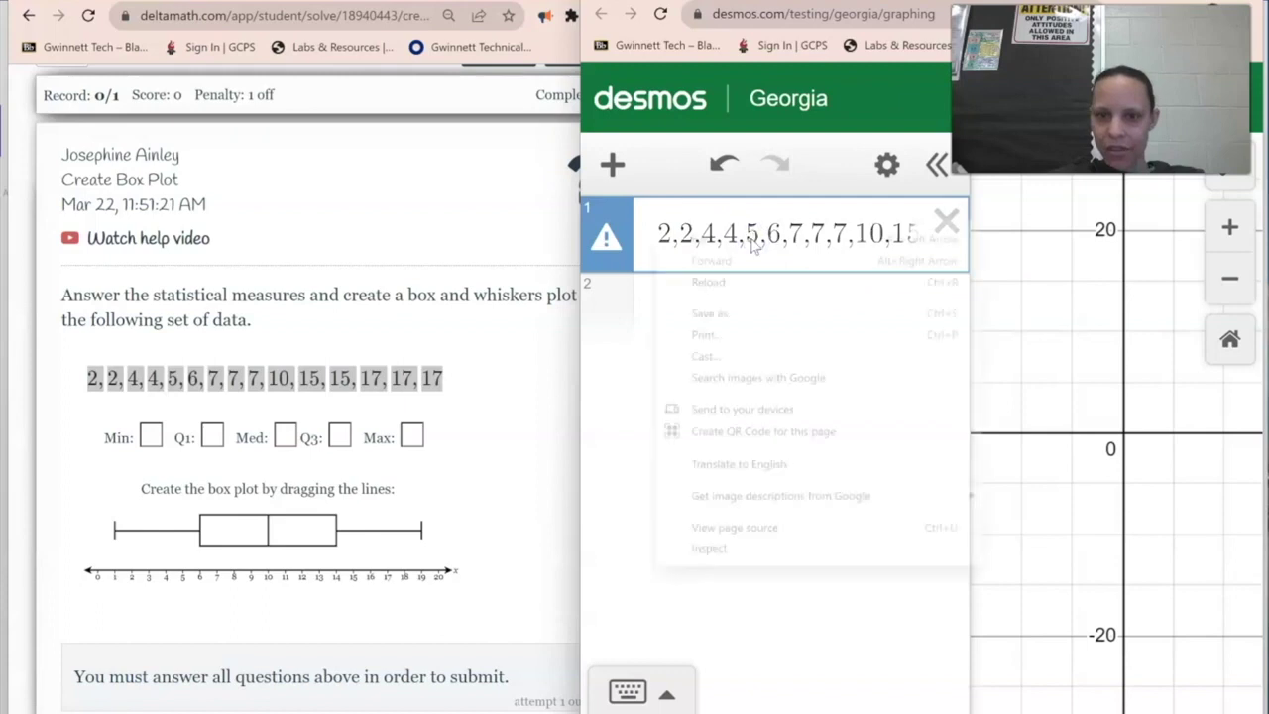
{"action": "left_click", "coordinate": [654, 227]}
{"action": "type", "text": "[2,2,4,4,5,6,7,7,7,10,1"}
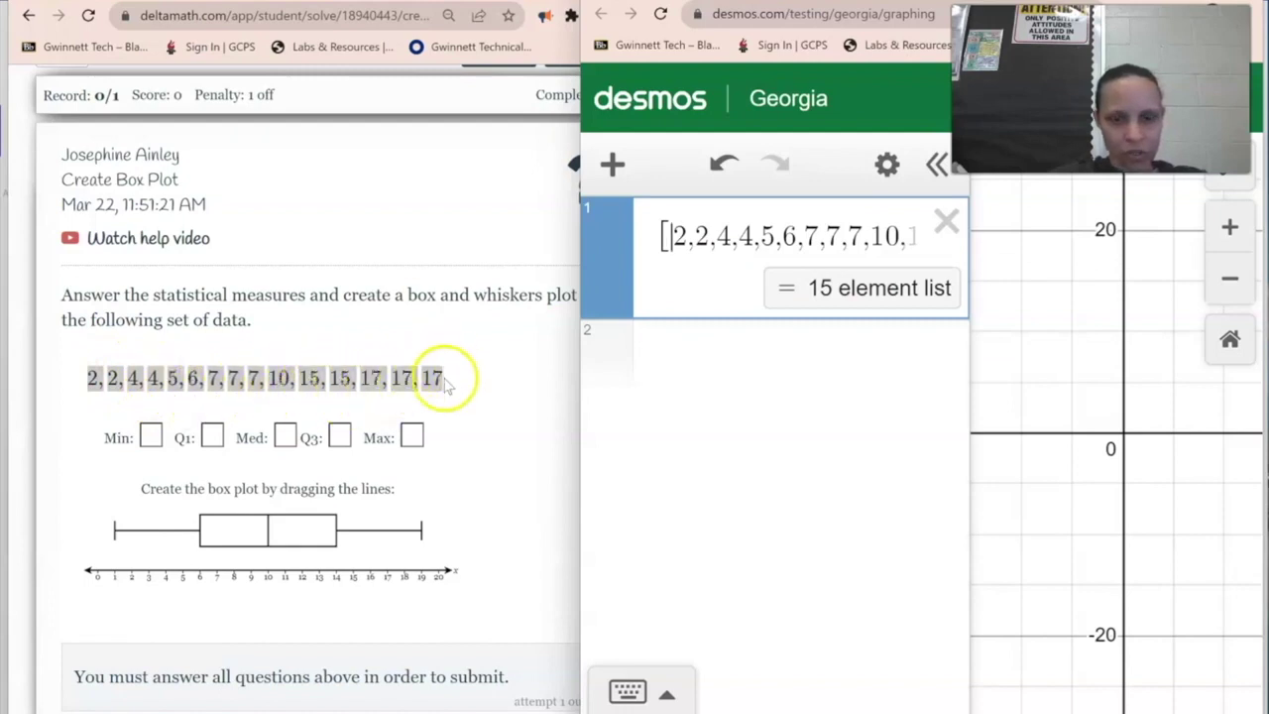
- Insert the statistics function min in a new Desmos expression below the data list
{"action": "left_click", "coordinate": [698, 361]}
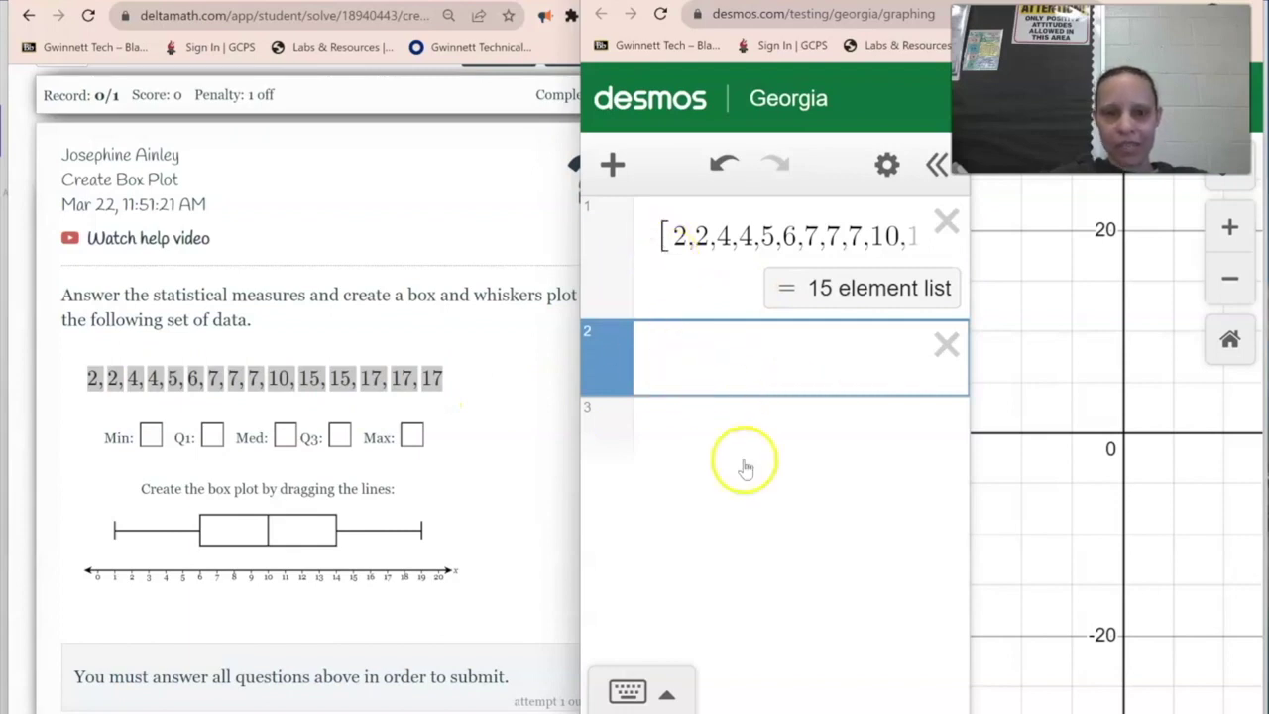
{"action": "left_click", "coordinate": [672, 705]}
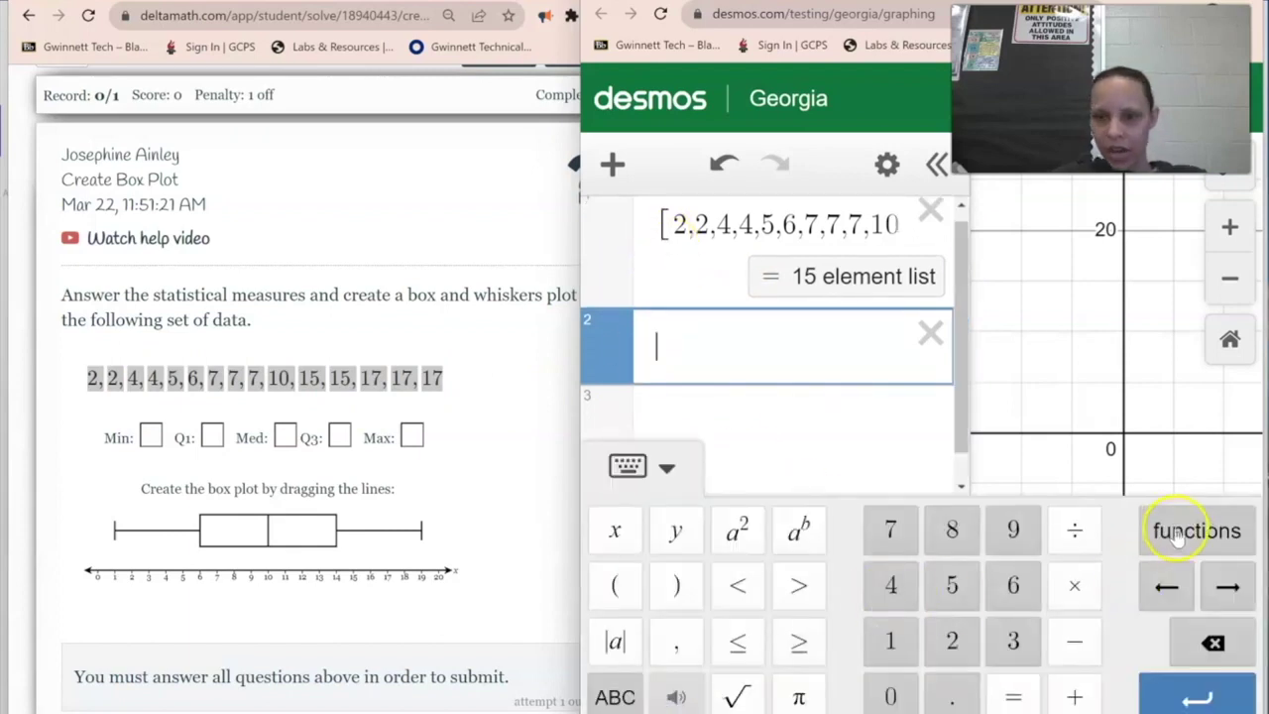
{"action": "left_click", "coordinate": [1177, 535]}
{"action": "scroll", "coordinate": [914, 567], "scroll_direction": "down", "scroll_amount": 3}
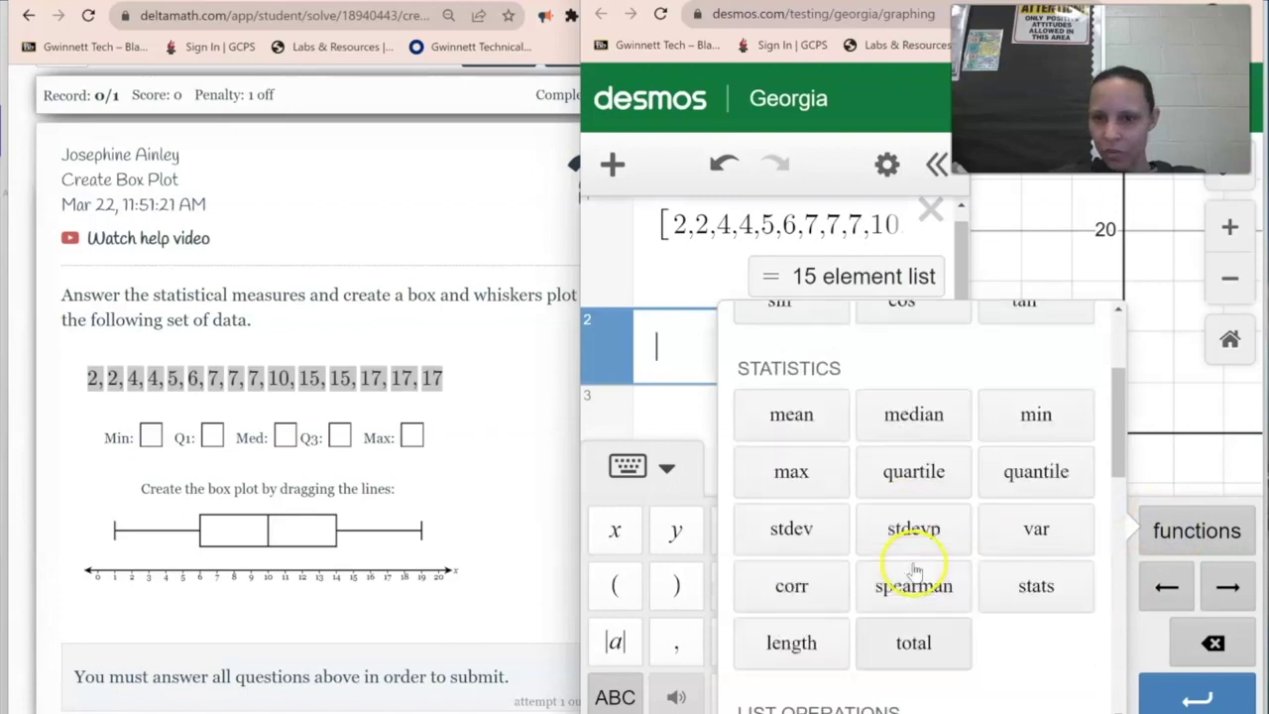
{"action": "left_click", "coordinate": [1036, 424]}
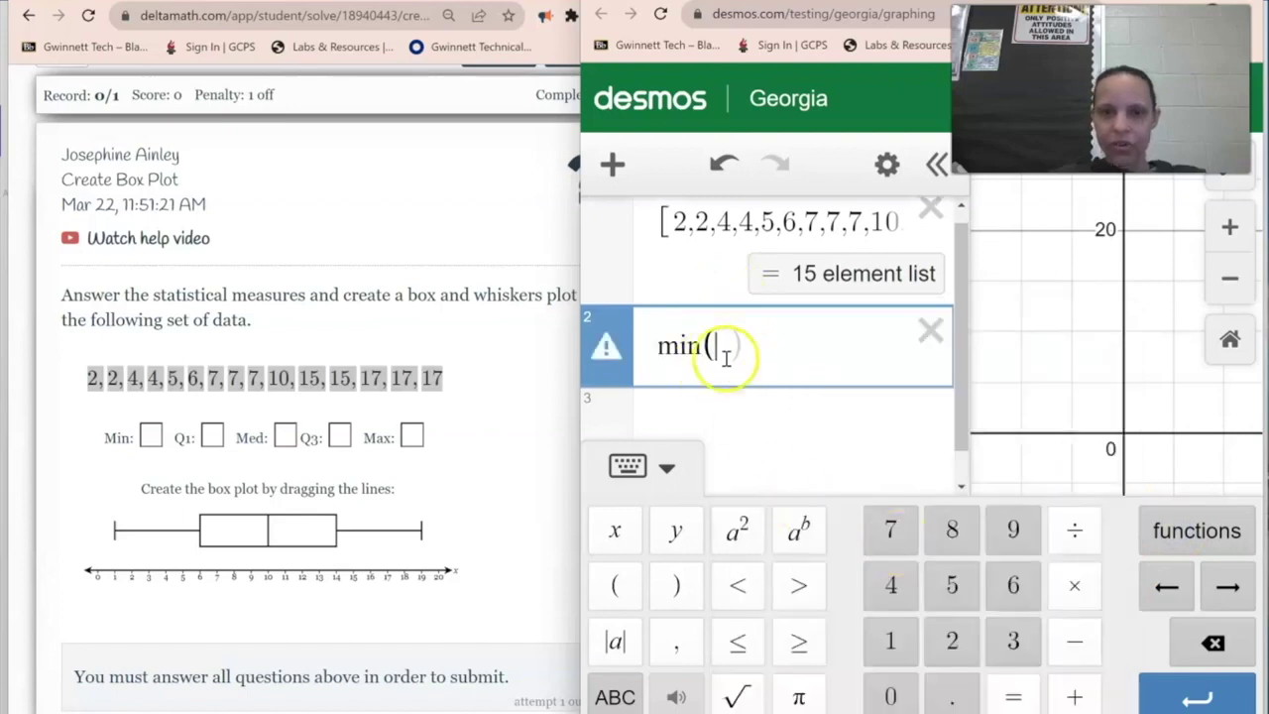
- Assign the data list in the first Desmos expression to the variable a
{"action": "left_click", "coordinate": [659, 236]}
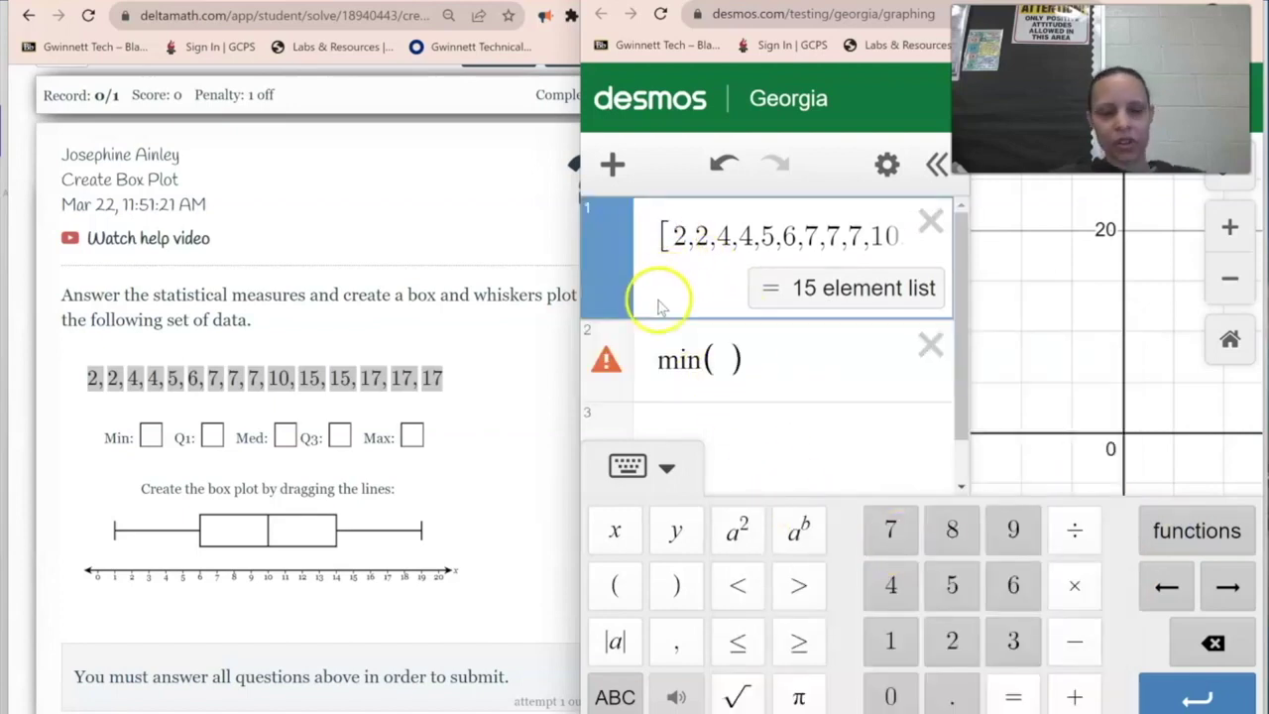
{"action": "type", "text": "d"}
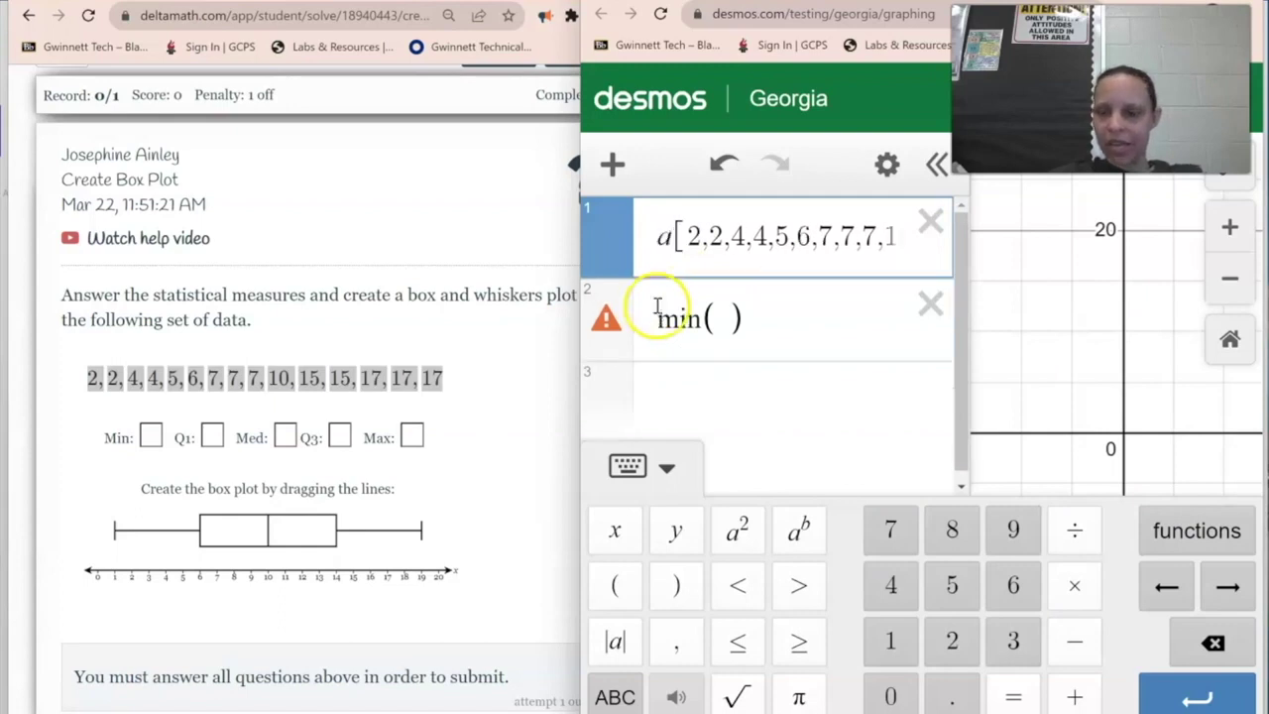
{"action": "type", "text": "="}
- Complete the Desmos expression as min(a) and enter 2 as the Min in DeltaMath
{"action": "left_click", "coordinate": [732, 347]}
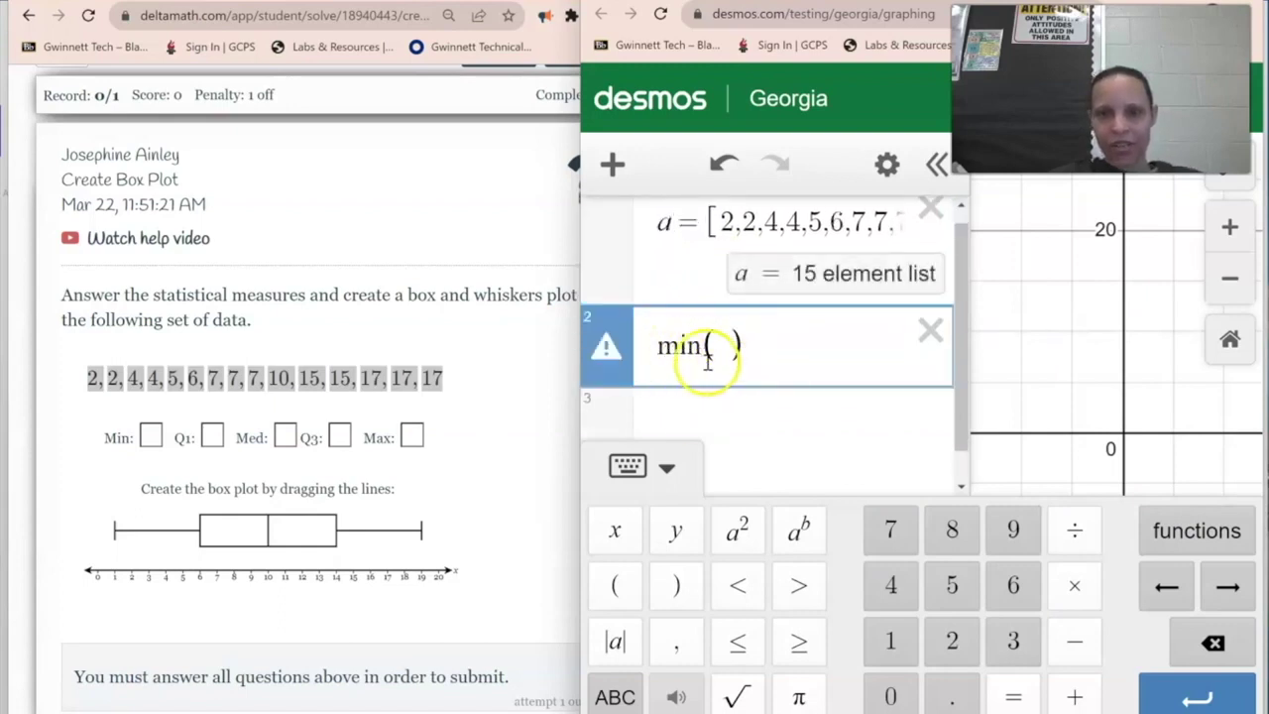
{"action": "type", "text": "a"}
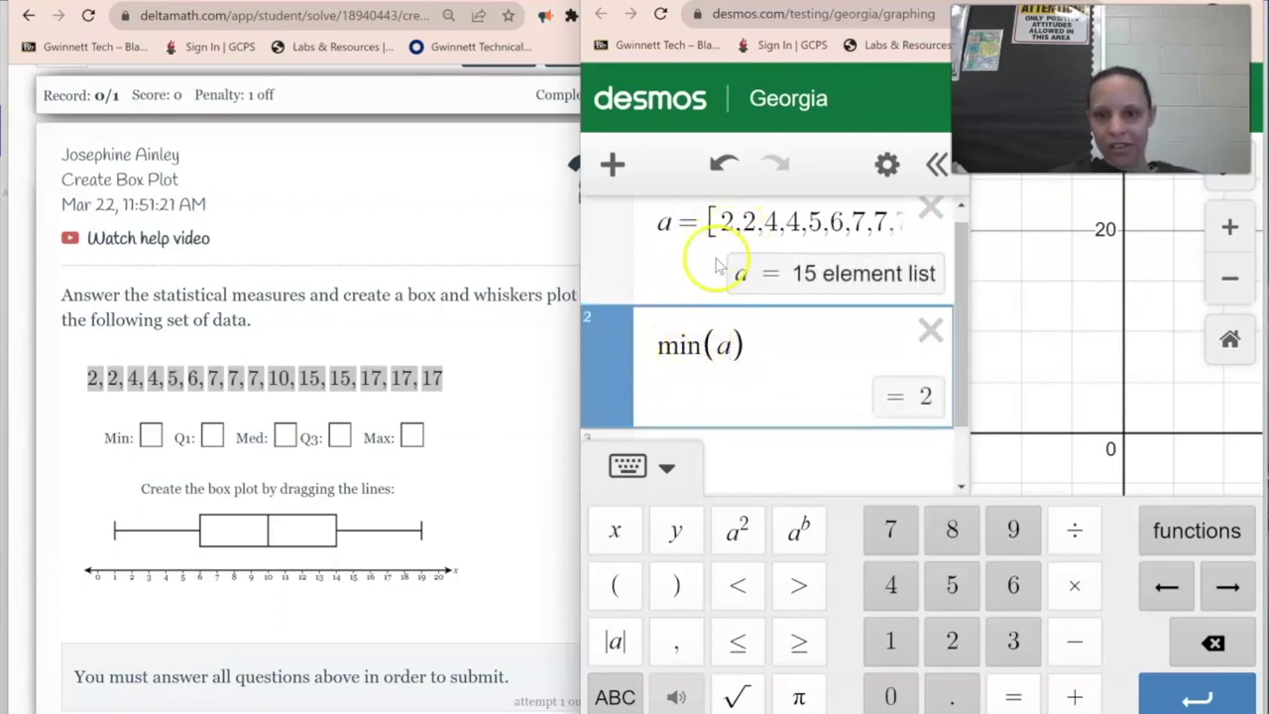
{"action": "left_click", "coordinate": [149, 436]}
{"action": "type", "text": "2"}
- Evaluate quartile(a,1) in a new Desmos expression and enter 4 as Q1 in DeltaMath
{"action": "left_click", "coordinate": [790, 445]}
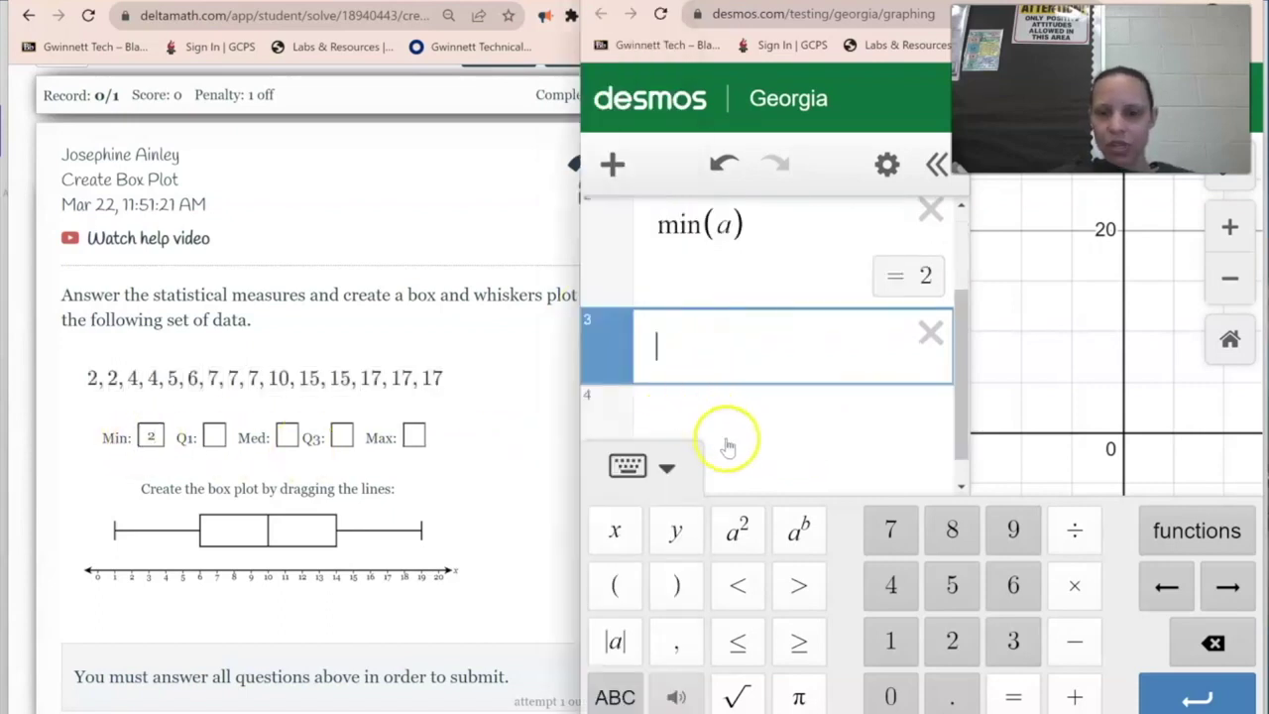
{"action": "left_click", "coordinate": [1224, 531]}
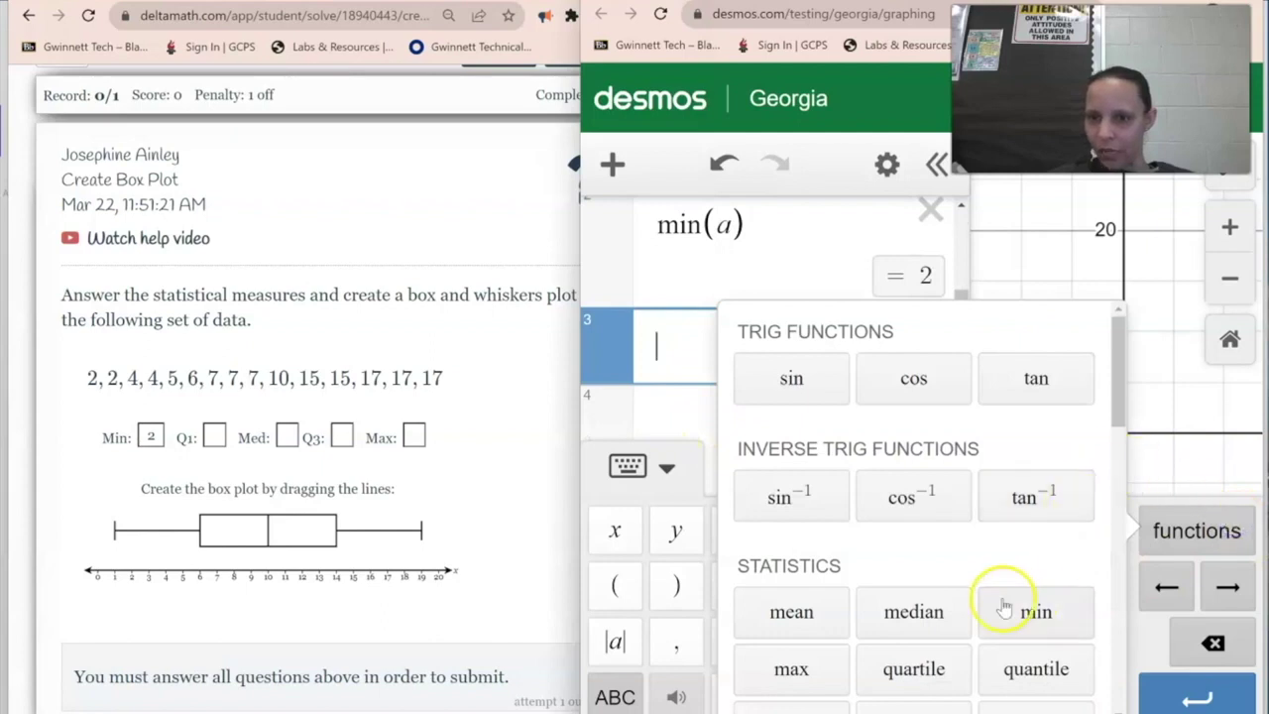
{"action": "scroll", "coordinate": [992, 590], "scroll_direction": "down", "scroll_amount": 3}
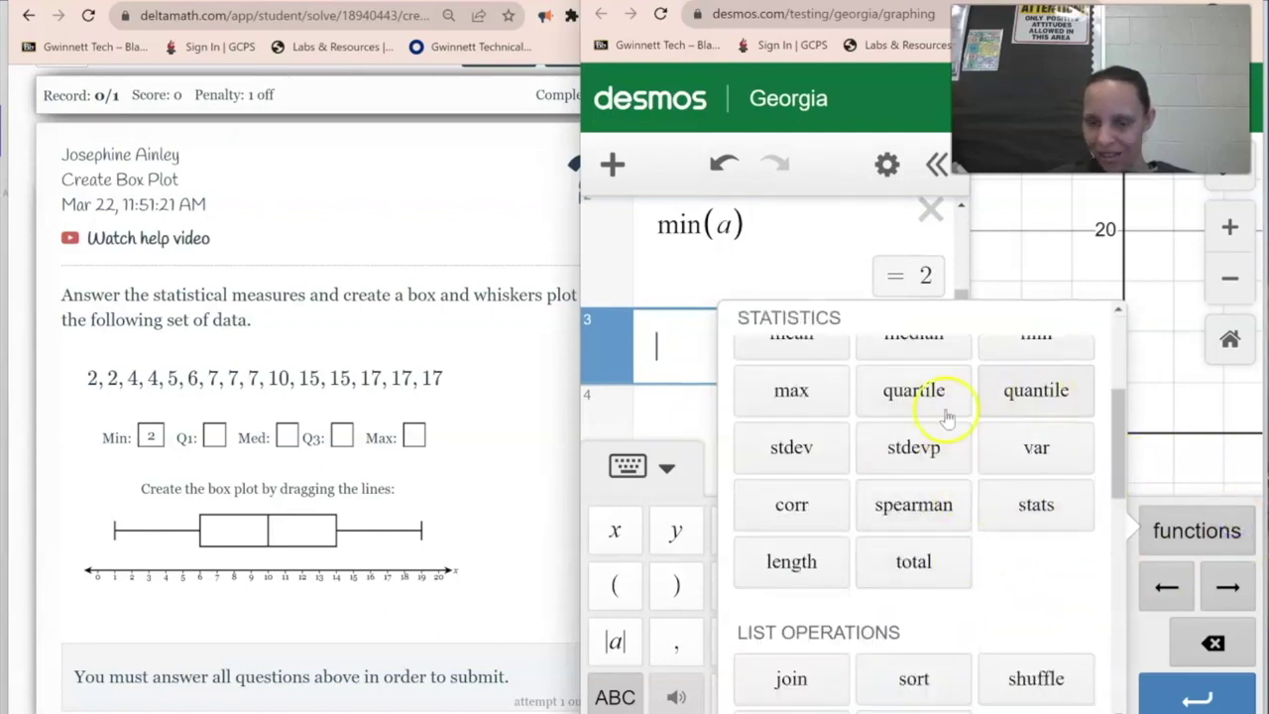
{"action": "left_click", "coordinate": [914, 390]}
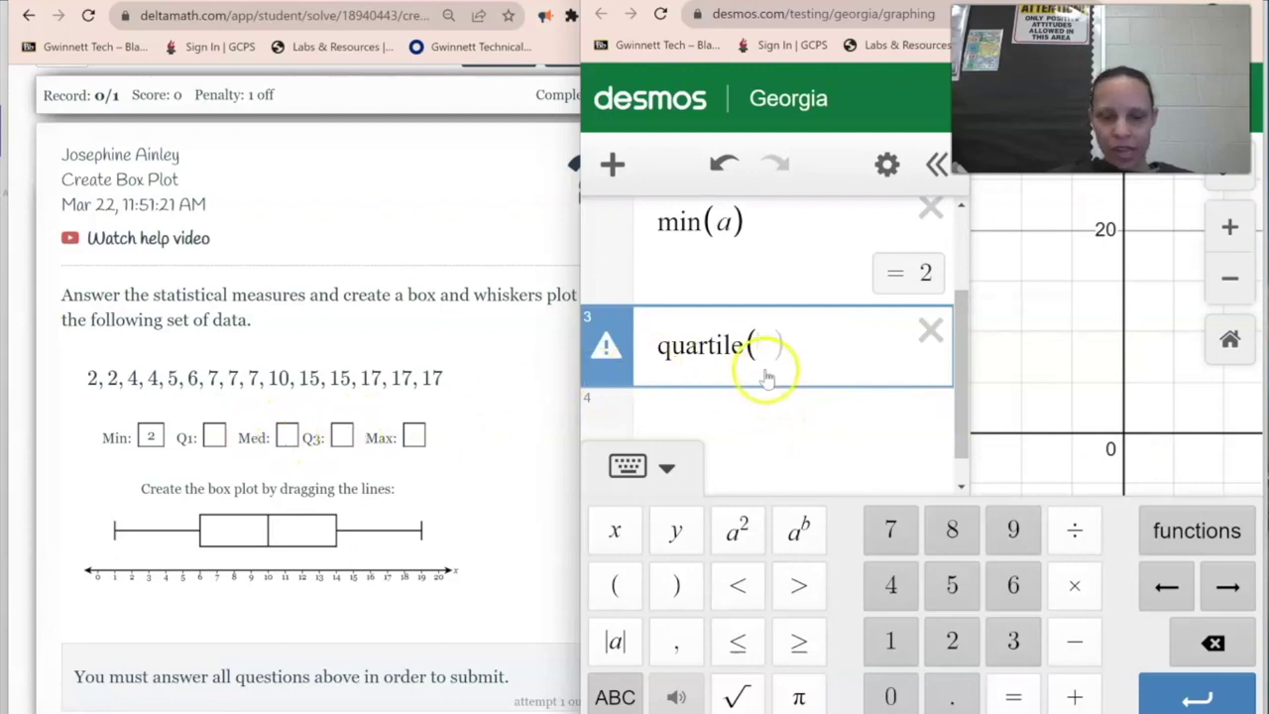
{"action": "type", "text": "1,a"}
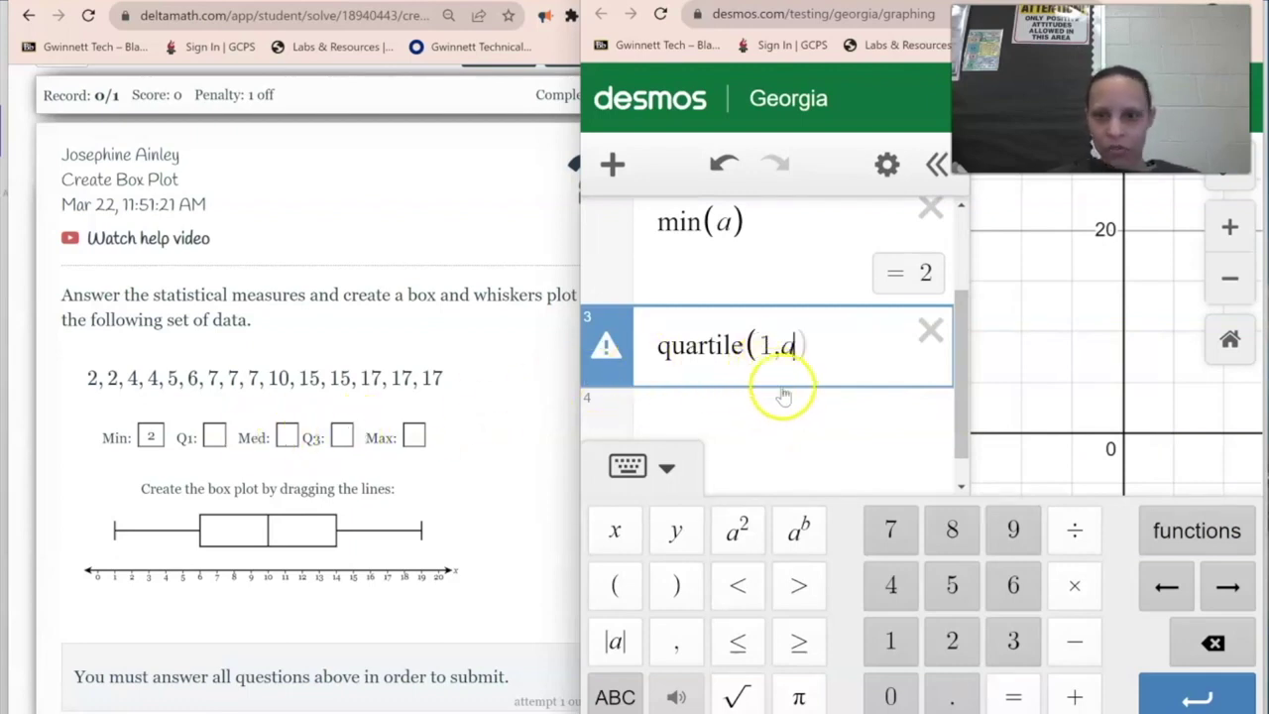
{"action": "key", "text": "BackSpace"}
{"action": "key", "text": "BackSpace"}
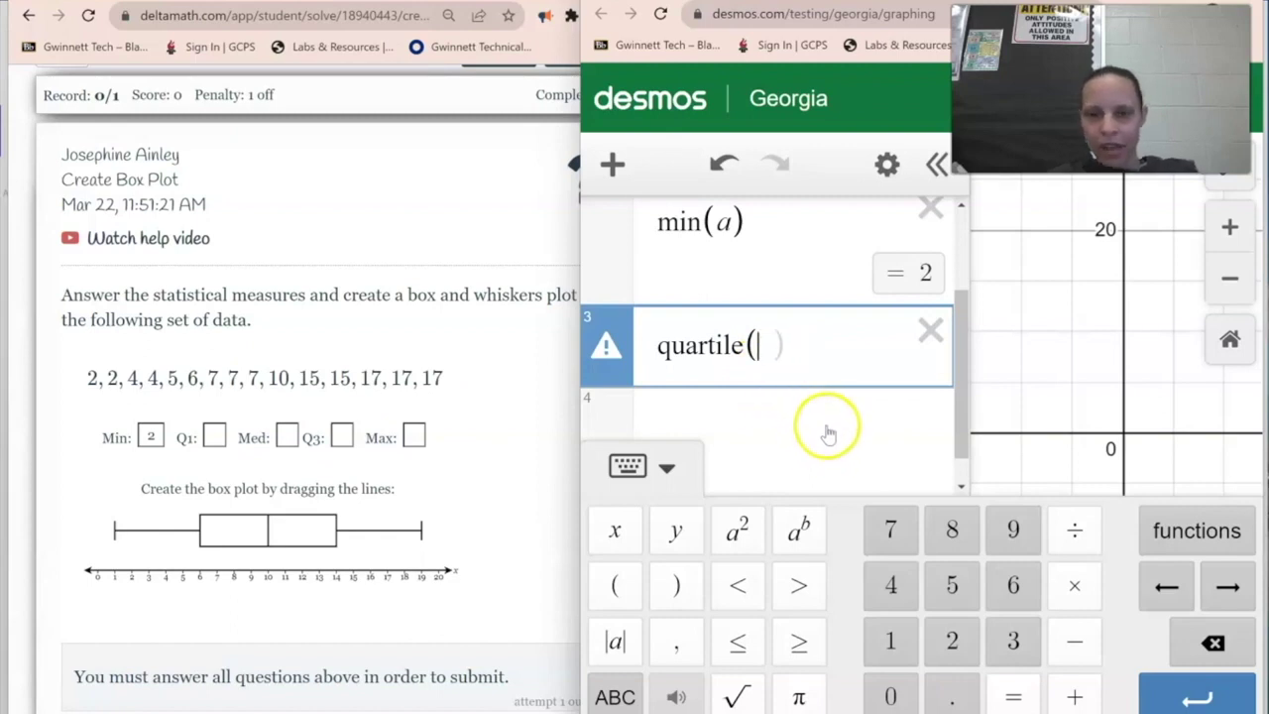
{"action": "type", "text": ",1"}
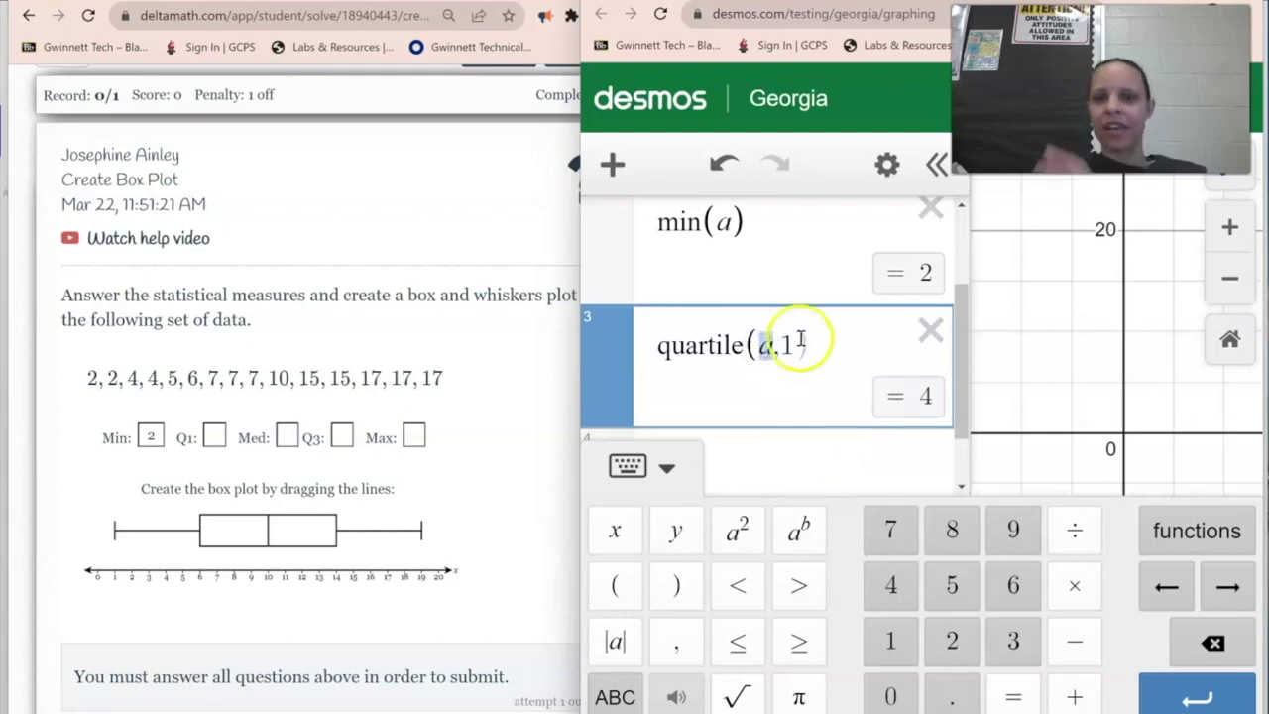
{"action": "double_click", "coordinate": [786, 342]}
{"action": "left_click", "coordinate": [214, 437]}
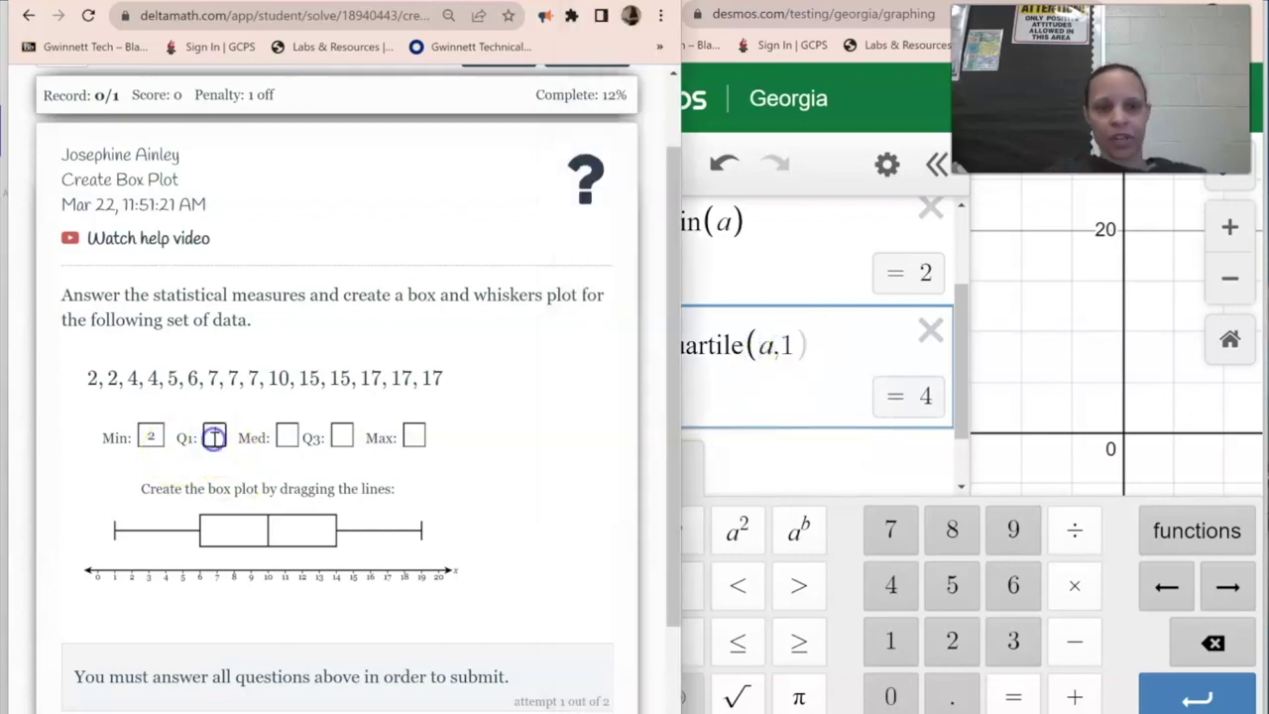
{"action": "type", "text": "4"}
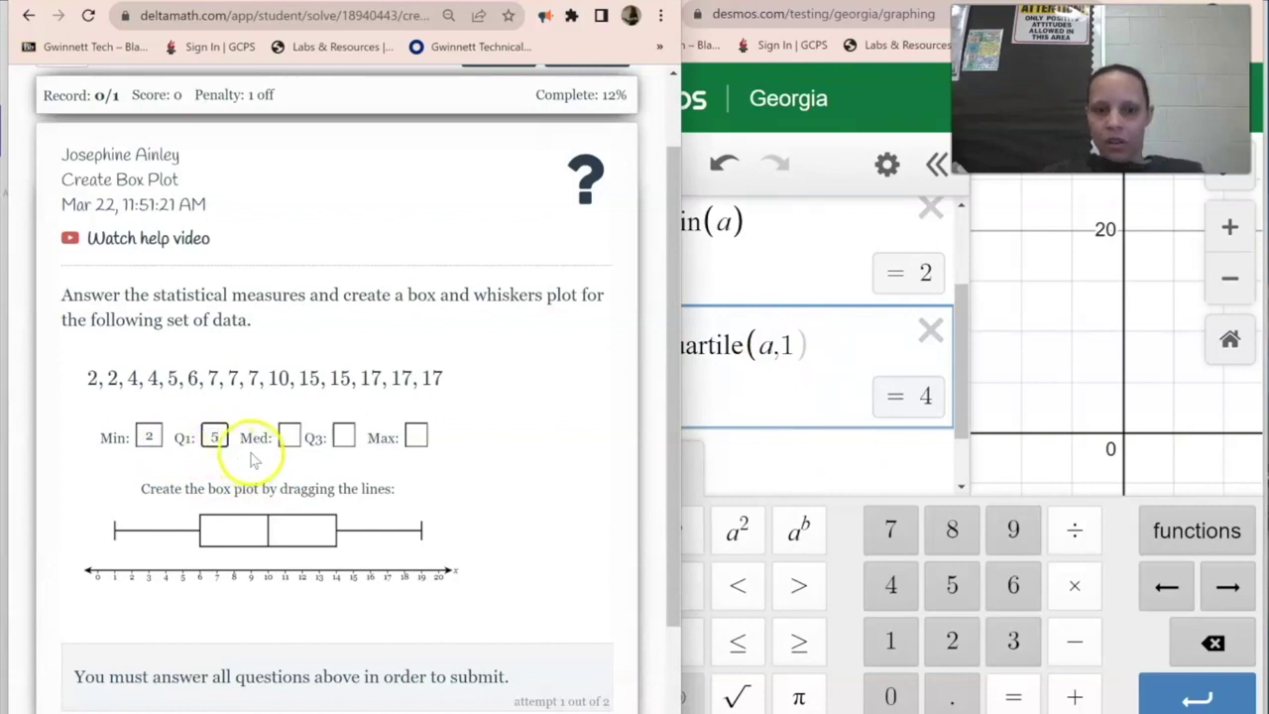
- Evaluate median(a) in a new Desmos expression and enter 7 as the Med value in DeltaMath
{"action": "left_click", "coordinate": [765, 442]}
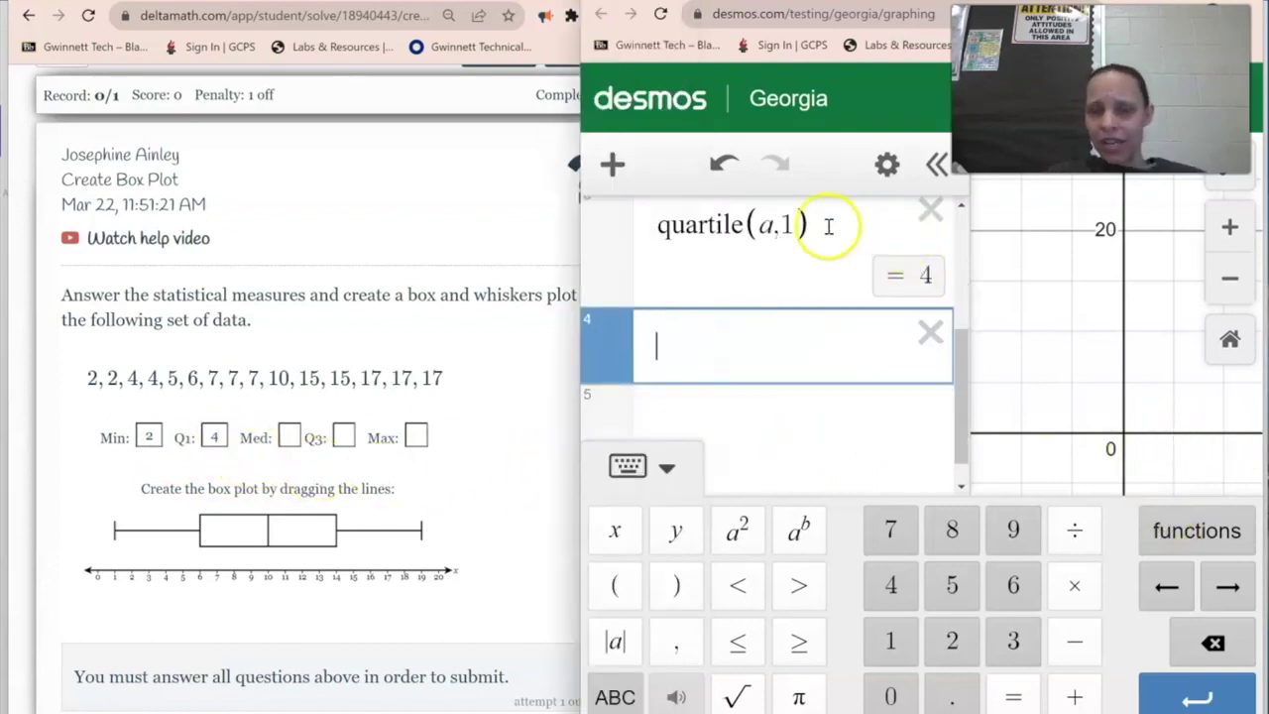
{"action": "left_click", "coordinate": [1176, 529]}
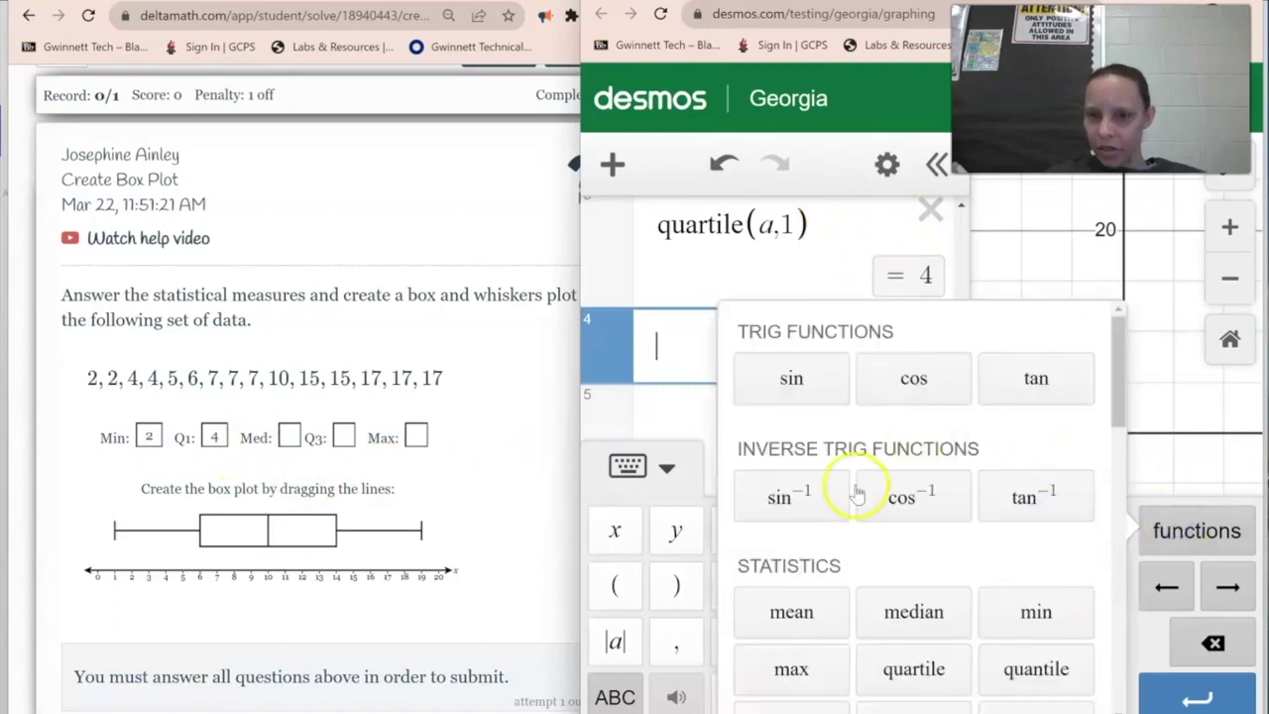
{"action": "scroll", "coordinate": [858, 494], "scroll_direction": "down", "scroll_amount": 2}
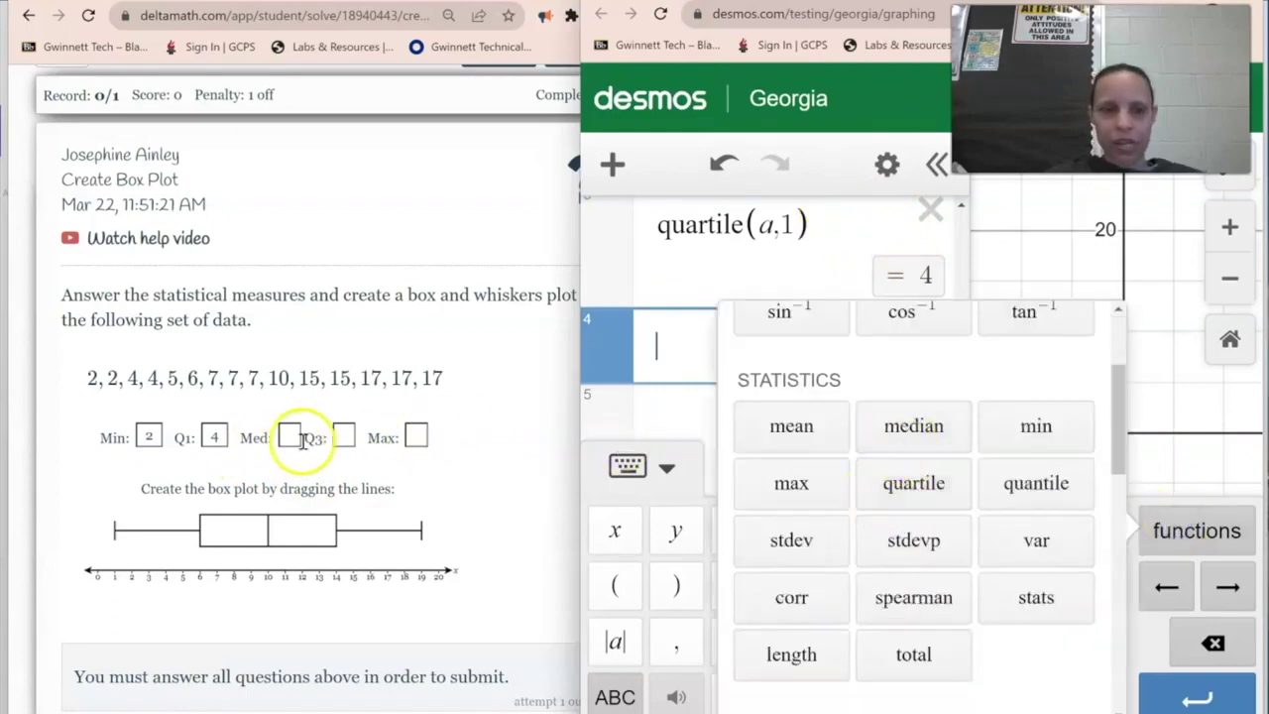
{"action": "left_click", "coordinate": [917, 426]}
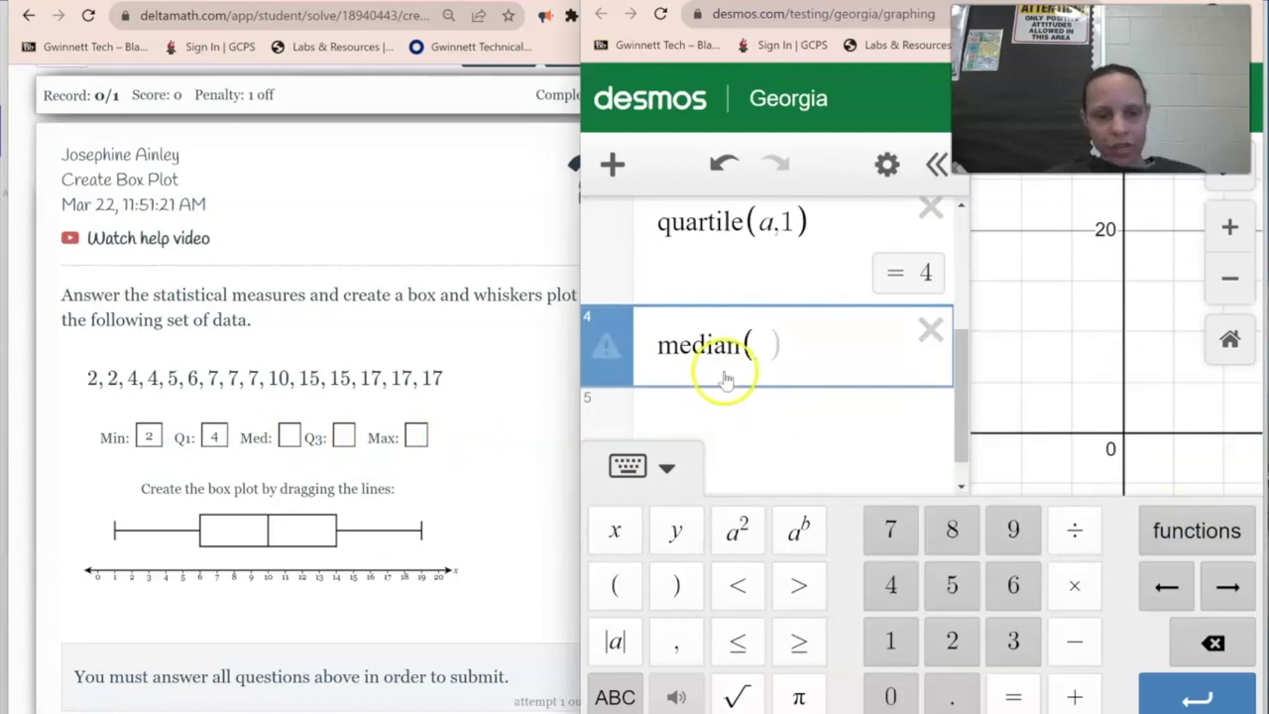
{"action": "type", "text": "a"}
{"action": "left_click", "coordinate": [295, 429]}
{"action": "type", "text": "7"}
- Evaluate quartile(a,3) in a new Desmos expression and enter 15 as Q3 in DeltaMath
{"action": "left_click", "coordinate": [751, 430]}
{"action": "left_click", "coordinate": [750, 431]}
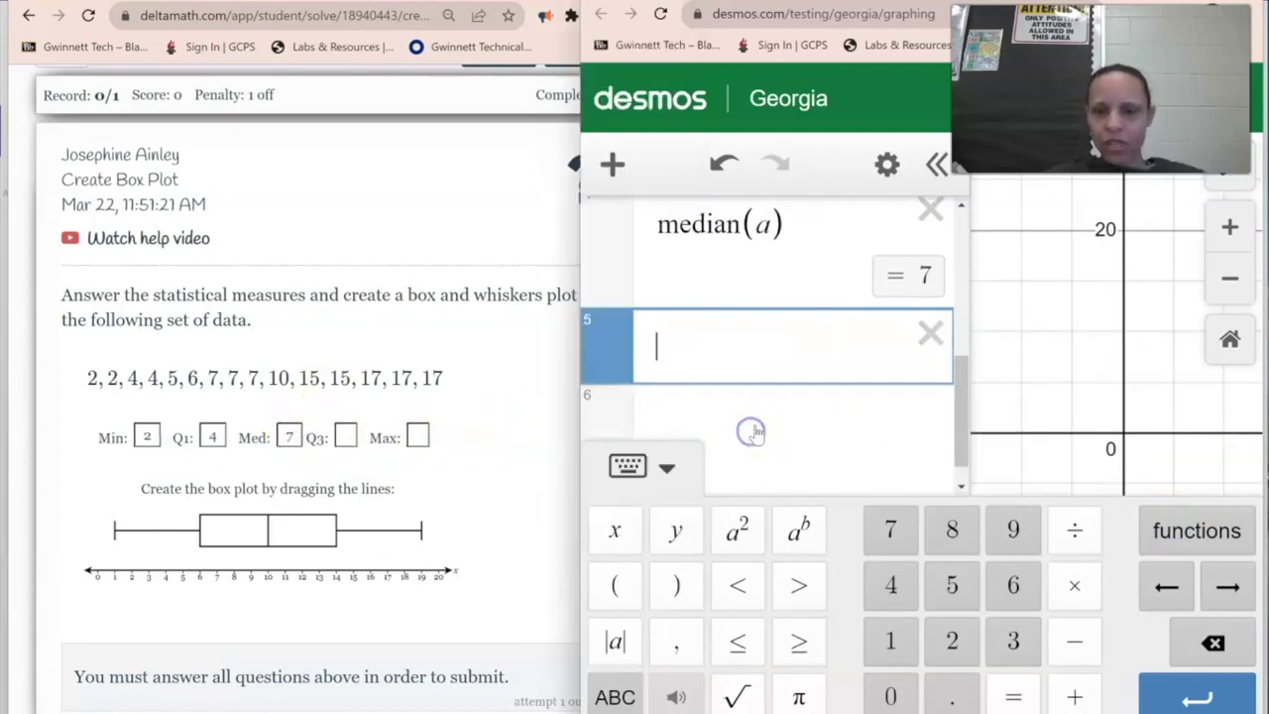
{"action": "left_click", "coordinate": [1227, 515]}
{"action": "scroll", "coordinate": [920, 495], "scroll_direction": "down", "scroll_amount": 3}
{"action": "left_click", "coordinate": [918, 395]}
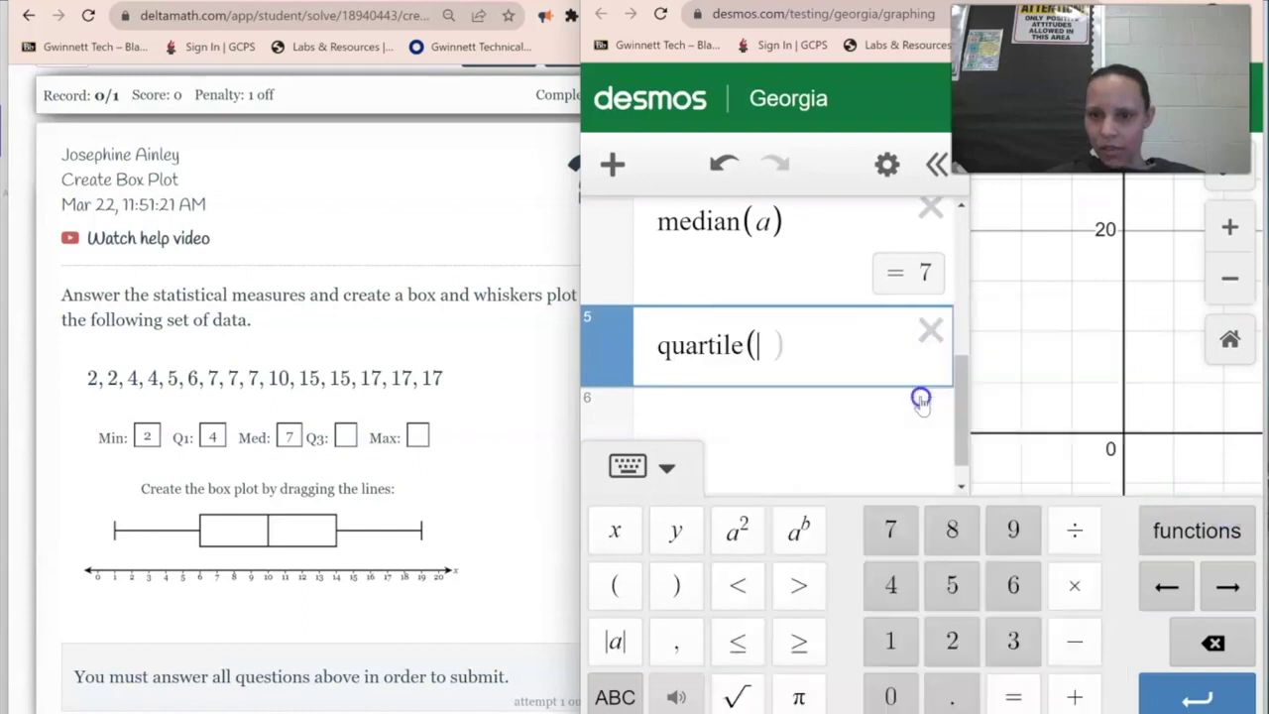
{"action": "type", "text": "a"}
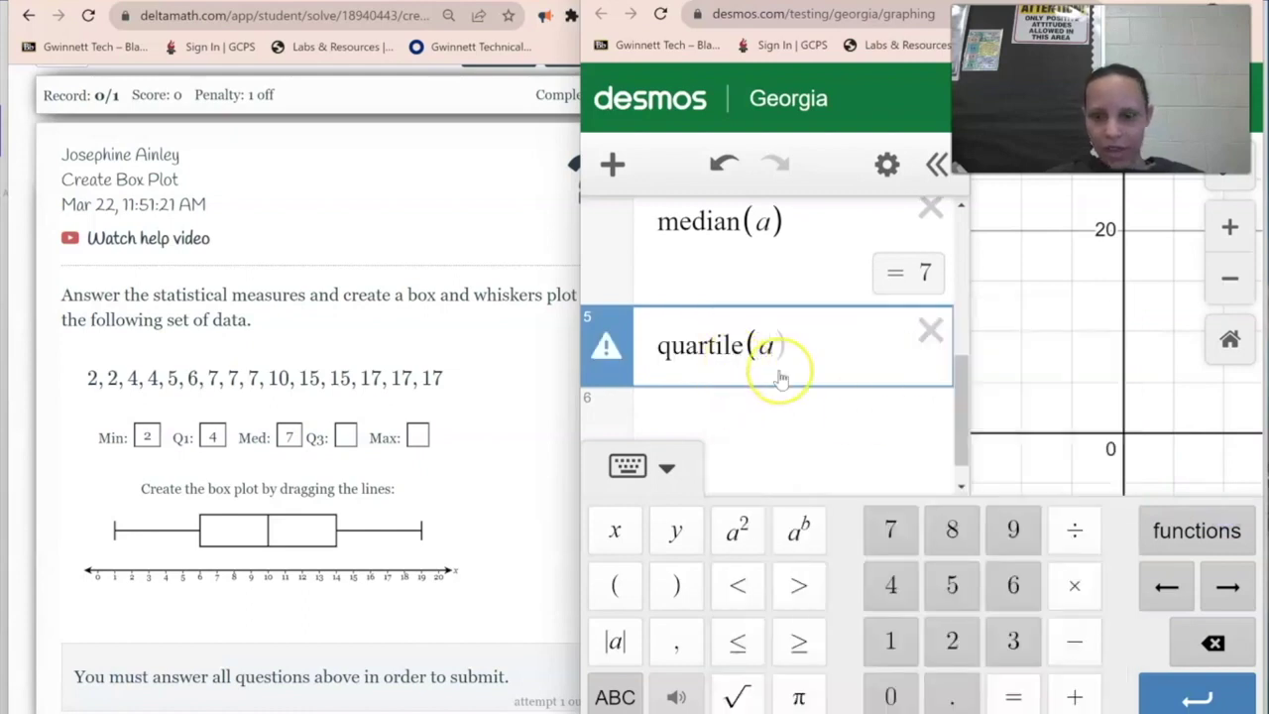
{"action": "type", "text": ",3"}
{"action": "left_click", "coordinate": [345, 437]}
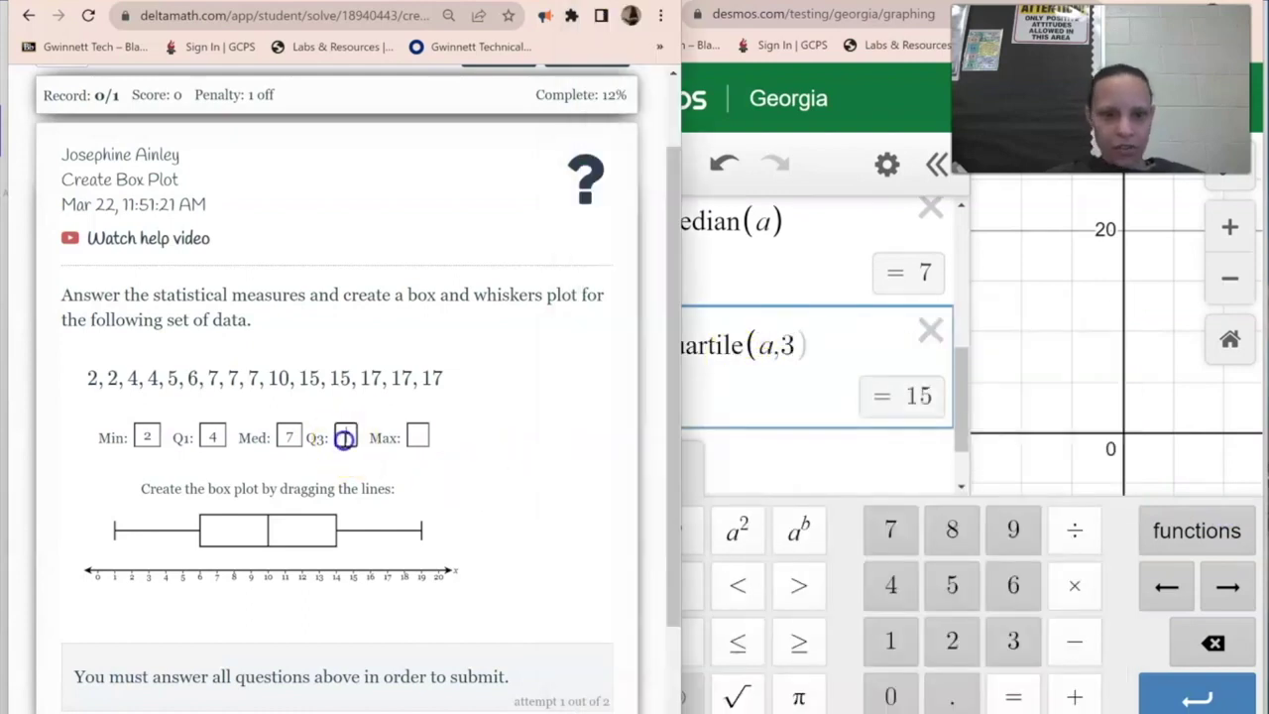
{"action": "type", "text": "15"}
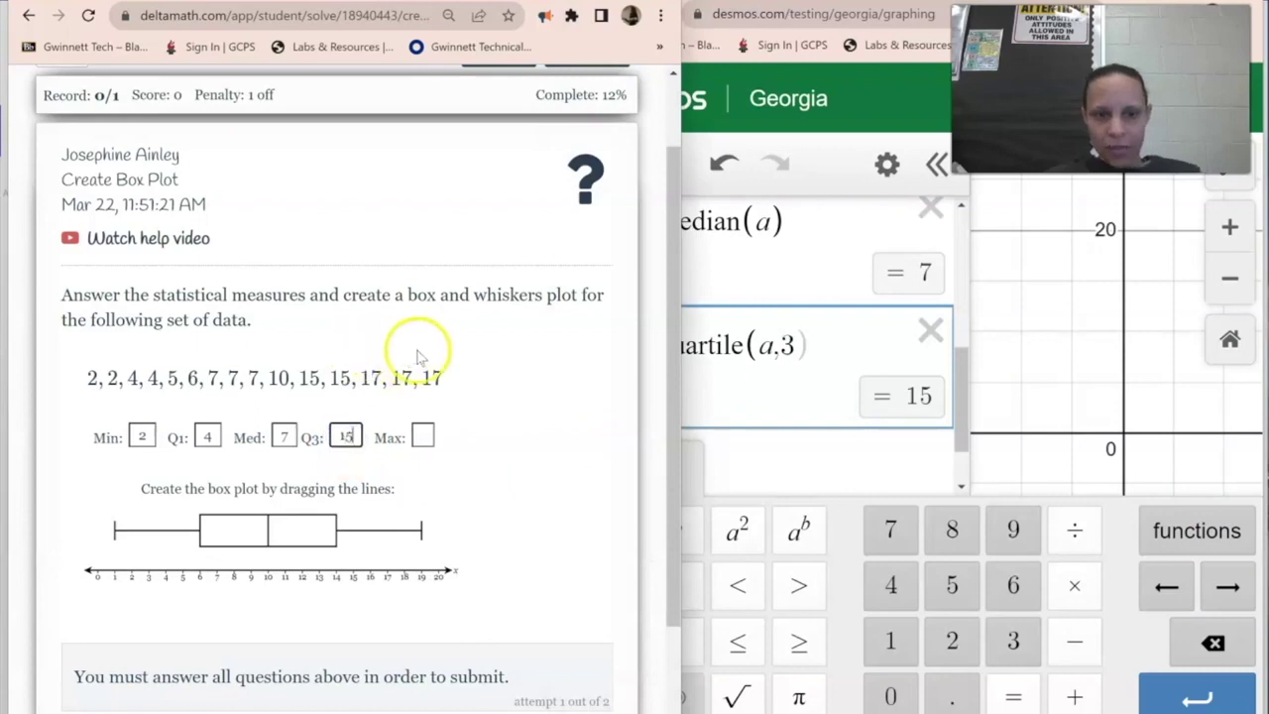
- Evaluate max(a) in a new Desmos expression and enter 17 as the Max in DeltaMath
{"action": "left_click", "coordinate": [778, 456]}
{"action": "left_click", "coordinate": [1213, 526]}
{"action": "scroll", "coordinate": [980, 594], "scroll_direction": "down", "scroll_amount": 3}
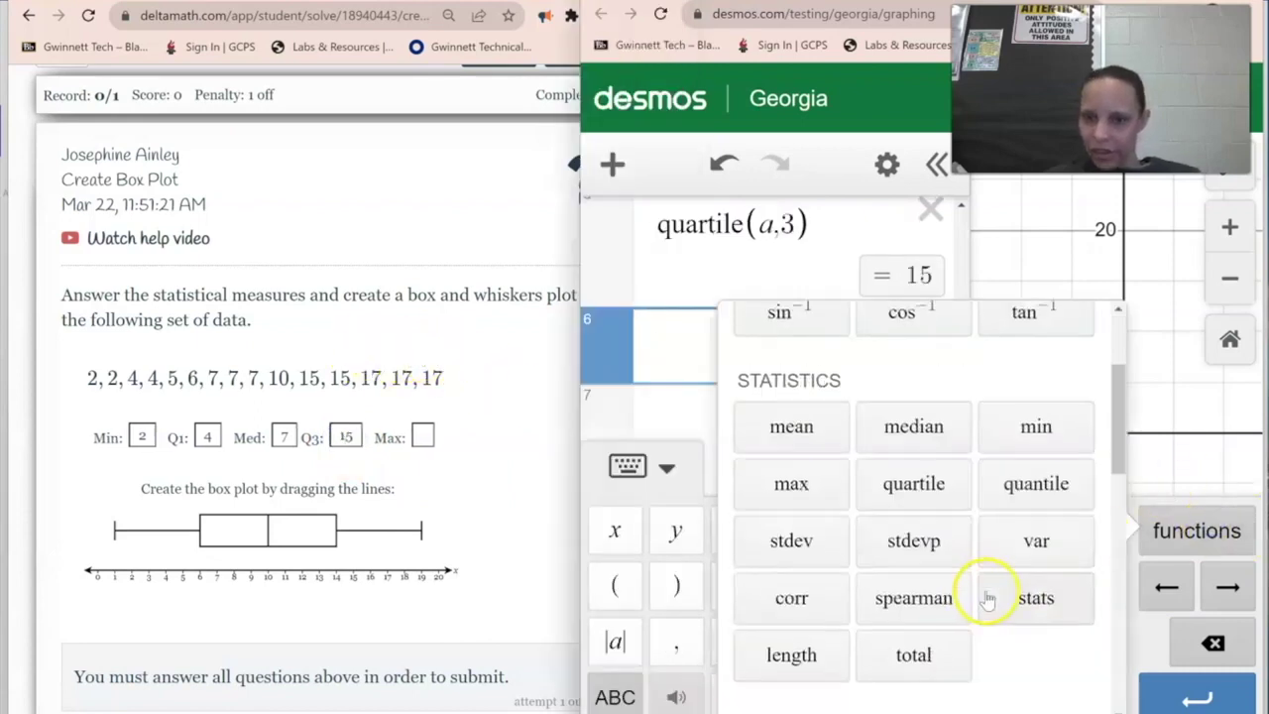
{"action": "left_click", "coordinate": [784, 487]}
{"action": "type", "text": "q"}
{"action": "key", "text": "BackSpace"}
{"action": "type", "text": "ax(a"}
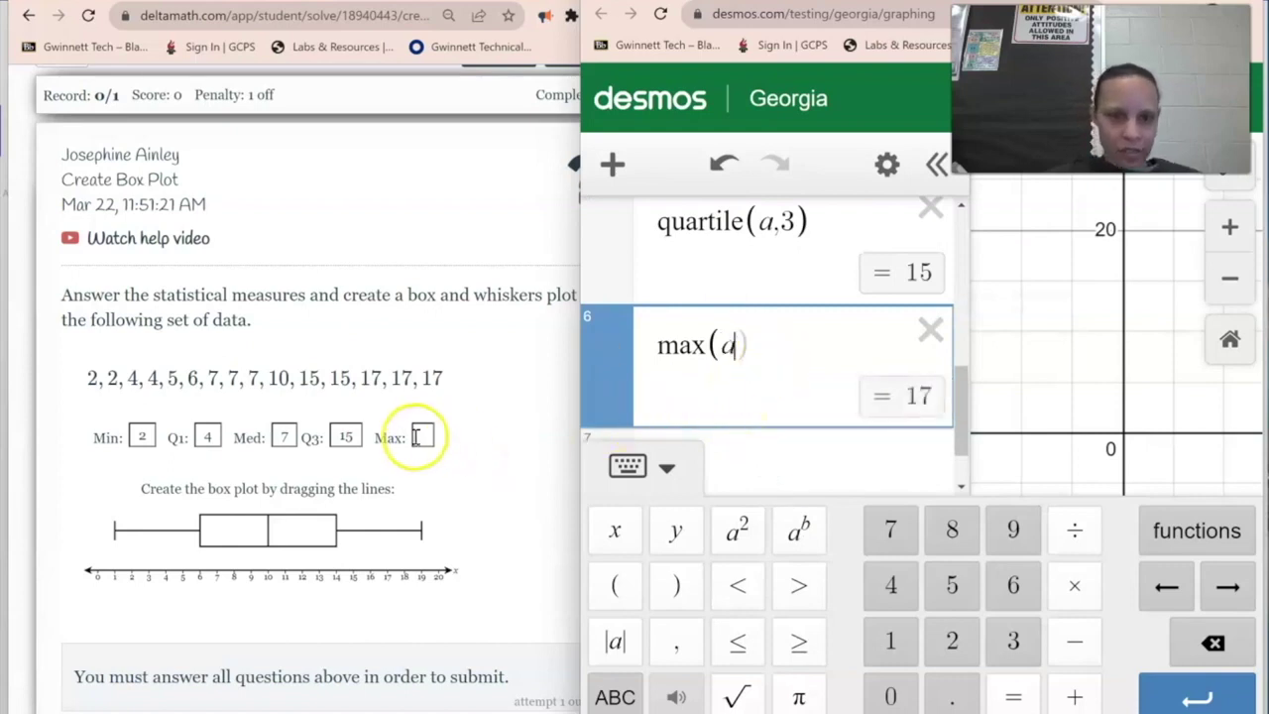
{"action": "left_click", "coordinate": [423, 437]}
{"action": "type", "text": "17"}
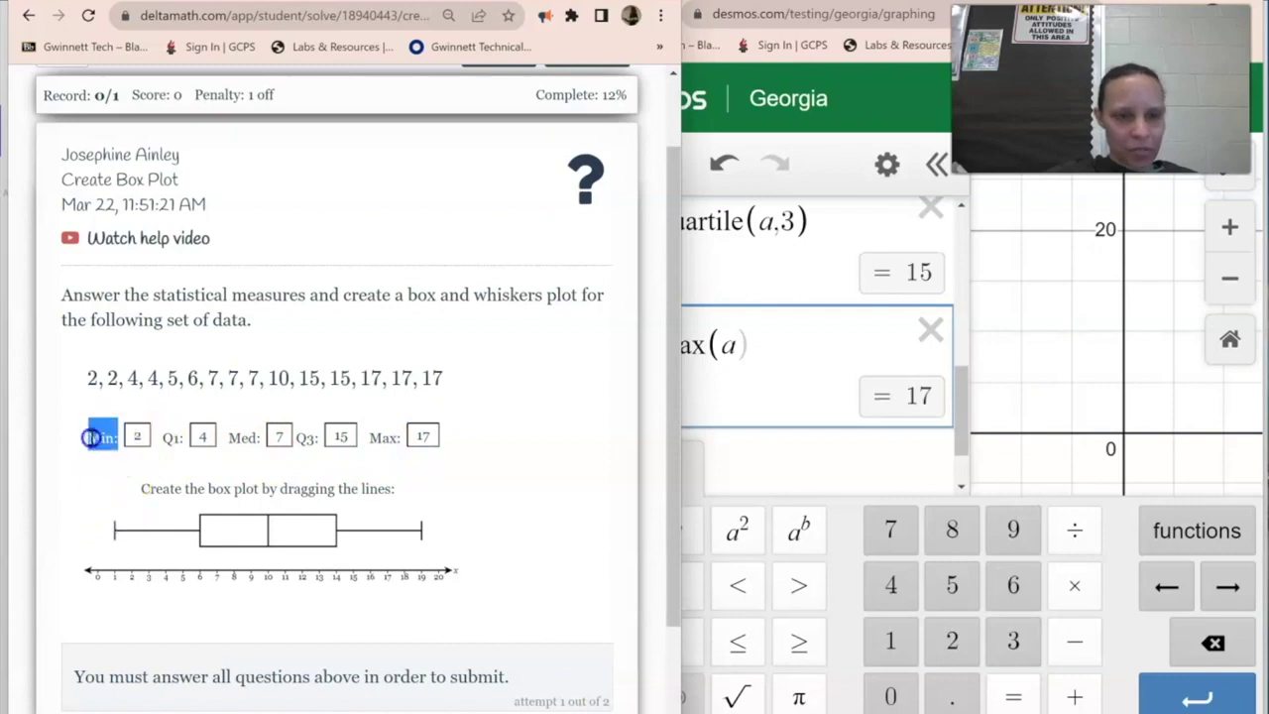
- Adjust the box plot lines to minimum 2, Q1 4, median 7, Q3 15 and maximum 17
{"action": "left_click", "coordinate": [121, 538]}
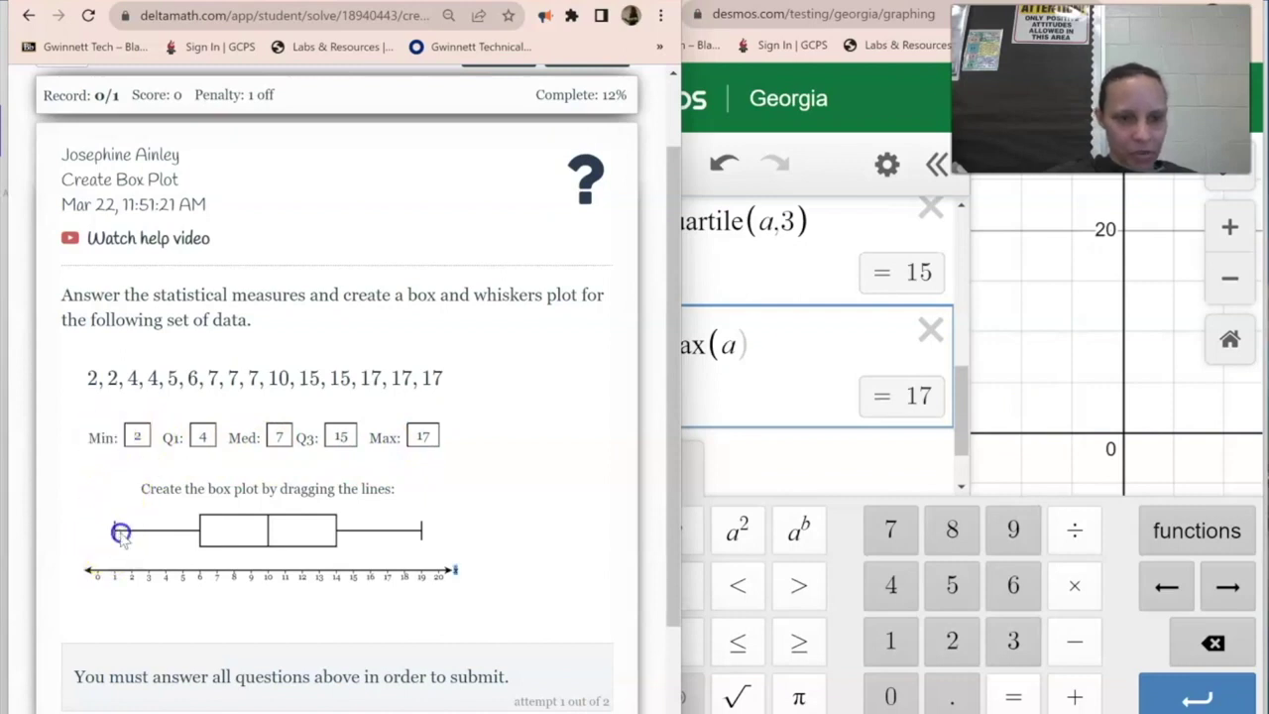
{"action": "left_click_drag", "start_coordinate": [120, 533], "coordinate": [130, 532]}
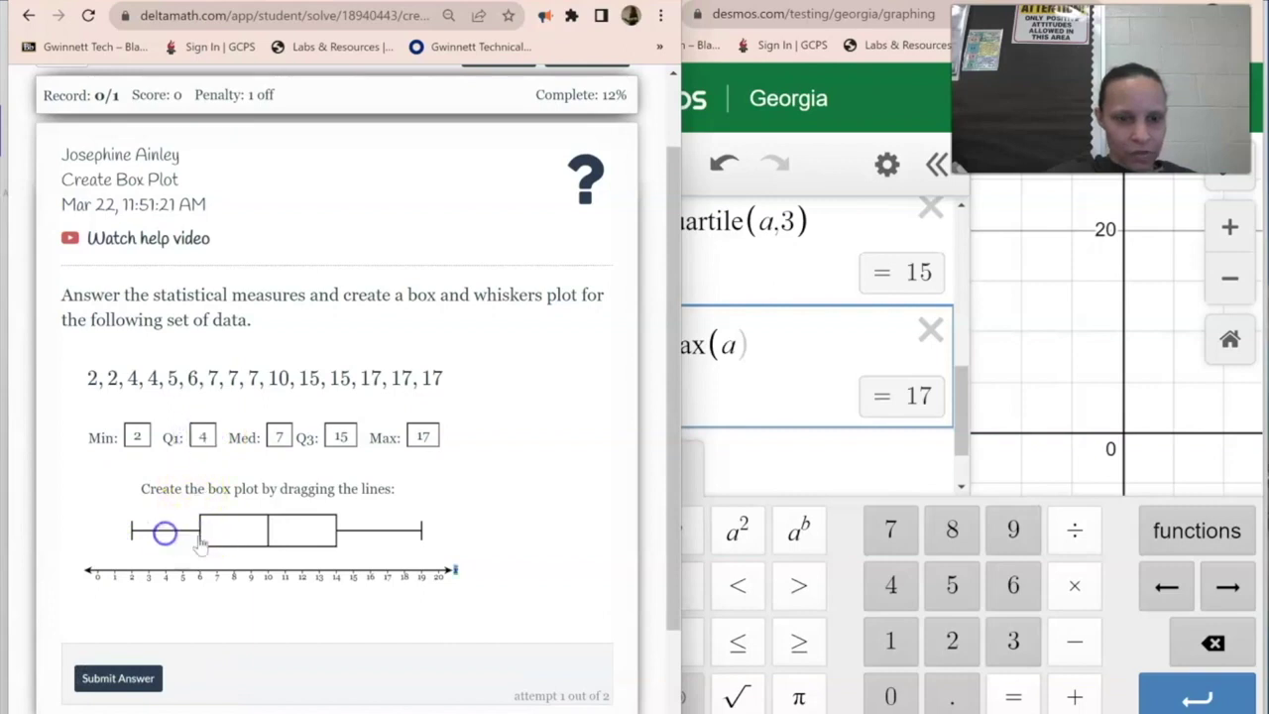
{"action": "double_click", "coordinate": [280, 437]}
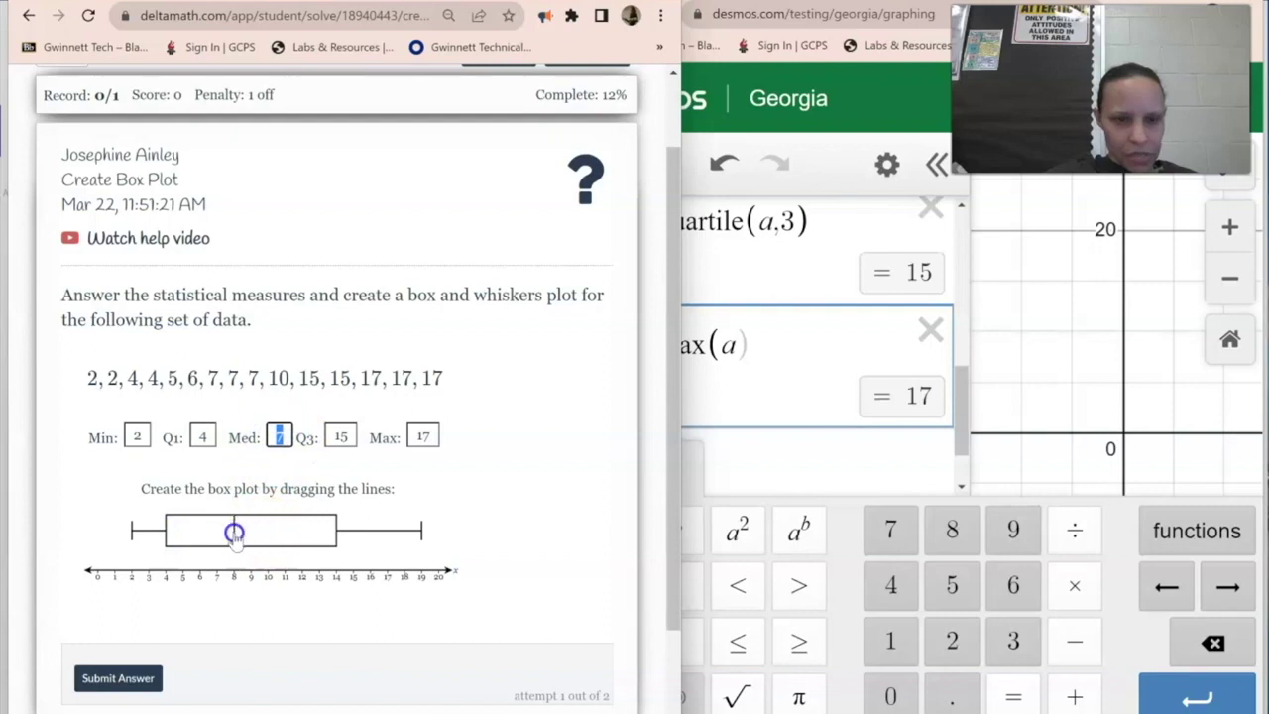
{"action": "double_click", "coordinate": [340, 436]}
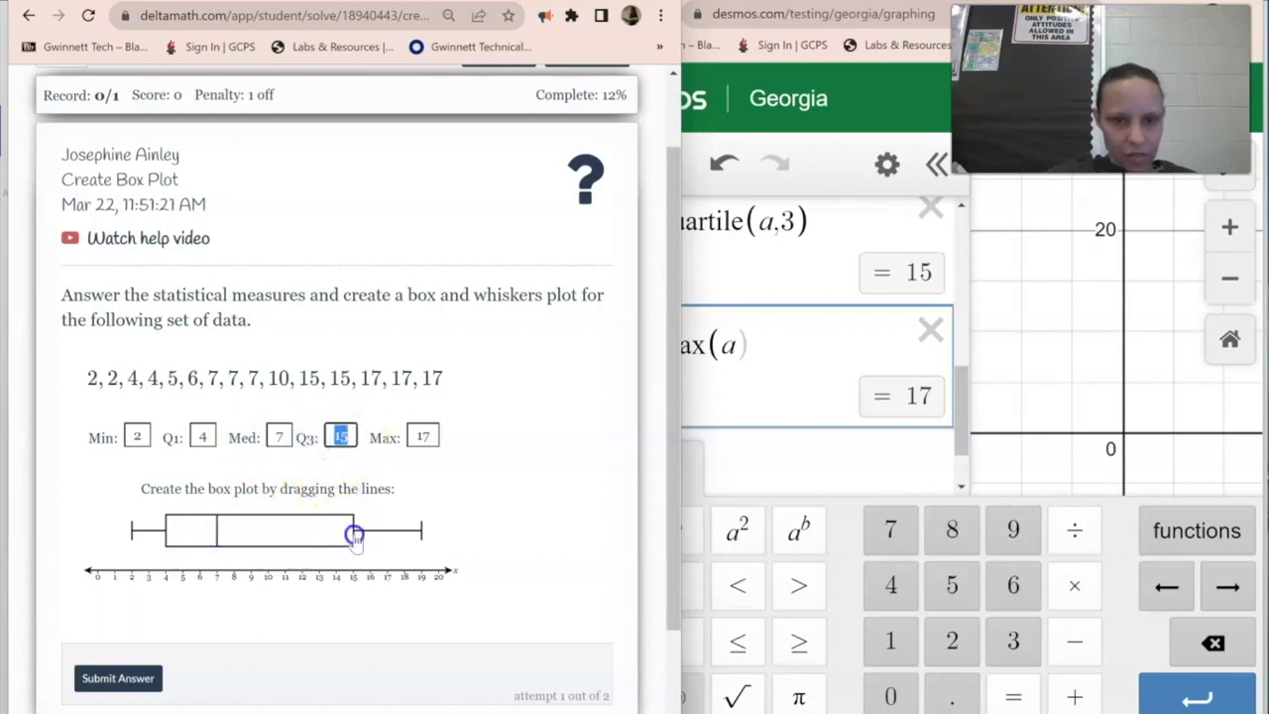
{"action": "double_click", "coordinate": [437, 434]}
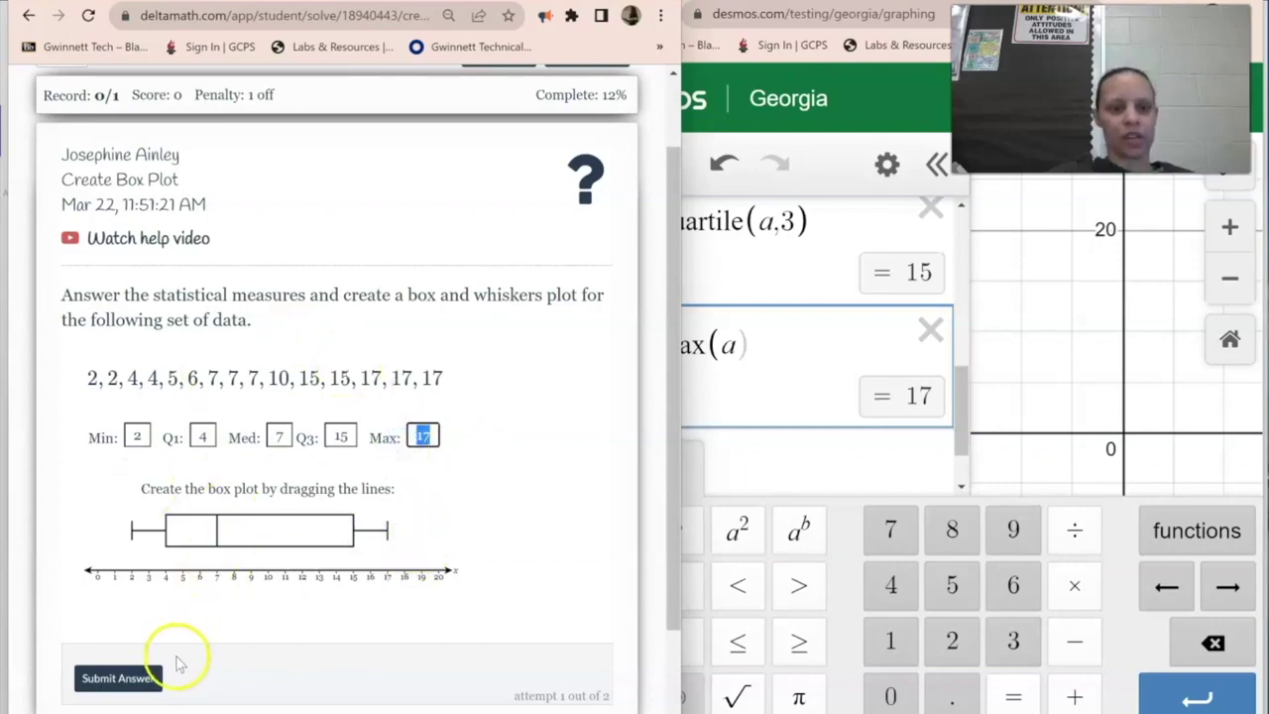
- Submit the Create Box Plot answer and return to the assignment's problem list
{"action": "left_click", "coordinate": [147, 678]}
{"action": "left_click", "coordinate": [504, 306]}
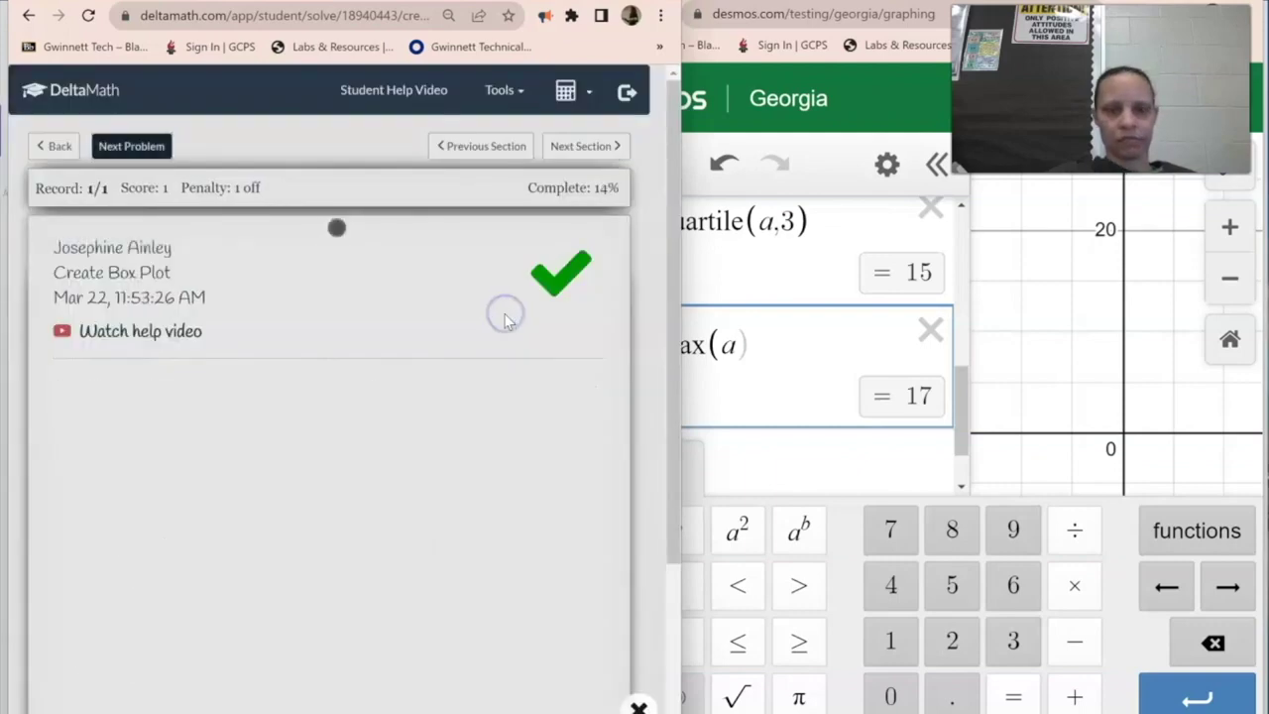
{"action": "left_click", "coordinate": [60, 146]}
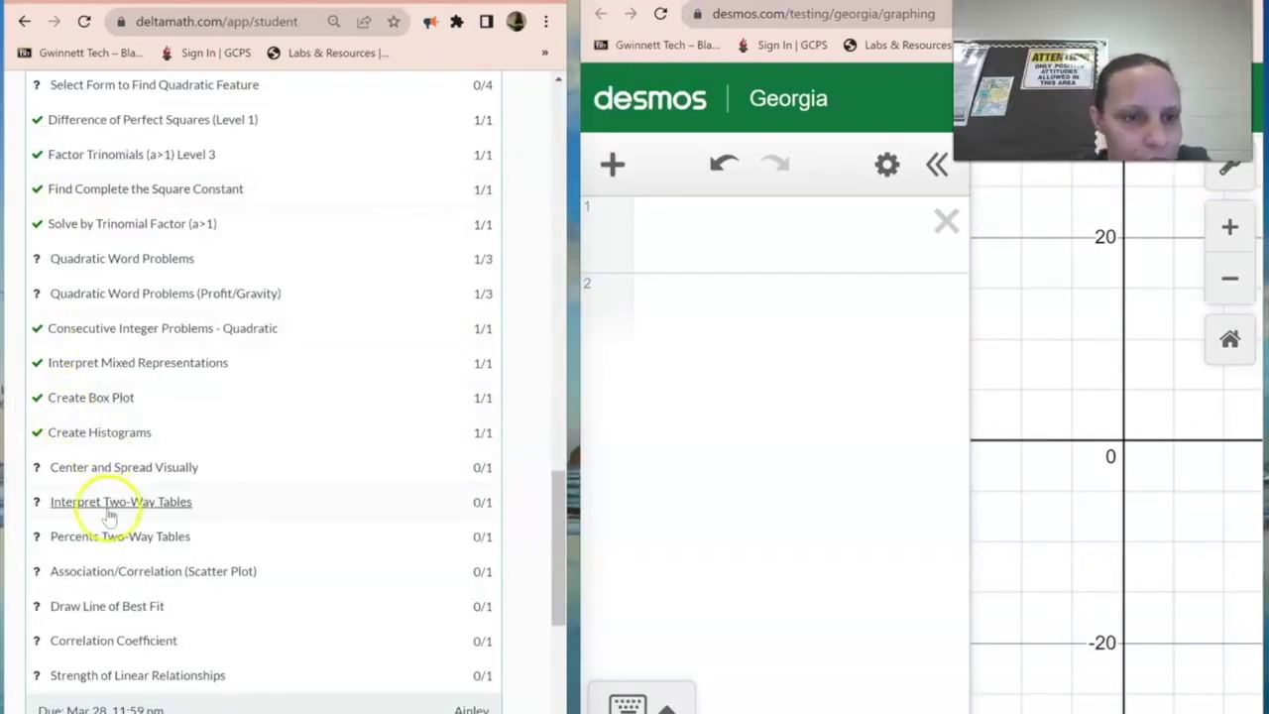
- Open the Center and Spread Visually problem and bring both dot plots and the comparison sentences into view
{"action": "left_click", "coordinate": [106, 475]}
{"action": "scroll", "coordinate": [311, 481], "scroll_direction": "down", "scroll_amount": 2}
{"action": "scroll", "coordinate": [312, 483], "scroll_direction": "down", "scroll_amount": 2}
{"action": "scroll", "coordinate": [315, 455], "scroll_direction": "up", "scroll_amount": 1}
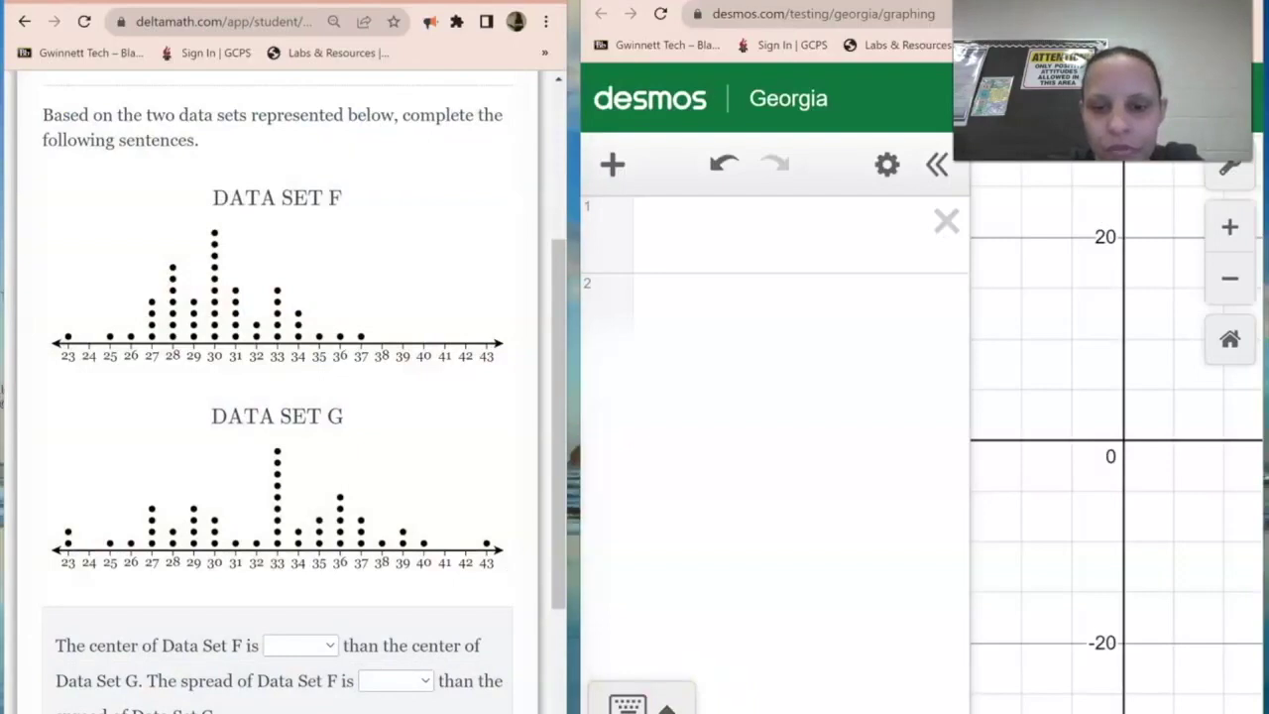
- Capture the problem as a screenshot and mark the spreads under Data Set F and Data Set G with a highlighter
{"action": "left_click", "coordinate": [500, 295]}
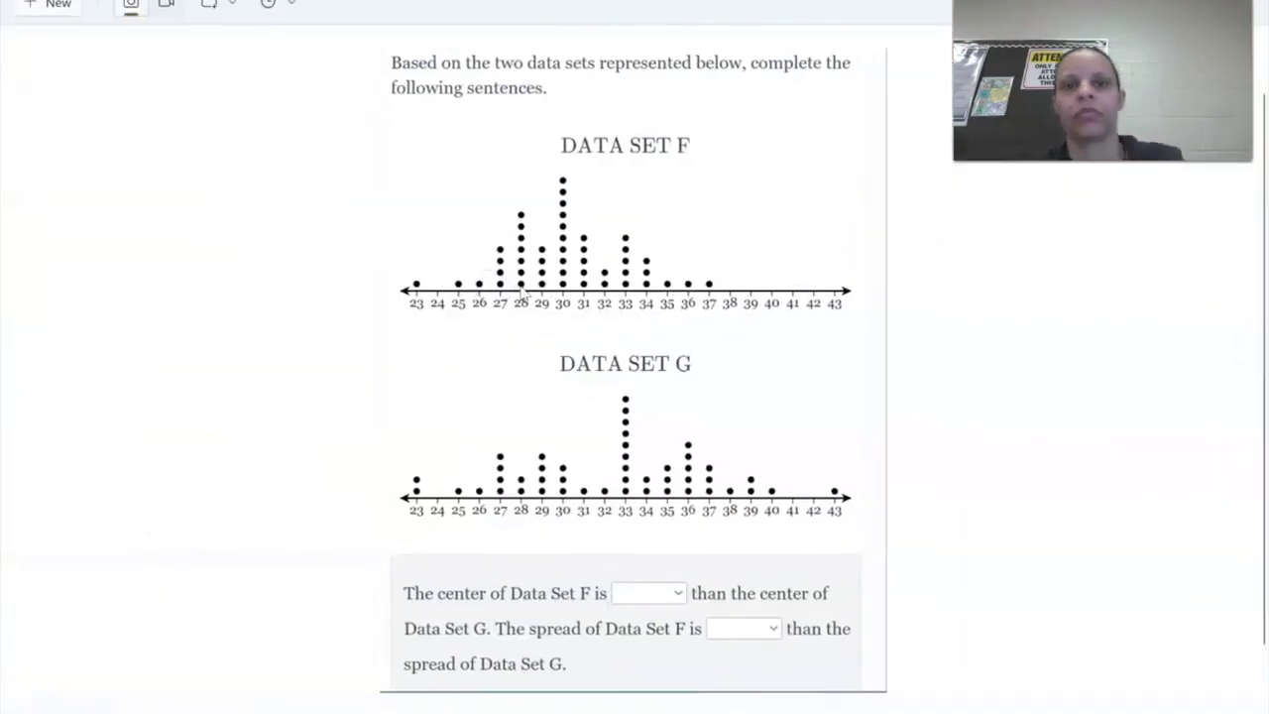
{"action": "scroll", "coordinate": [522, 291], "scroll_direction": "up", "scroll_amount": 2}
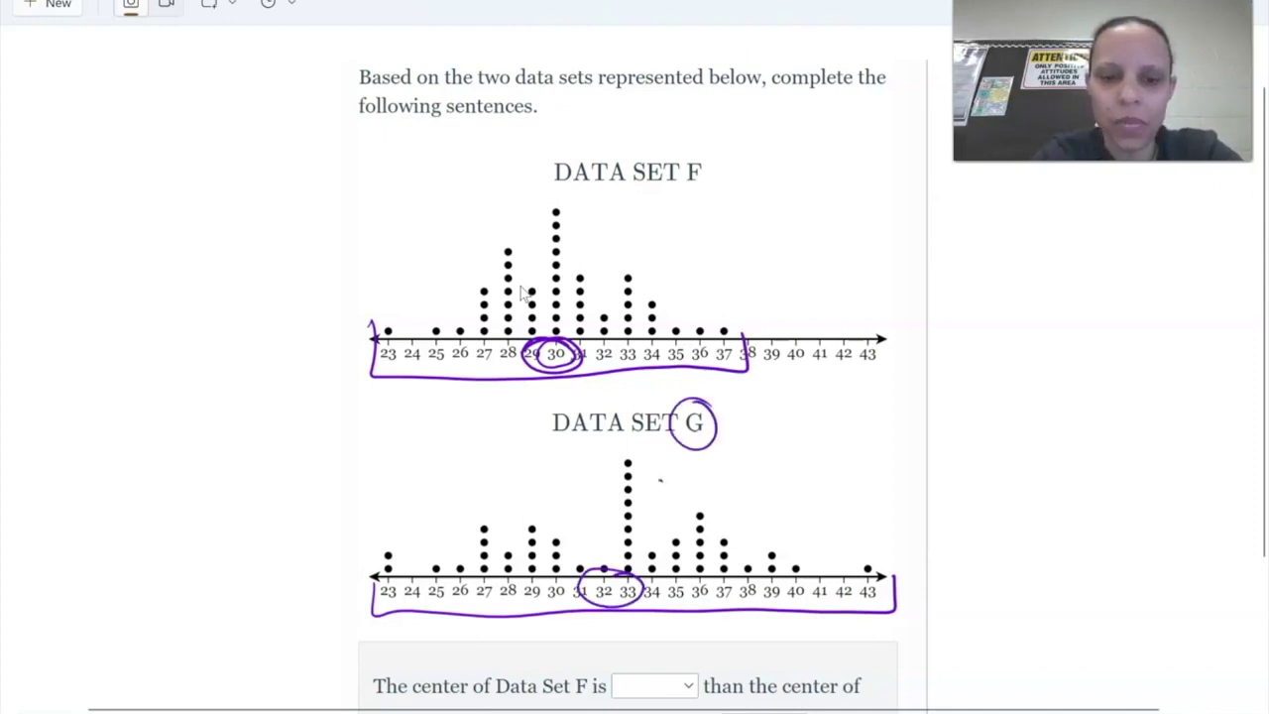
{"action": "mouse_move", "coordinate": [374, 342]}
{"action": "left_mouse_down"}
{"action": "mouse_move", "coordinate": [383, 379]}
{"action": "mouse_move", "coordinate": [714, 372]}
{"action": "left_mouse_up"}
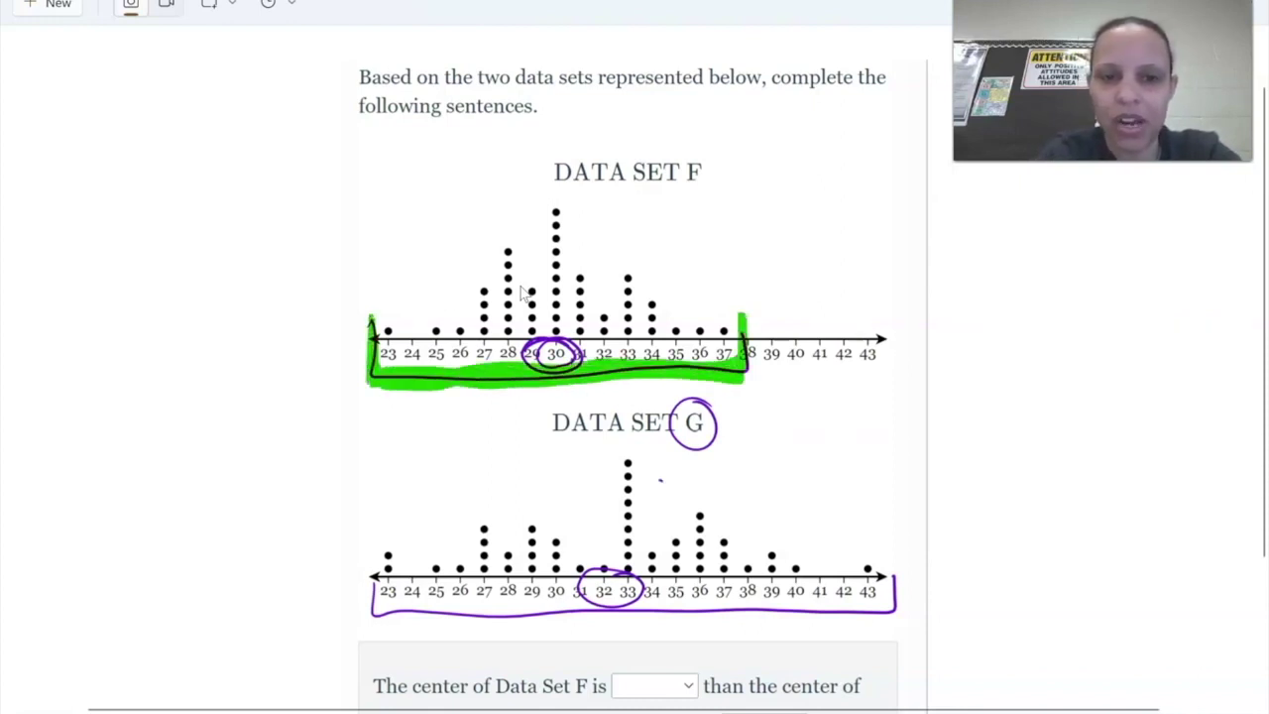
{"action": "mouse_move", "coordinate": [369, 606]}
{"action": "left_mouse_down"}
{"action": "mouse_move", "coordinate": [883, 613]}
{"action": "mouse_move", "coordinate": [575, 626]}
{"action": "left_mouse_up"}
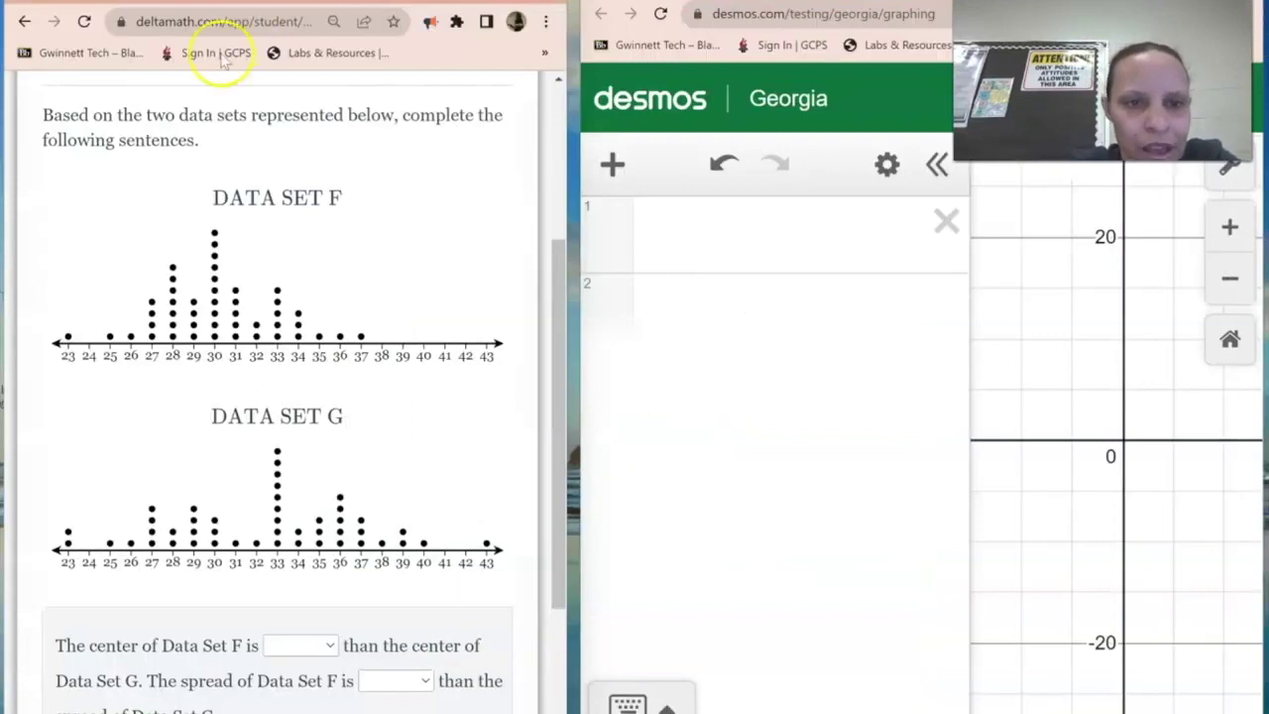
- Answer that both the center and the spread of Data Set F are less than those of Data Set G
{"action": "left_click", "coordinate": [317, 646]}
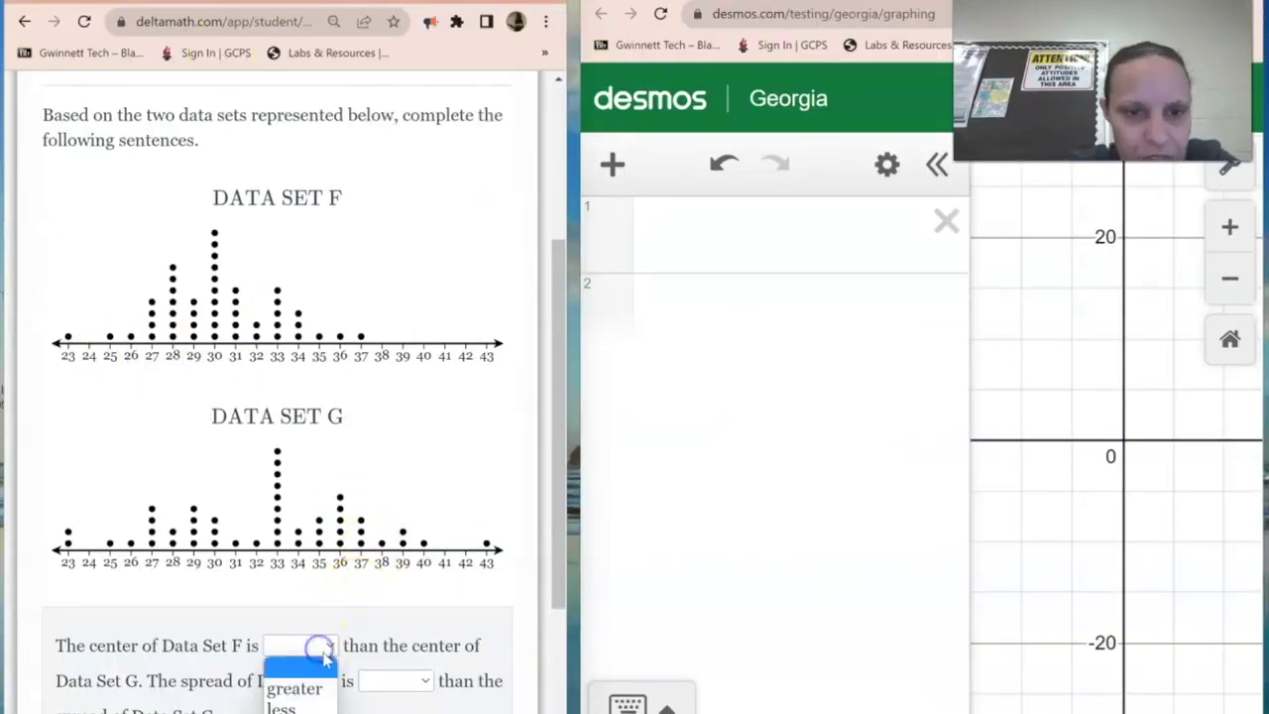
{"action": "left_click", "coordinate": [298, 707]}
{"action": "scroll", "coordinate": [169, 674], "scroll_direction": "down", "scroll_amount": 1}
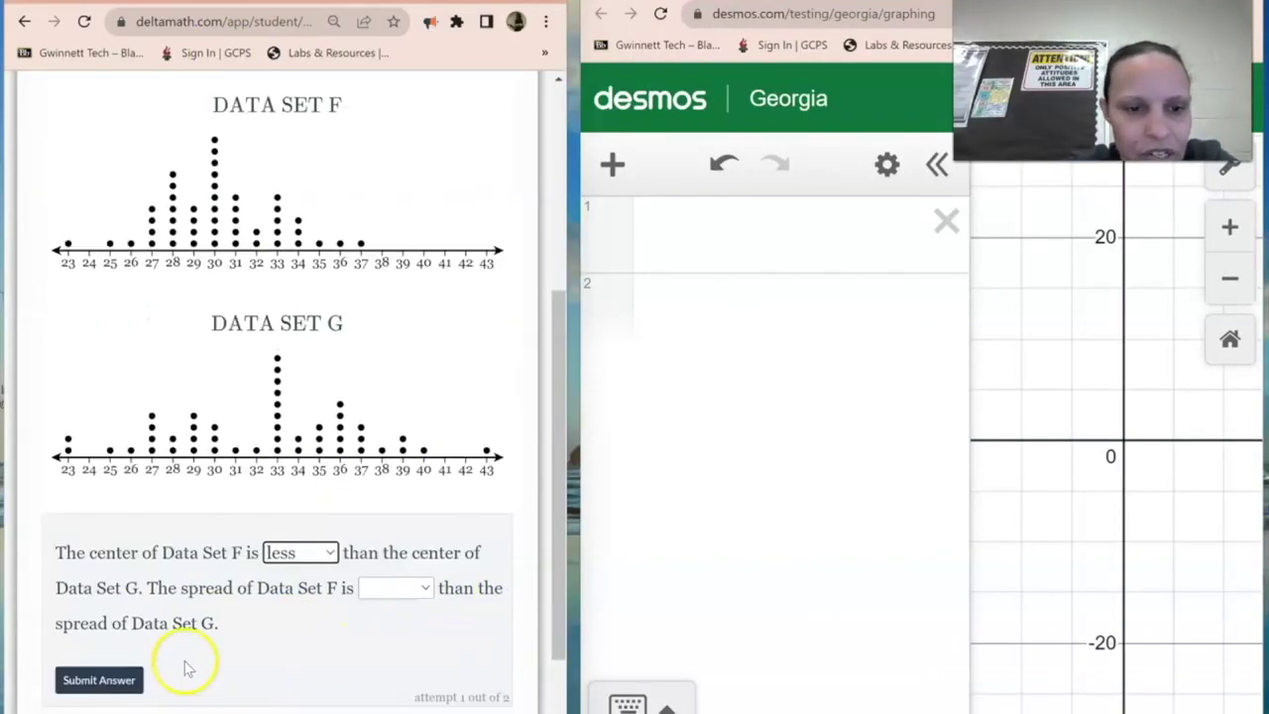
{"action": "left_click", "coordinate": [387, 589]}
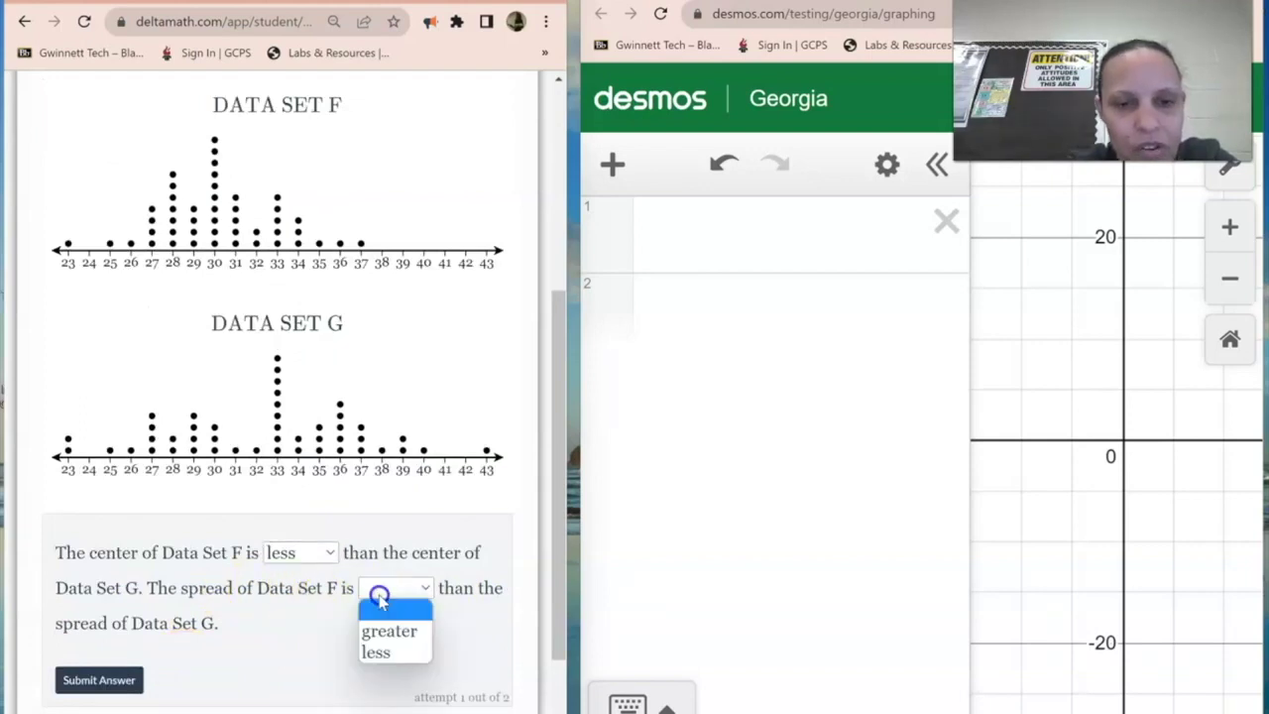
{"action": "left_click", "coordinate": [383, 652]}
- Reveal the solution for Data Sets F and G instead of submitting, and go to the next problem
{"action": "scroll", "coordinate": [138, 644], "scroll_direction": "up", "scroll_amount": 4}
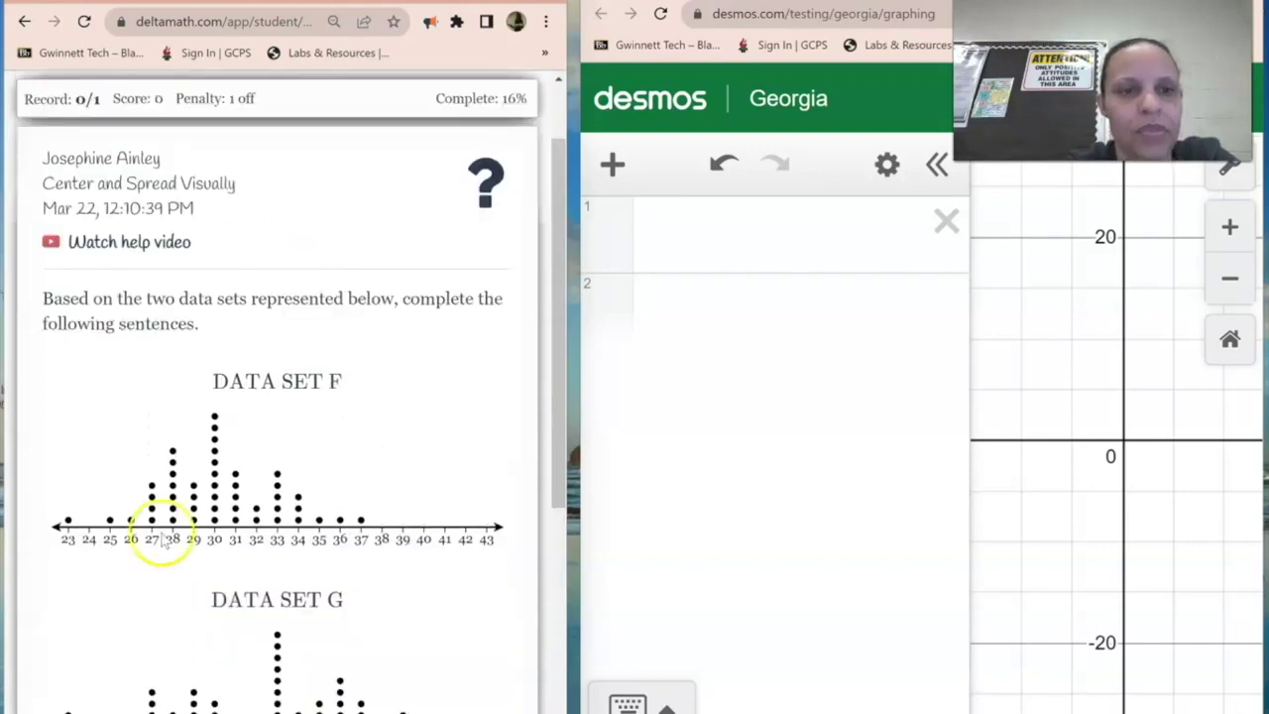
{"action": "left_click", "coordinate": [392, 151]}
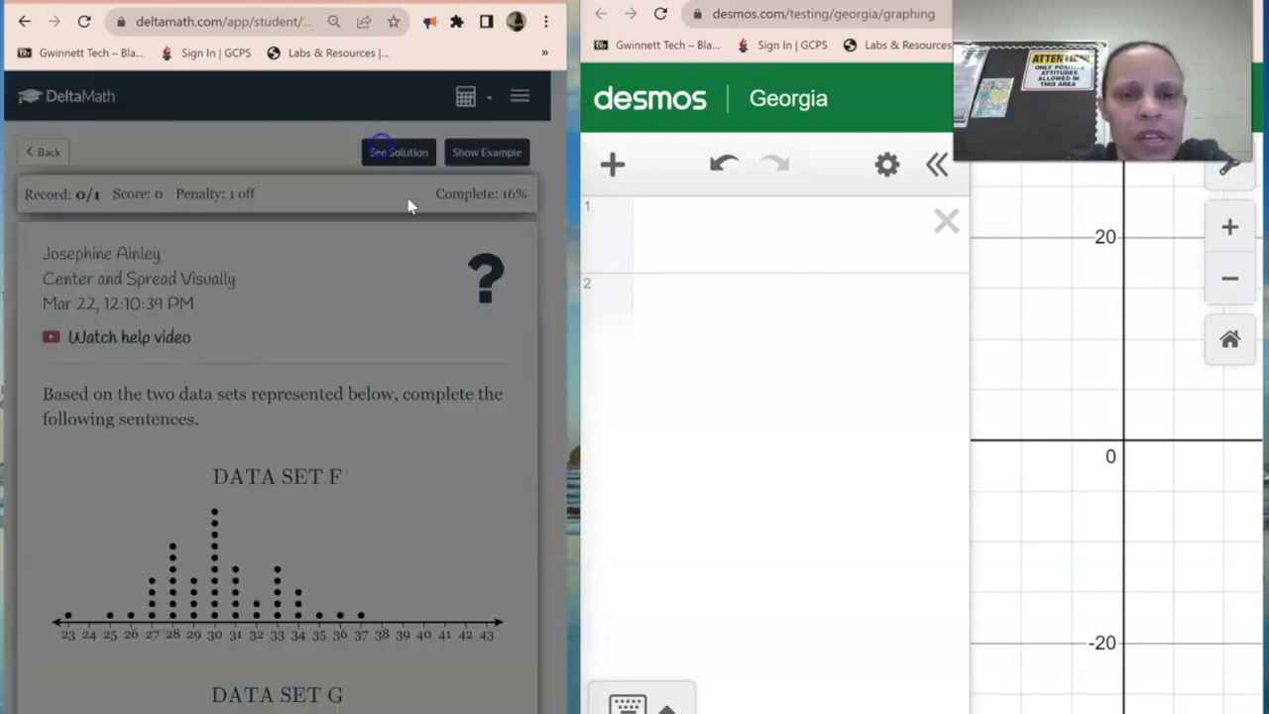
{"action": "left_click", "coordinate": [397, 283]}
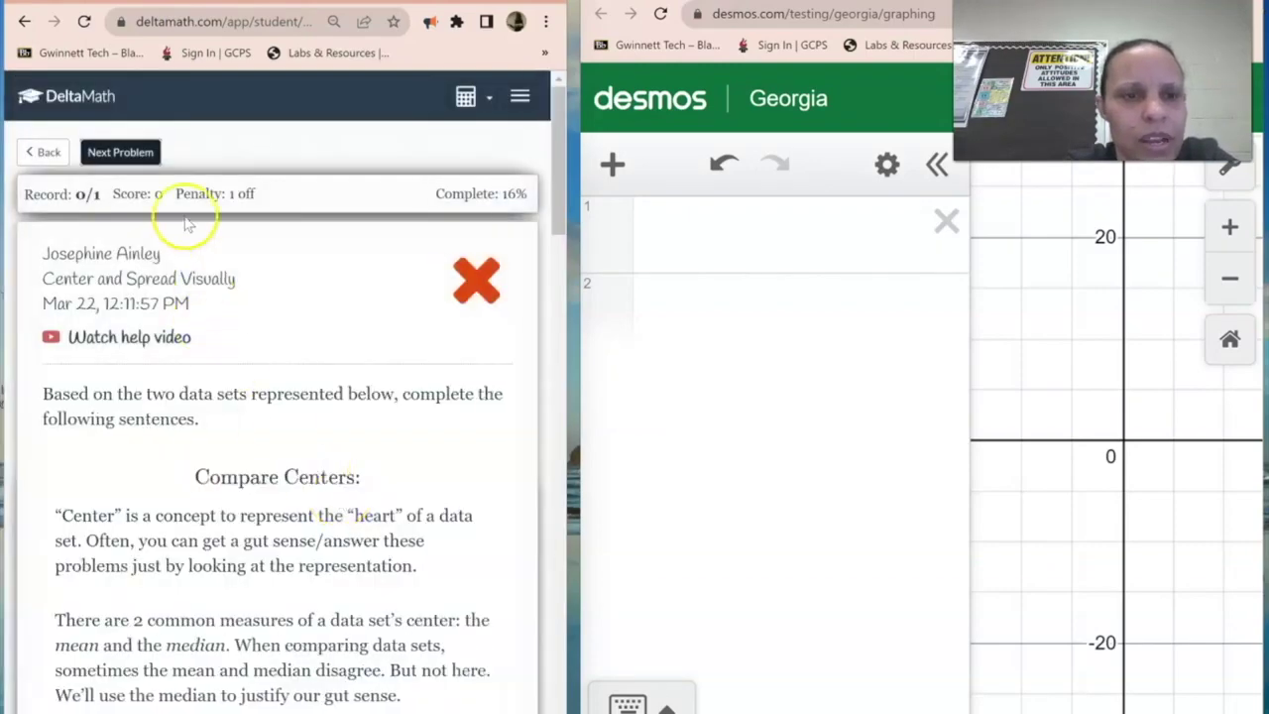
{"action": "left_click", "coordinate": [135, 158]}
- Compare the box plot medians and answer that the center and spread of Data Set W are both less than Data Set X's
{"action": "scroll", "coordinate": [247, 403], "scroll_direction": "down", "scroll_amount": 3}
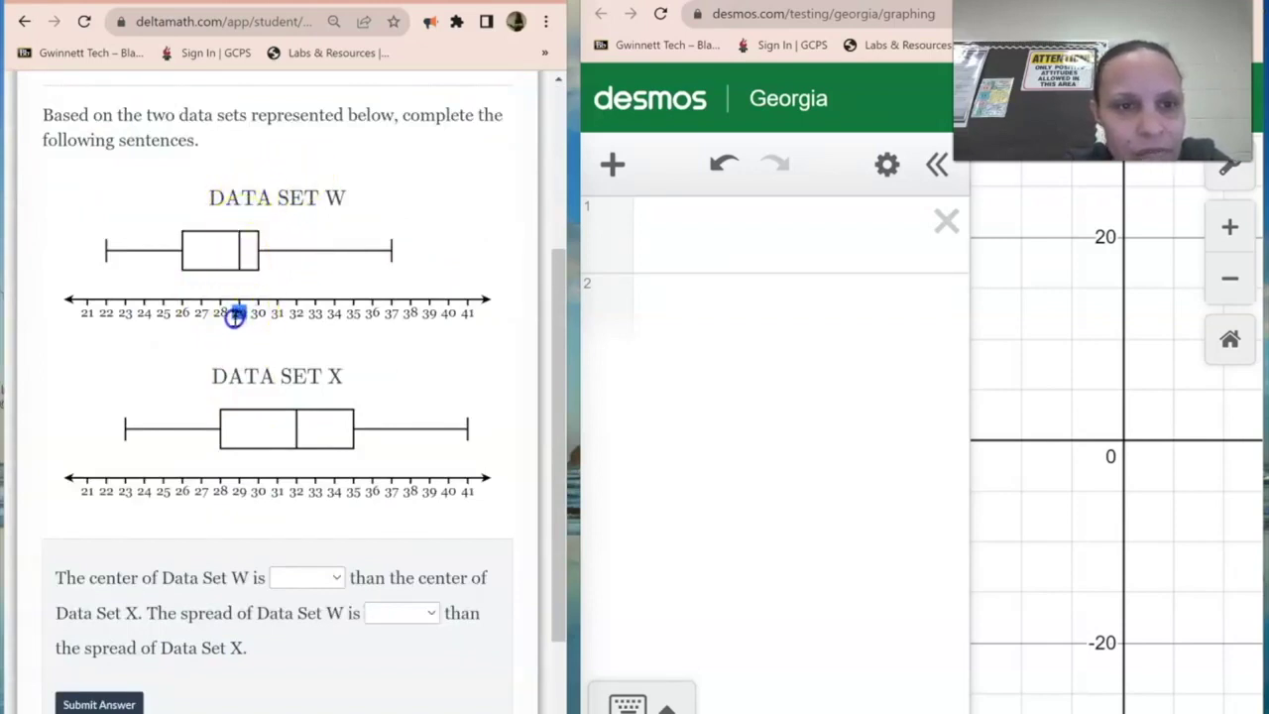
{"action": "left_click_drag", "start_coordinate": [235, 315], "coordinate": [232, 319]}
{"action": "left_click_drag", "start_coordinate": [306, 490], "coordinate": [292, 492]}
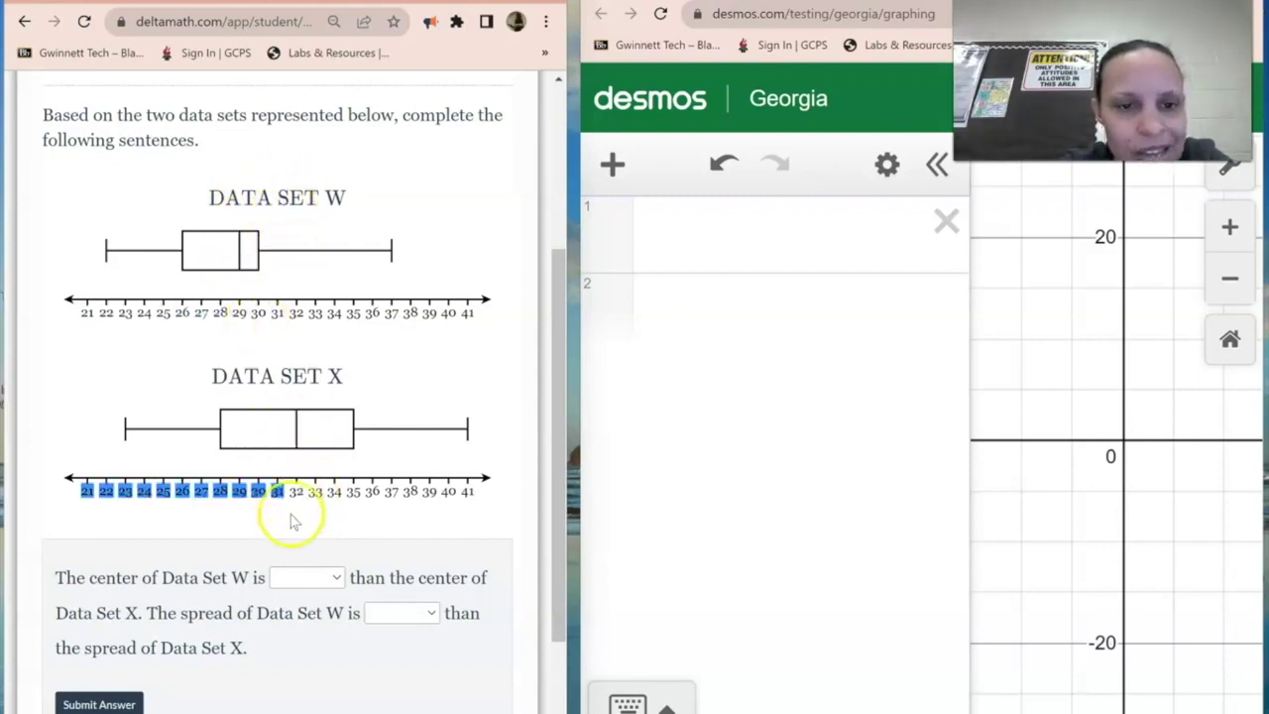
{"action": "left_click", "coordinate": [285, 579]}
{"action": "left_click", "coordinate": [295, 638]}
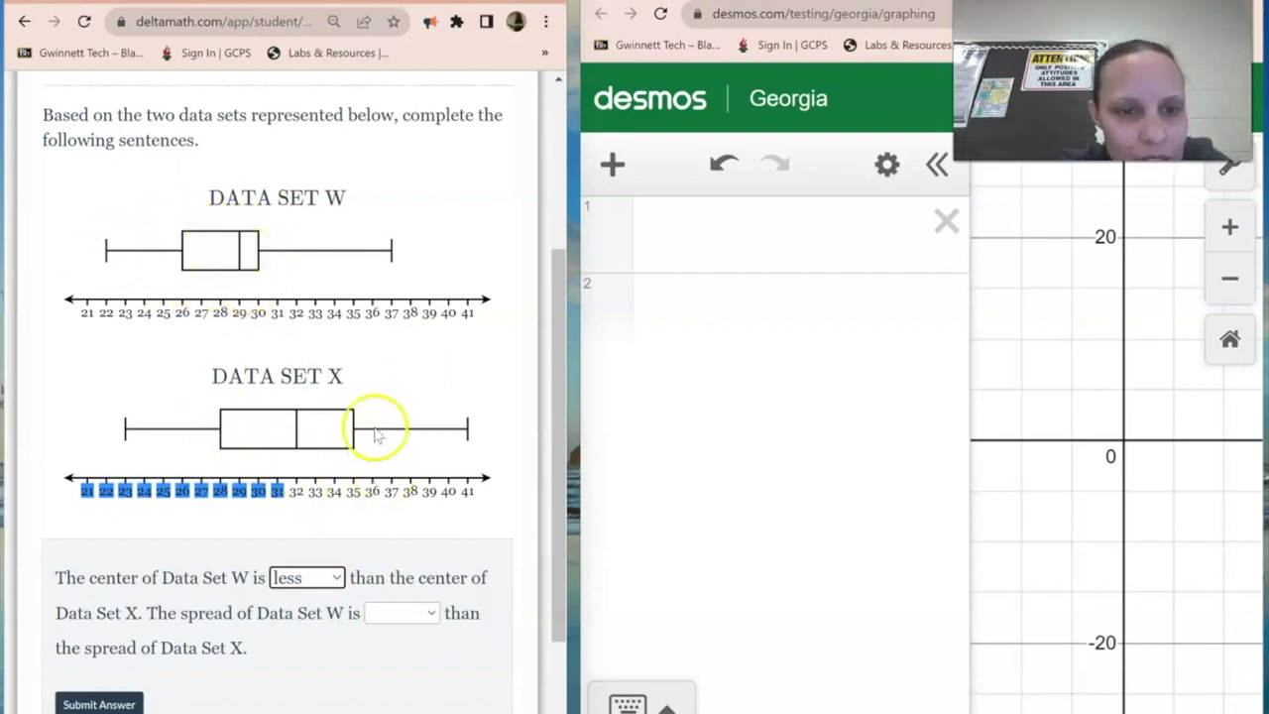
{"action": "left_click", "coordinate": [402, 610]}
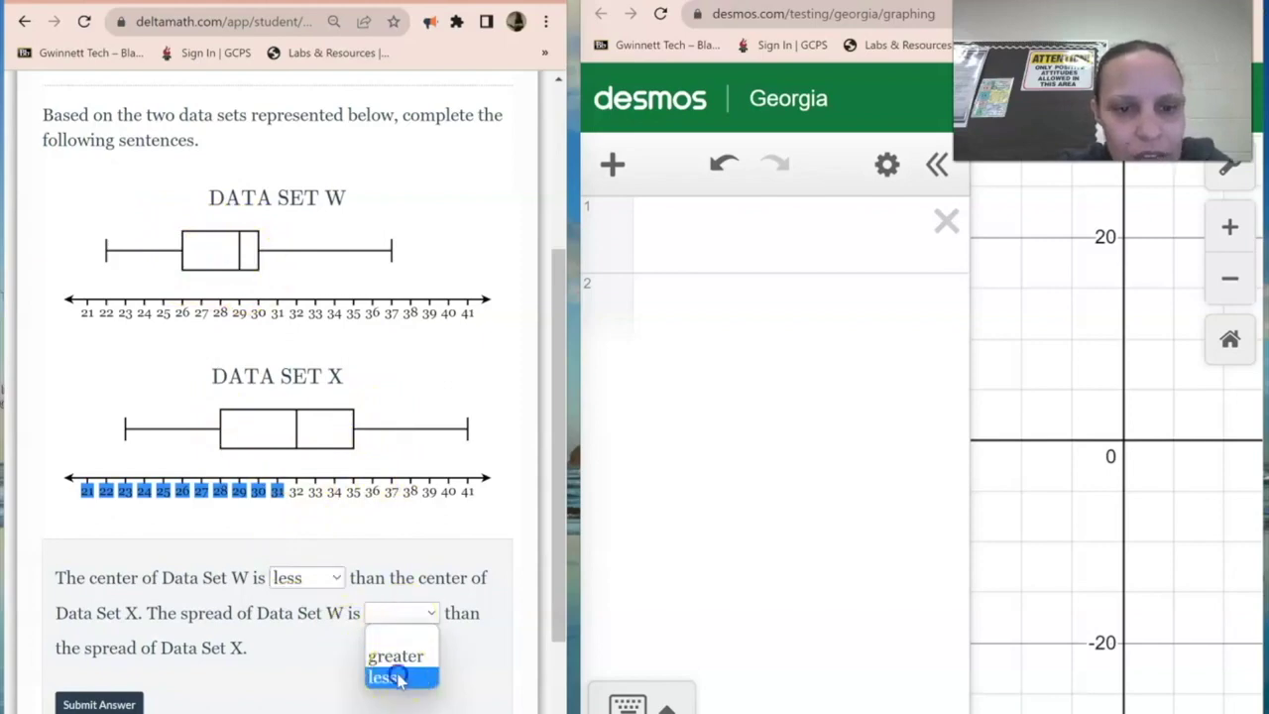
{"action": "left_click", "coordinate": [396, 674]}
- Reveal the worked solution for the Data Set W and X problem instead of submitting the answer
{"action": "scroll", "coordinate": [495, 424], "scroll_direction": "up", "scroll_amount": 5}
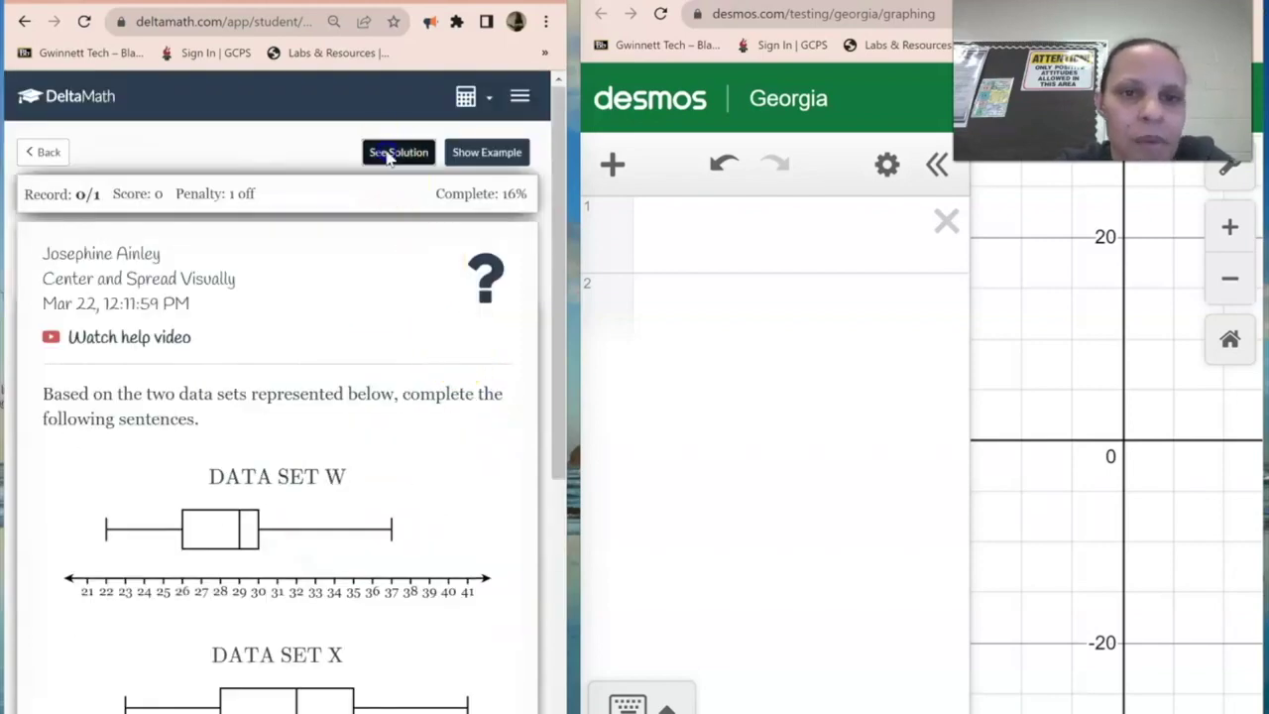
{"action": "left_click", "coordinate": [388, 151]}
{"action": "left_click", "coordinate": [391, 280]}
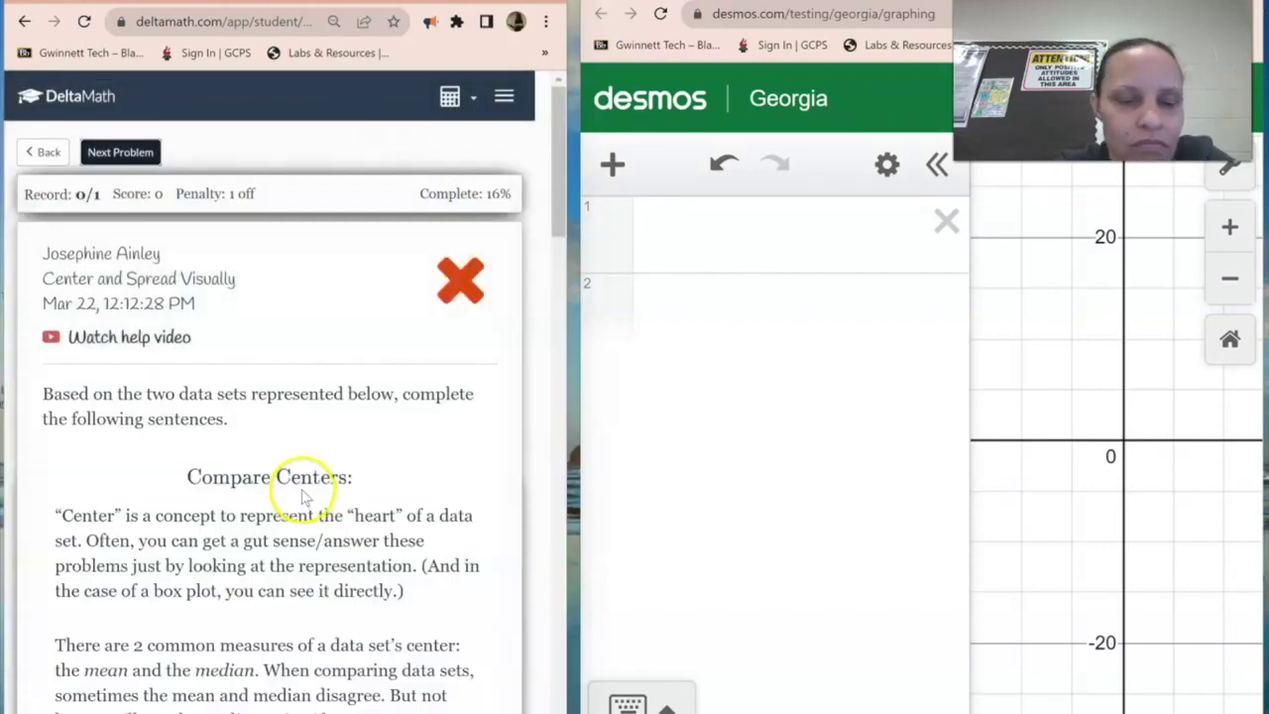
- Examine the worked solution's median comparison, IQR comparison and final answers for Data Sets W and X
{"action": "scroll", "coordinate": [293, 510], "scroll_direction": "down", "scroll_amount": 15}
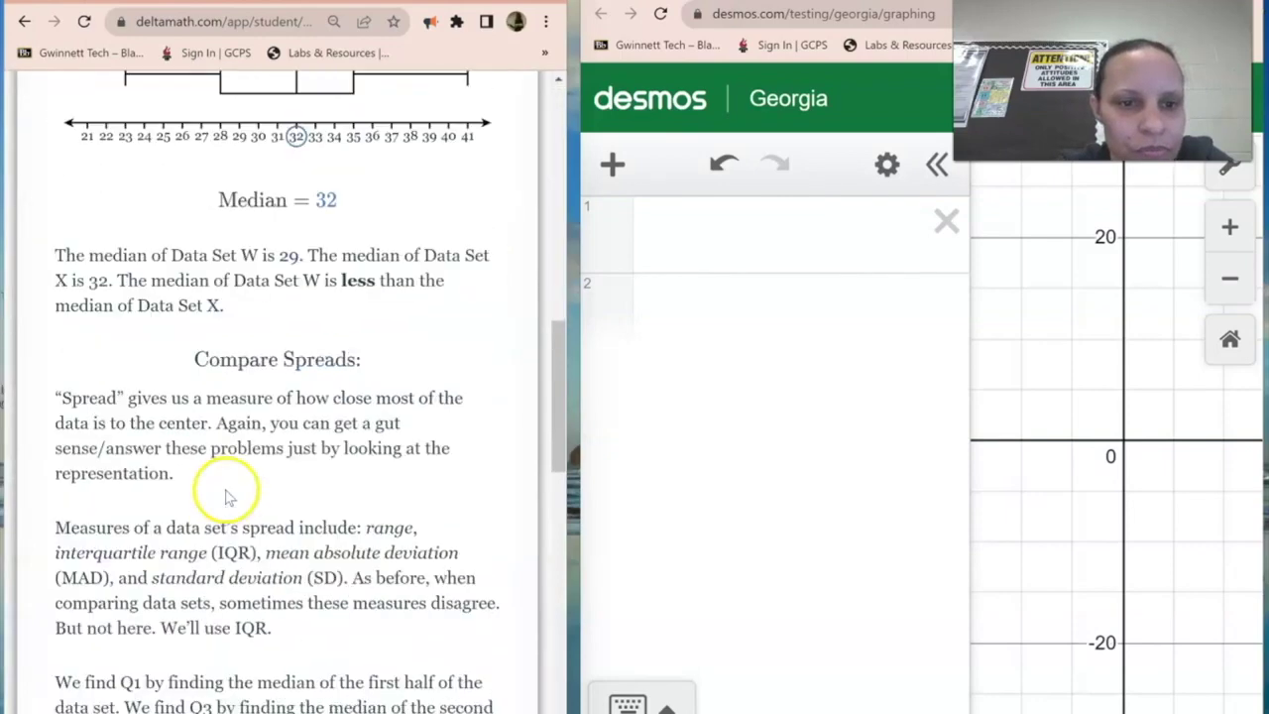
{"action": "scroll", "coordinate": [248, 343], "scroll_direction": "up", "scroll_amount": 10}
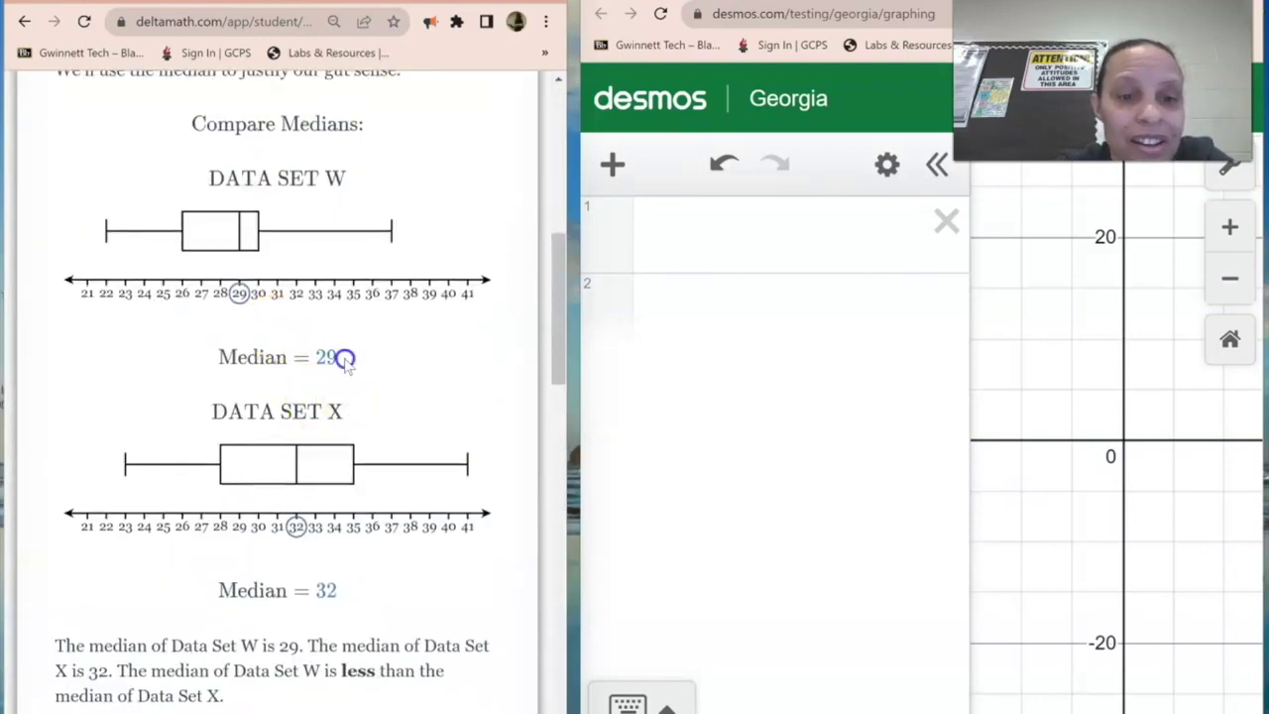
{"action": "scroll", "coordinate": [343, 357], "scroll_direction": "up", "scroll_amount": 1}
{"action": "left_click_drag", "start_coordinate": [294, 362], "coordinate": [337, 451]}
{"action": "scroll", "coordinate": [325, 599], "scroll_direction": "down", "scroll_amount": 2}
{"action": "left_click", "coordinate": [335, 497]}
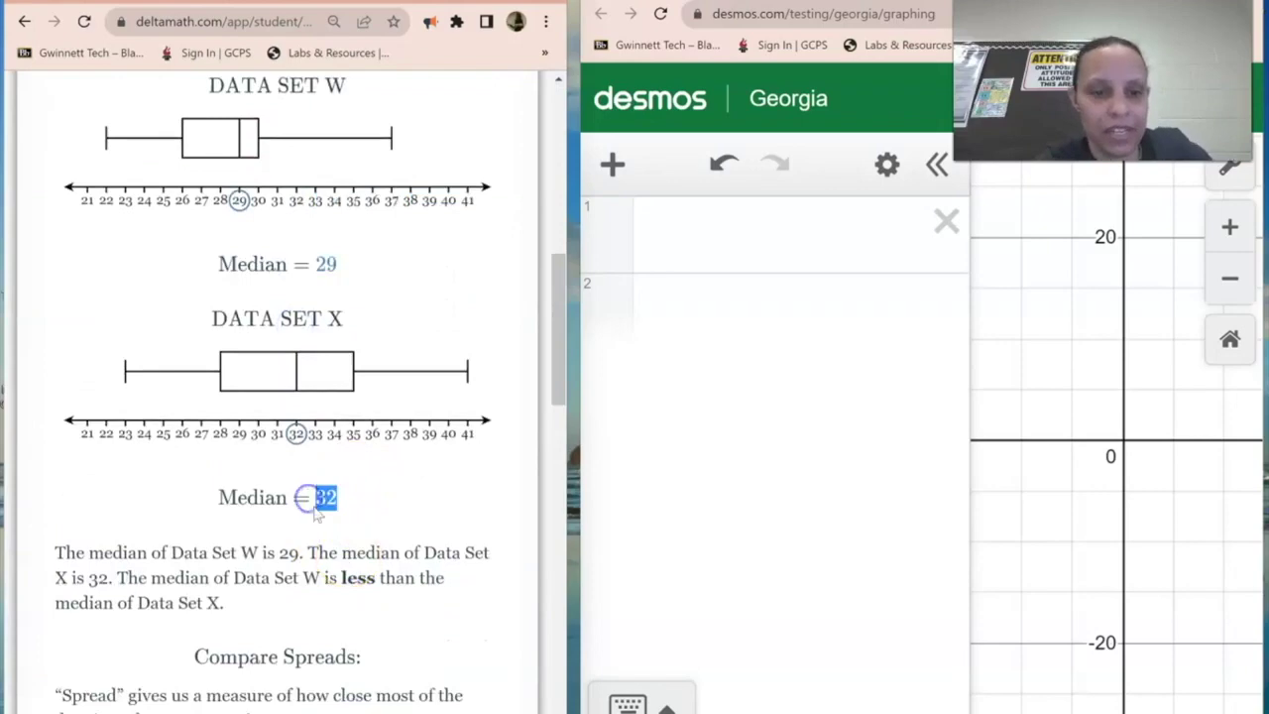
{"action": "scroll", "coordinate": [318, 511], "scroll_direction": "down", "scroll_amount": 8}
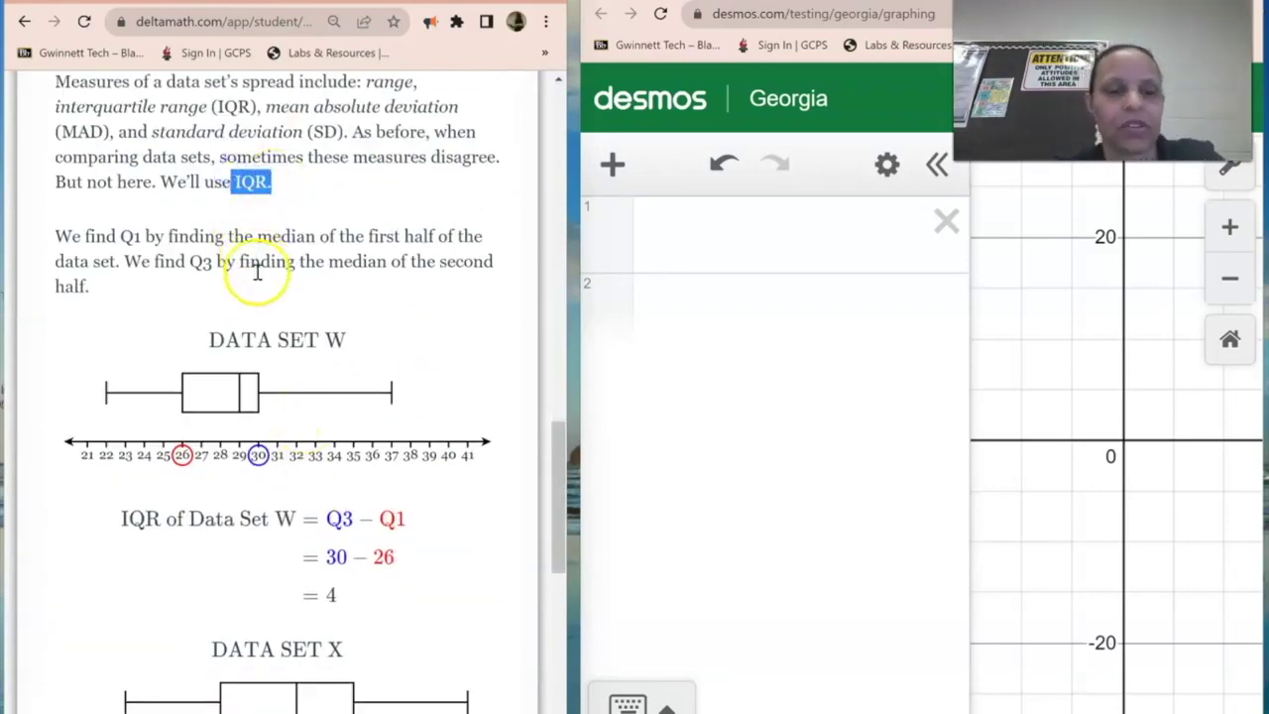
{"action": "scroll", "coordinate": [255, 263], "scroll_direction": "down", "scroll_amount": 2}
{"action": "scroll", "coordinate": [262, 458], "scroll_direction": "down", "scroll_amount": 5}
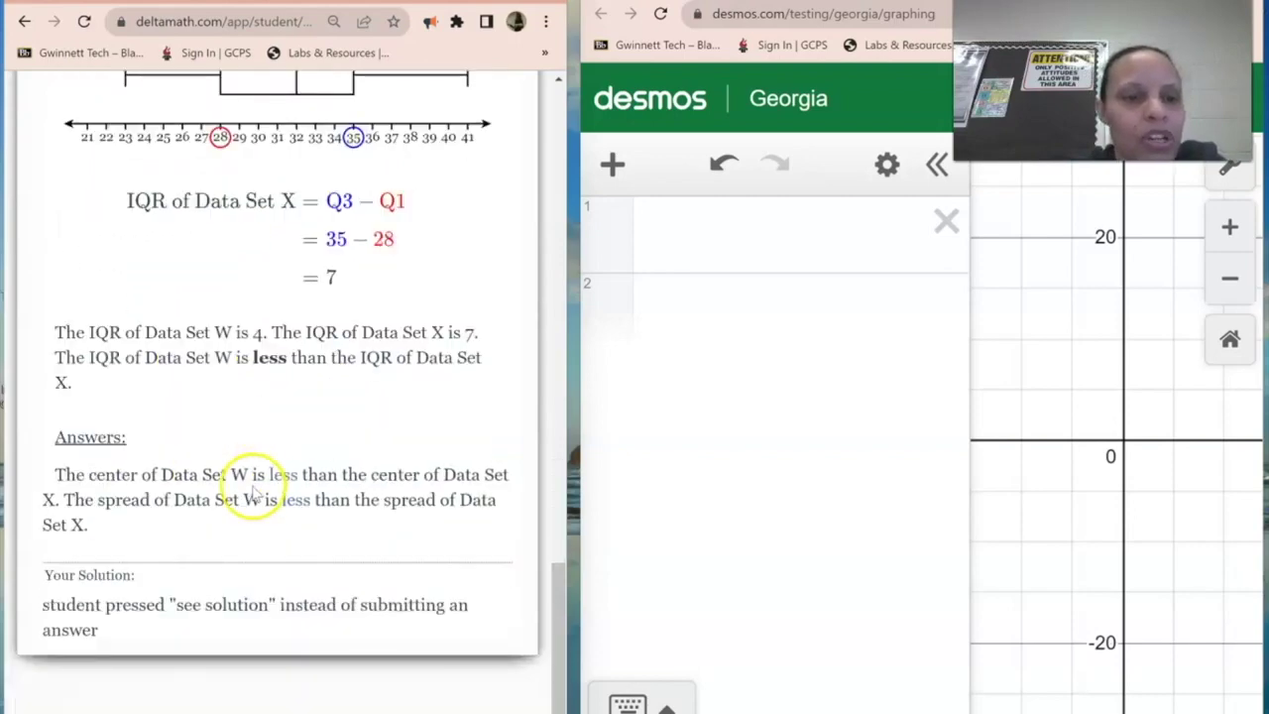
{"action": "left_click_drag", "start_coordinate": [307, 443], "coordinate": [248, 443]}
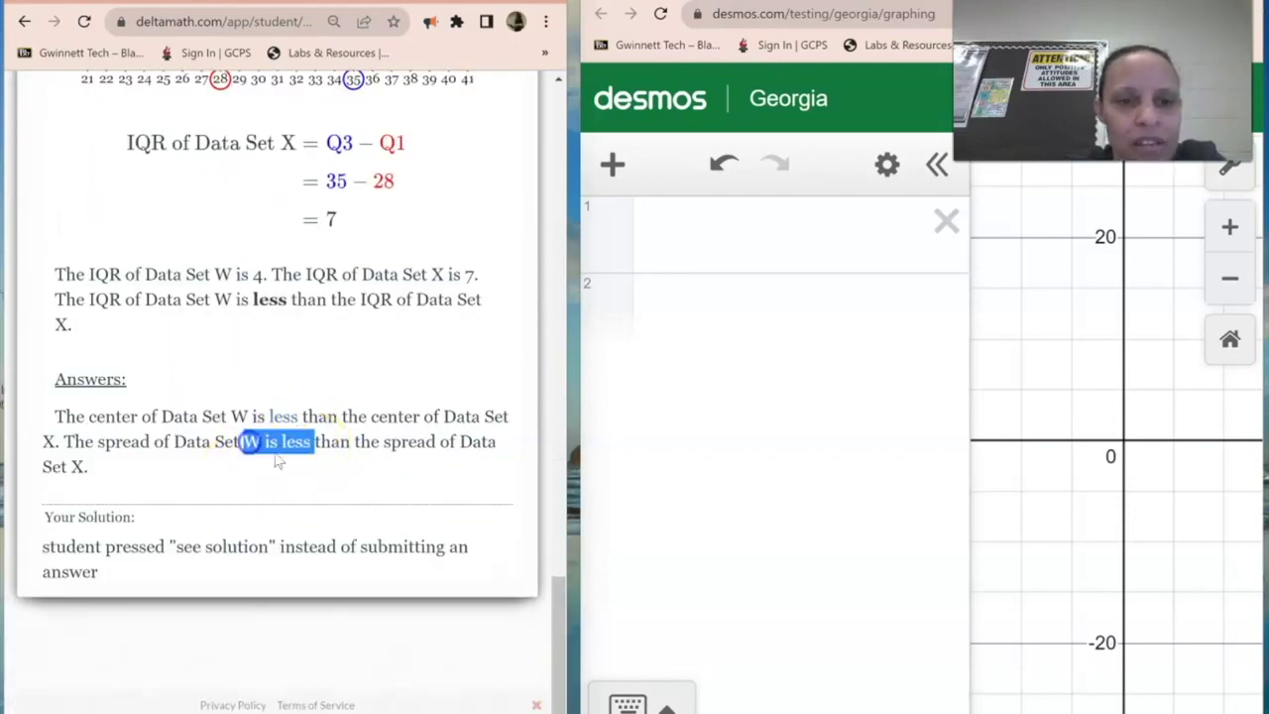
- Go to the next Center and Spread Visually problem and bring its dot plots and comparison sentences into view
{"action": "scroll", "coordinate": [298, 426], "scroll_direction": "up", "scroll_amount": 12}
{"action": "scroll", "coordinate": [307, 406], "scroll_direction": "up", "scroll_amount": 6}
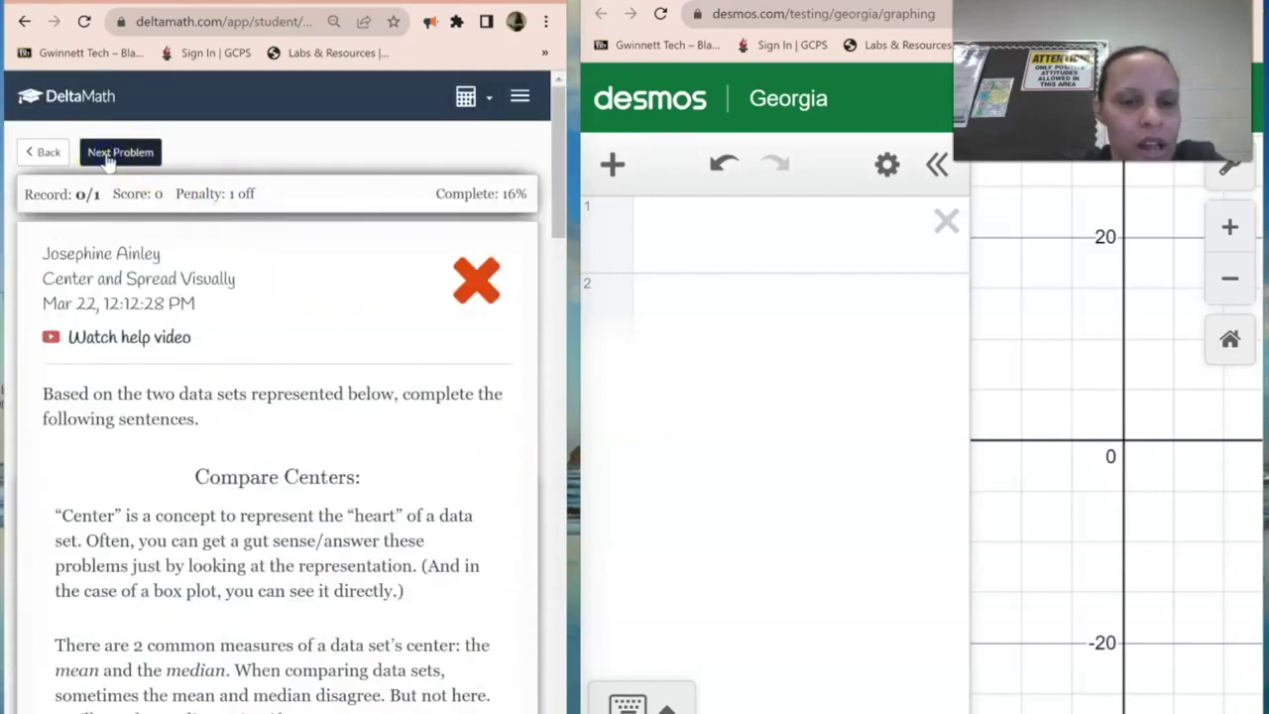
{"action": "left_click", "coordinate": [107, 158]}
{"action": "scroll", "coordinate": [255, 354], "scroll_direction": "down", "scroll_amount": 4}
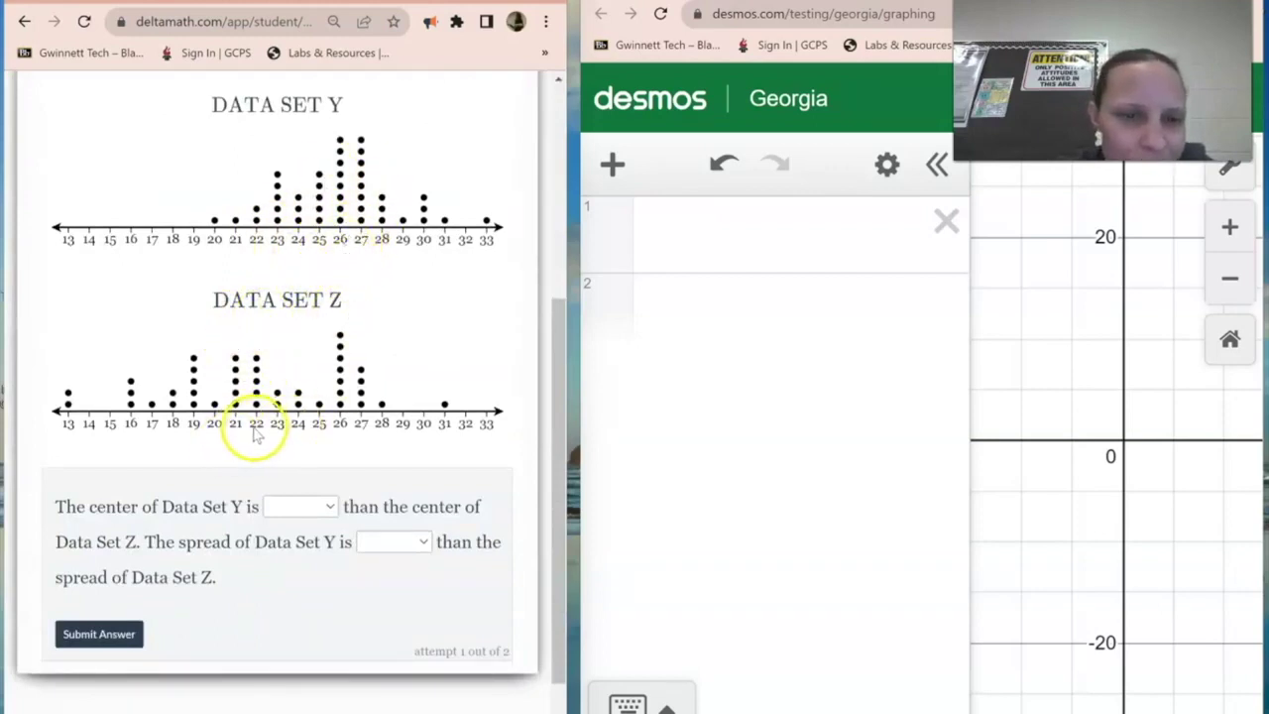
- Answer that Data Set Y's center is greater and its spread is less than Data Set Z's, and submit the answer
{"action": "left_click", "coordinate": [289, 518]}
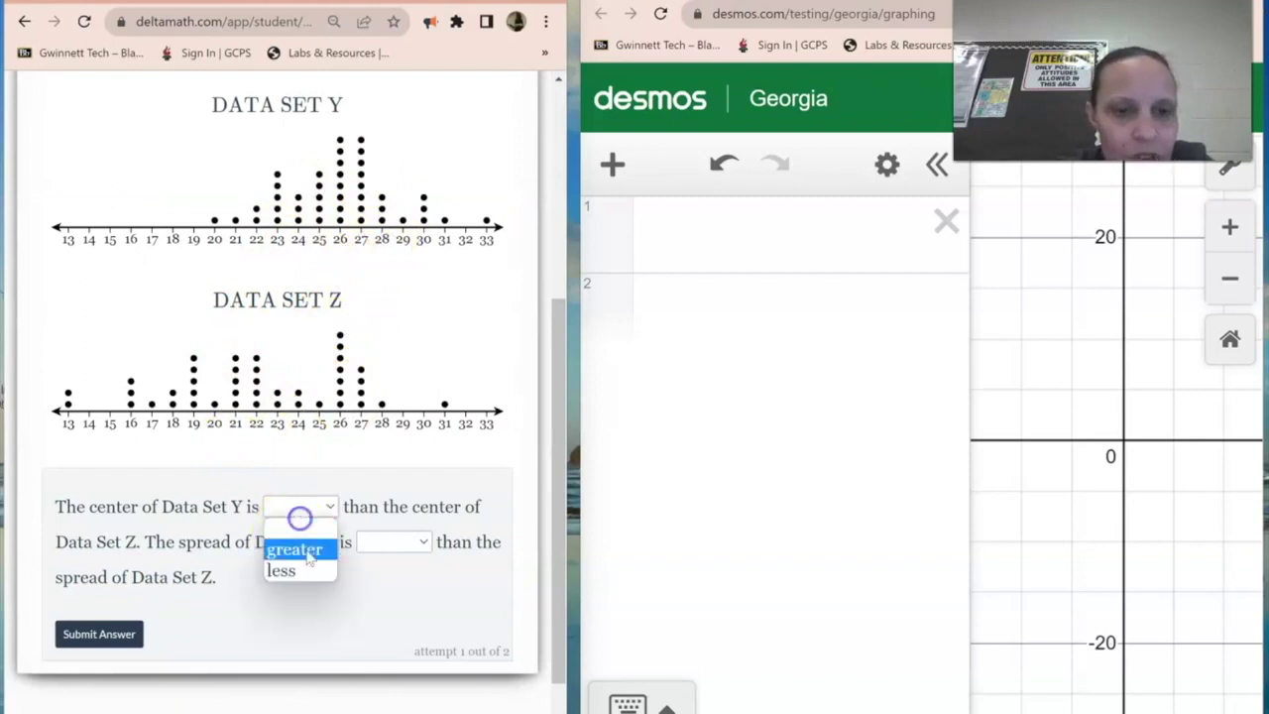
{"action": "left_click", "coordinate": [298, 548]}
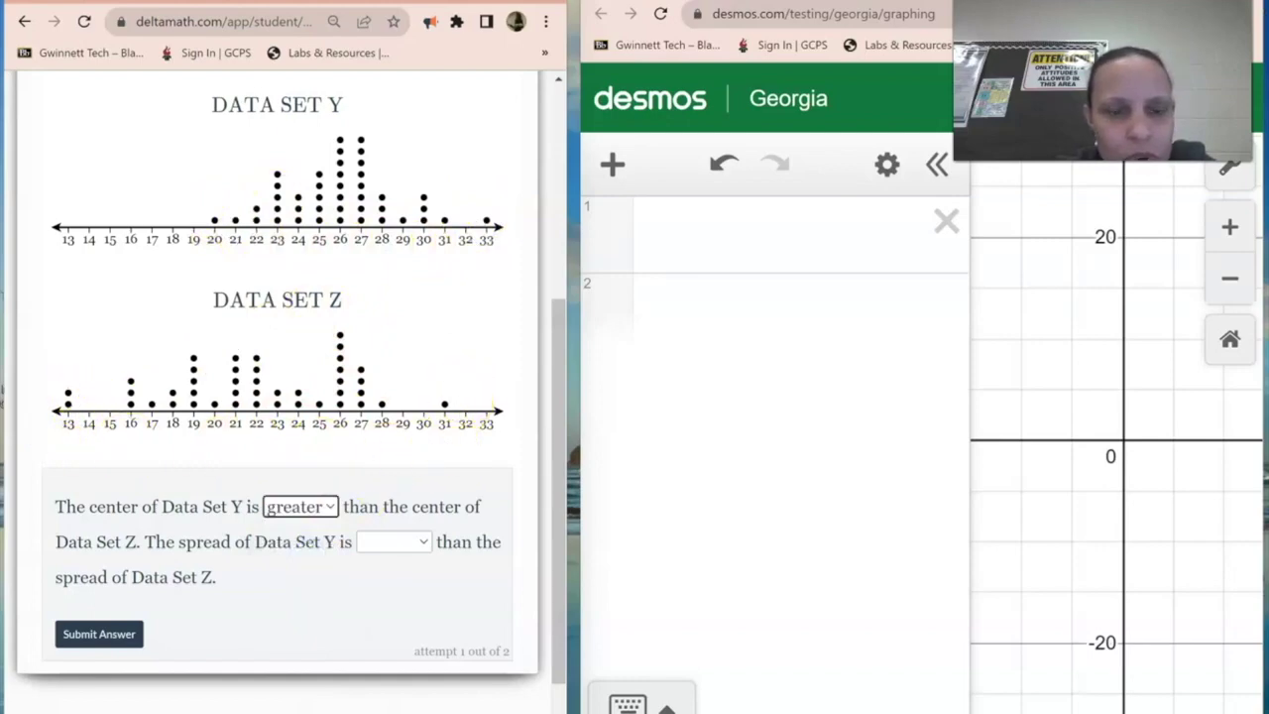
{"action": "left_click", "coordinate": [373, 544]}
{"action": "left_click", "coordinate": [368, 602]}
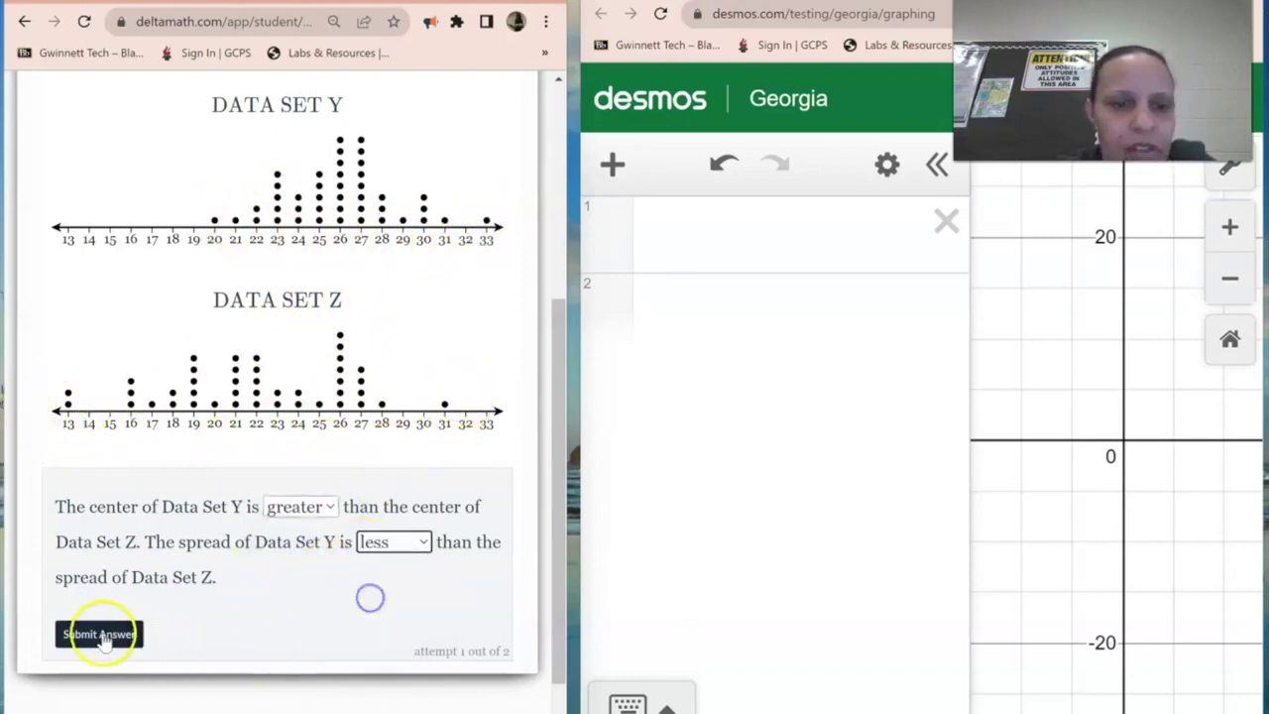
{"action": "left_click", "coordinate": [99, 633]}
{"action": "left_click", "coordinate": [468, 296]}
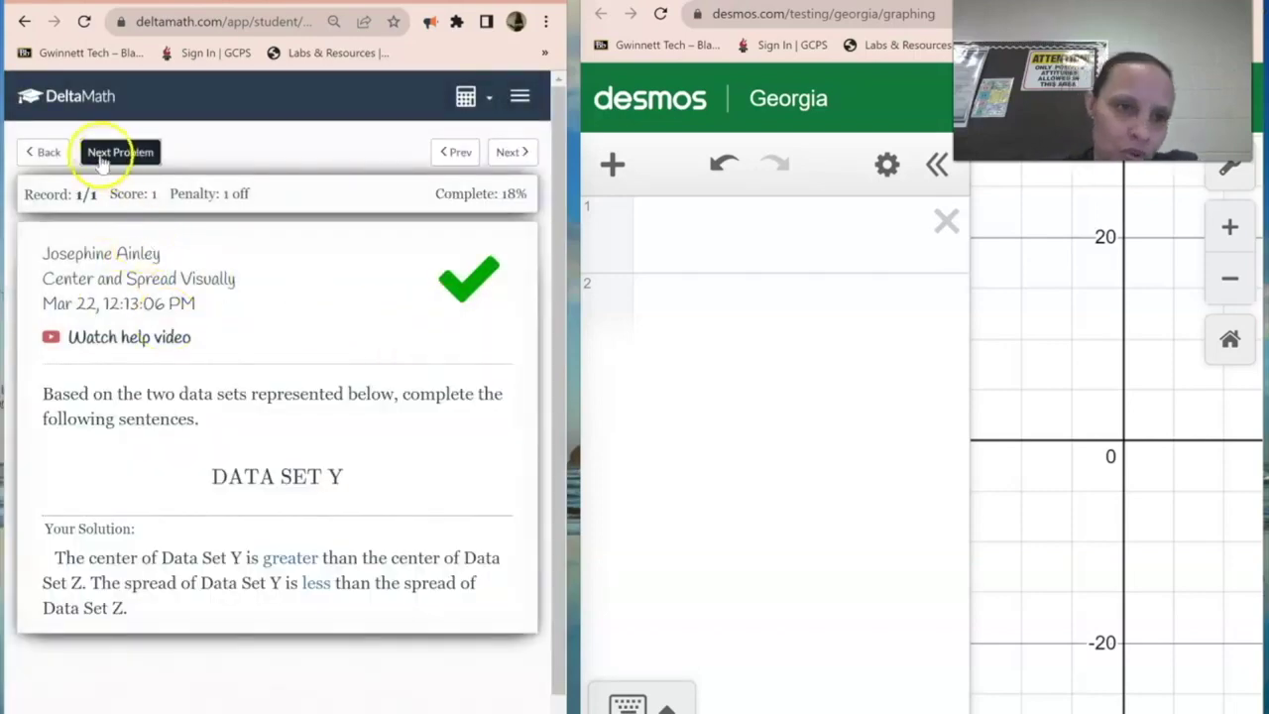
- Return to the assignment's problem list, acknowledging the section-complete notice, and open the Interpret Mixed Representations problem
{"action": "left_click", "coordinate": [44, 152]}
{"action": "scroll", "coordinate": [138, 312], "scroll_direction": "down", "scroll_amount": 2}
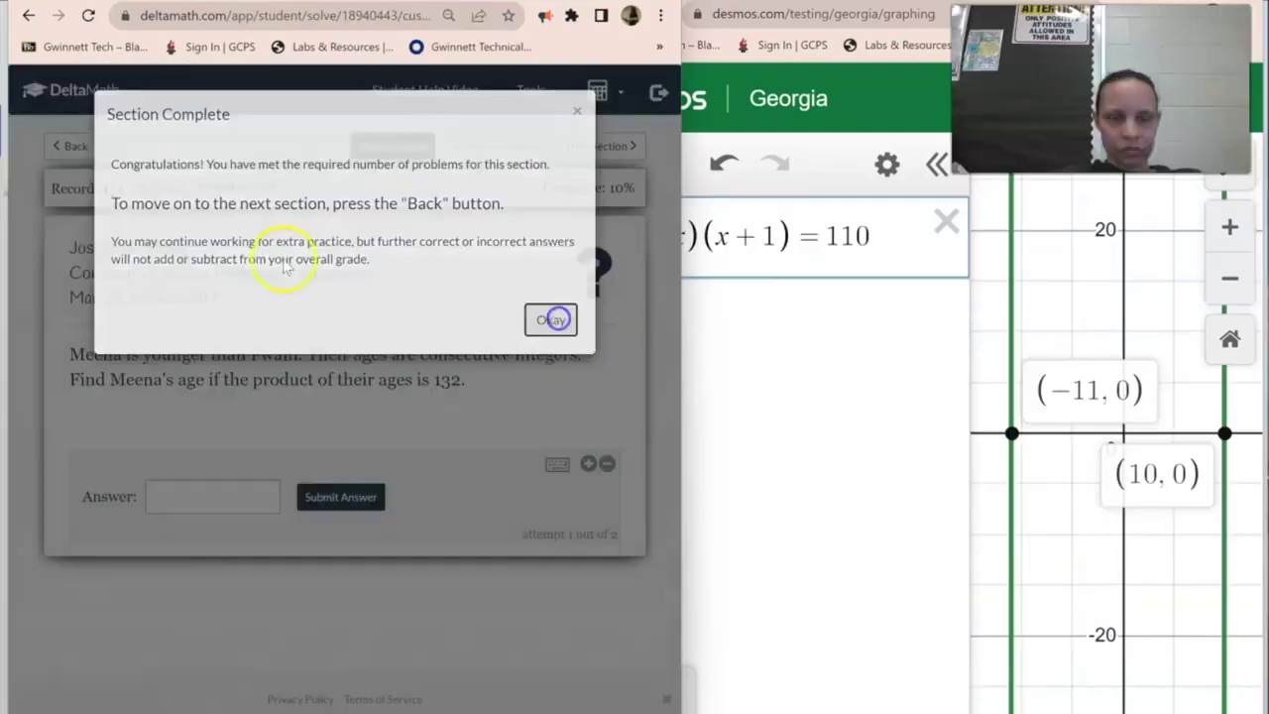
{"action": "left_click", "coordinate": [555, 318]}
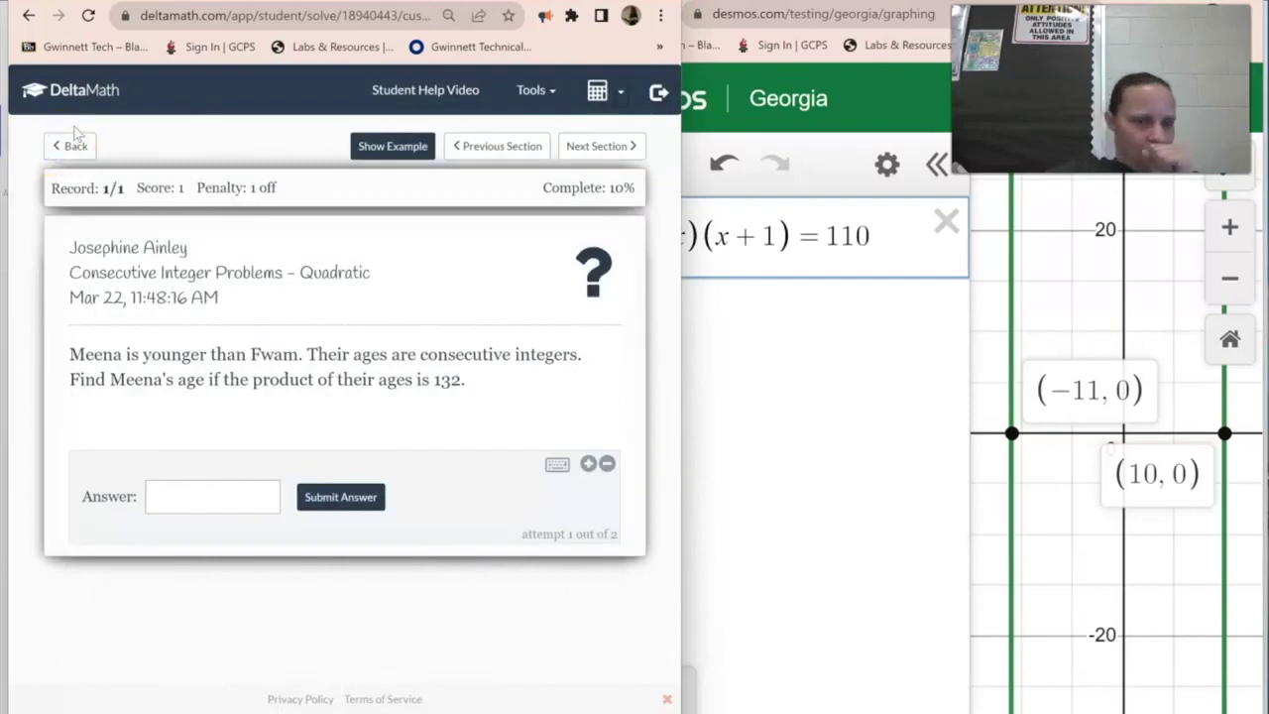
{"action": "left_click", "coordinate": [73, 147]}
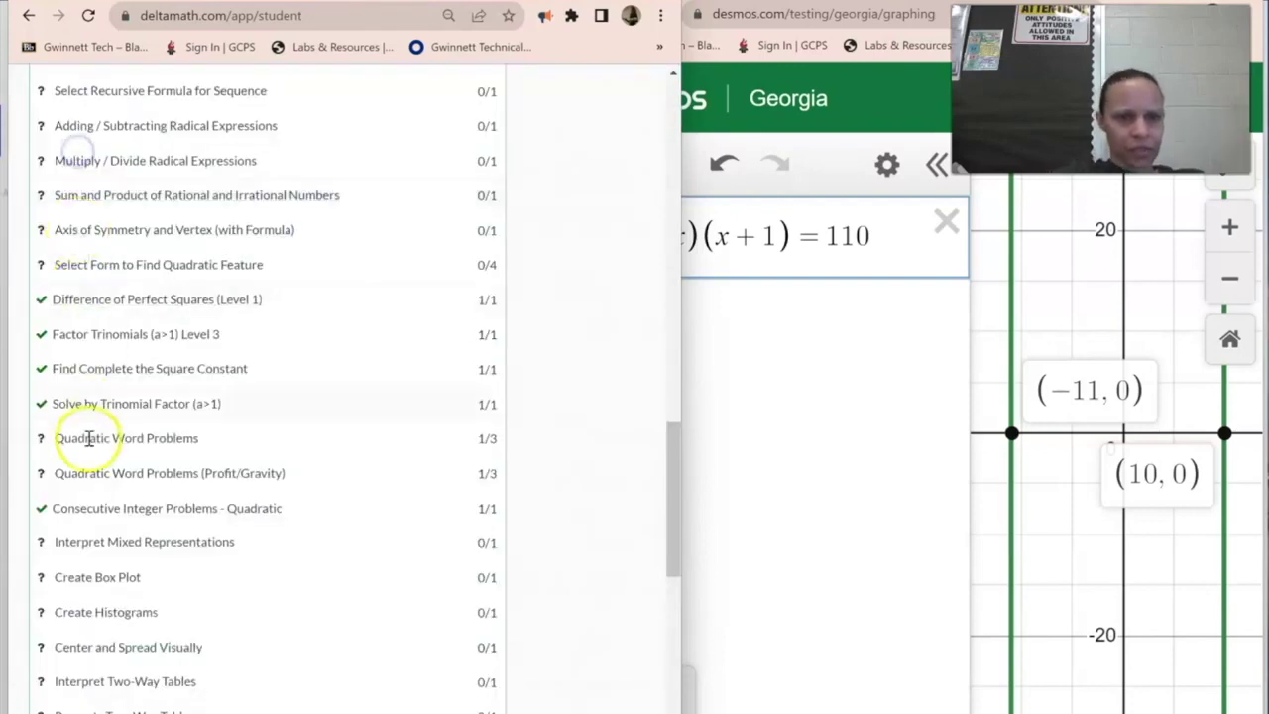
{"action": "left_click", "coordinate": [79, 542]}
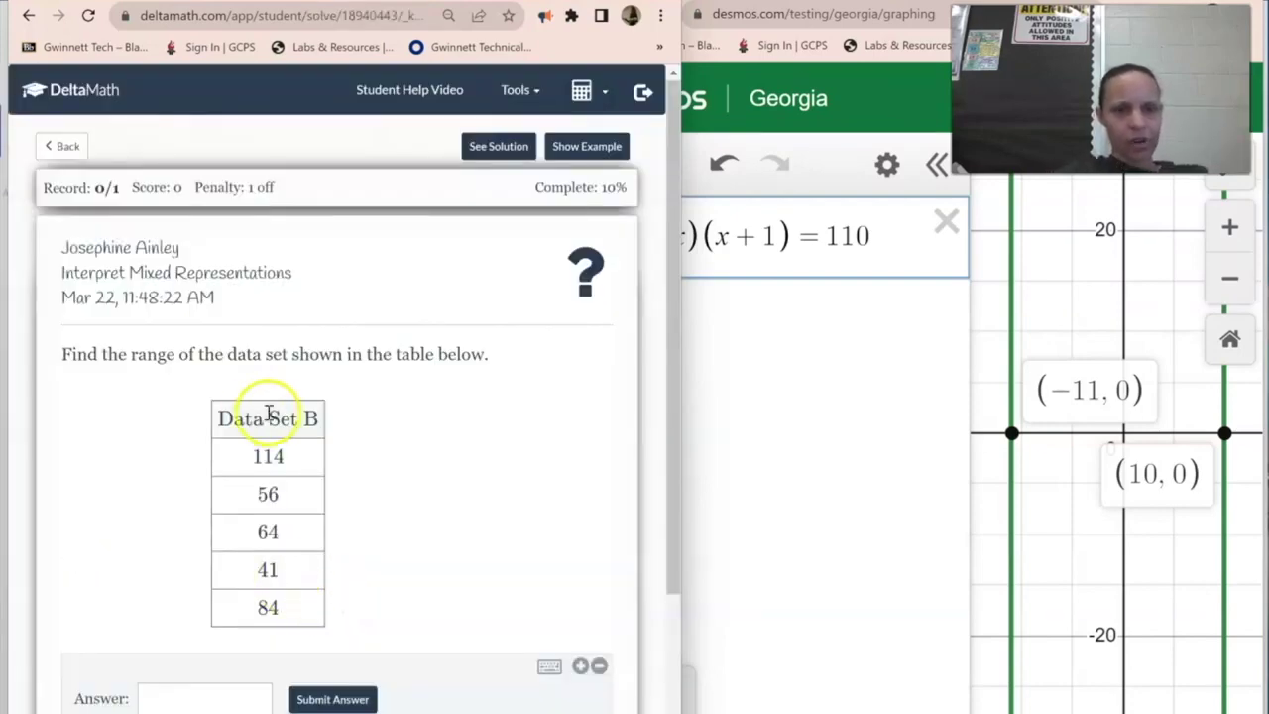
- Find the maximum and minimum in the Data Set B table and calculate its range in Desmos as 114-41
{"action": "scroll", "coordinate": [270, 412], "scroll_direction": "down", "scroll_amount": 1}
{"action": "scroll", "coordinate": [337, 337], "scroll_direction": "up", "scroll_amount": 1}
{"action": "scroll", "coordinate": [303, 362], "scroll_direction": "down", "scroll_amount": 1}
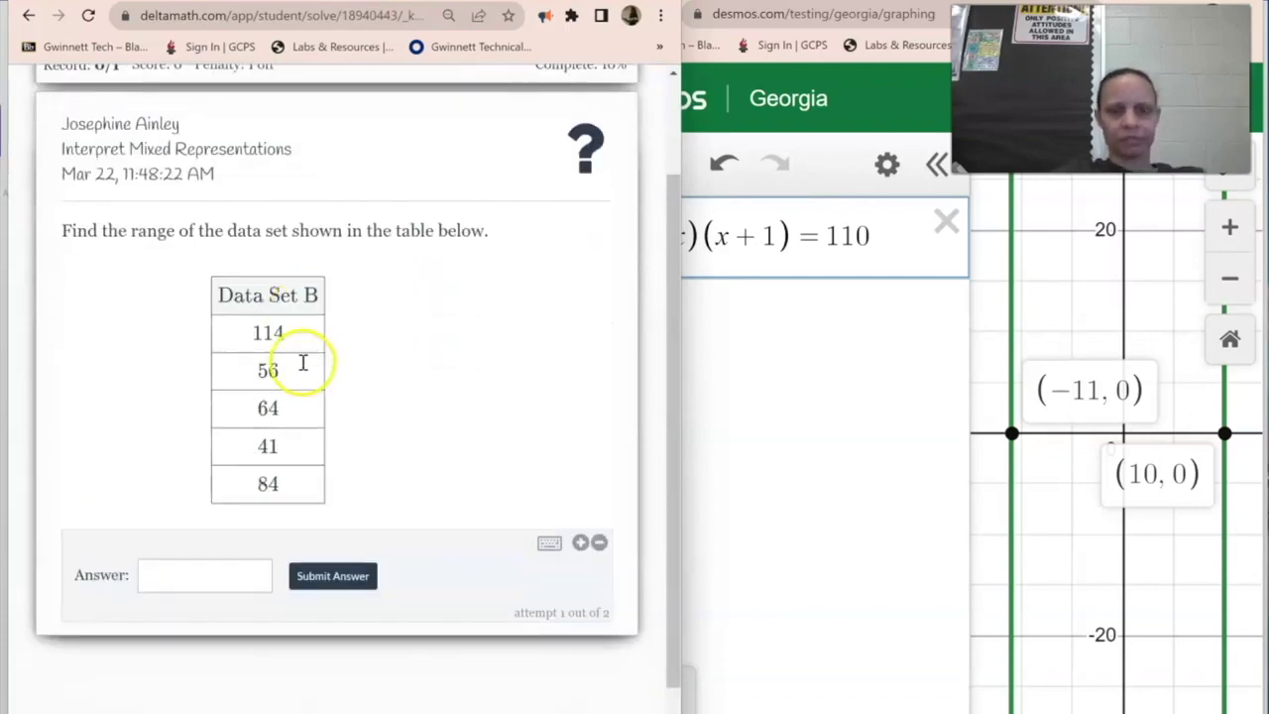
{"action": "scroll", "coordinate": [368, 373], "scroll_direction": "up", "scroll_amount": 2}
{"action": "scroll", "coordinate": [363, 416], "scroll_direction": "down", "scroll_amount": 2}
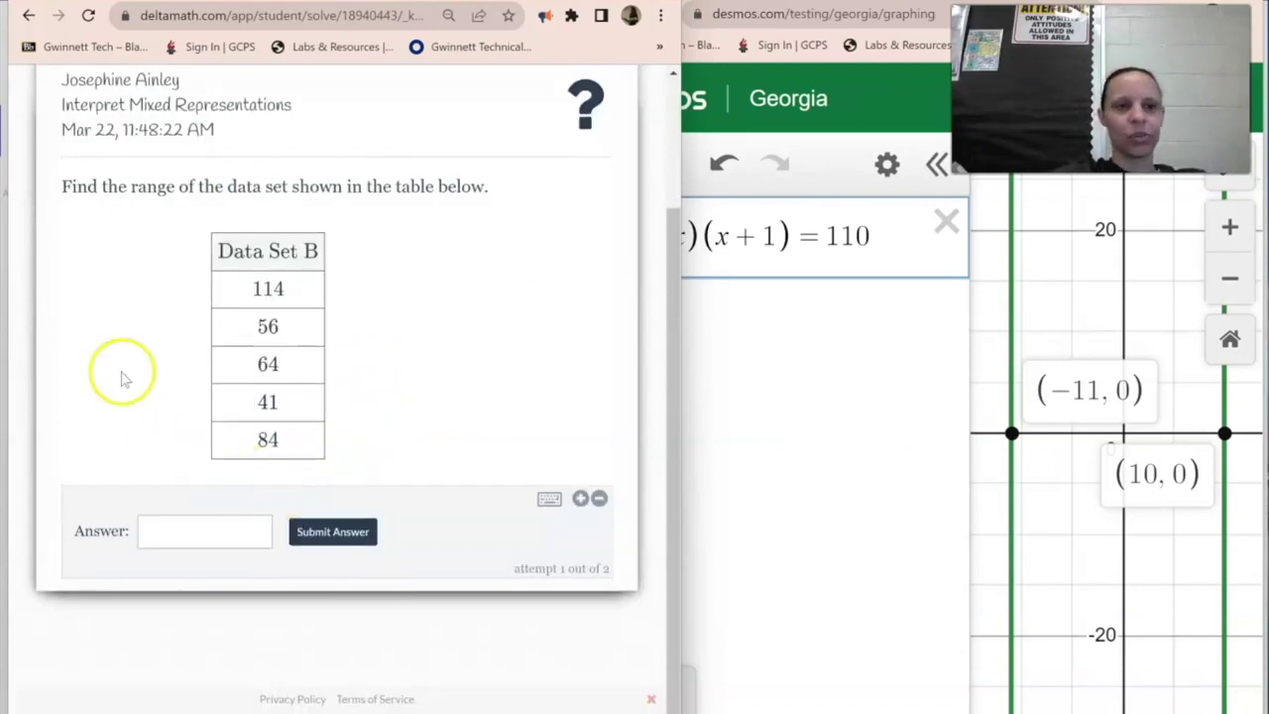
{"action": "left_click_drag", "start_coordinate": [118, 186], "coordinate": [200, 184]}
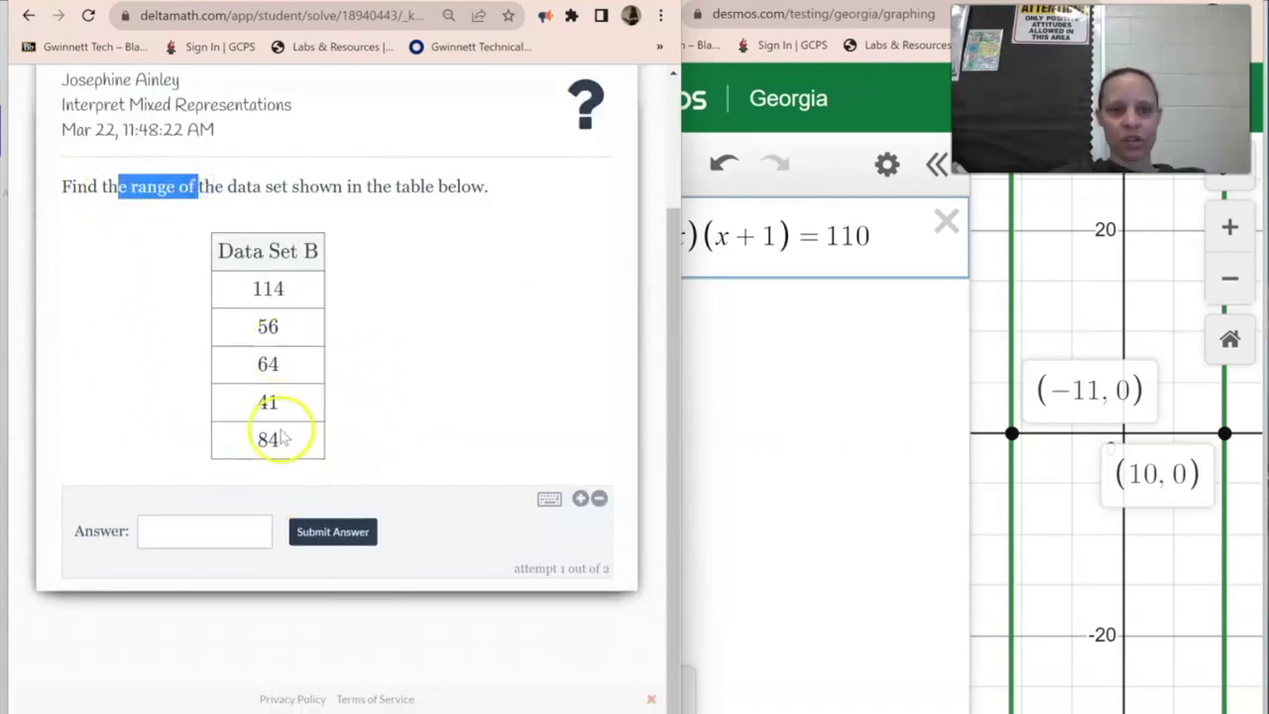
{"action": "left_click_drag", "start_coordinate": [302, 287], "coordinate": [238, 294]}
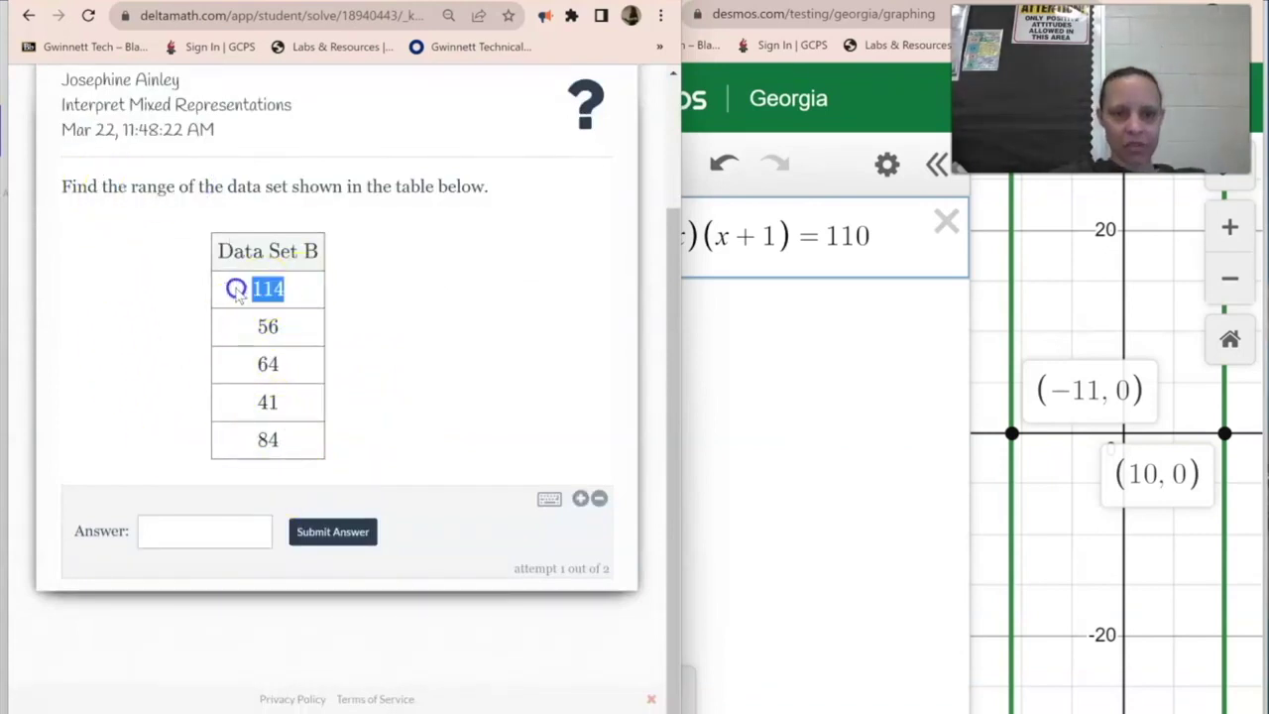
{"action": "left_click", "coordinate": [759, 303]}
{"action": "type", "text": "114-"}
{"action": "left_click_drag", "start_coordinate": [246, 406], "coordinate": [280, 402]}
{"action": "left_click", "coordinate": [760, 333]}
{"action": "type", "text": "41"}
- Reveal the worked solution for the Data Set B range problem without submitting an answer, and check its range calculation
{"action": "left_click", "coordinate": [376, 369]}
{"action": "scroll", "coordinate": [410, 249], "scroll_direction": "up", "scroll_amount": 3}
{"action": "left_click", "coordinate": [477, 155]}
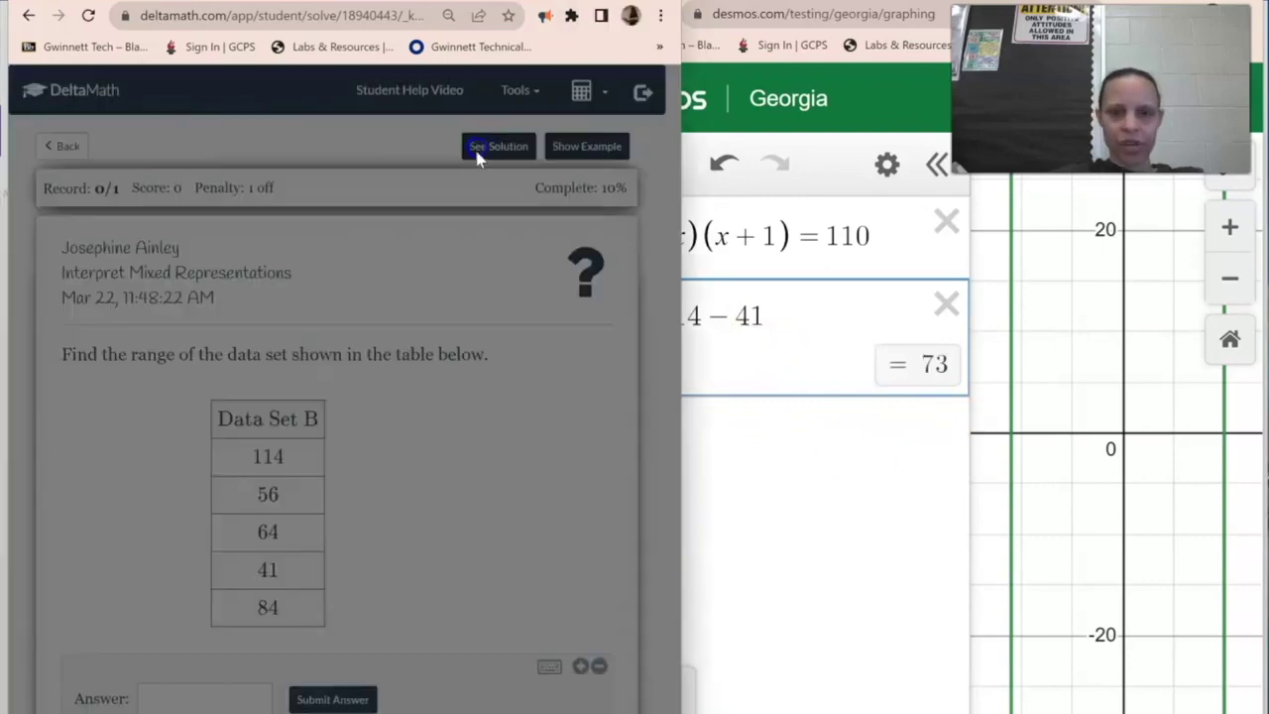
{"action": "left_click", "coordinate": [453, 286]}
{"action": "scroll", "coordinate": [406, 392], "scroll_direction": "down", "scroll_amount": 3}
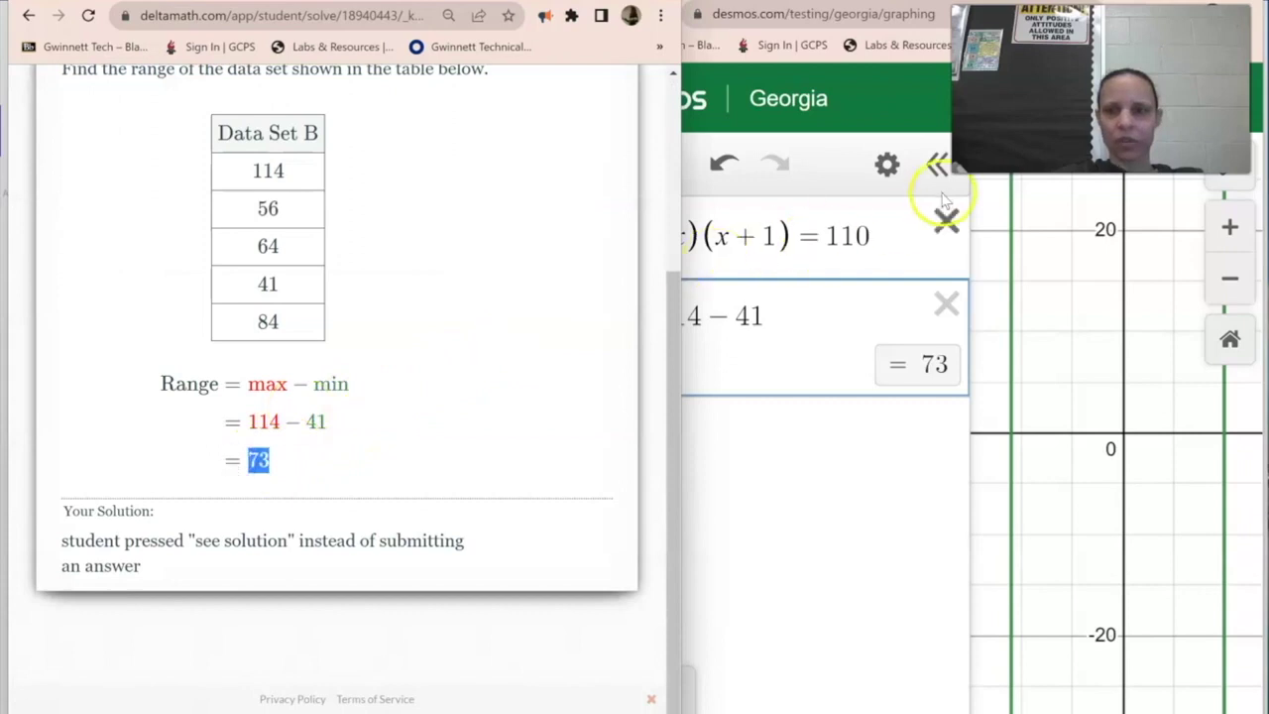
- Go to the next Interpret Mixed Representations problem and read the survey description, name-length histogram and its question
{"action": "scroll", "coordinate": [275, 399], "scroll_direction": "up", "scroll_amount": 3}
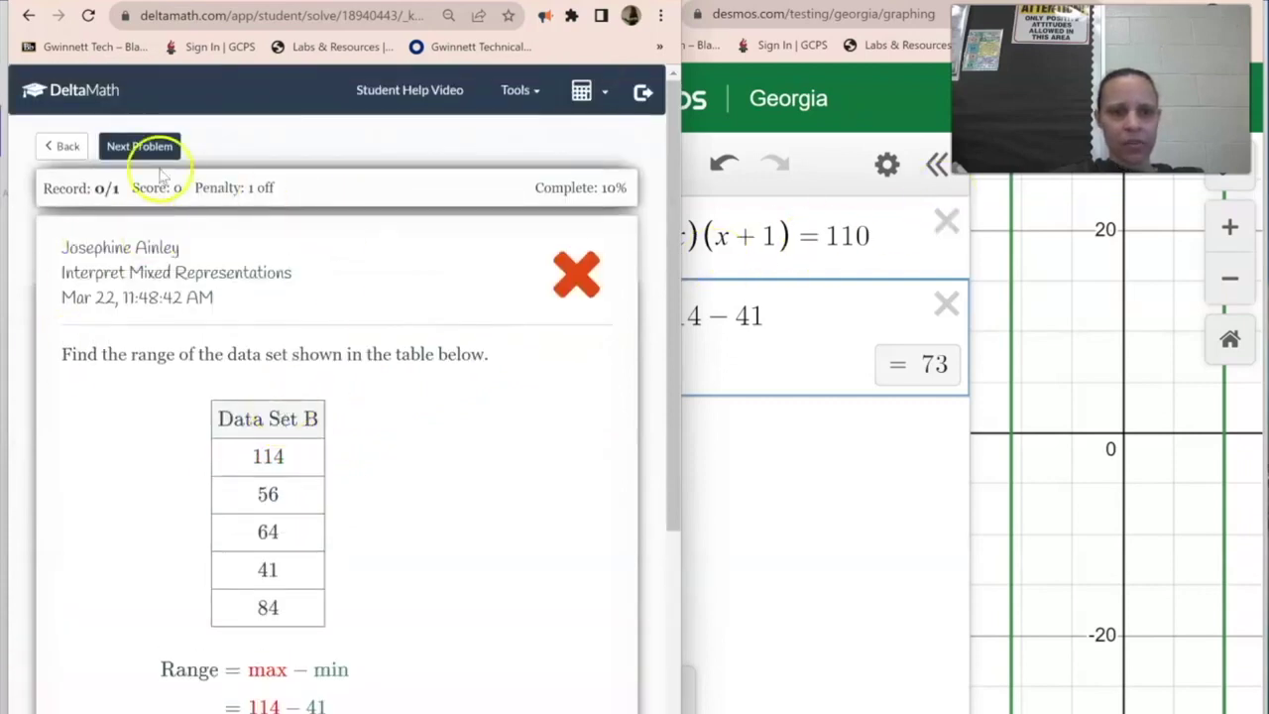
{"action": "left_click", "coordinate": [139, 146]}
{"action": "scroll", "coordinate": [331, 368], "scroll_direction": "down", "scroll_amount": 3}
{"action": "scroll", "coordinate": [195, 501], "scroll_direction": "up", "scroll_amount": 2}
{"action": "scroll", "coordinate": [194, 500], "scroll_direction": "down", "scroll_amount": 1}
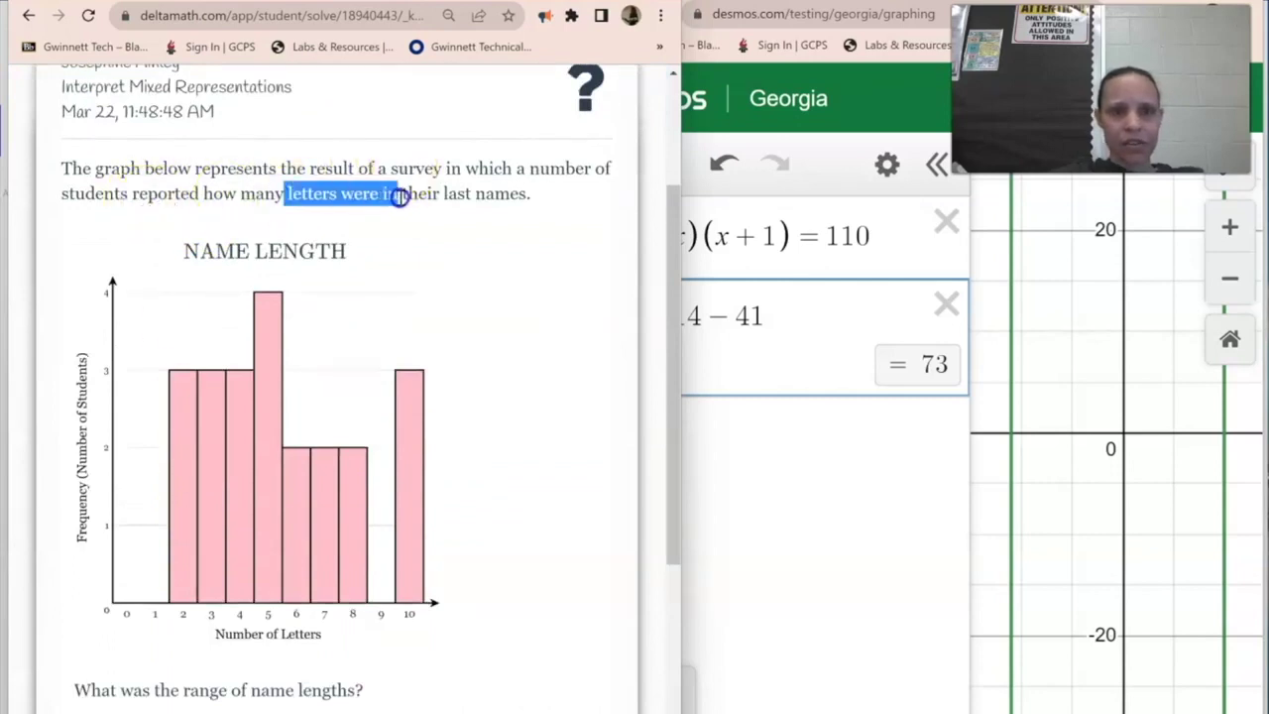
{"action": "scroll", "coordinate": [221, 204], "scroll_direction": "down", "scroll_amount": 2}
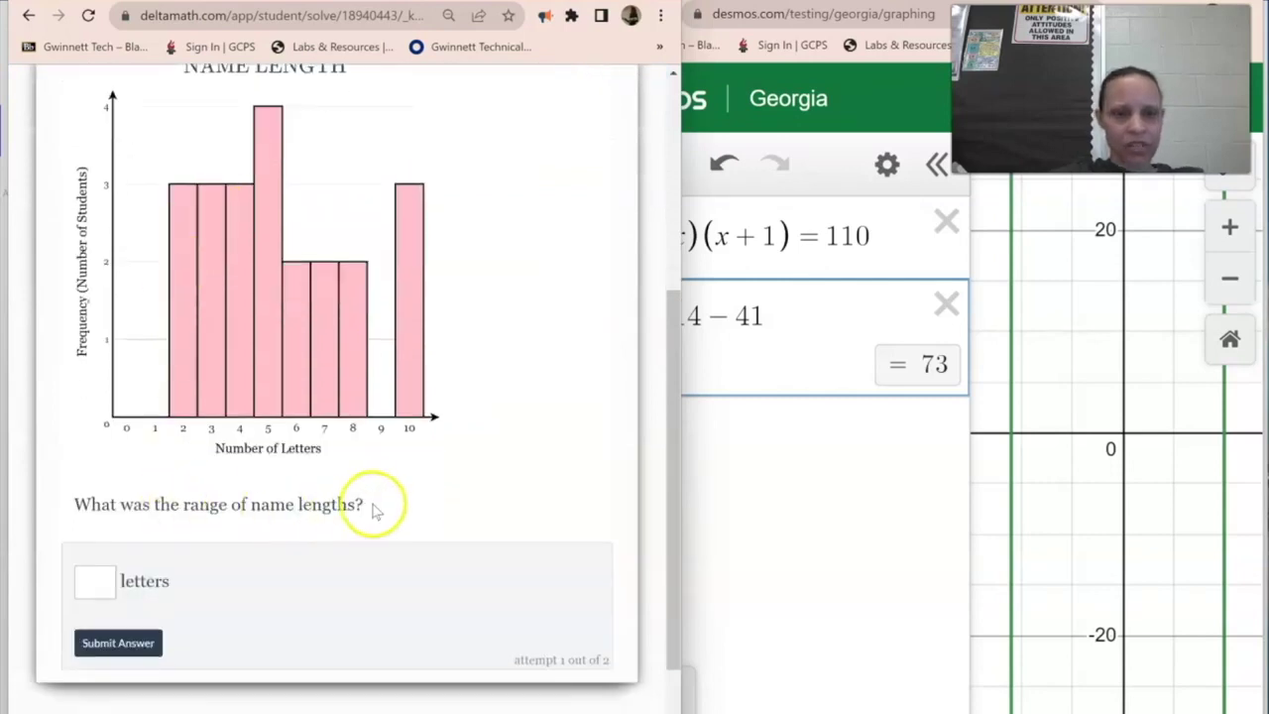
- Identify the longest and shortest name lengths on the histogram and calculate their range in Desmos as 10-2
{"action": "left_click_drag", "start_coordinate": [373, 505], "coordinate": [81, 497]}
{"action": "scroll", "coordinate": [359, 500], "scroll_direction": "up", "scroll_amount": 1}
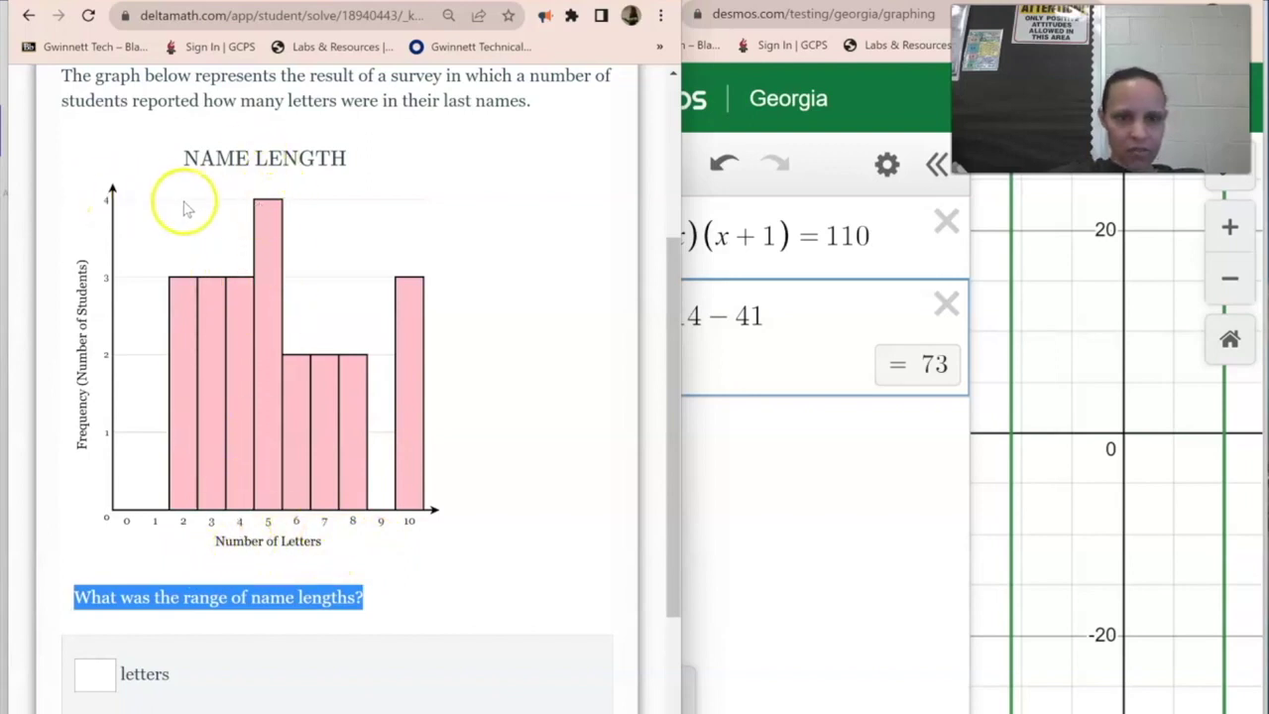
{"action": "scroll", "coordinate": [271, 227], "scroll_direction": "up", "scroll_amount": 1}
{"action": "scroll", "coordinate": [271, 396], "scroll_direction": "up", "scroll_amount": 1}
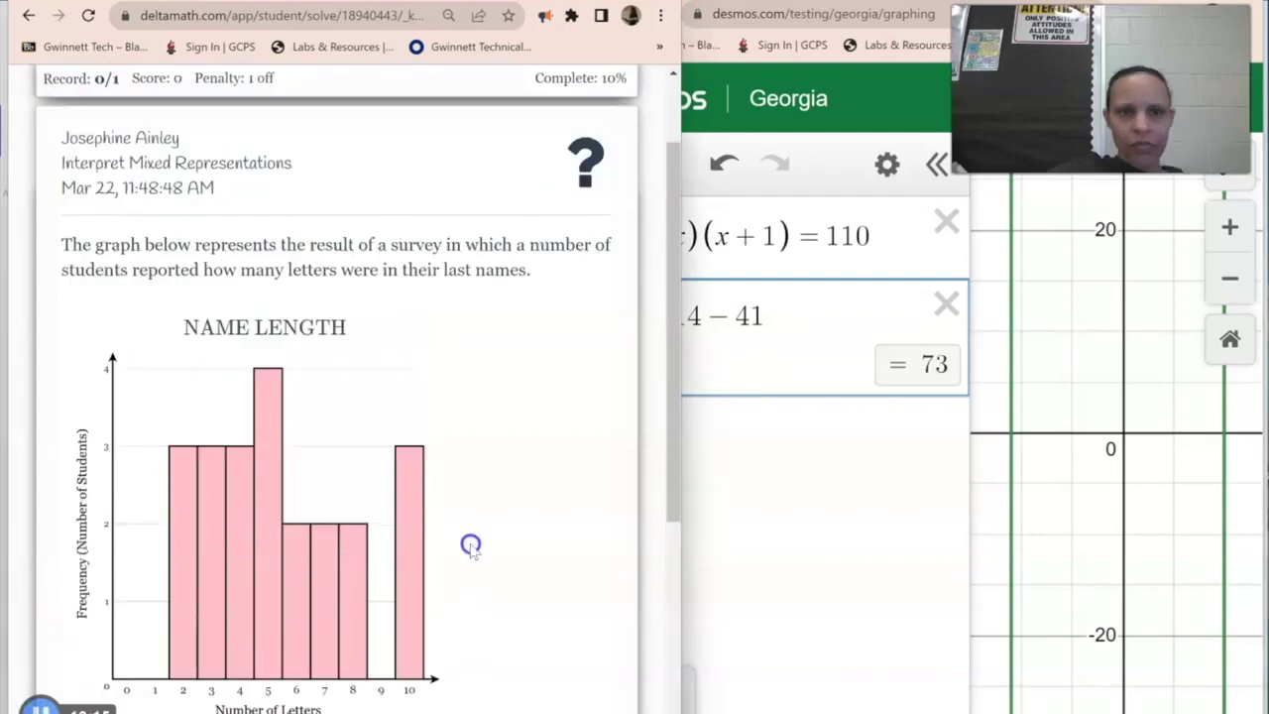
{"action": "scroll", "coordinate": [269, 360], "scroll_direction": "down", "scroll_amount": 2}
{"action": "left_click_drag", "start_coordinate": [347, 158], "coordinate": [171, 151]}
{"action": "left_click_drag", "start_coordinate": [437, 522], "coordinate": [526, 473]}
{"action": "left_click", "coordinate": [232, 552]}
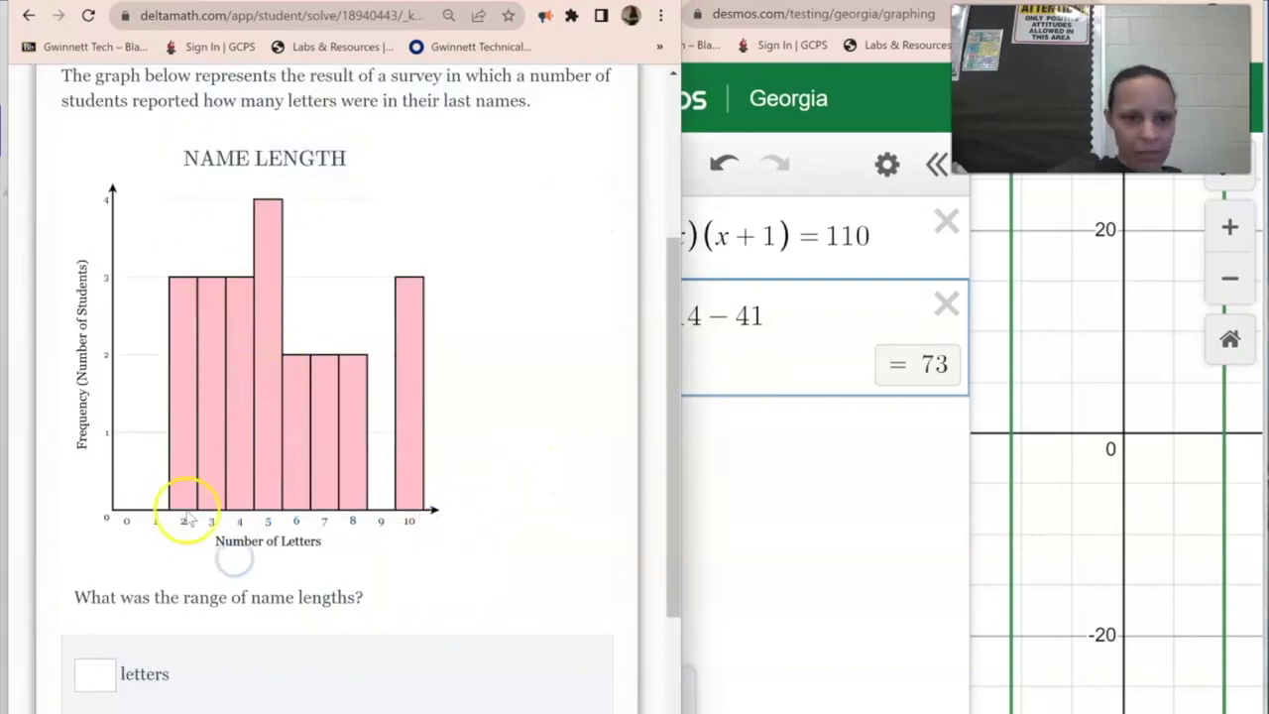
{"action": "left_click", "coordinate": [745, 438]}
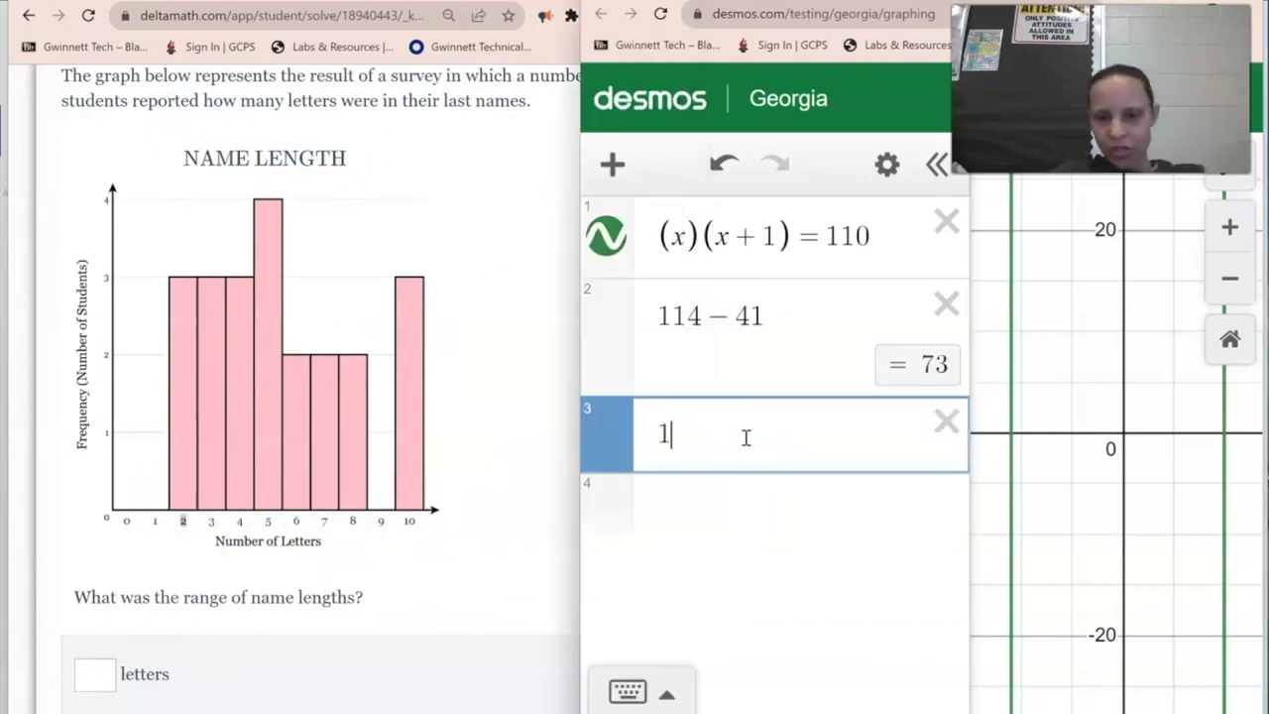
{"action": "type", "text": "10-2"}
- Try to submit the name-length range problem with the answer left blank, and dismiss the resulting notice
{"action": "scroll", "coordinate": [387, 192], "scroll_direction": "down", "scroll_amount": 2}
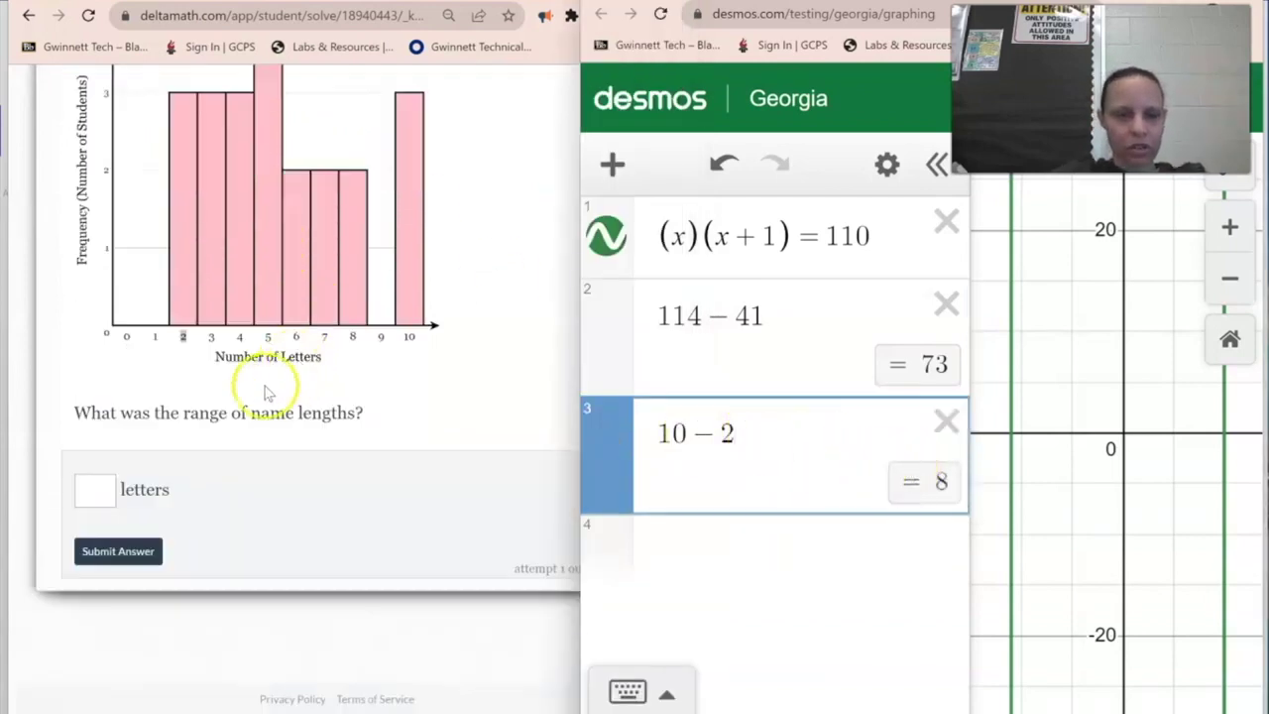
{"action": "left_click", "coordinate": [137, 553]}
{"action": "left_click", "coordinate": [505, 294]}
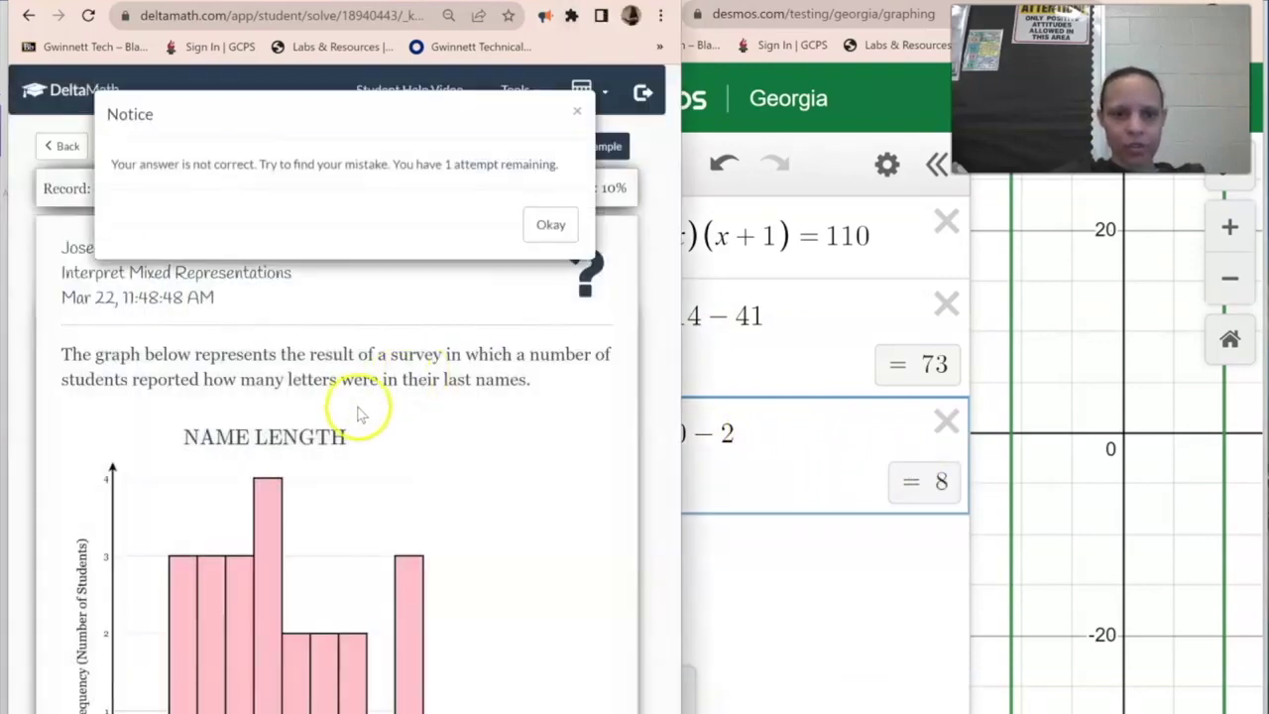
{"action": "left_click", "coordinate": [550, 224]}
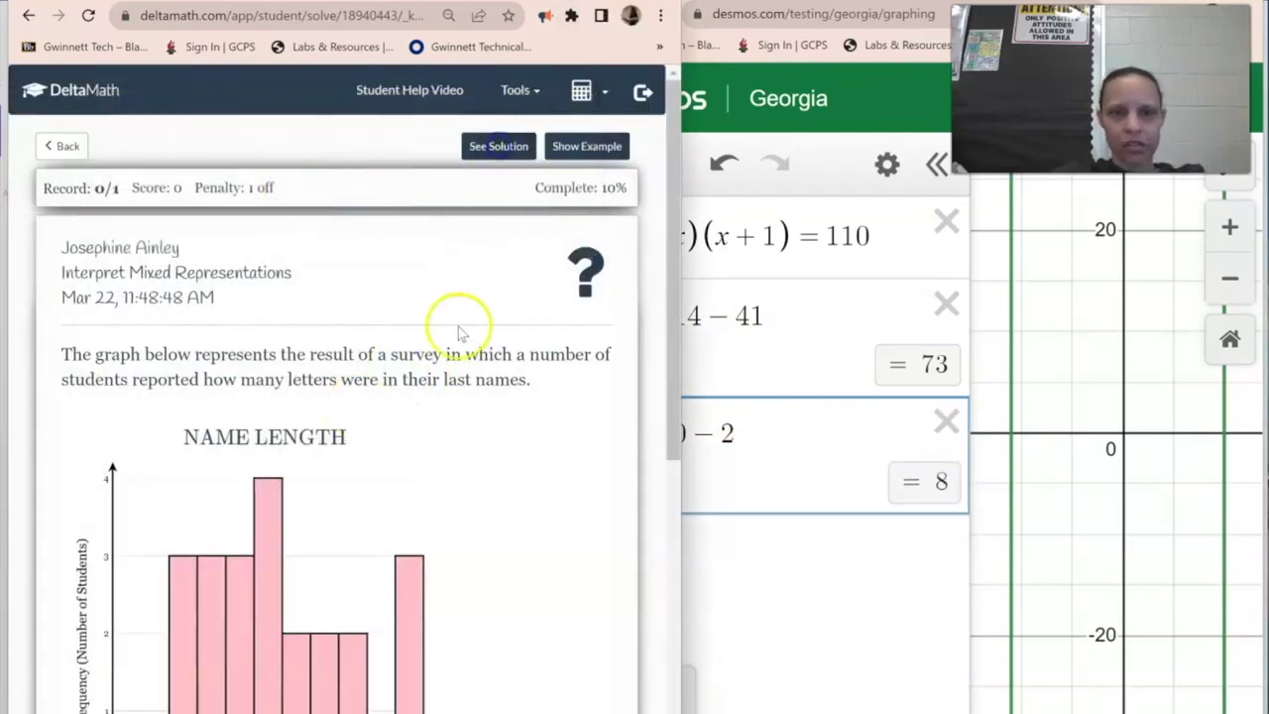
- Reveal the worked solution for the name-length problem and compare its maximum-minus-minimum calculation with the Desmos expression
{"action": "left_click", "coordinate": [500, 147]}
{"action": "left_click", "coordinate": [433, 287]}
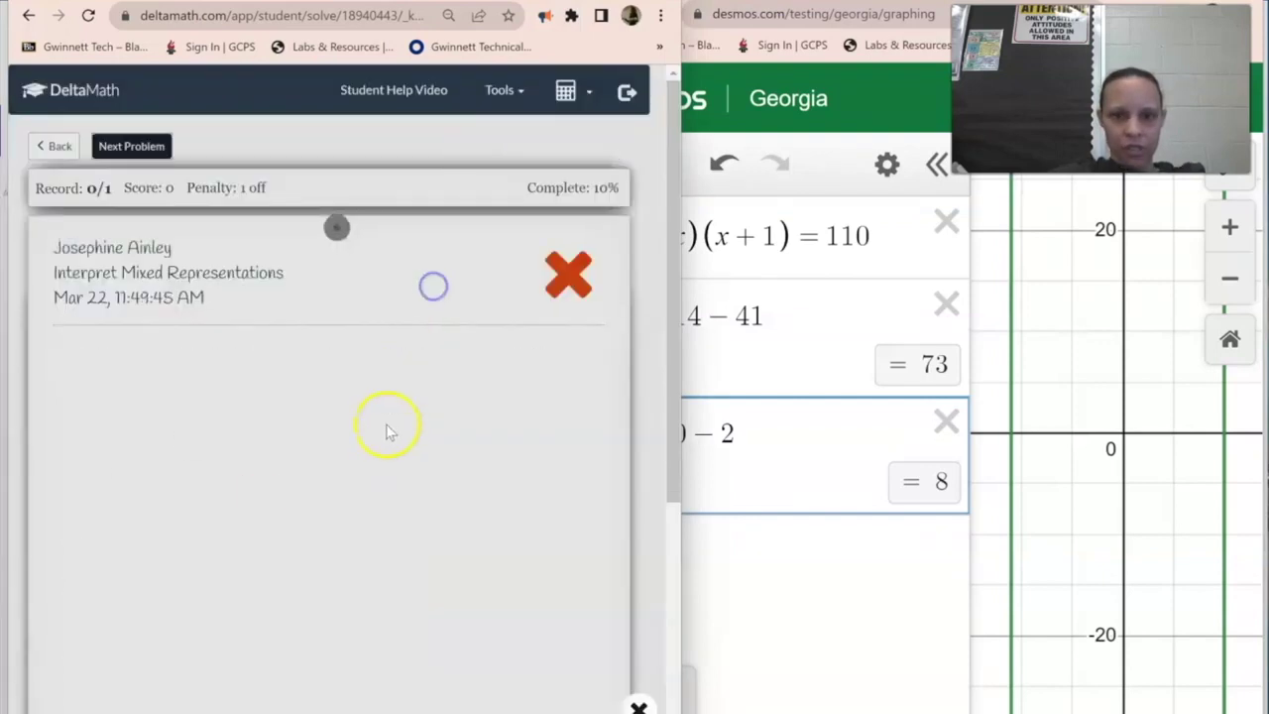
{"action": "scroll", "coordinate": [377, 436], "scroll_direction": "down", "scroll_amount": 5}
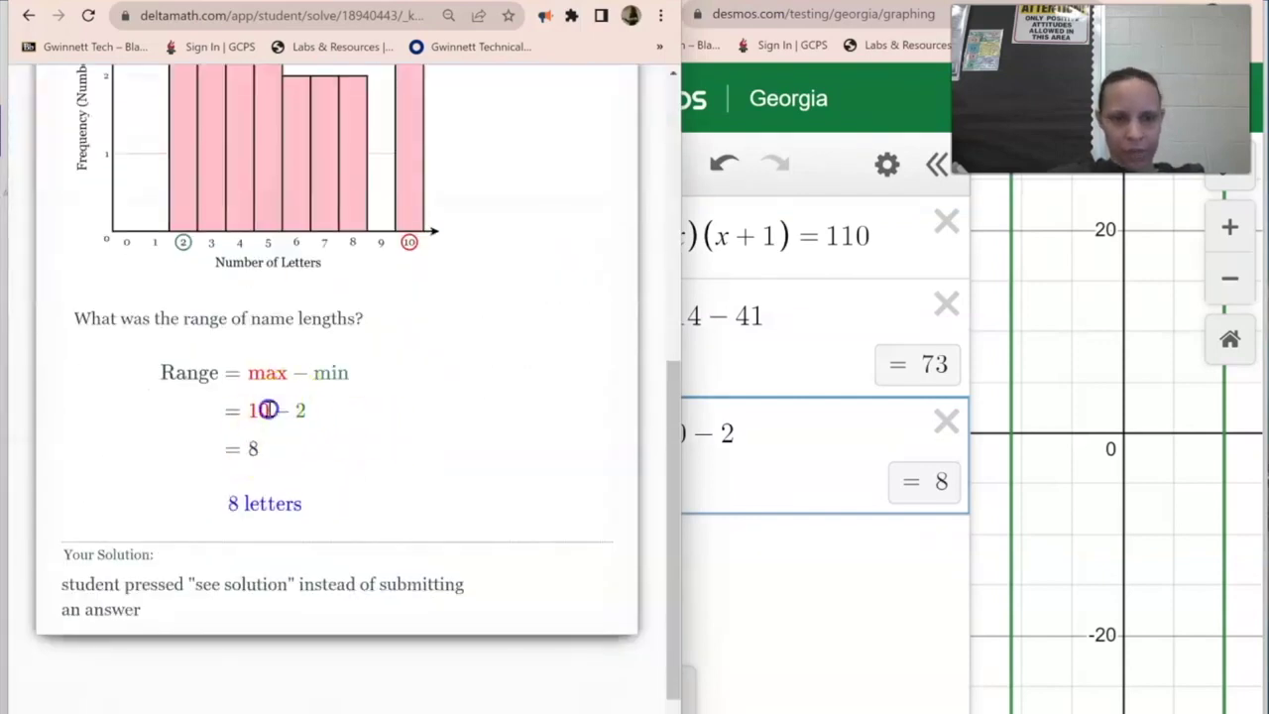
{"action": "scroll", "coordinate": [248, 509], "scroll_direction": "down", "scroll_amount": 1}
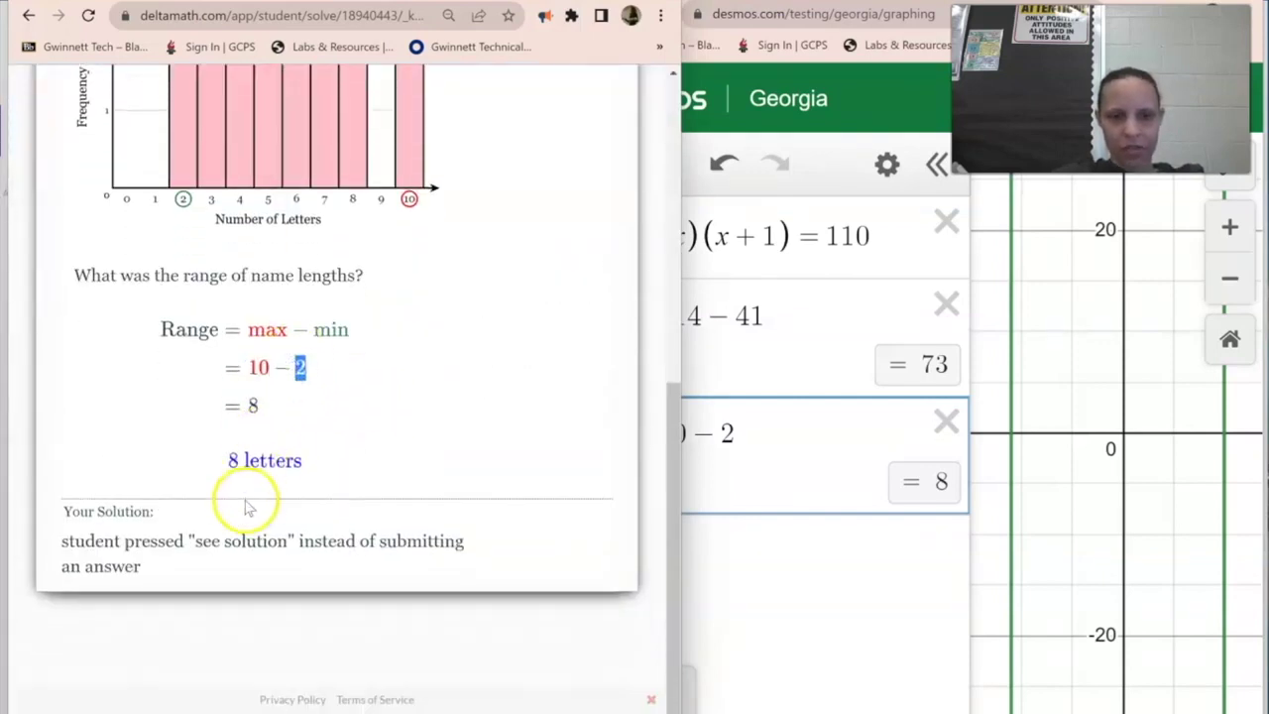
- Go to the next problem and examine the quiz-score dot plot for the most common score
{"action": "scroll", "coordinate": [238, 377], "scroll_direction": "up", "scroll_amount": 8}
{"action": "left_click", "coordinate": [161, 159]}
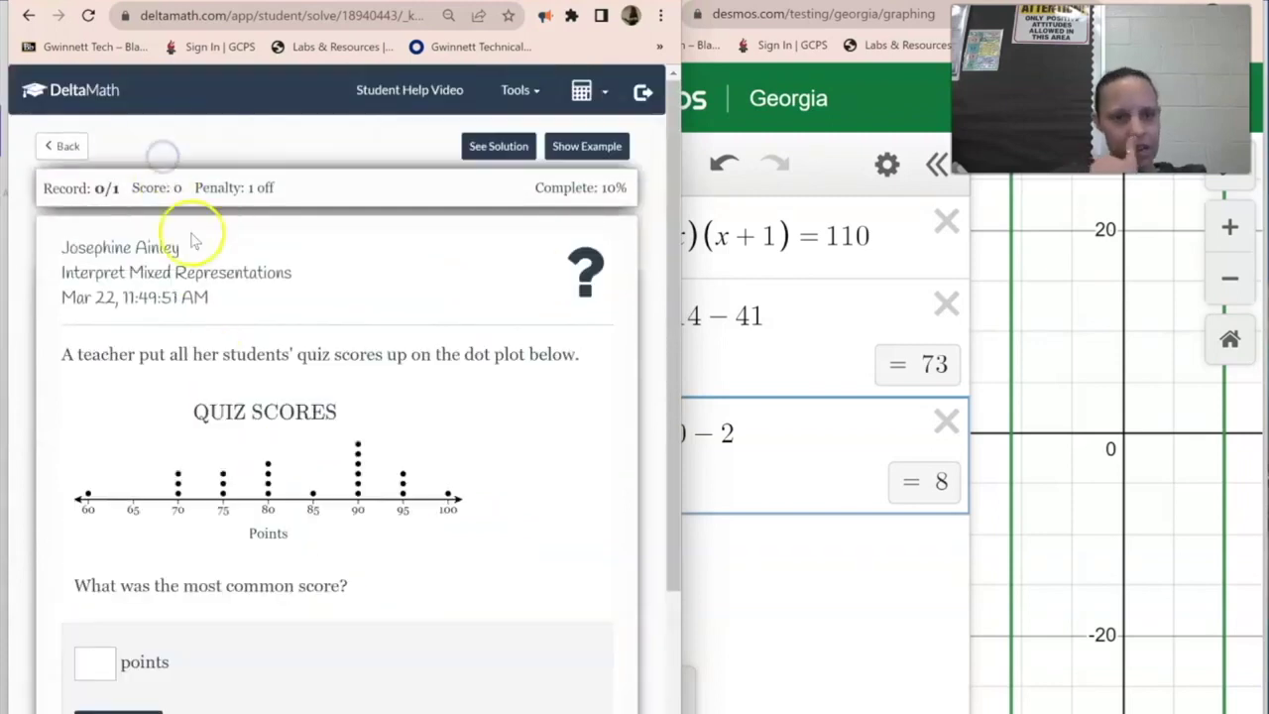
{"action": "left_click_drag", "start_coordinate": [226, 586], "coordinate": [339, 593]}
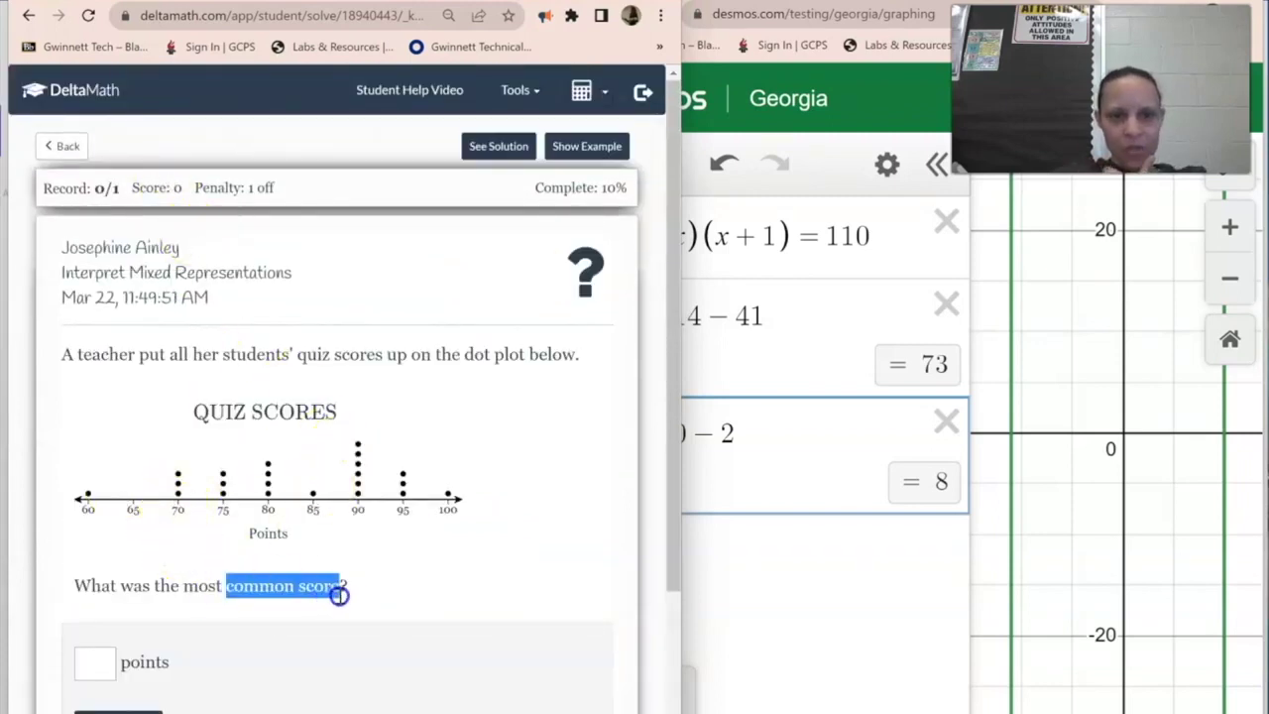
{"action": "left_click", "coordinate": [344, 510]}
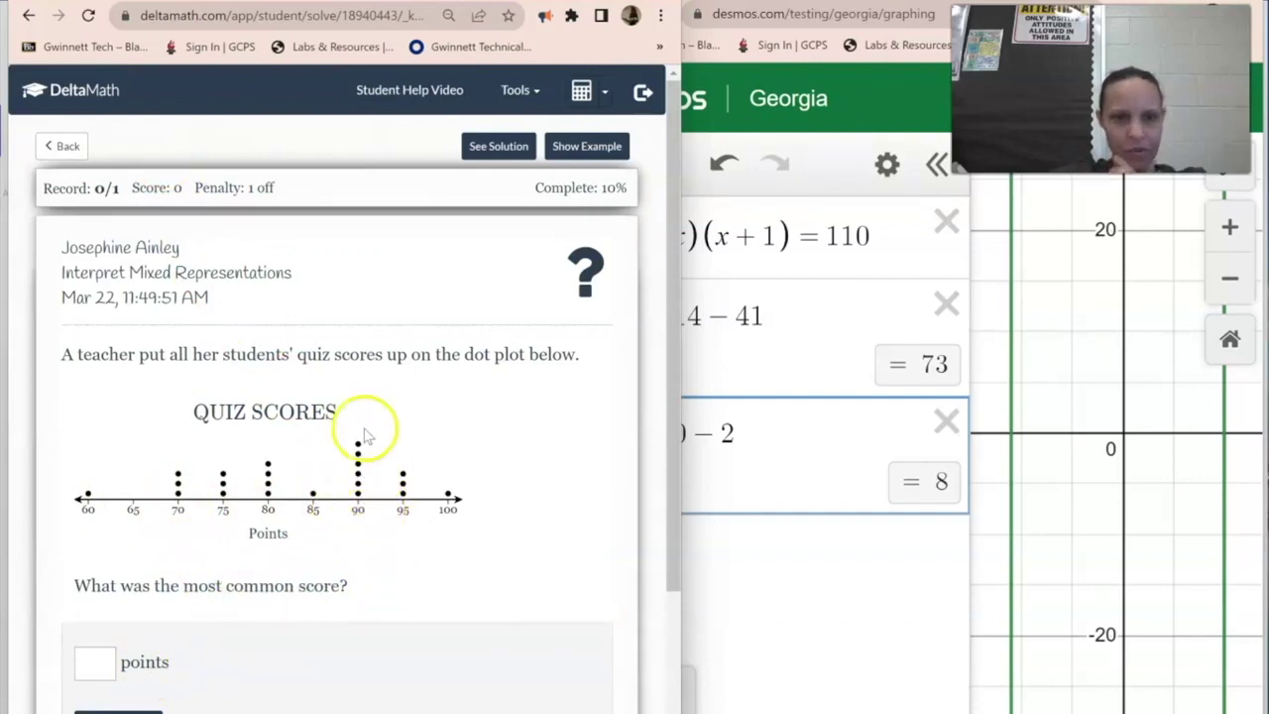
- Reveal the solution for the quiz-score problem without submitting an answer, and check the most common score
{"action": "left_click", "coordinate": [498, 145]}
{"action": "left_click", "coordinate": [461, 289]}
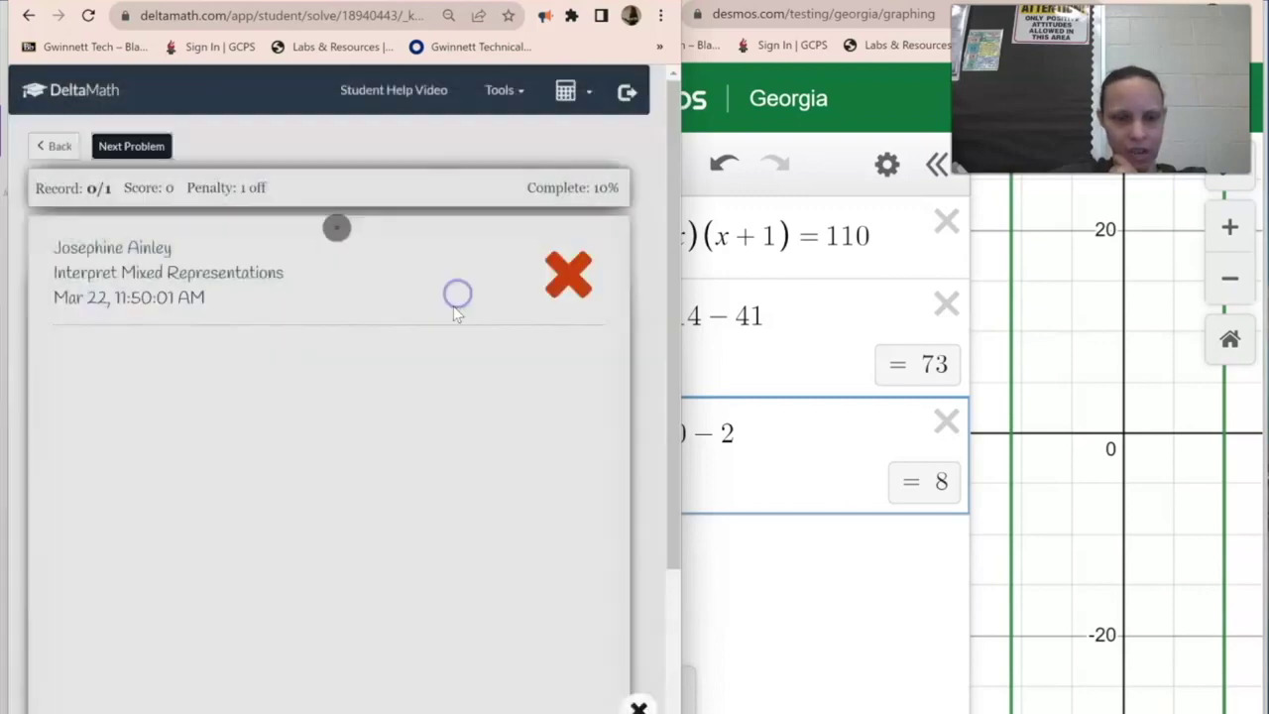
{"action": "scroll", "coordinate": [290, 530], "scroll_direction": "down", "scroll_amount": 2}
{"action": "left_click_drag", "start_coordinate": [315, 460], "coordinate": [170, 448]}
- Go to the next problem and examine the social media posts histogram and the question about students who made 3 posts
{"action": "scroll", "coordinate": [198, 436], "scroll_direction": "up", "scroll_amount": 3}
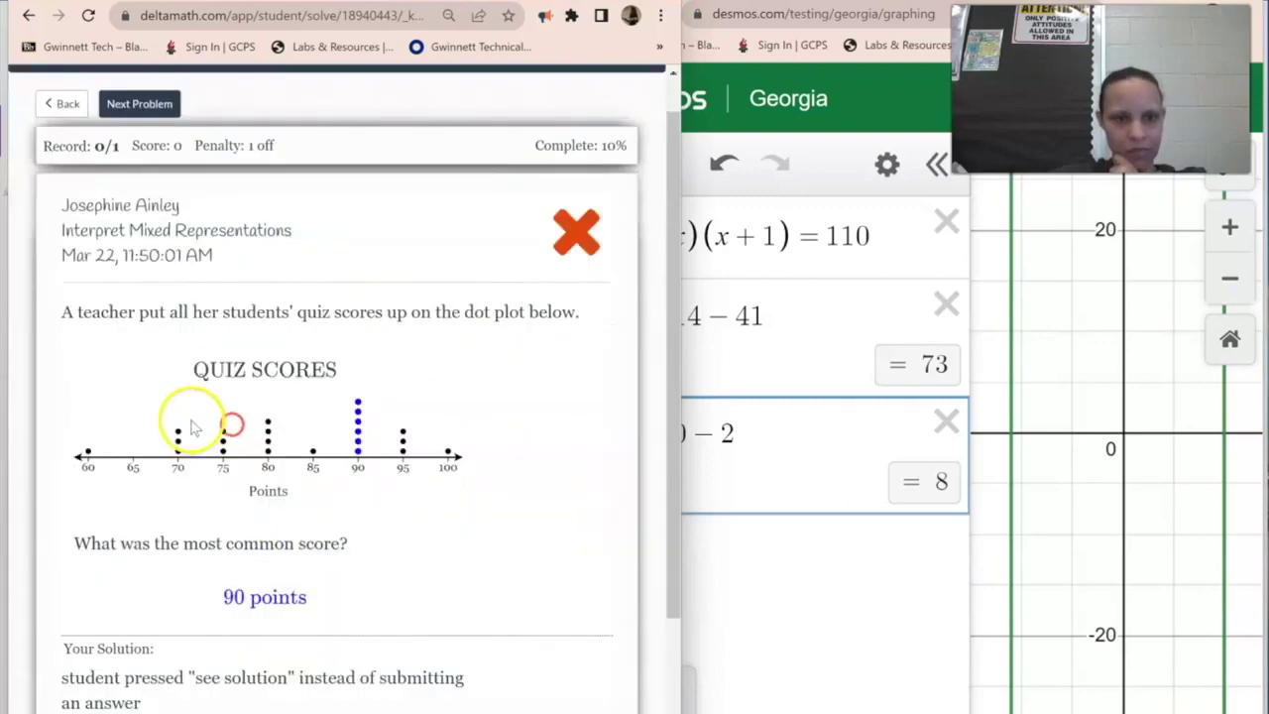
{"action": "left_click", "coordinate": [144, 146]}
{"action": "scroll", "coordinate": [248, 386], "scroll_direction": "down", "scroll_amount": 5}
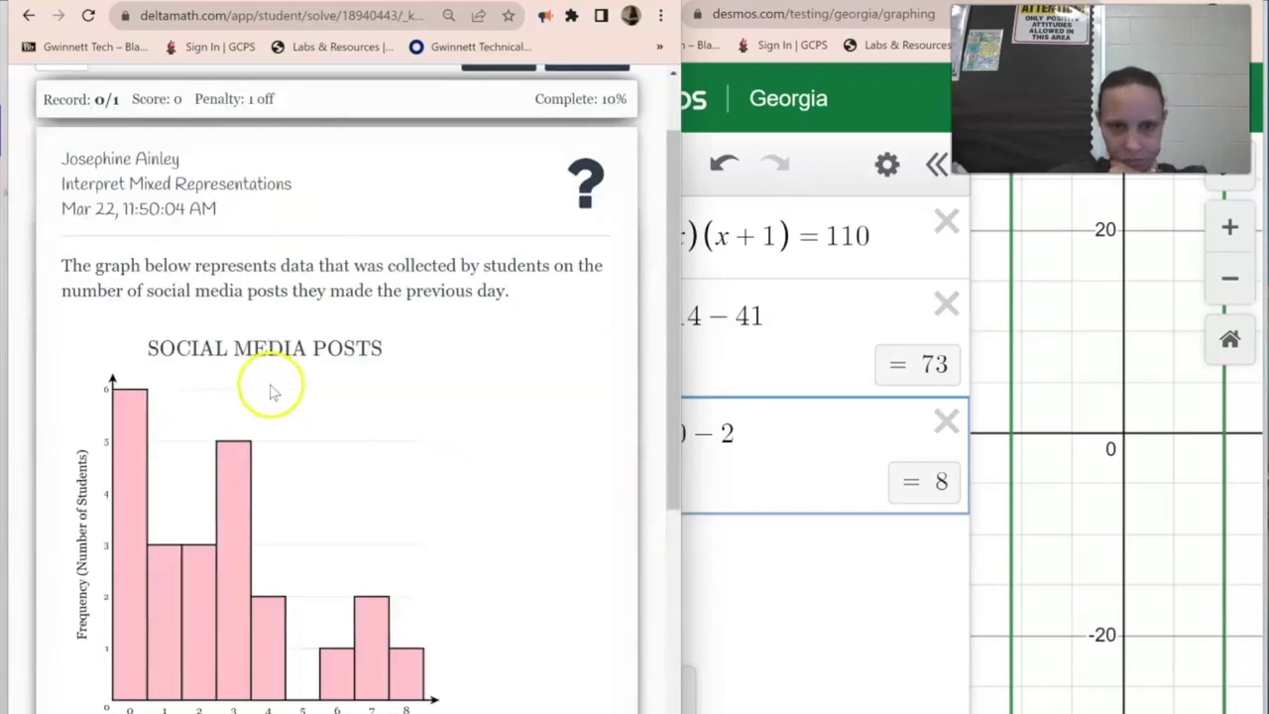
{"action": "left_click_drag", "start_coordinate": [76, 413], "coordinate": [299, 433]}
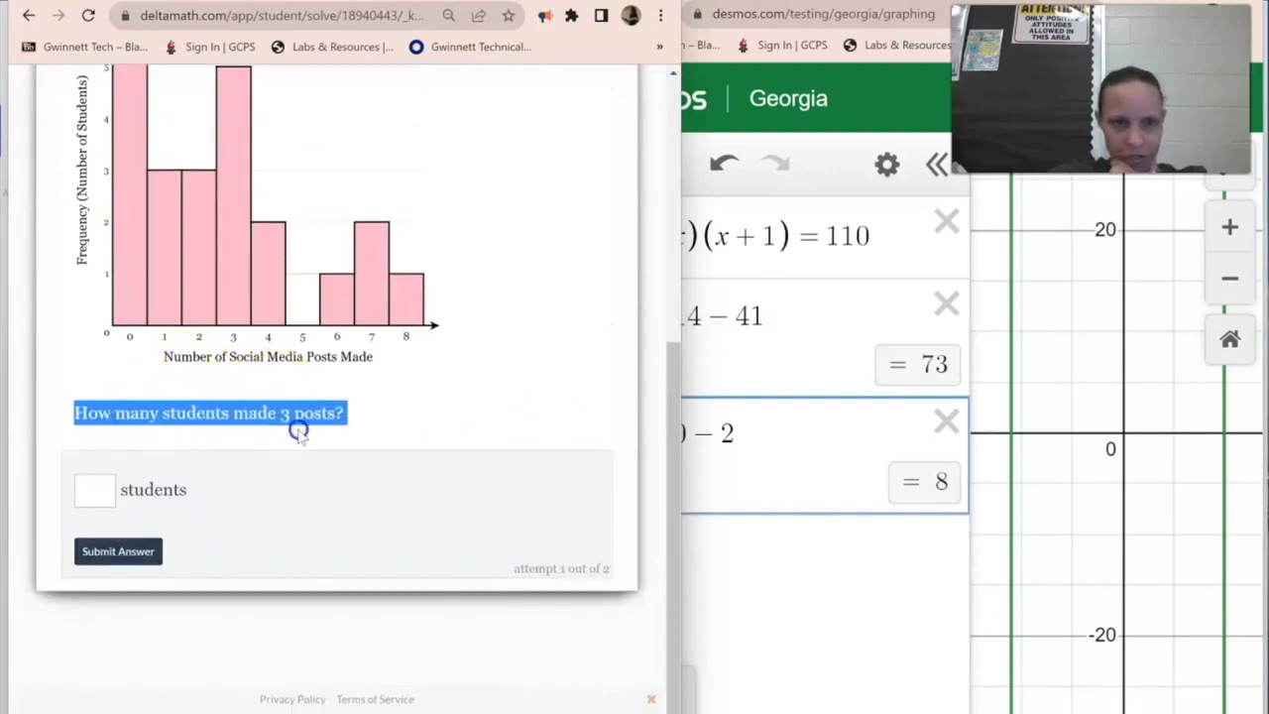
{"action": "scroll", "coordinate": [391, 458], "scroll_direction": "up", "scroll_amount": 3}
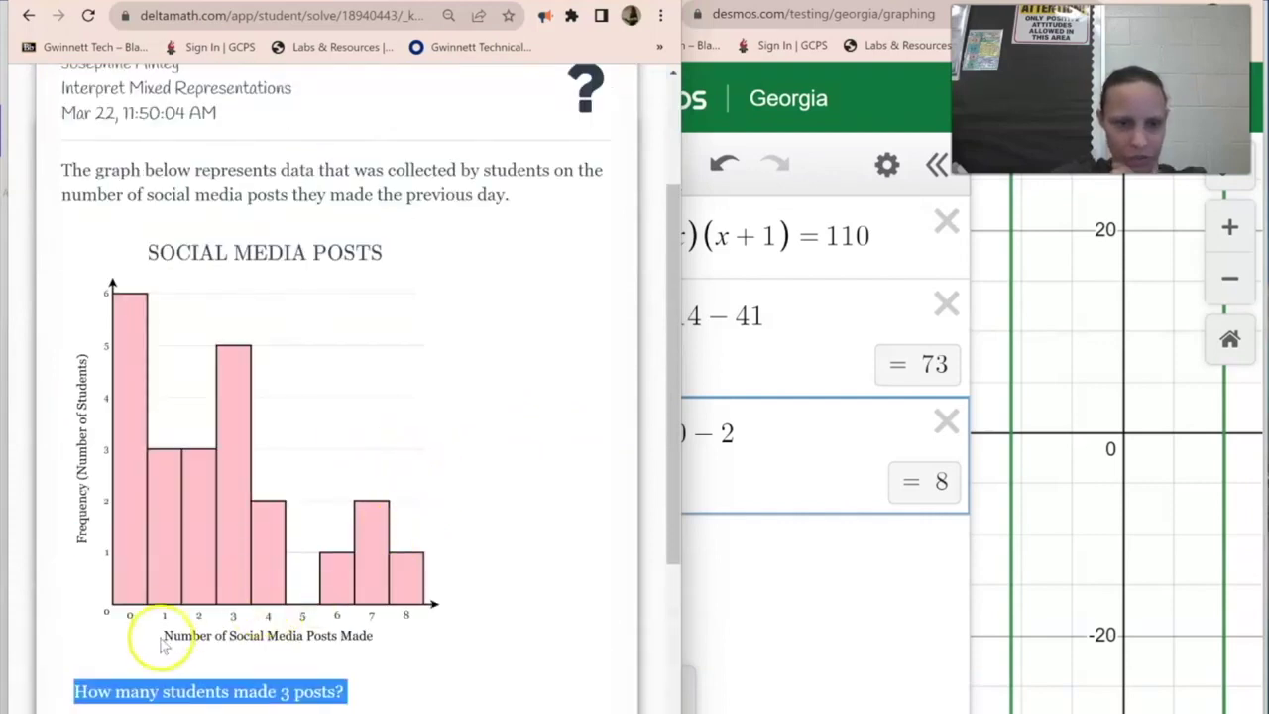
- Read the social media posts histogram's axes and bar for 3 posts, and reveal the solution to check the number of students
{"action": "left_click_drag", "start_coordinate": [163, 644], "coordinate": [265, 642]}
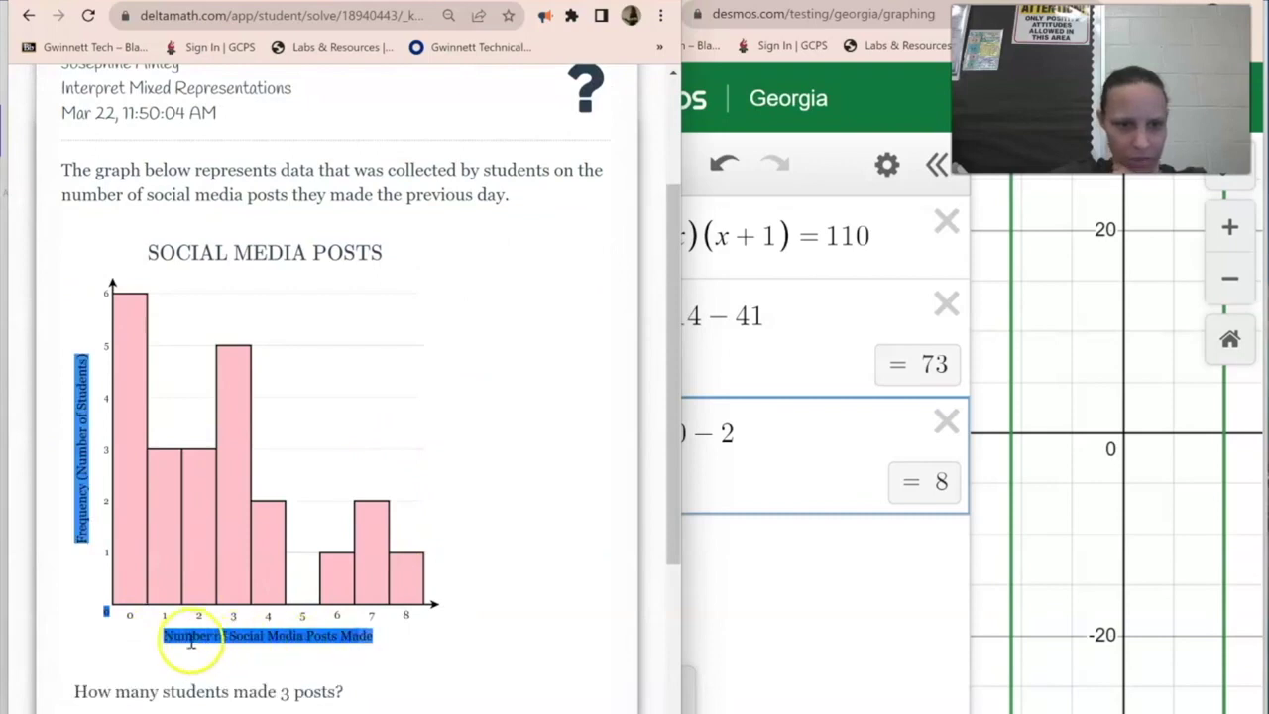
{"action": "left_click", "coordinate": [239, 590]}
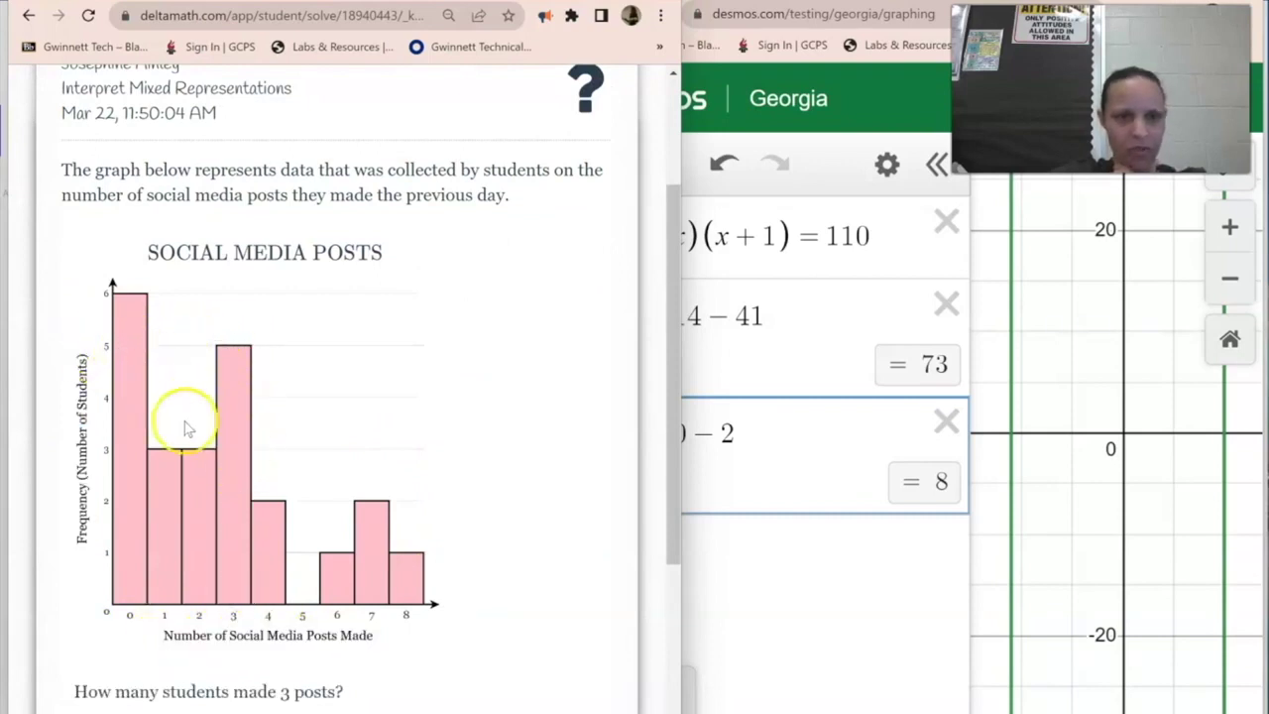
{"action": "scroll", "coordinate": [188, 428], "scroll_direction": "down", "scroll_amount": 2}
{"action": "scroll", "coordinate": [306, 481], "scroll_direction": "up", "scroll_amount": 4}
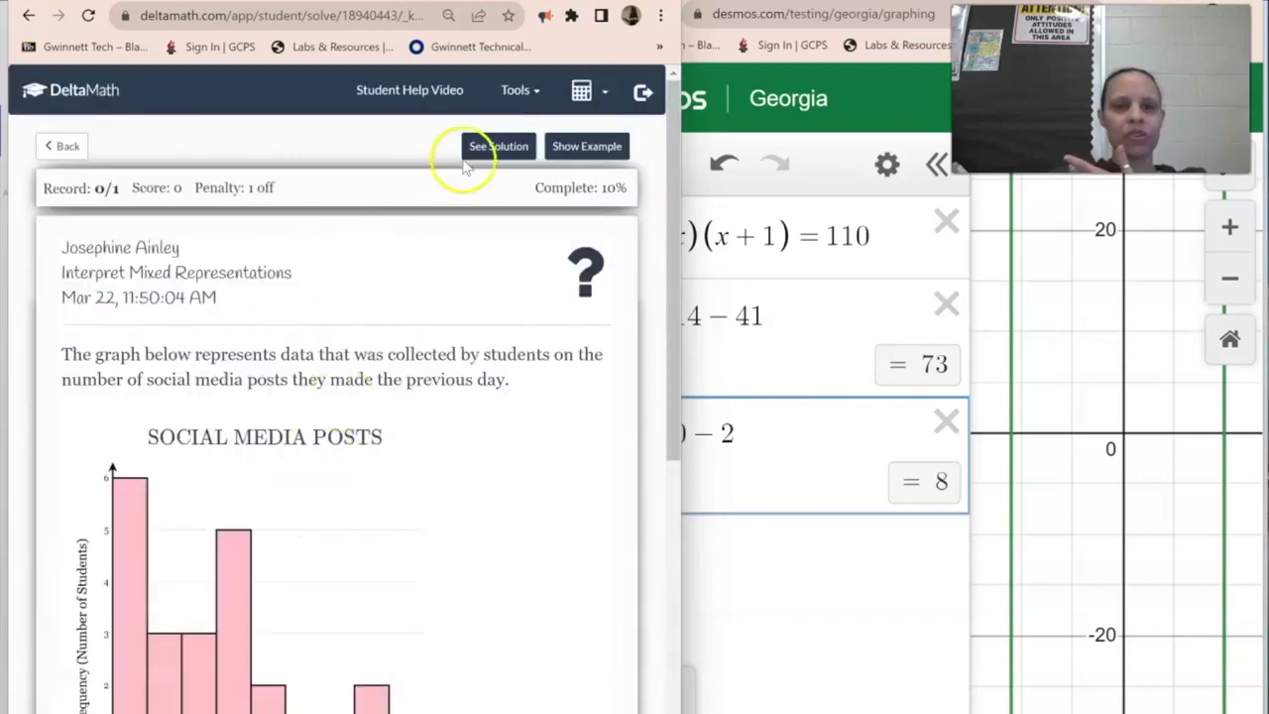
{"action": "left_click", "coordinate": [493, 146]}
{"action": "left_click", "coordinate": [456, 286]}
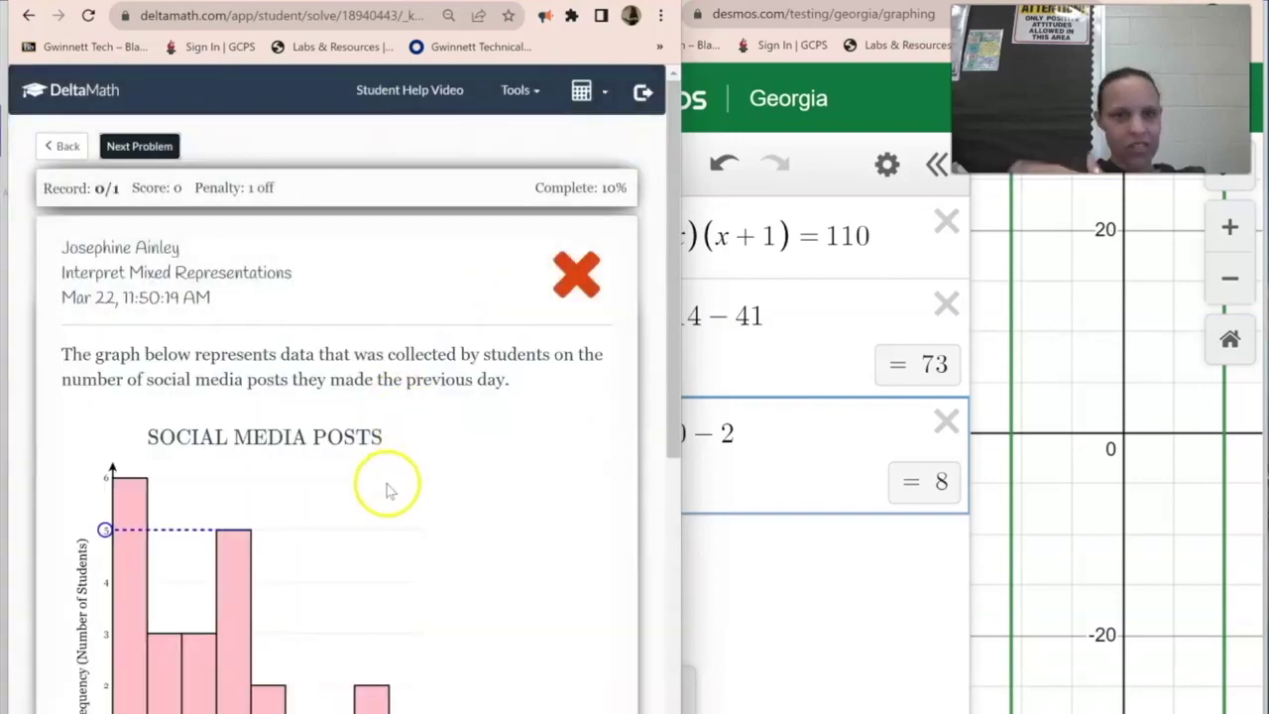
{"action": "scroll", "coordinate": [387, 490], "scroll_direction": "down", "scroll_amount": 5}
{"action": "left_click_drag", "start_coordinate": [313, 457], "coordinate": [206, 466]}
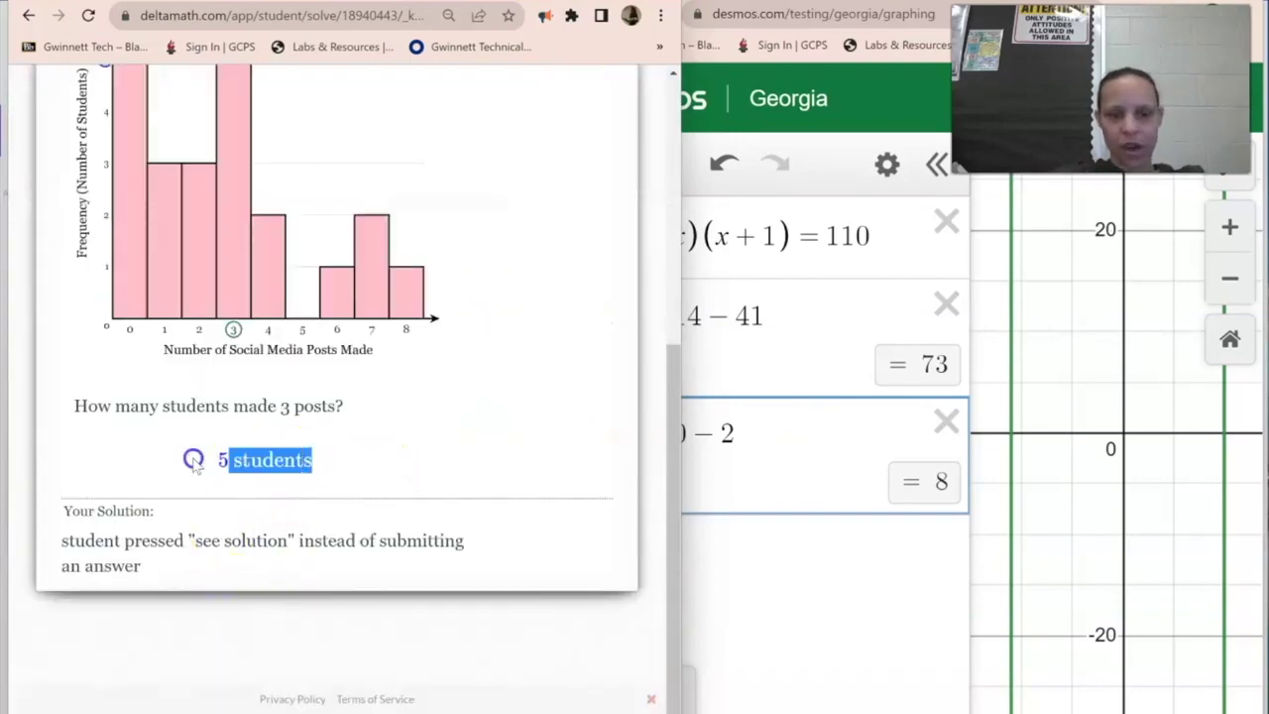
- Go to the next problem and examine the name-length dot plot for students with names longer than 8 letters
{"action": "scroll", "coordinate": [361, 476], "scroll_direction": "up", "scroll_amount": 5}
{"action": "left_click", "coordinate": [148, 142]}
{"action": "scroll", "coordinate": [283, 476], "scroll_direction": "down", "scroll_amount": 2}
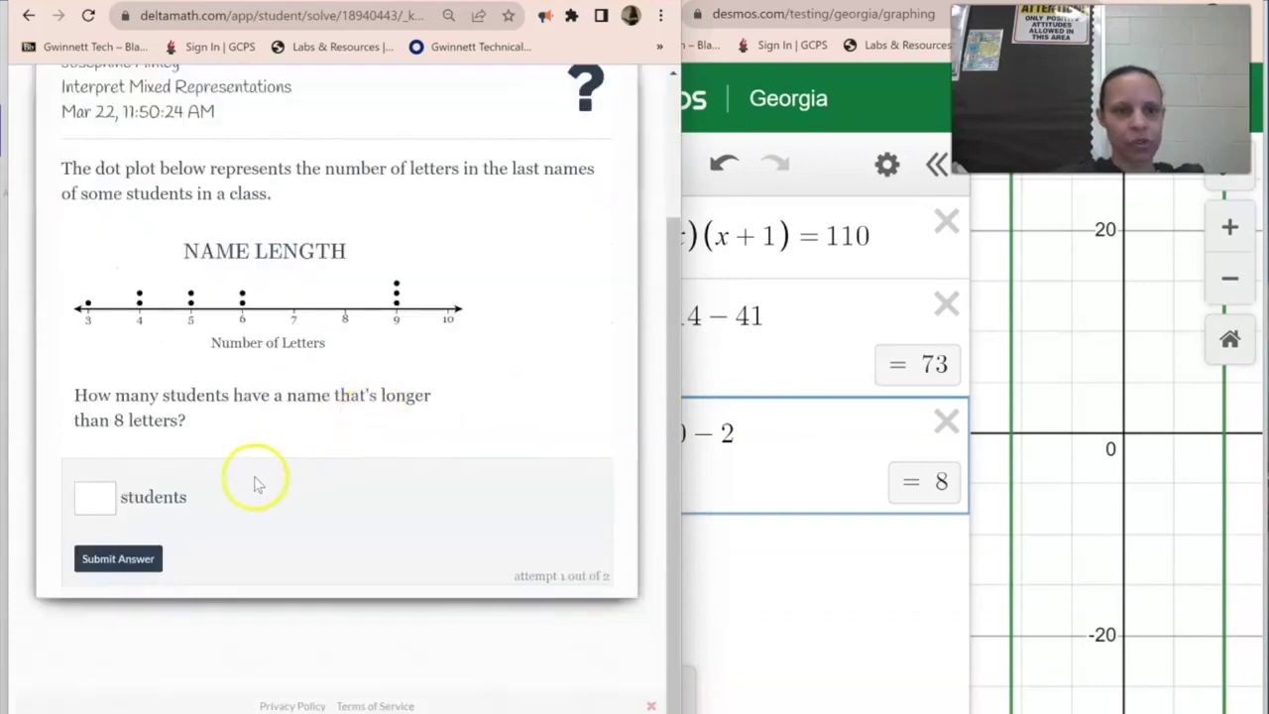
{"action": "left_click_drag", "start_coordinate": [77, 407], "coordinate": [333, 416]}
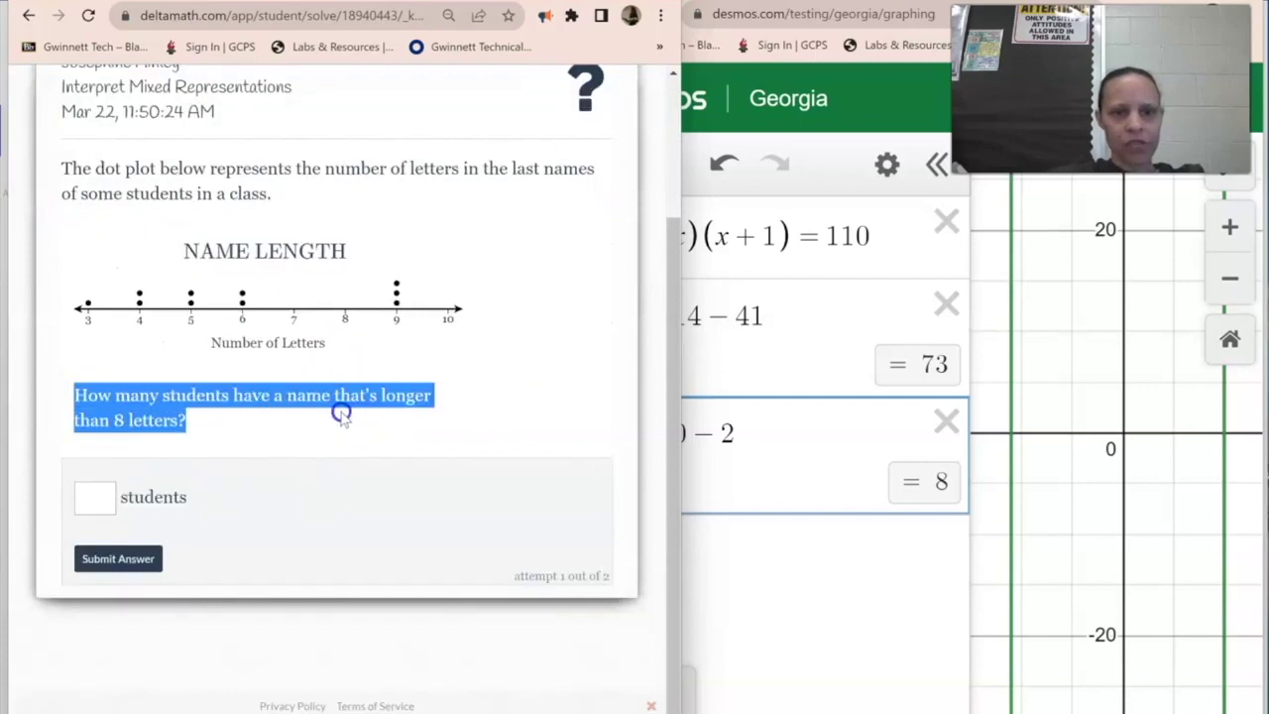
{"action": "left_click", "coordinate": [352, 322]}
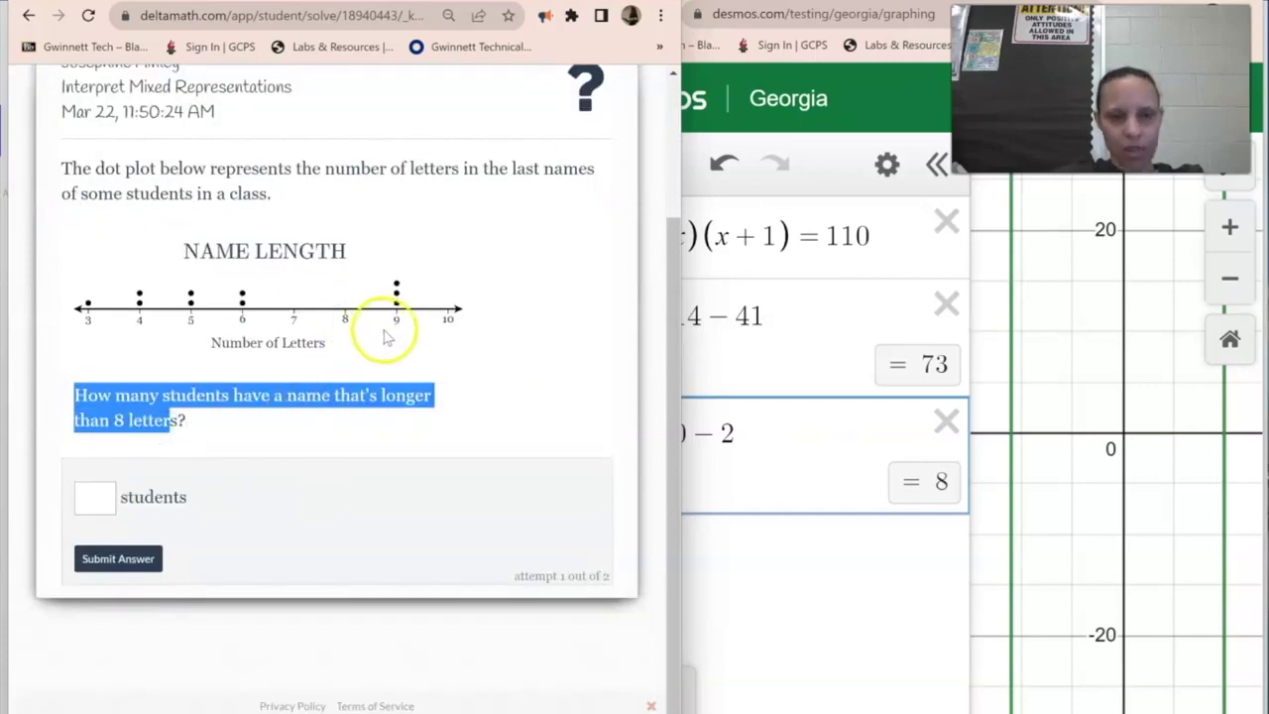
- Reveal the solution for the name-length problem without submitting an answer, and check the number of students
{"action": "left_click", "coordinate": [131, 558]}
{"action": "left_click", "coordinate": [510, 302]}
{"action": "scroll", "coordinate": [425, 306], "scroll_direction": "up", "scroll_amount": 2}
{"action": "left_click", "coordinate": [499, 146]}
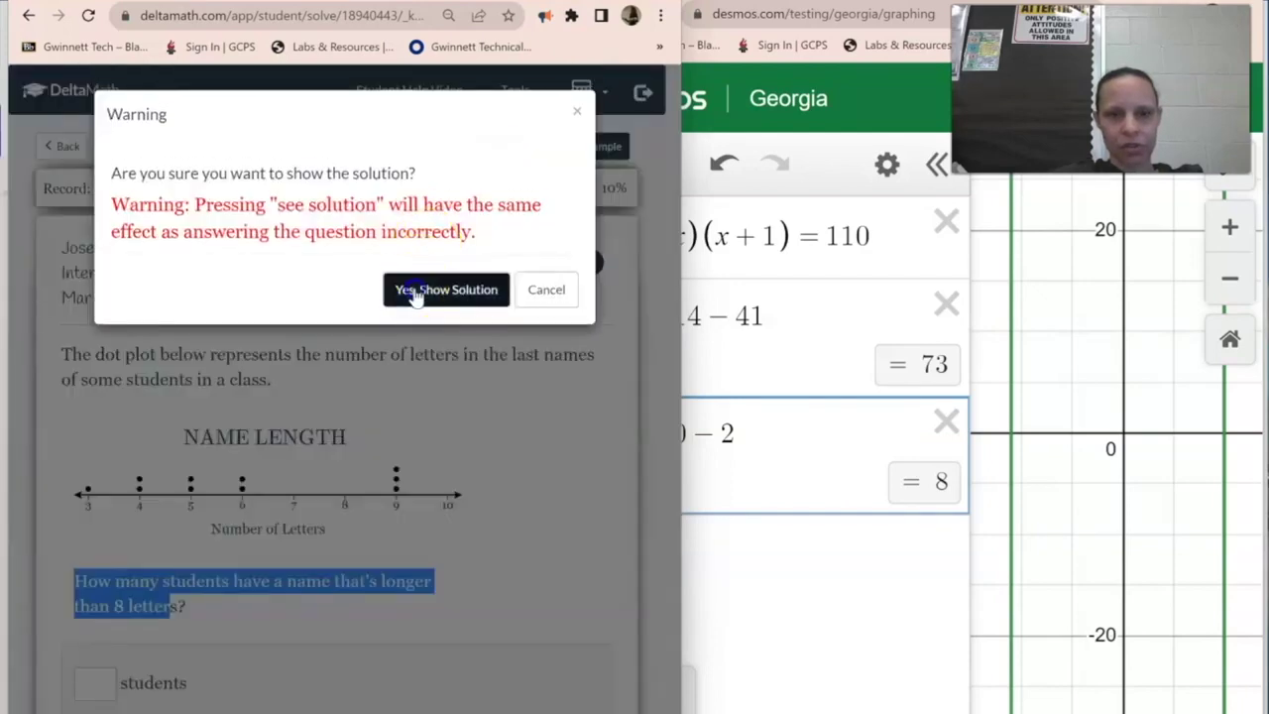
{"action": "left_click", "coordinate": [426, 286]}
{"action": "scroll", "coordinate": [347, 486], "scroll_direction": "down", "scroll_amount": 3}
{"action": "left_click_drag", "start_coordinate": [330, 464], "coordinate": [218, 496]}
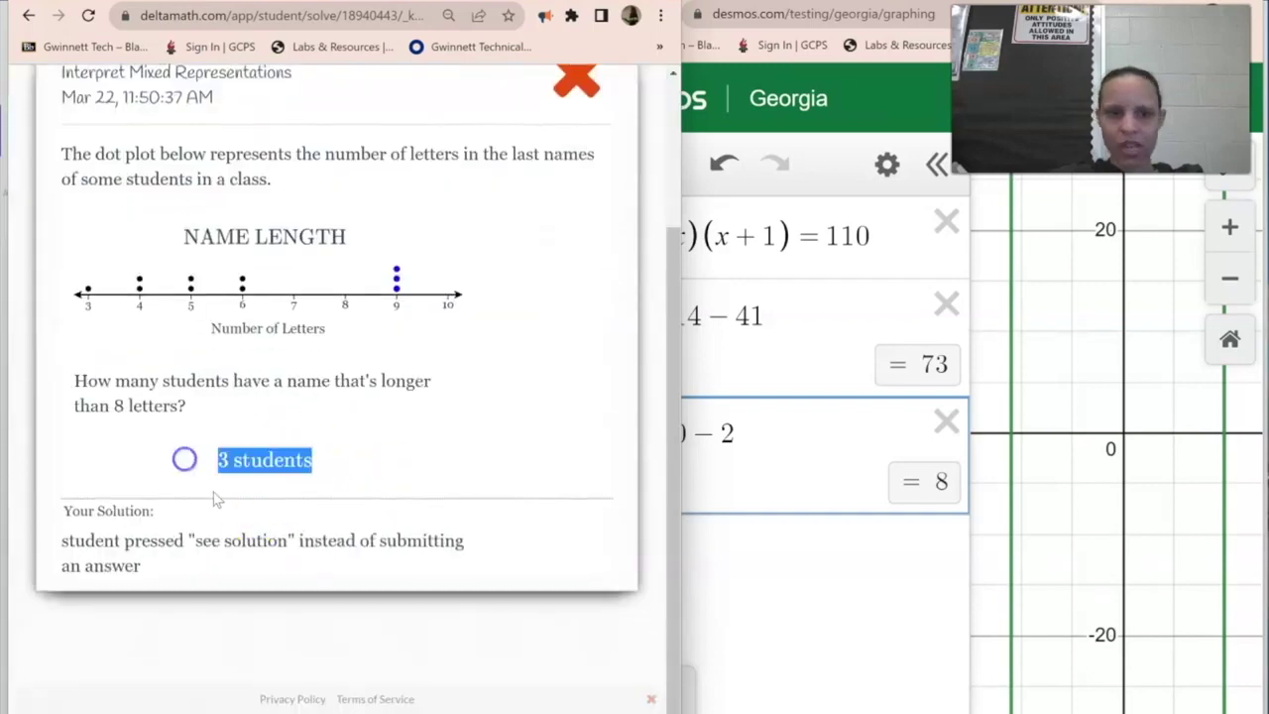
- Go to the next problem and examine the commute-time dot plot for students taking less than 40 minutes
{"action": "scroll", "coordinate": [354, 331], "scroll_direction": "up", "scroll_amount": 2}
{"action": "left_click", "coordinate": [139, 147]}
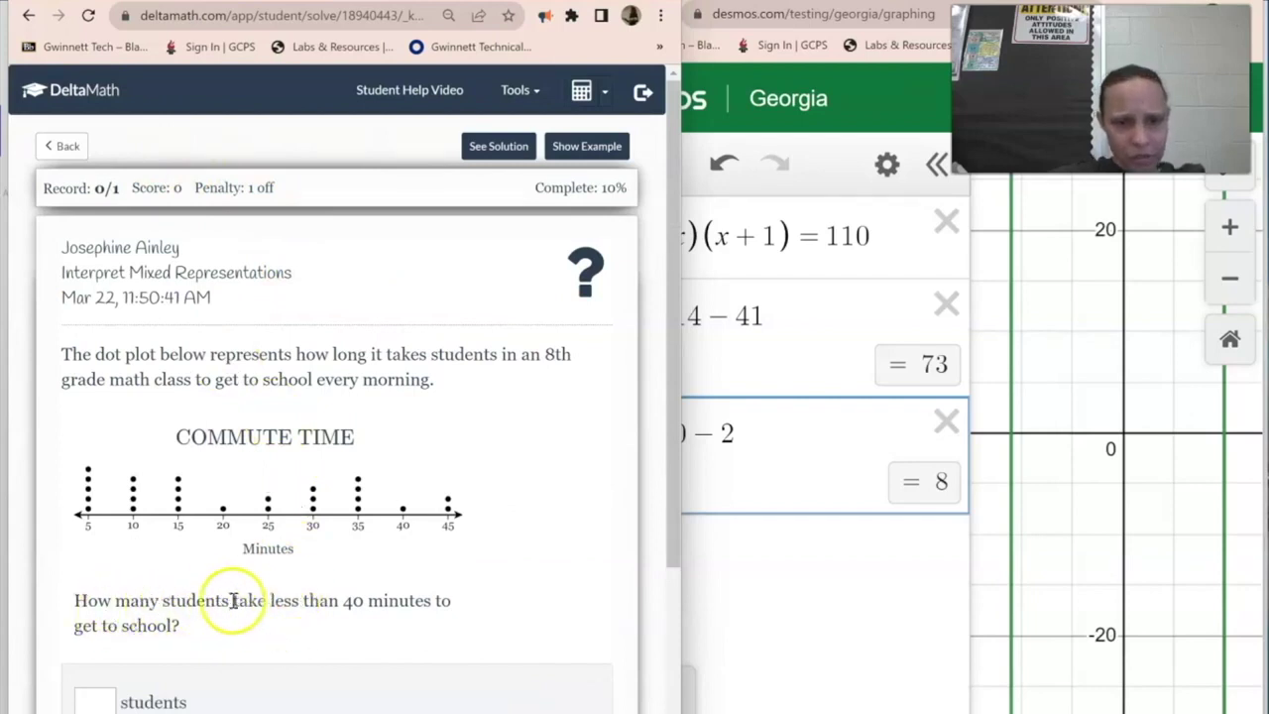
{"action": "left_click", "coordinate": [272, 550]}
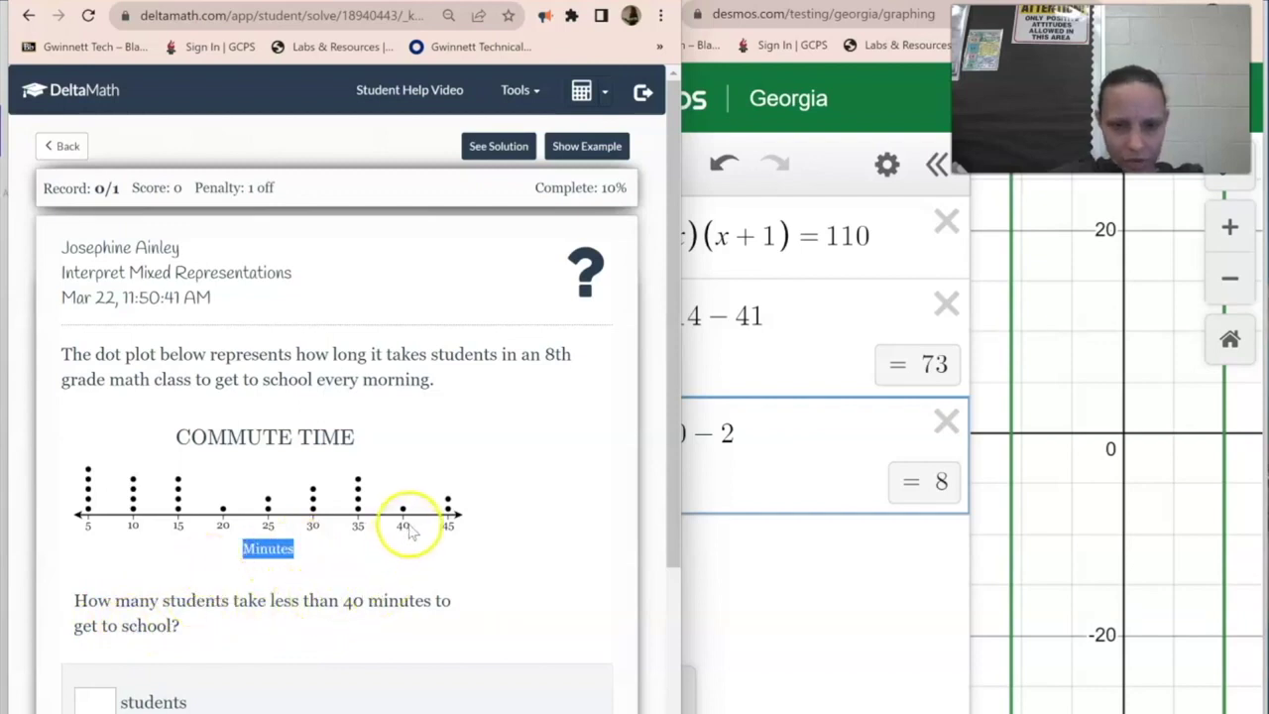
{"action": "double_click", "coordinate": [274, 601]}
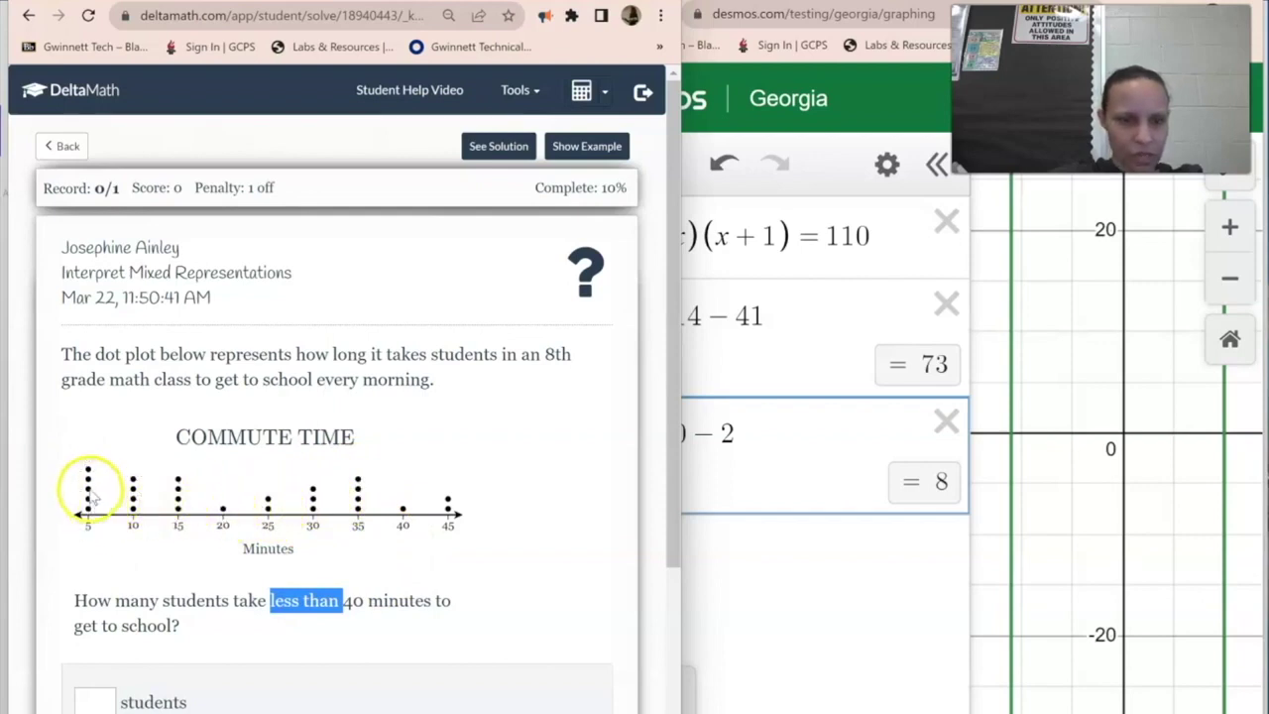
- Answer the commute-time question with 23 students and submit it
{"action": "scroll", "coordinate": [108, 594], "scroll_direction": "down", "scroll_amount": 2}
{"action": "left_click", "coordinate": [106, 595]}
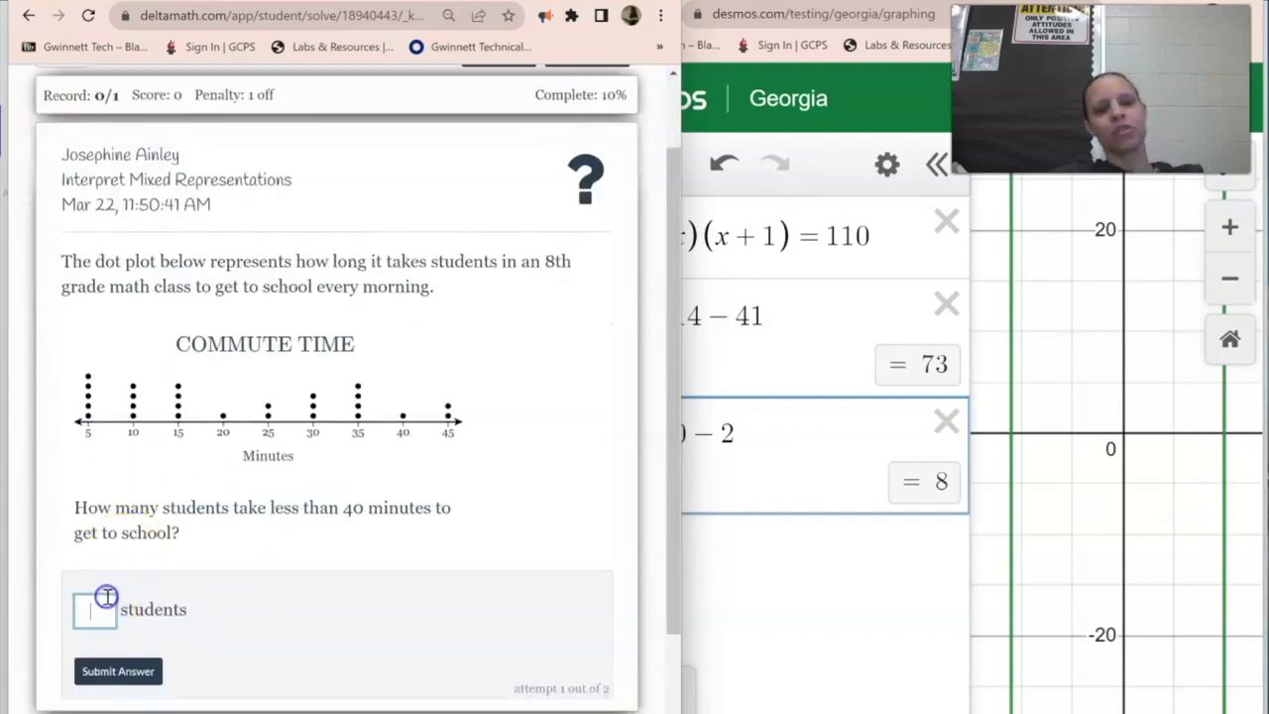
{"action": "type", "text": "23"}
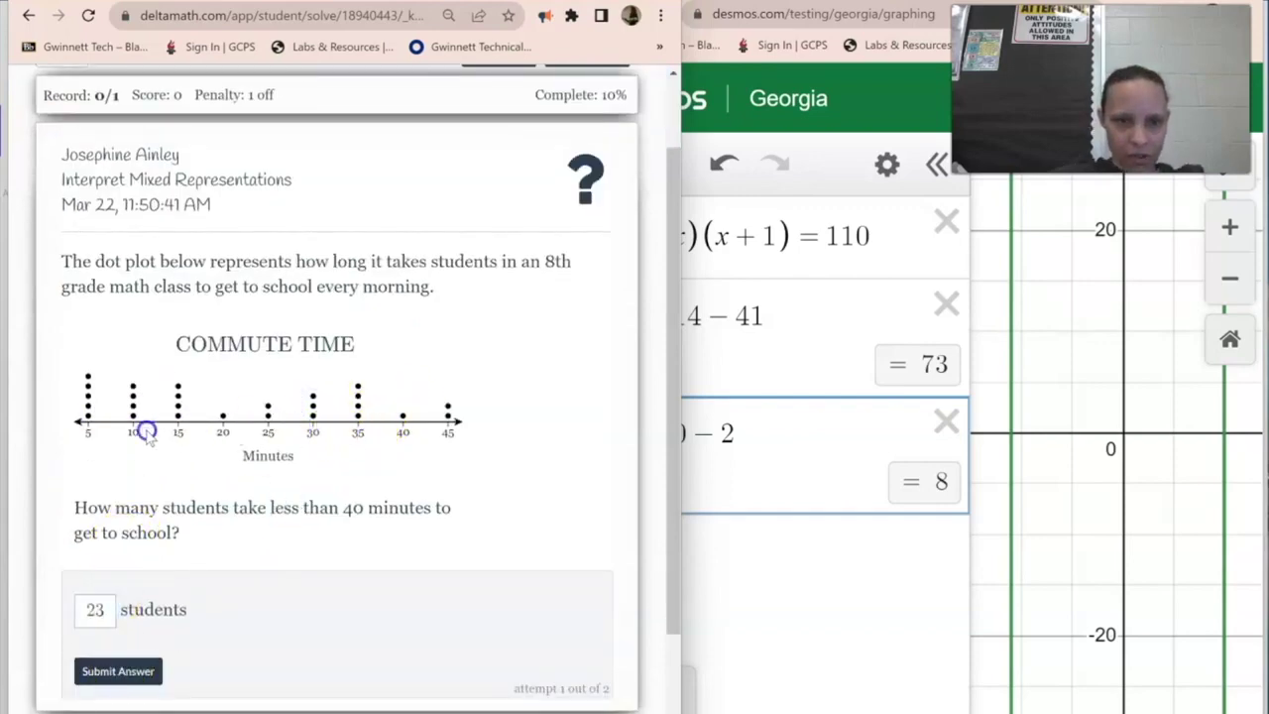
{"action": "left_click", "coordinate": [109, 670]}
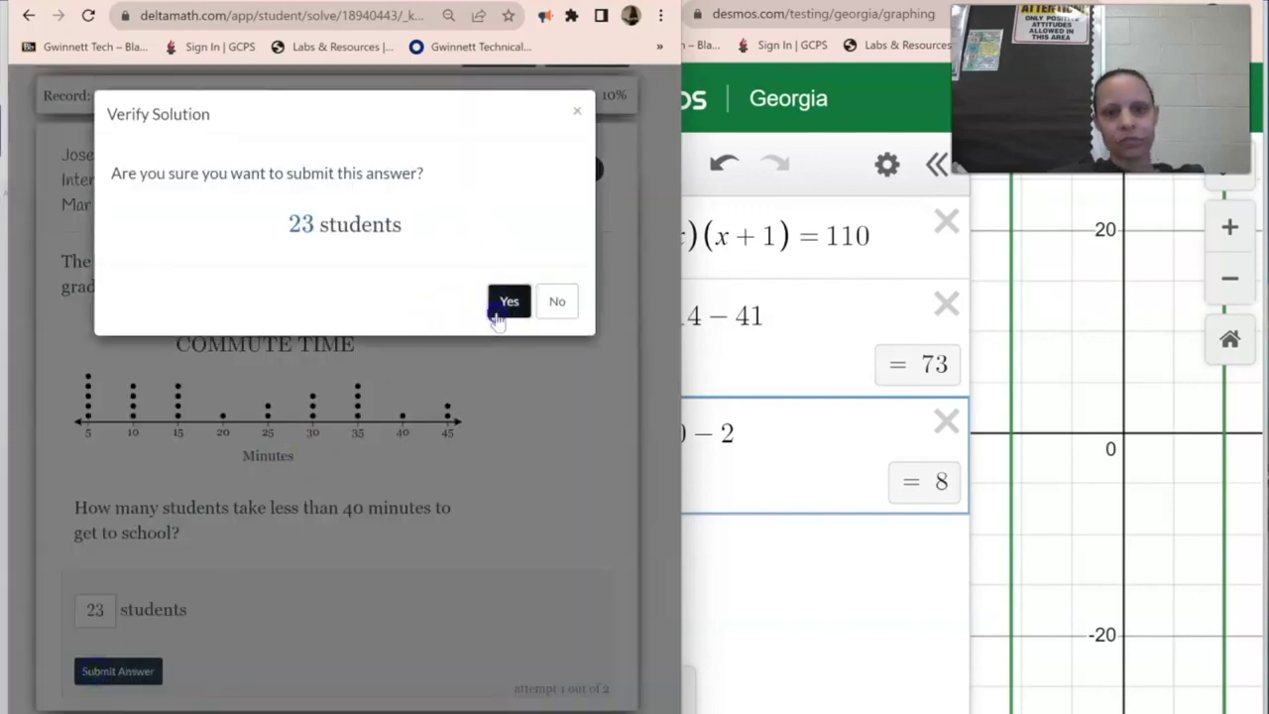
{"action": "left_click", "coordinate": [500, 302]}
{"action": "left_click", "coordinate": [107, 317]}
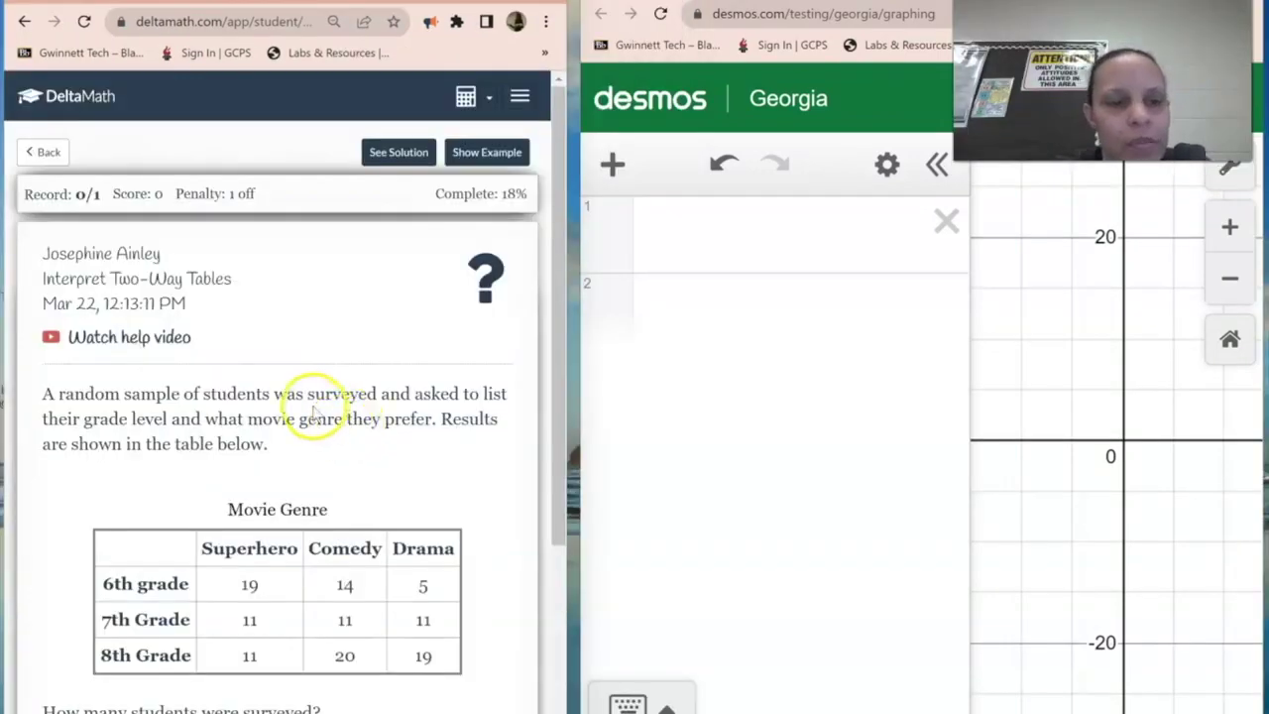
- Examine the movie genre two-way table by grade level and the question asking how many students were surveyed
{"action": "scroll", "coordinate": [340, 395], "scroll_direction": "down", "scroll_amount": 5}
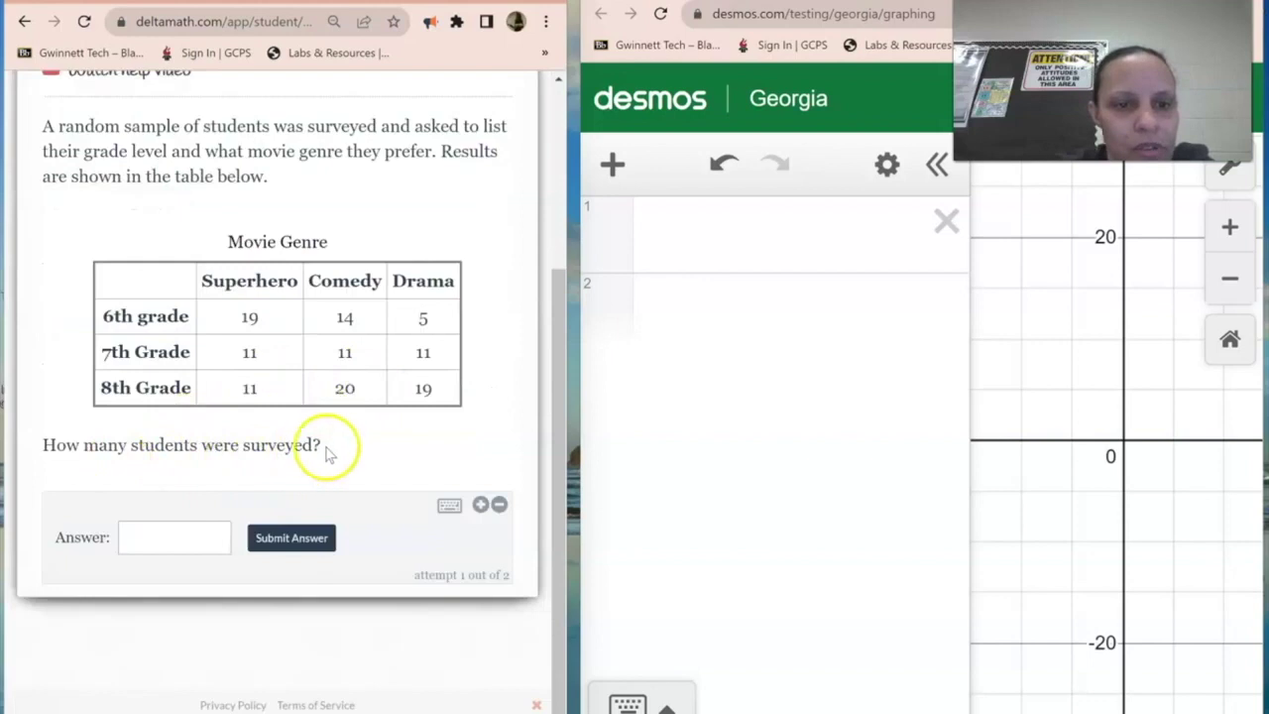
{"action": "left_click_drag", "start_coordinate": [322, 446], "coordinate": [97, 446]}
{"action": "left_click_drag", "start_coordinate": [212, 282], "coordinate": [300, 285]}
{"action": "left_click_drag", "start_coordinate": [327, 242], "coordinate": [227, 242]}
{"action": "left_click_drag", "start_coordinate": [260, 317], "coordinate": [228, 317]}
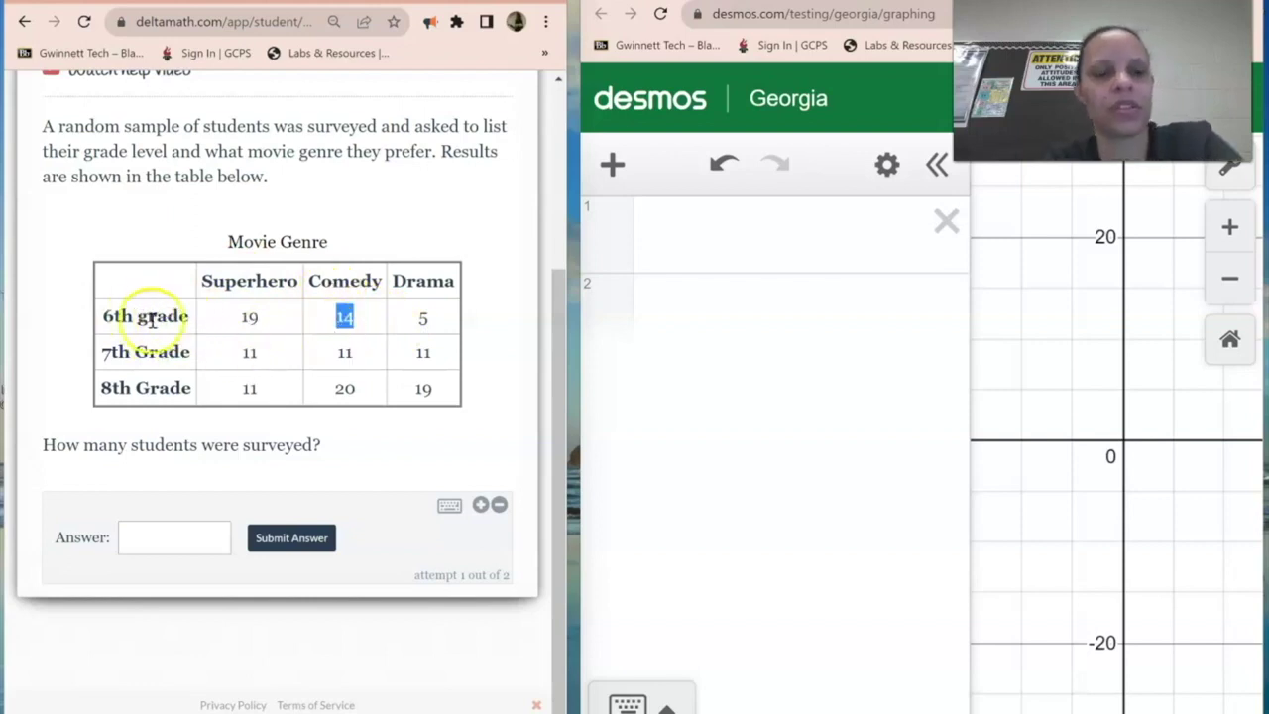
{"action": "left_click_drag", "start_coordinate": [430, 317], "coordinate": [405, 317]}
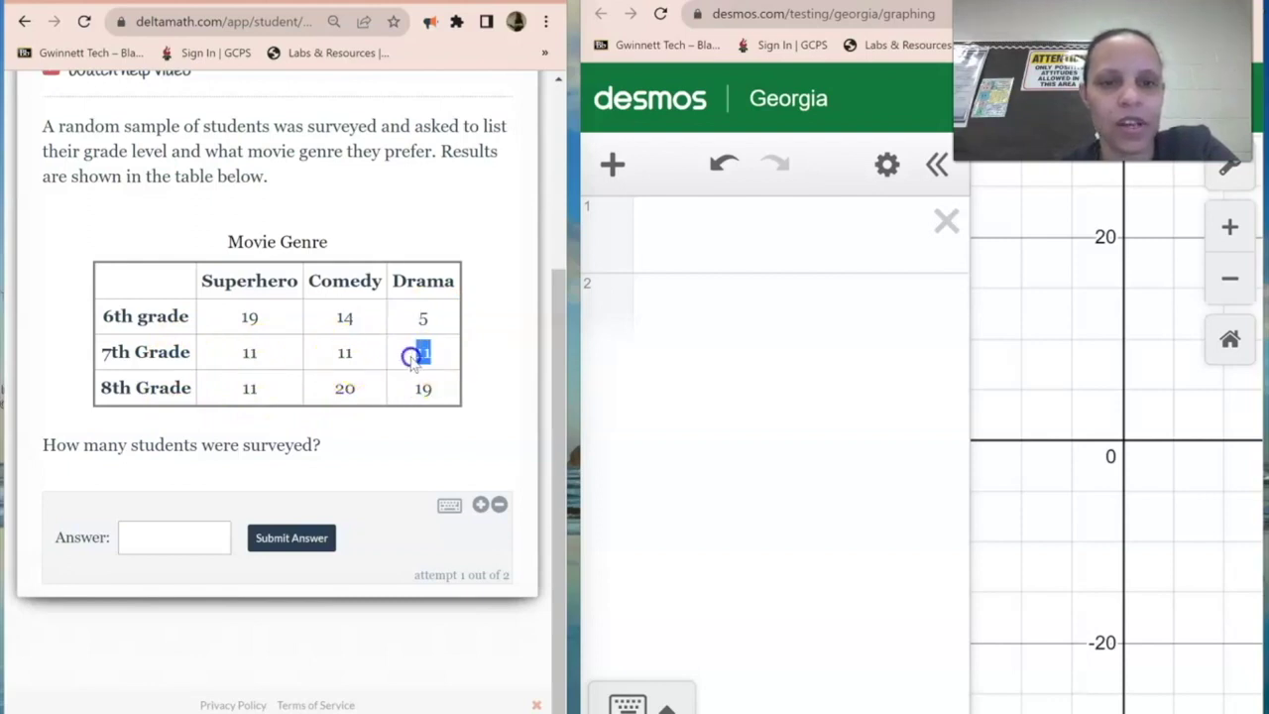
{"action": "double_click", "coordinate": [245, 388]}
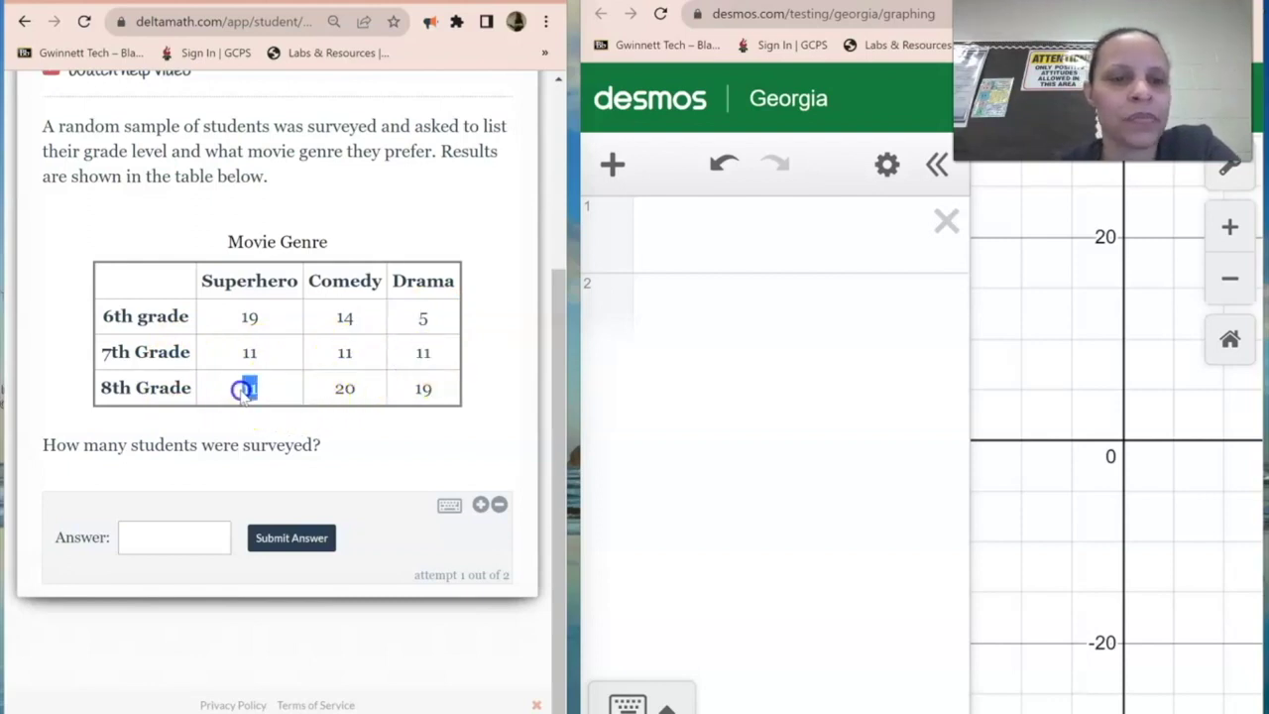
{"action": "double_click", "coordinate": [339, 387]}
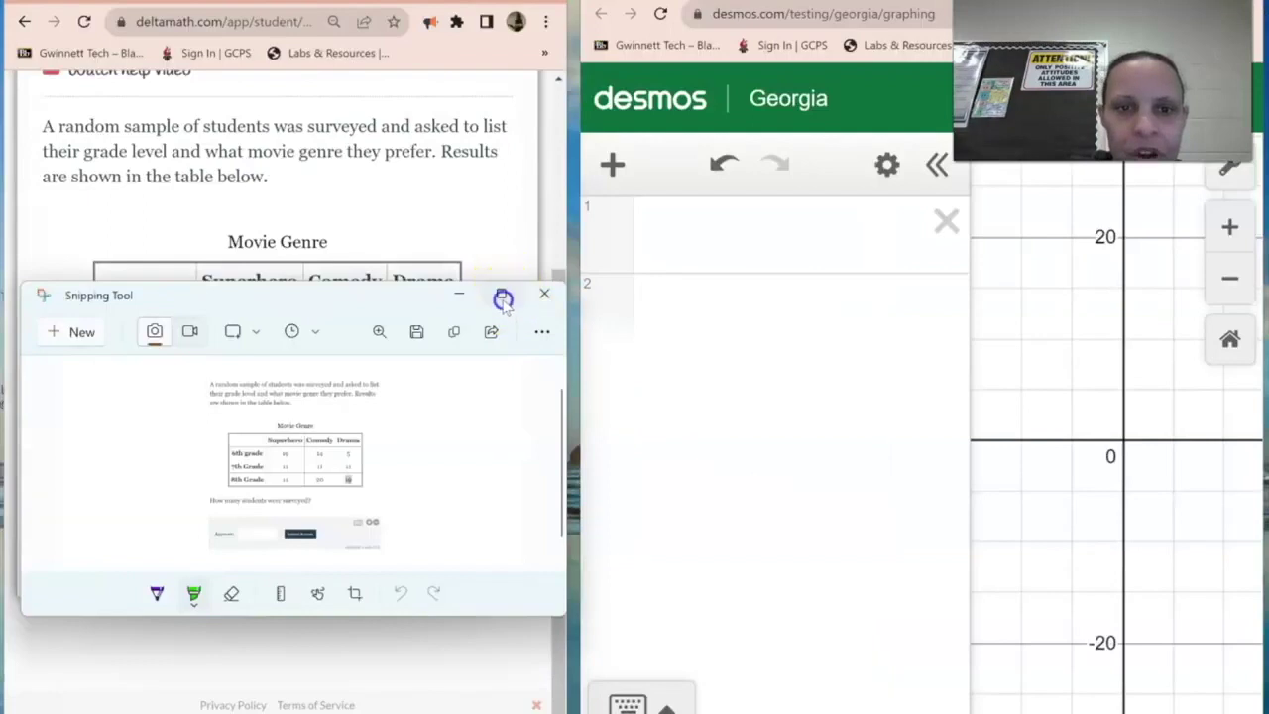
- Enlarge the captured movie genre problem in Snipping Tool and handwrite the heading "Total" beside the Drama column
{"action": "left_click", "coordinate": [502, 300]}
{"action": "scroll", "coordinate": [1113, 469], "scroll_direction": "up", "scroll_amount": 2}
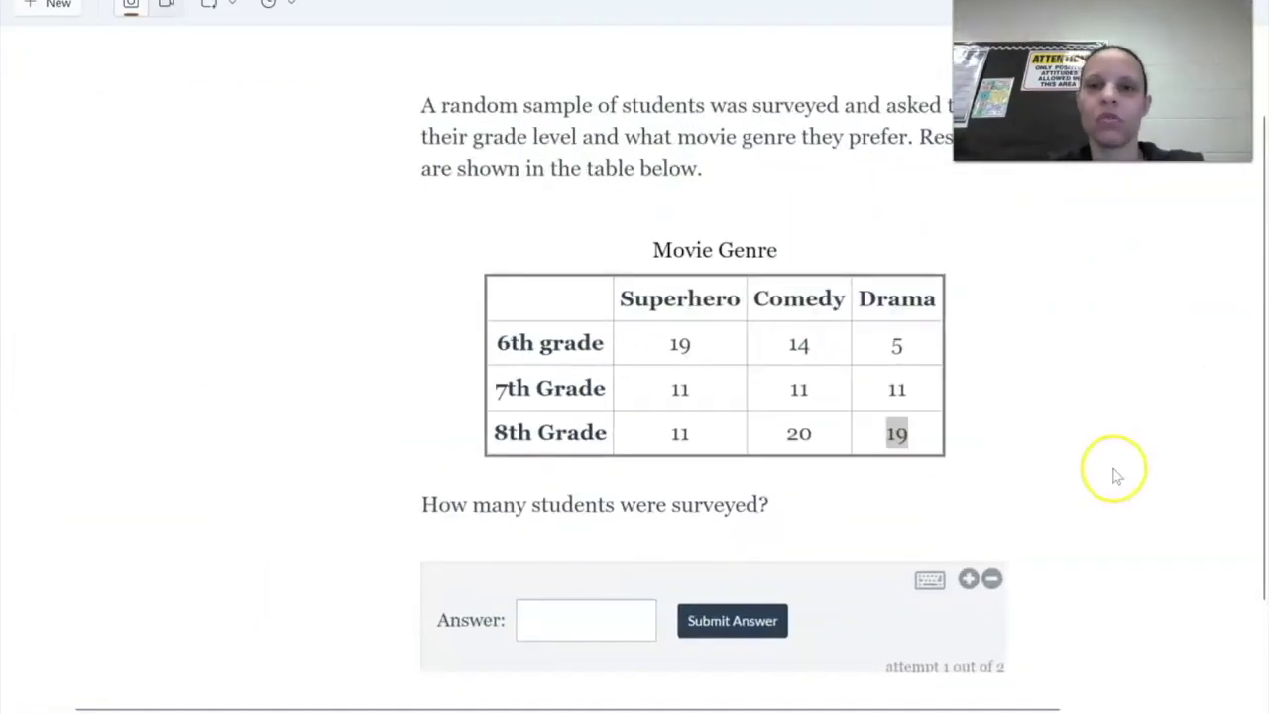
{"action": "scroll", "coordinate": [1115, 473], "scroll_direction": "up", "scroll_amount": 1}
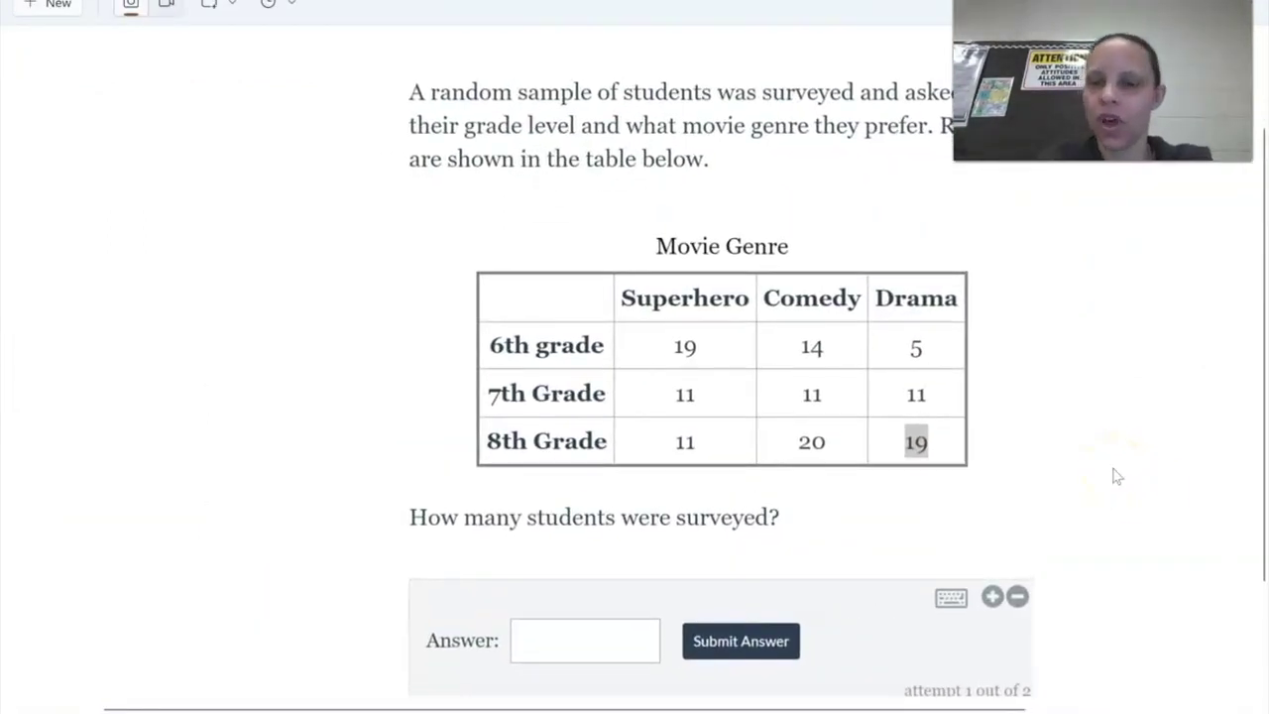
{"action": "left_click_drag", "start_coordinate": [985, 266], "coordinate": [1017, 265]}
{"action": "left_click_drag", "start_coordinate": [1002, 269], "coordinate": [1003, 302]}
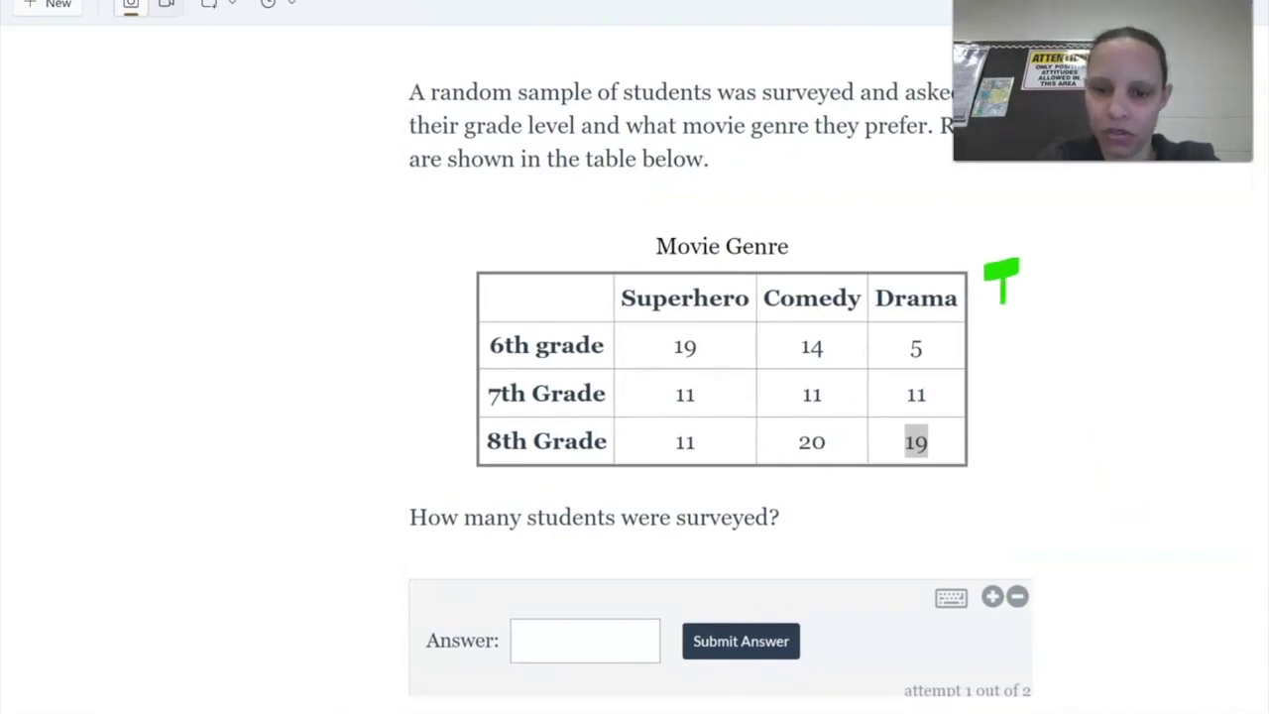
{"action": "mouse_move", "coordinate": [977, 266]}
{"action": "left_mouse_down"}
{"action": "mouse_move", "coordinate": [1019, 261]}
{"action": "mouse_move", "coordinate": [1004, 305]}
{"action": "left_mouse_up"}
{"action": "mouse_move", "coordinate": [1021, 285]}
{"action": "left_mouse_down"}
{"action": "mouse_move", "coordinate": [1017, 300]}
{"action": "mouse_move", "coordinate": [1033, 299]}
{"action": "left_mouse_up"}
{"action": "left_click_drag", "start_coordinate": [1024, 279], "coordinate": [1044, 278]}
{"action": "left_click_drag", "start_coordinate": [1059, 284], "coordinate": [1080, 297]}
- Handwrite the row label "Total" below the 8th Grade row
{"action": "mouse_move", "coordinate": [379, 468]}
{"action": "left_mouse_down"}
{"action": "mouse_move", "coordinate": [410, 464]}
{"action": "mouse_move", "coordinate": [401, 502]}
{"action": "left_mouse_up"}
{"action": "mouse_move", "coordinate": [420, 481]}
{"action": "left_mouse_down"}
{"action": "mouse_move", "coordinate": [421, 494]}
{"action": "mouse_move", "coordinate": [511, 475]}
{"action": "left_mouse_up"}
{"action": "mouse_move", "coordinate": [494, 480]}
{"action": "left_mouse_down"}
{"action": "mouse_move", "coordinate": [495, 506]}
{"action": "mouse_move", "coordinate": [507, 493]}
{"action": "left_mouse_up"}
{"action": "left_click_drag", "start_coordinate": [532, 473], "coordinate": [531, 505]}
{"action": "mouse_move", "coordinate": [517, 487]}
{"action": "left_mouse_down"}
{"action": "mouse_move", "coordinate": [547, 486]}
{"action": "mouse_move", "coordinate": [543, 497]}
{"action": "left_mouse_up"}
{"action": "left_click_drag", "start_coordinate": [559, 473], "coordinate": [558, 503]}
- Draw dividing lines extending the table with cells for the new Total row and Total column
{"action": "left_click_drag", "start_coordinate": [610, 458], "coordinate": [607, 531]}
{"action": "left_click_drag", "start_coordinate": [758, 452], "coordinate": [756, 533]}
{"action": "left_click_drag", "start_coordinate": [873, 457], "coordinate": [872, 534]}
{"action": "left_click_drag", "start_coordinate": [971, 462], "coordinate": [972, 521]}
{"action": "left_click_drag", "start_coordinate": [962, 415], "coordinate": [1071, 412]}
{"action": "left_click_drag", "start_coordinate": [975, 367], "coordinate": [1068, 366]}
{"action": "left_click_drag", "start_coordinate": [973, 319], "coordinate": [1132, 314]}
{"action": "left_click_drag", "start_coordinate": [970, 463], "coordinate": [1086, 454]}
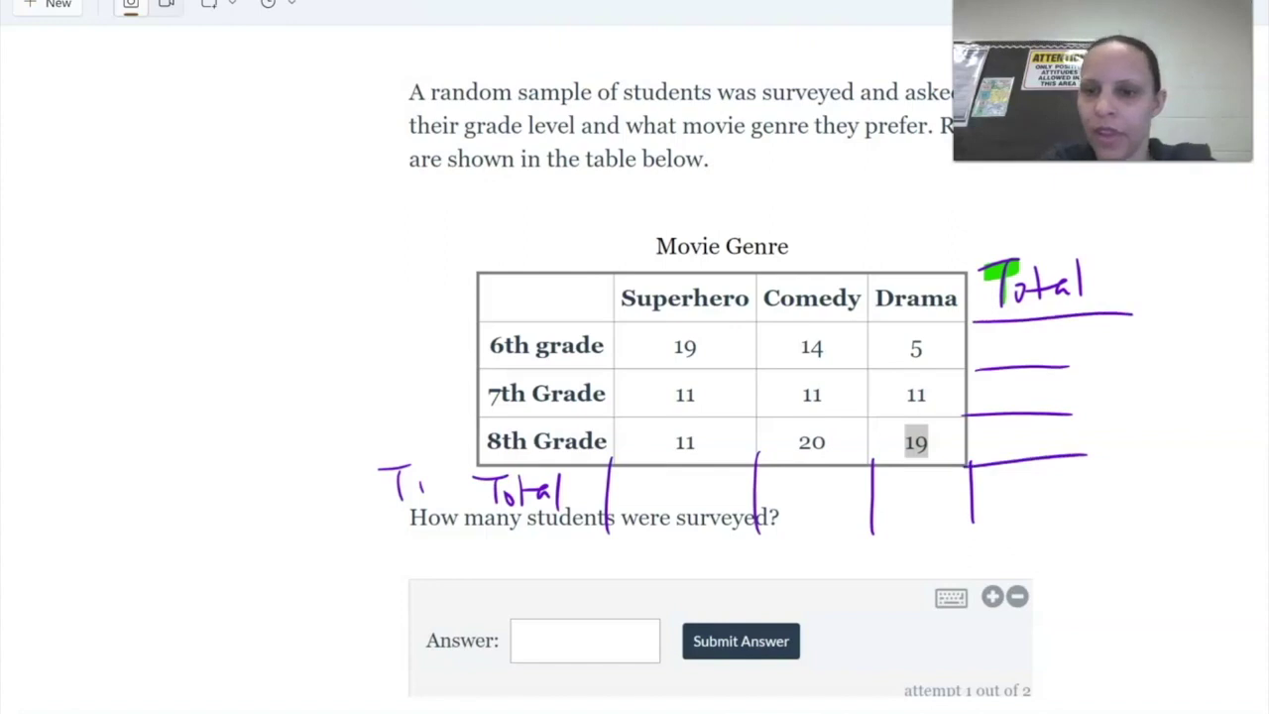
- Mark plus signs between the 6th grade values and write 38 in the Total column
{"action": "left_click_drag", "start_coordinate": [743, 345], "coordinate": [766, 344]}
{"action": "left_click_drag", "start_coordinate": [757, 333], "coordinate": [756, 361]}
{"action": "mouse_move", "coordinate": [847, 348]}
{"action": "left_mouse_down"}
{"action": "mouse_move", "coordinate": [873, 348]}
{"action": "mouse_move", "coordinate": [859, 364]}
{"action": "left_mouse_up"}
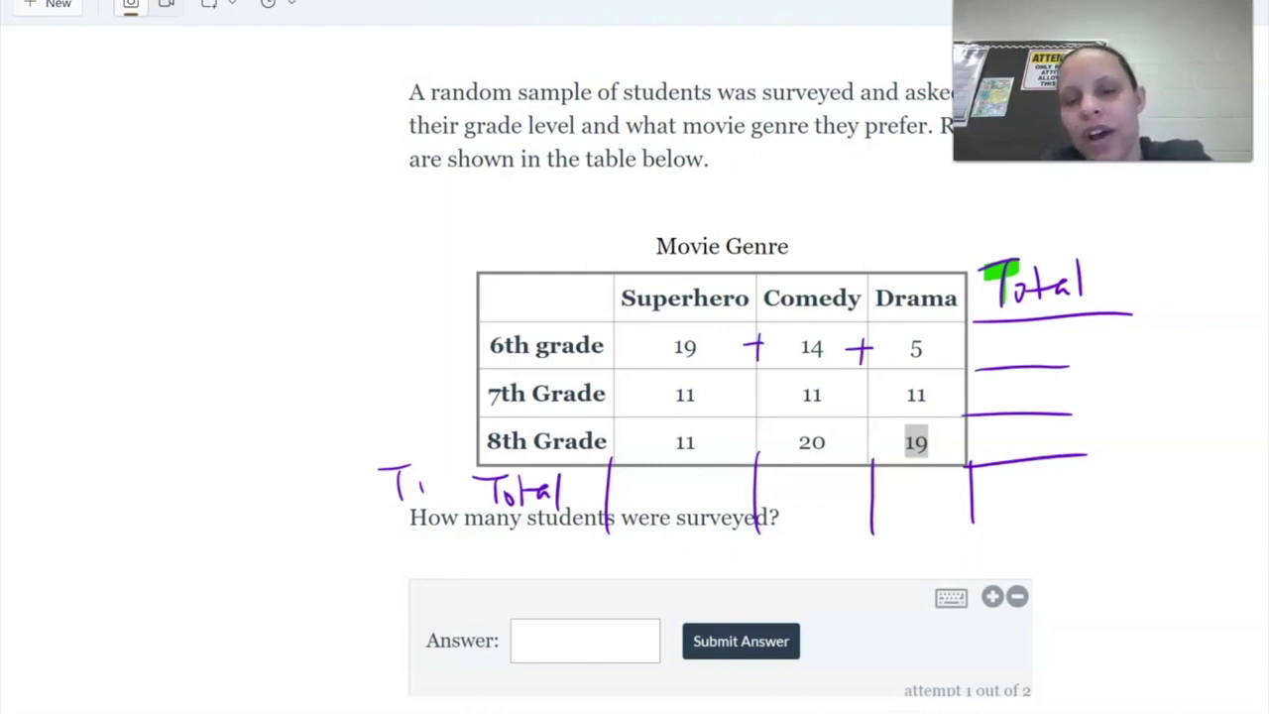
{"action": "mouse_move", "coordinate": [991, 334]}
{"action": "left_mouse_down"}
{"action": "mouse_move", "coordinate": [1006, 344]}
{"action": "mouse_move", "coordinate": [995, 358]}
{"action": "left_mouse_up"}
{"action": "mouse_move", "coordinate": [1032, 334]}
{"action": "left_mouse_down"}
{"action": "mouse_move", "coordinate": [1020, 344]}
{"action": "mouse_move", "coordinate": [1028, 335]}
{"action": "left_mouse_up"}
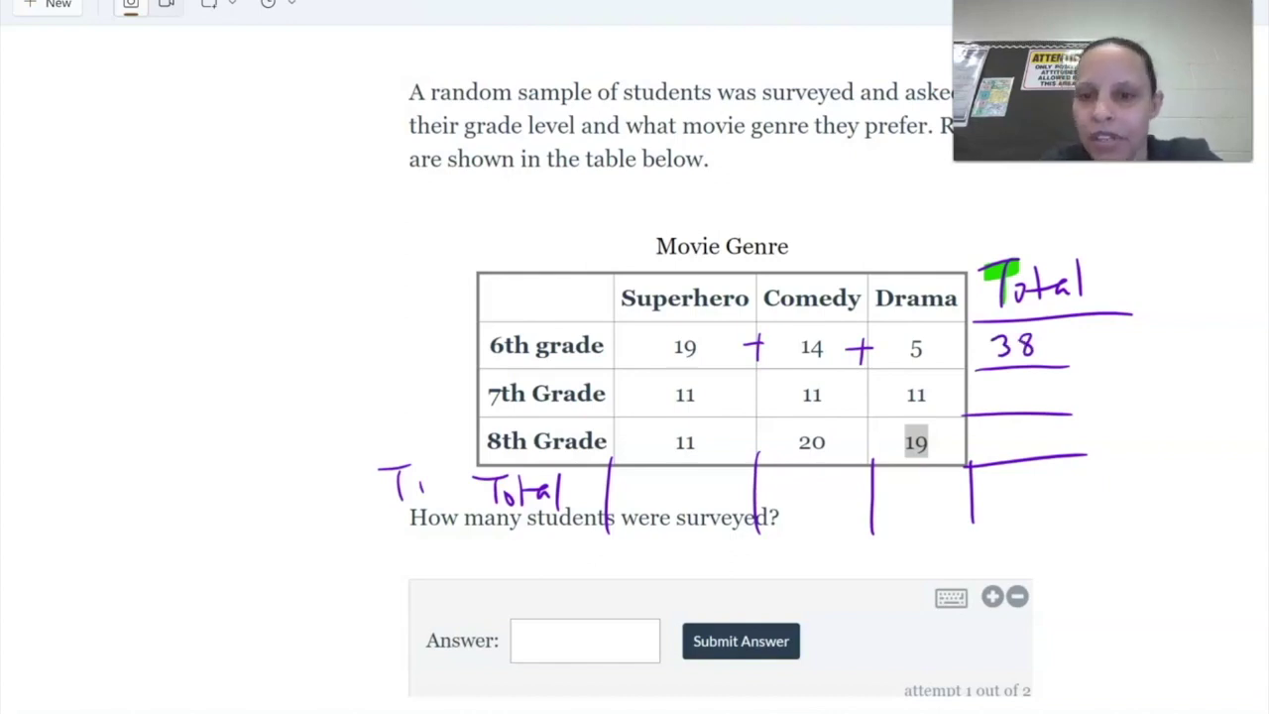
- Mark plus signs across the 7th grade row, and write the totals 33 for 7th grade and 50 for 8th grade
{"action": "left_click_drag", "start_coordinate": [743, 395], "coordinate": [771, 394]}
{"action": "left_click_drag", "start_coordinate": [755, 387], "coordinate": [754, 408]}
{"action": "mouse_move", "coordinate": [835, 394]}
{"action": "left_mouse_down"}
{"action": "mouse_move", "coordinate": [855, 394]}
{"action": "mouse_move", "coordinate": [848, 404]}
{"action": "left_mouse_up"}
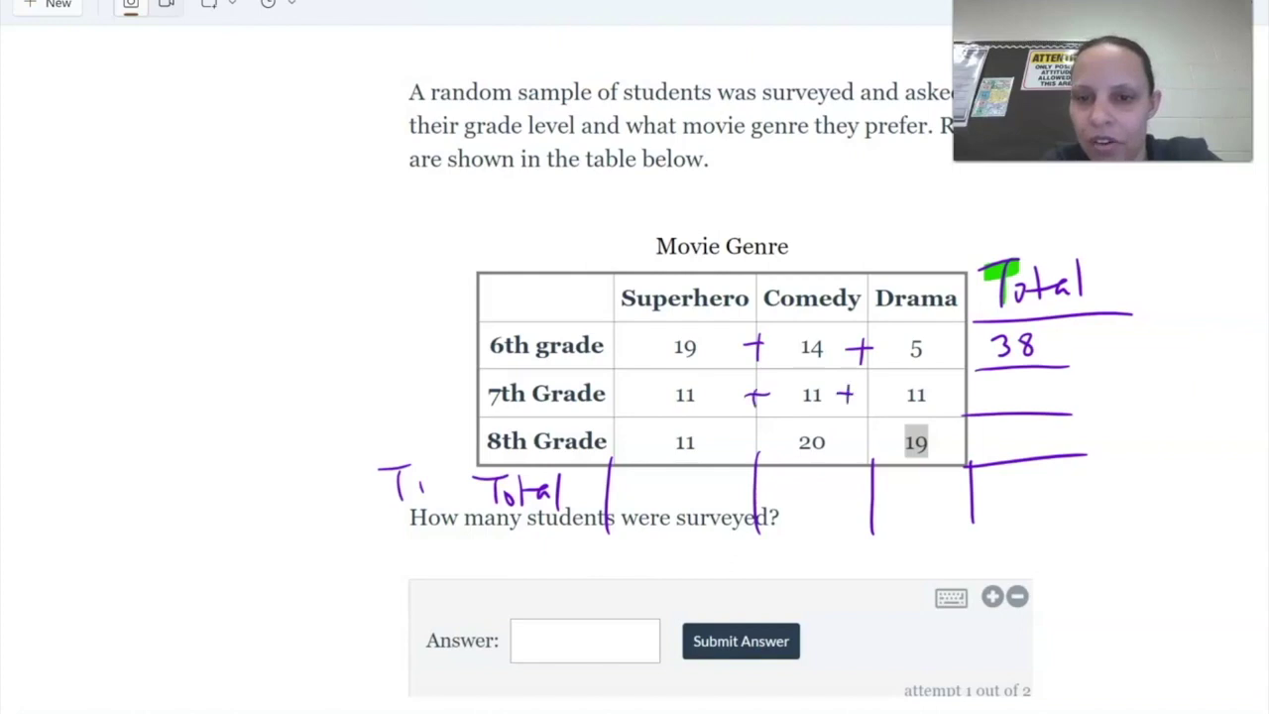
{"action": "mouse_move", "coordinate": [984, 380]}
{"action": "left_mouse_down"}
{"action": "mouse_move", "coordinate": [990, 401]}
{"action": "mouse_move", "coordinate": [1027, 393]}
{"action": "mouse_move", "coordinate": [1013, 405]}
{"action": "left_mouse_up"}
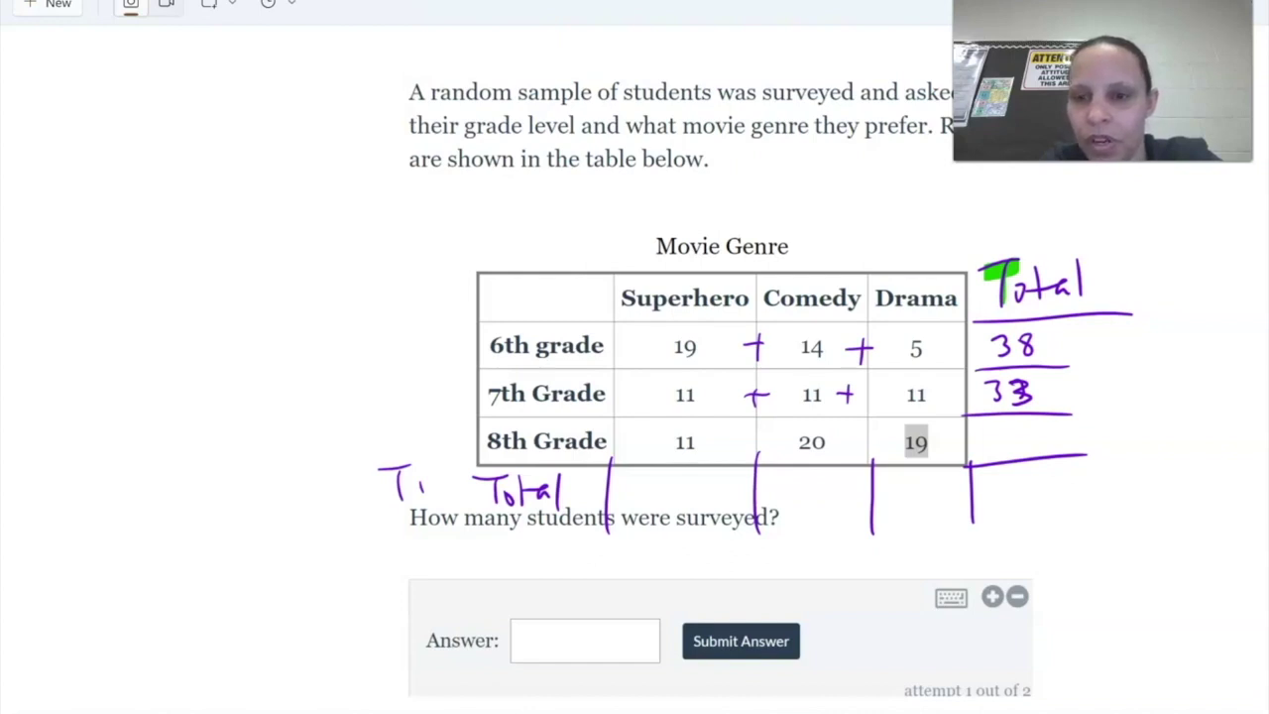
{"action": "mouse_move", "coordinate": [983, 428]}
{"action": "left_mouse_down"}
{"action": "mouse_move", "coordinate": [977, 452]}
{"action": "mouse_move", "coordinate": [1011, 432]}
{"action": "left_mouse_up"}
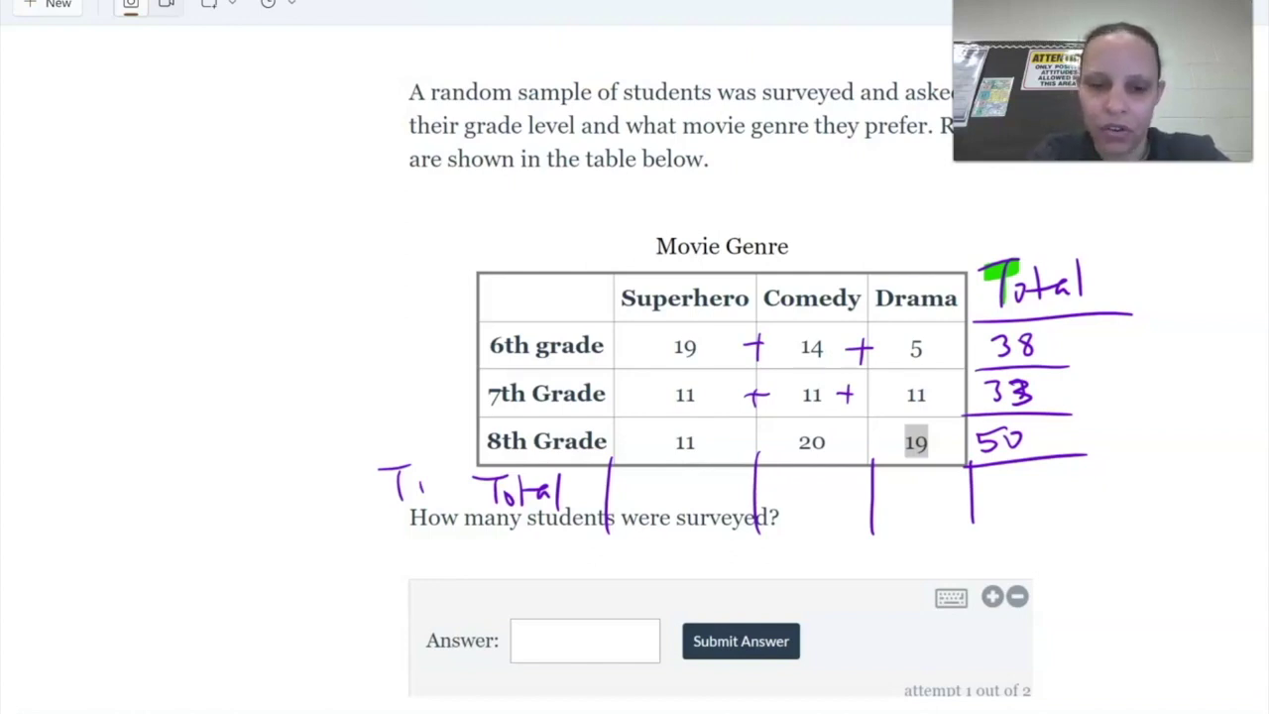
- Erase the plus signs across the rows, then mark additions down the Superhero column and write its total, 41
{"action": "mouse_move", "coordinate": [756, 398]}
{"action": "left_mouse_down"}
{"action": "mouse_move", "coordinate": [755, 347]}
{"action": "mouse_move", "coordinate": [861, 348]}
{"action": "mouse_move", "coordinate": [844, 395]}
{"action": "left_mouse_up"}
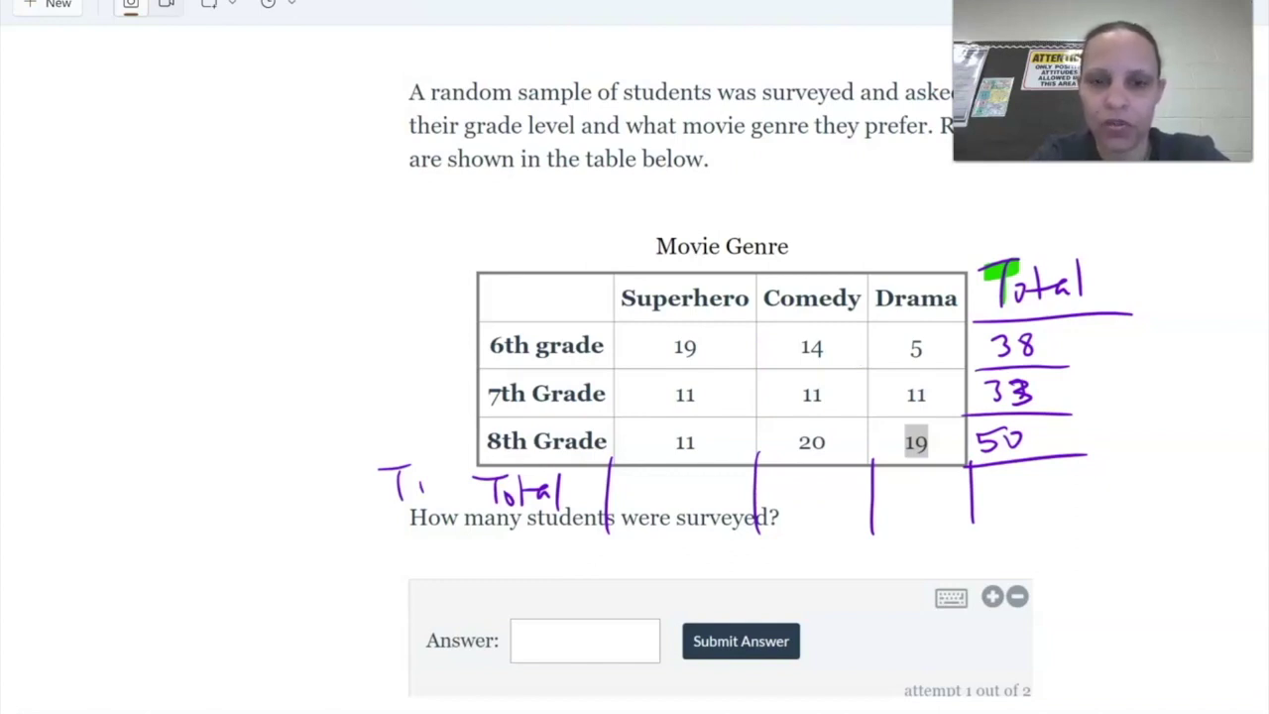
{"action": "left_click_drag", "start_coordinate": [675, 374], "coordinate": [696, 373]}
{"action": "left_click_drag", "start_coordinate": [686, 359], "coordinate": [680, 423]}
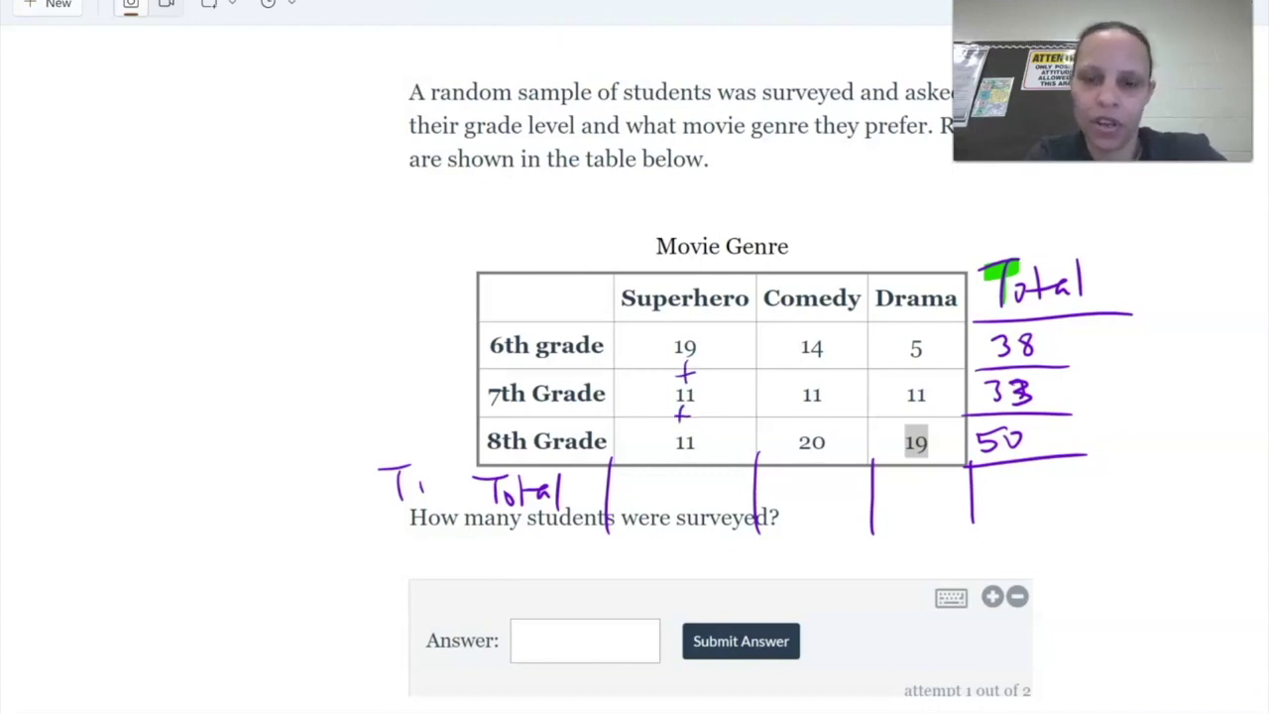
{"action": "left_click_drag", "start_coordinate": [670, 476], "coordinate": [678, 504]}
{"action": "left_click_drag", "start_coordinate": [697, 473], "coordinate": [697, 505]}
- Mark plus signs down the Comedy column and write its total, 45, in the Total row
{"action": "left_click_drag", "start_coordinate": [810, 359], "coordinate": [812, 428]}
{"action": "left_click_drag", "start_coordinate": [803, 417], "coordinate": [825, 415]}
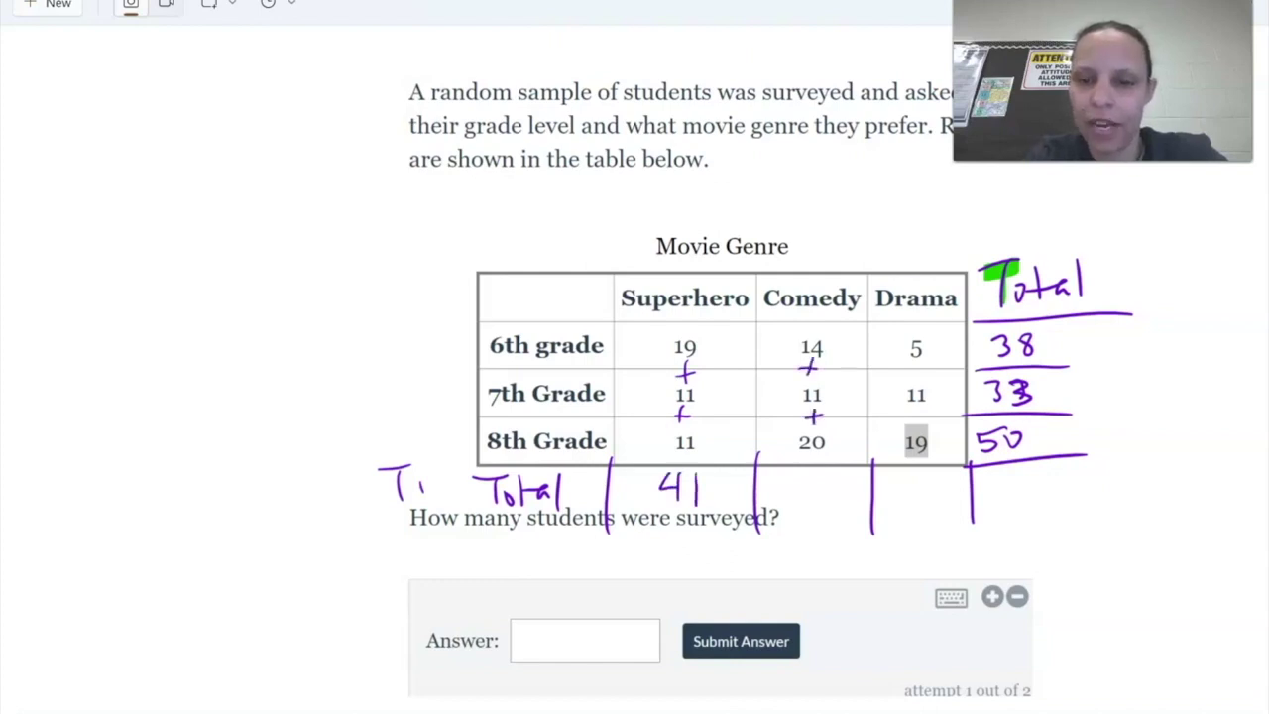
{"action": "mouse_move", "coordinate": [818, 484]}
{"action": "left_mouse_down"}
{"action": "mouse_move", "coordinate": [837, 483]}
{"action": "mouse_move", "coordinate": [816, 510]}
{"action": "mouse_move", "coordinate": [804, 488]}
{"action": "left_mouse_up"}
{"action": "left_click_drag", "start_coordinate": [799, 470], "coordinate": [799, 514]}
- Mark plus signs down the Drama column and write its total, 35, in the Total row
{"action": "left_click_drag", "start_coordinate": [908, 368], "coordinate": [924, 368]}
{"action": "mouse_move", "coordinate": [917, 357]}
{"action": "left_mouse_down"}
{"action": "mouse_move", "coordinate": [929, 414]}
{"action": "mouse_move", "coordinate": [919, 428]}
{"action": "left_mouse_up"}
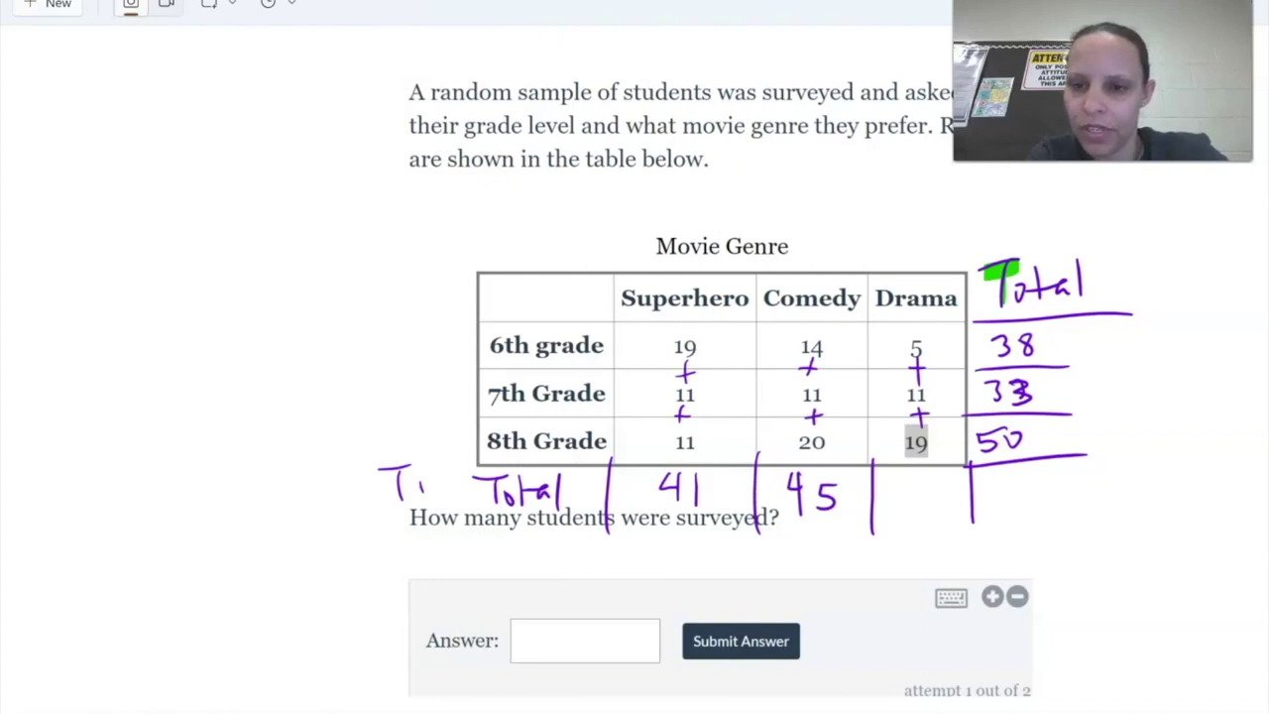
{"action": "mouse_move", "coordinate": [921, 474]}
{"action": "left_mouse_down"}
{"action": "mouse_move", "coordinate": [939, 473]}
{"action": "mouse_move", "coordinate": [916, 500]}
{"action": "mouse_move", "coordinate": [904, 489]}
{"action": "mouse_move", "coordinate": [890, 505]}
{"action": "left_mouse_up"}
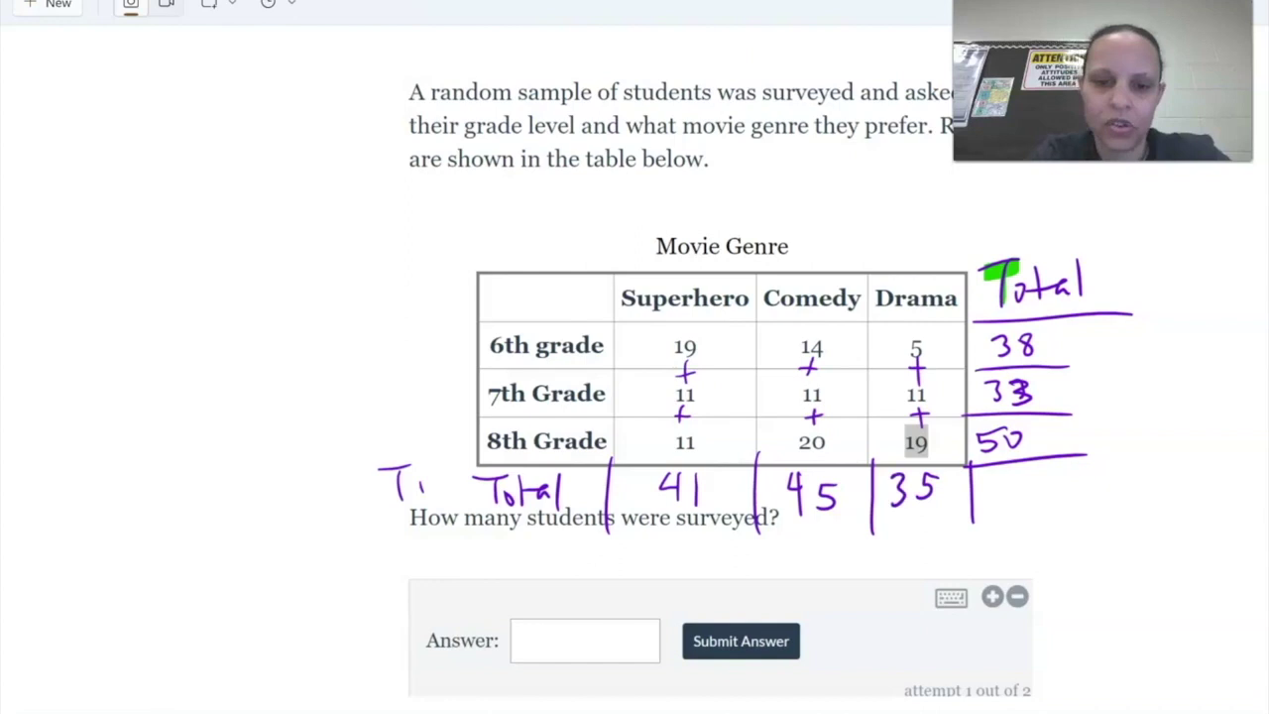
- Erase all the plus signs between the values in the Superhero, Comedy and Drama columns
{"action": "left_click", "coordinate": [813, 417]}
{"action": "left_click", "coordinate": [808, 367]}
{"action": "left_click", "coordinate": [917, 373]}
{"action": "left_click", "coordinate": [916, 368]}
{"action": "left_click", "coordinate": [920, 417]}
{"action": "left_click", "coordinate": [920, 415]}
{"action": "left_click", "coordinate": [683, 414]}
{"action": "left_click", "coordinate": [684, 370]}
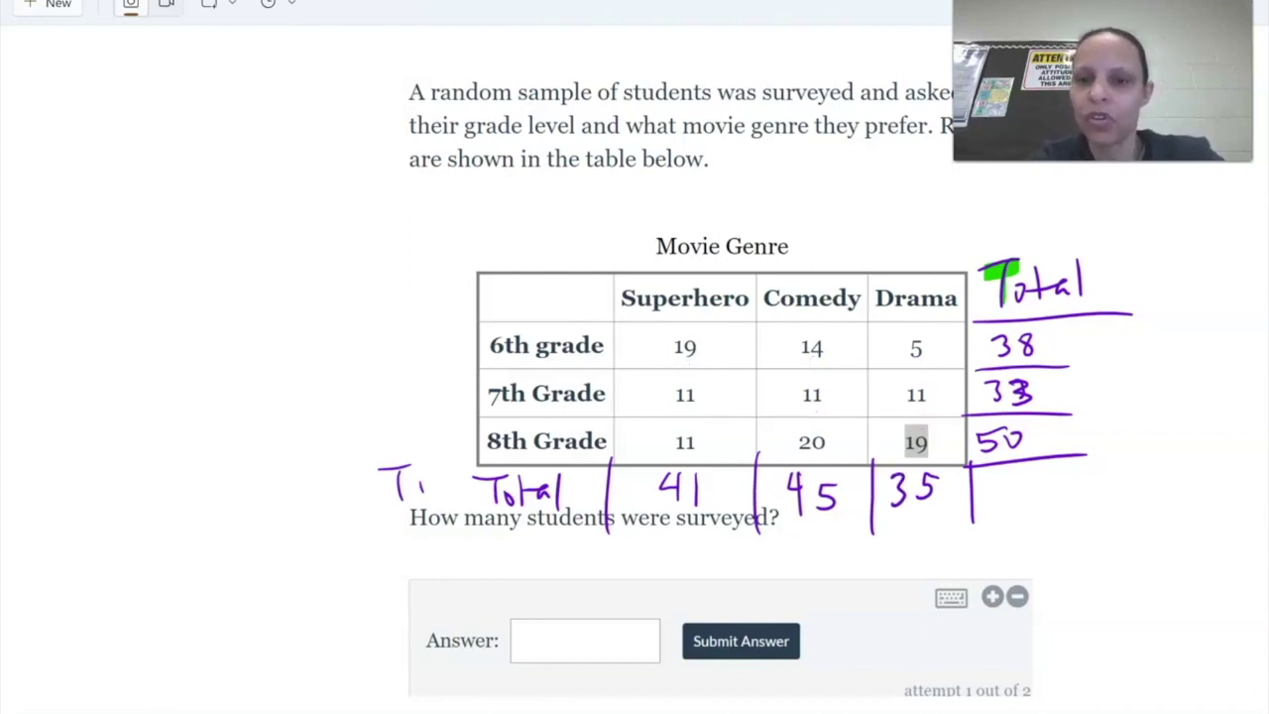
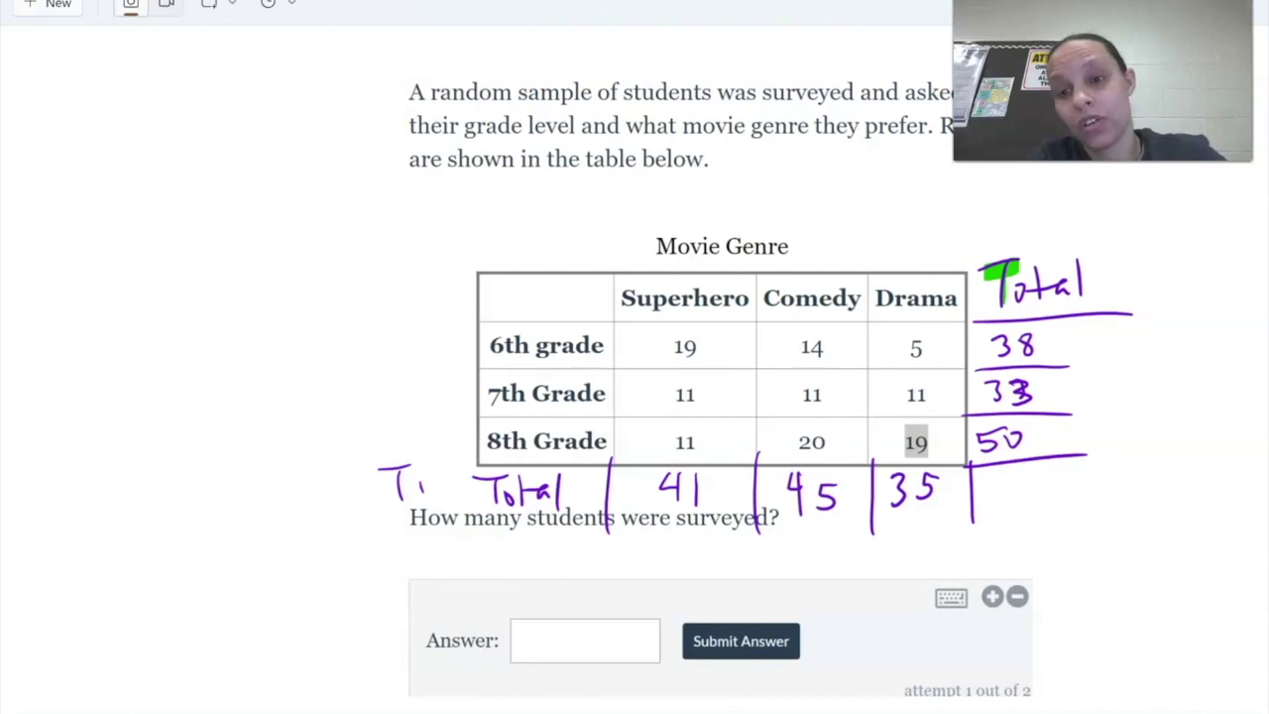
- Write the grand total, work out the stacked sum of 35, 45 and 41 beside the table, and correct the grand total to 121
{"action": "mouse_move", "coordinate": [981, 480]}
{"action": "left_mouse_down"}
{"action": "mouse_move", "coordinate": [983, 517]}
{"action": "mouse_move", "coordinate": [1017, 511]}
{"action": "mouse_move", "coordinate": [1035, 482]}
{"action": "left_mouse_up"}
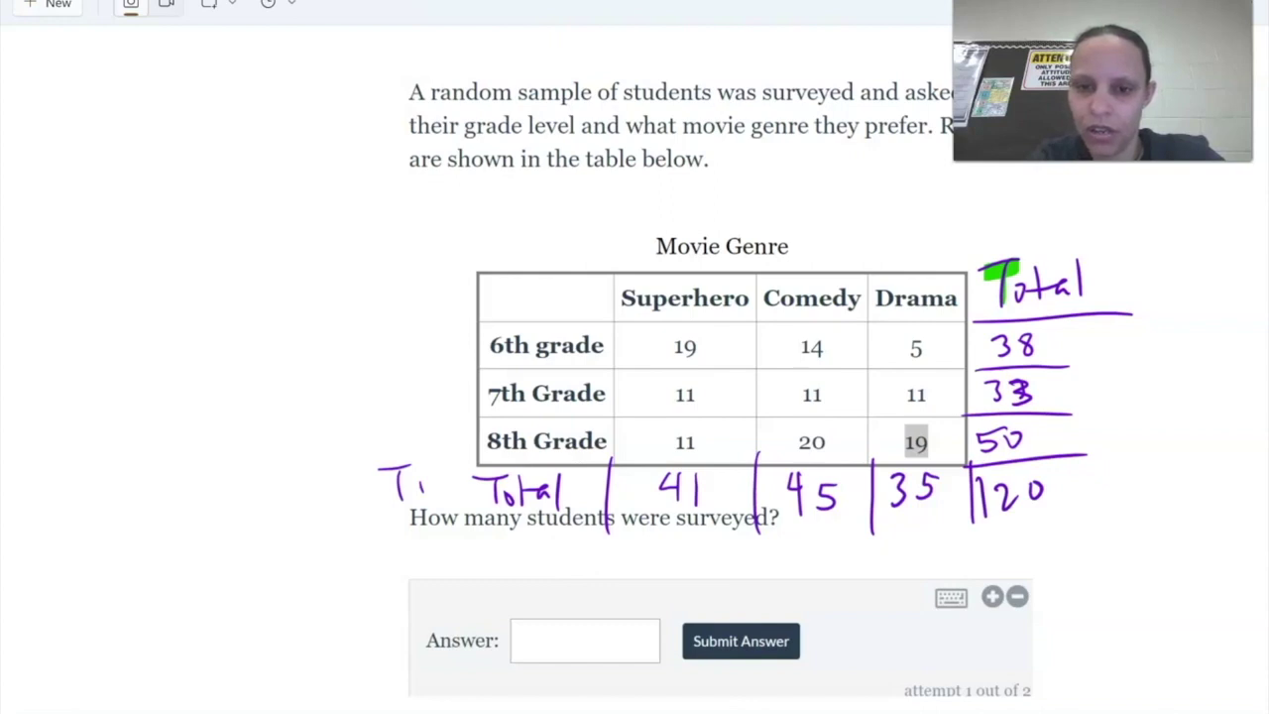
{"action": "mouse_move", "coordinate": [1069, 559]}
{"action": "left_mouse_down"}
{"action": "mouse_move", "coordinate": [1088, 577]}
{"action": "mouse_move", "coordinate": [1072, 591]}
{"action": "left_mouse_up"}
{"action": "left_click_drag", "start_coordinate": [1124, 557], "coordinate": [1114, 586]}
{"action": "left_click_drag", "start_coordinate": [1094, 603], "coordinate": [1106, 645]}
{"action": "mouse_move", "coordinate": [1118, 602]}
{"action": "left_mouse_down"}
{"action": "mouse_move", "coordinate": [1112, 632]}
{"action": "mouse_move", "coordinate": [1126, 607]}
{"action": "left_mouse_up"}
{"action": "left_click_drag", "start_coordinate": [1090, 650], "coordinate": [1100, 672]}
{"action": "mouse_move", "coordinate": [1124, 642]}
{"action": "left_mouse_down"}
{"action": "mouse_move", "coordinate": [1124, 674]}
{"action": "mouse_move", "coordinate": [1057, 685]}
{"action": "mouse_move", "coordinate": [1125, 711]}
{"action": "left_mouse_up"}
{"action": "left_click_drag", "start_coordinate": [1095, 521], "coordinate": [1096, 547]}
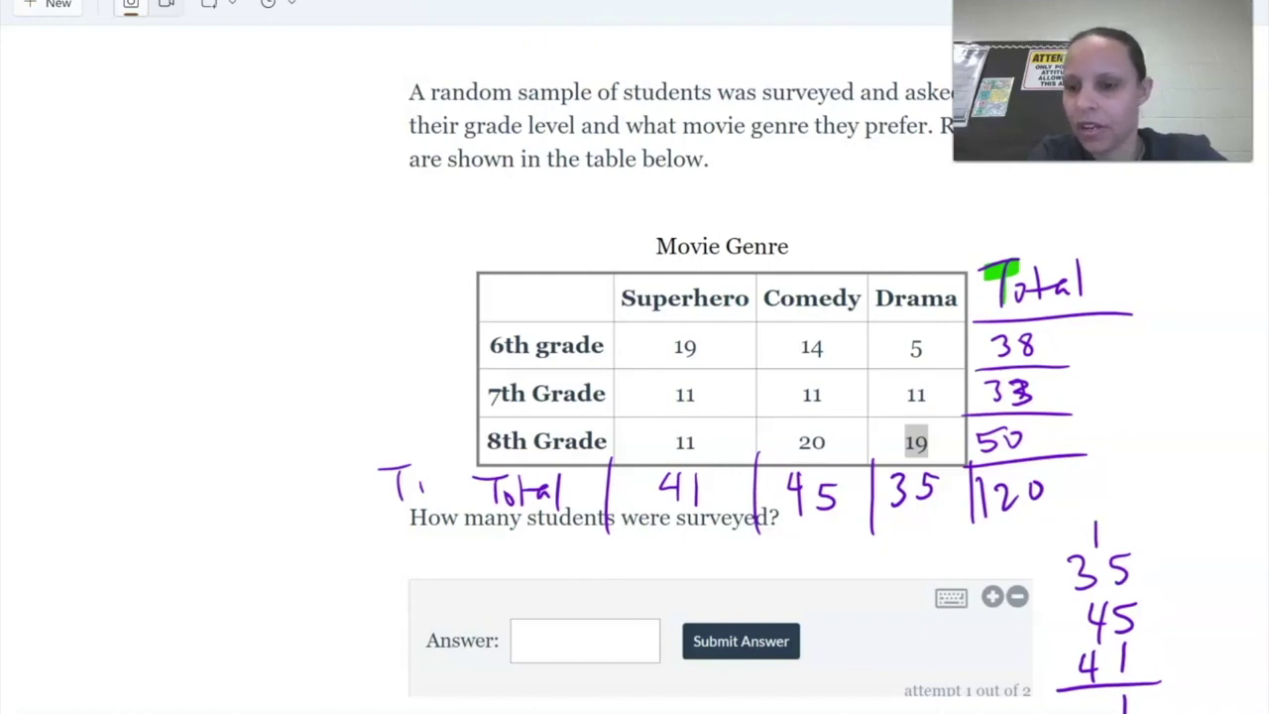
{"action": "mouse_move", "coordinate": [1061, 698]}
{"action": "left_mouse_down"}
{"action": "mouse_move", "coordinate": [1061, 713]}
{"action": "mouse_move", "coordinate": [1094, 710]}
{"action": "left_mouse_up"}
{"action": "left_click_drag", "start_coordinate": [1037, 468], "coordinate": [1042, 508]}
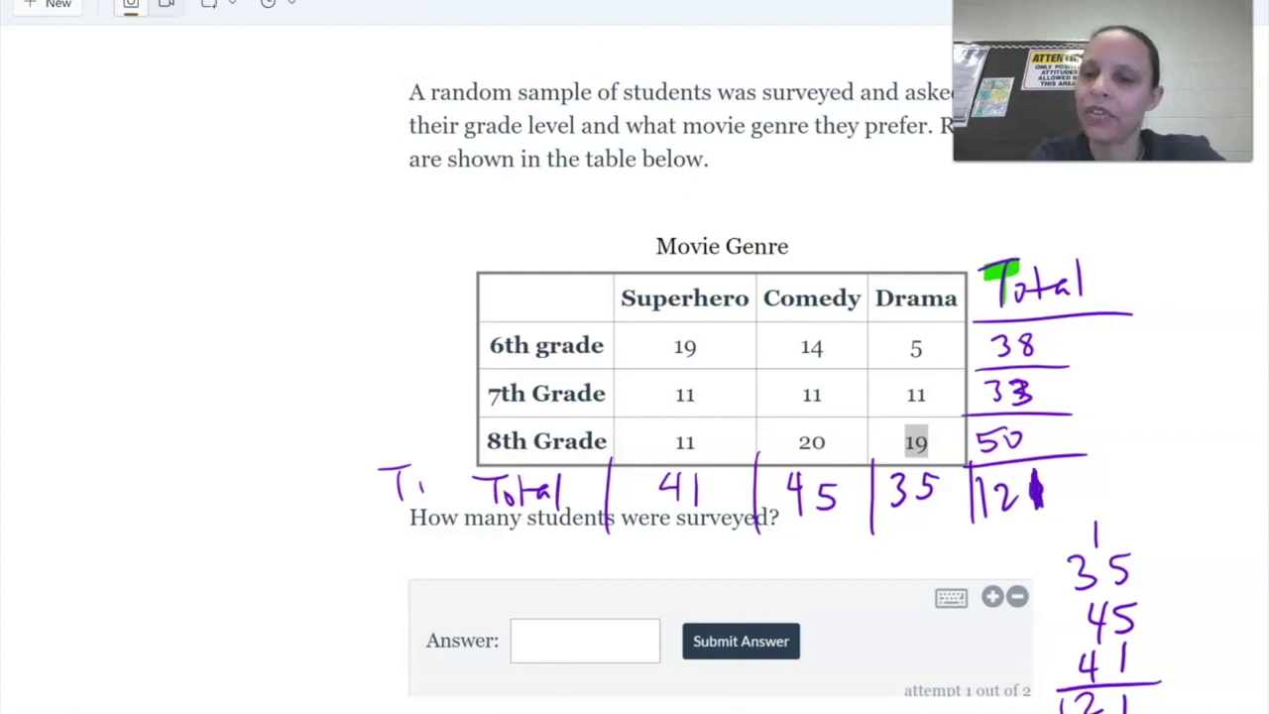
- Write a stacked addition of the grade totals 38, 33 and 50 beside the Total column, with the sum 121
{"action": "mouse_move", "coordinate": [1160, 347]}
{"action": "left_mouse_down"}
{"action": "mouse_move", "coordinate": [1169, 362]}
{"action": "mouse_move", "coordinate": [1158, 380]}
{"action": "left_mouse_up"}
{"action": "mouse_move", "coordinate": [1195, 351]}
{"action": "left_mouse_down"}
{"action": "mouse_move", "coordinate": [1186, 364]}
{"action": "mouse_move", "coordinate": [1201, 378]}
{"action": "mouse_move", "coordinate": [1166, 424]}
{"action": "mouse_move", "coordinate": [1193, 424]}
{"action": "mouse_move", "coordinate": [1166, 468]}
{"action": "mouse_move", "coordinate": [1225, 477]}
{"action": "mouse_move", "coordinate": [1197, 510]}
{"action": "left_mouse_up"}
{"action": "left_click_drag", "start_coordinate": [1167, 313], "coordinate": [1166, 330]}
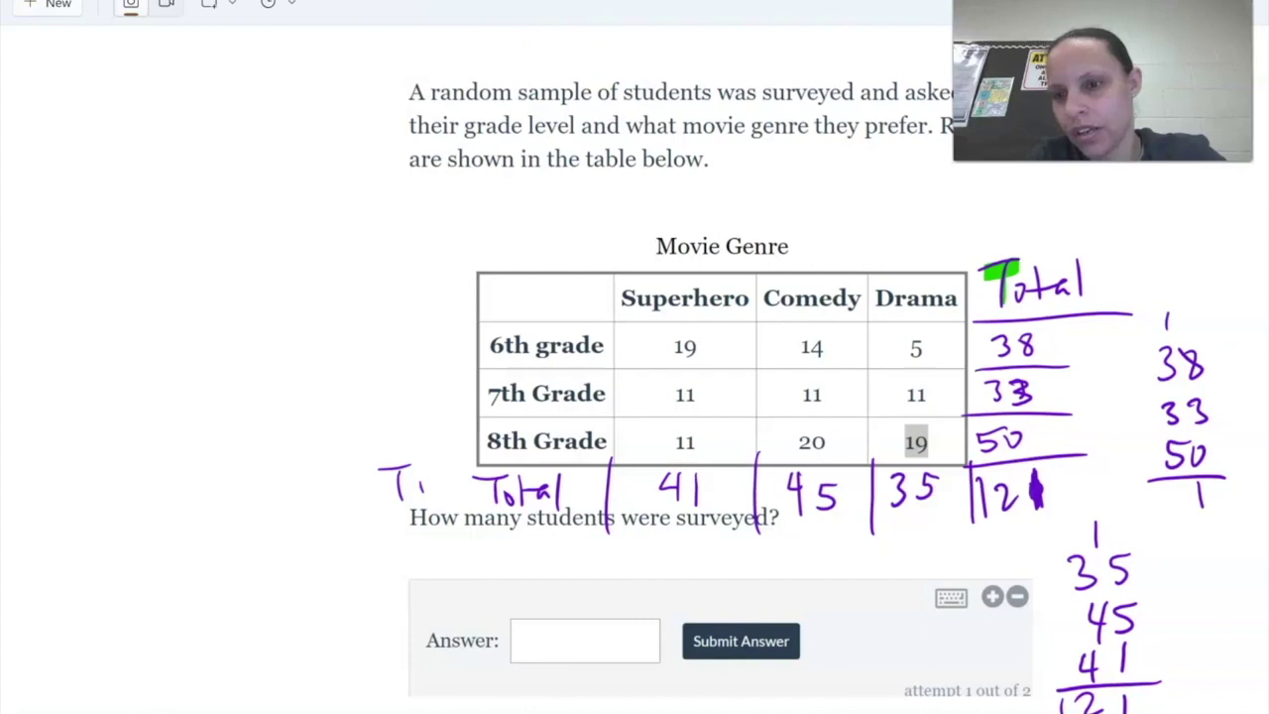
{"action": "mouse_move", "coordinate": [1156, 484]}
{"action": "left_mouse_down"}
{"action": "mouse_move", "coordinate": [1155, 511]}
{"action": "mouse_move", "coordinate": [1188, 511]}
{"action": "left_mouse_up"}
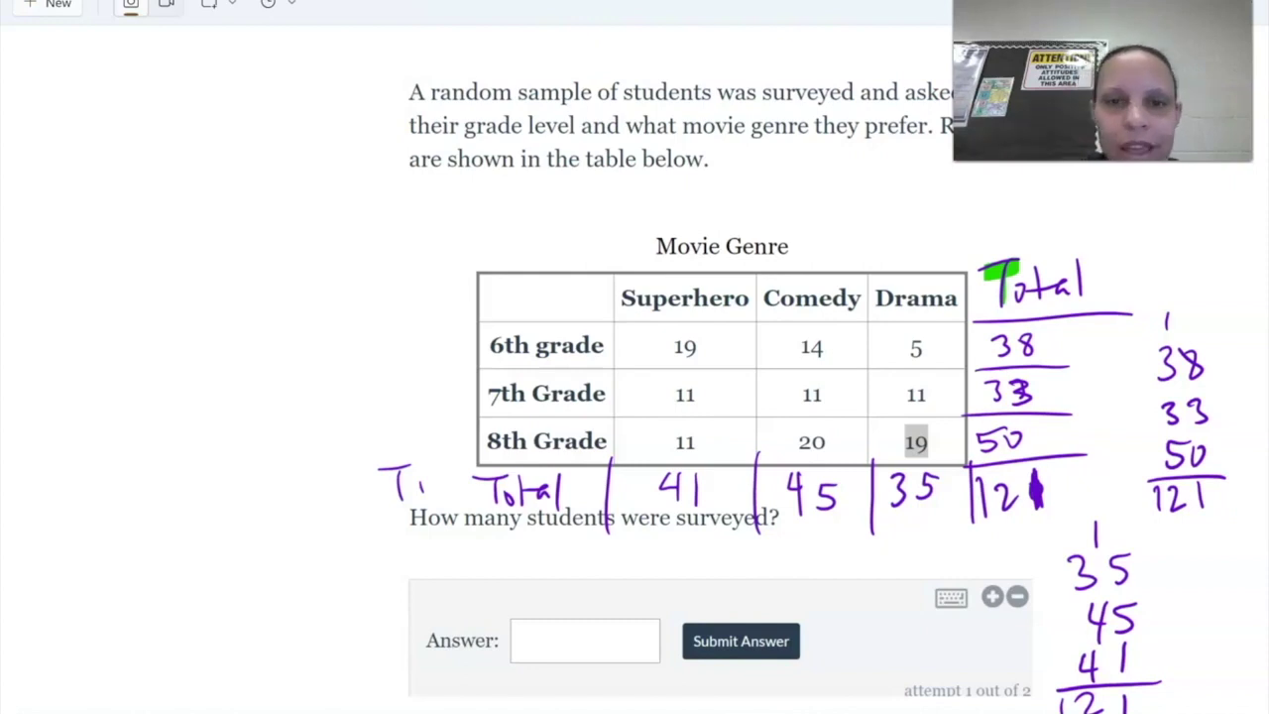
- Underline "students were surveyed" in the question and mark the grand total 121 with a circle and green highlighting
{"action": "left_click_drag", "start_coordinate": [494, 533], "coordinate": [765, 530]}
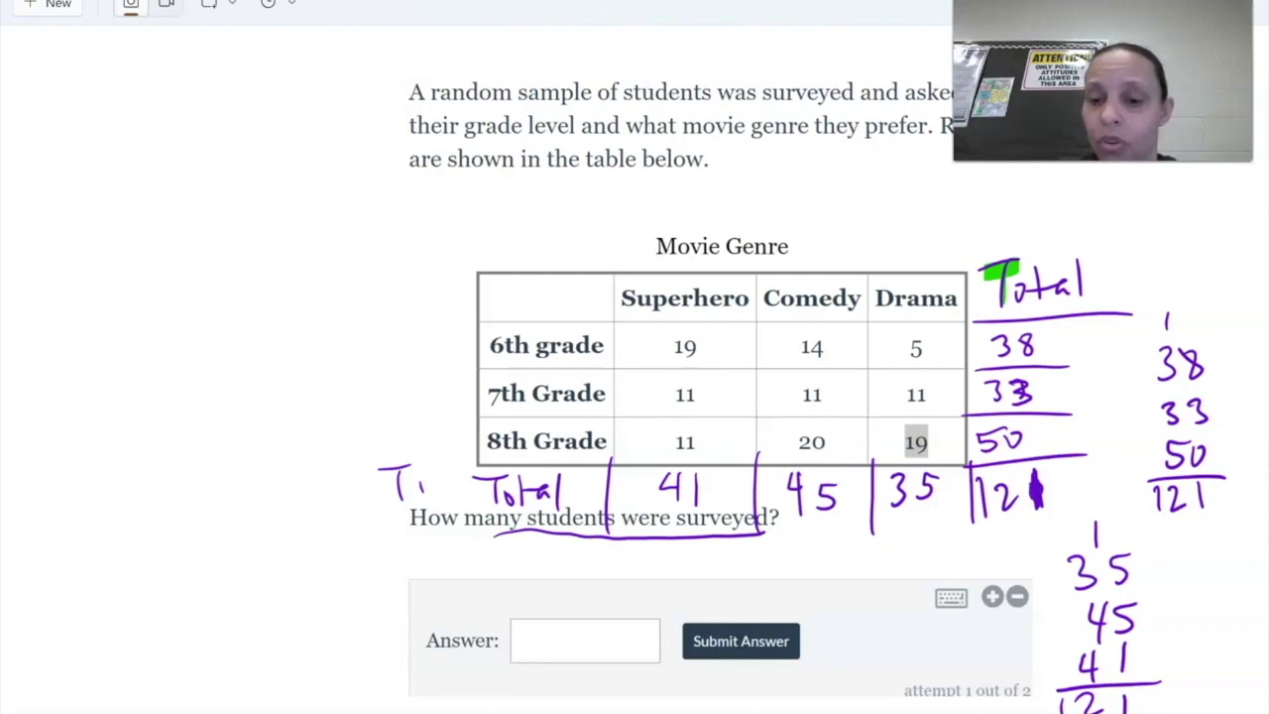
{"action": "mouse_move", "coordinate": [1061, 469]}
{"action": "left_mouse_down"}
{"action": "mouse_move", "coordinate": [1011, 462]}
{"action": "mouse_move", "coordinate": [1070, 518]}
{"action": "mouse_move", "coordinate": [1052, 468]}
{"action": "left_mouse_up"}
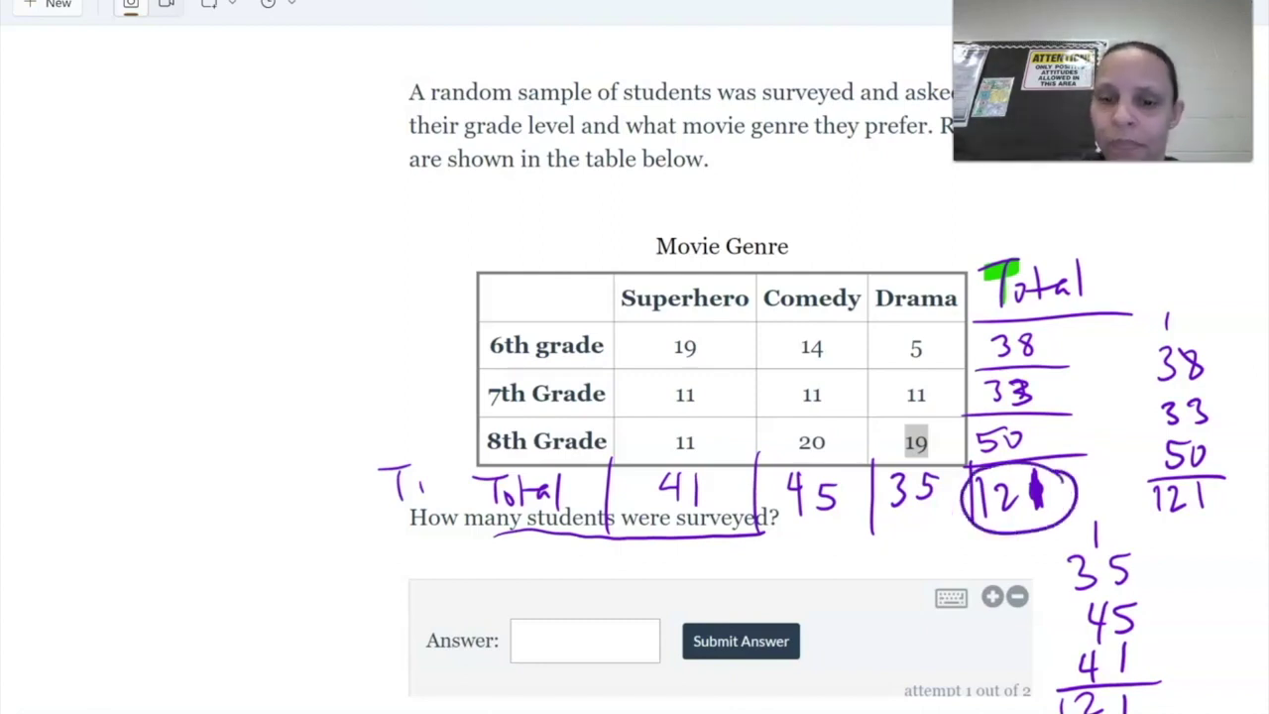
{"action": "mouse_move", "coordinate": [981, 520]}
{"action": "left_mouse_down"}
{"action": "mouse_move", "coordinate": [1055, 491]}
{"action": "mouse_move", "coordinate": [1001, 454]}
{"action": "left_mouse_up"}
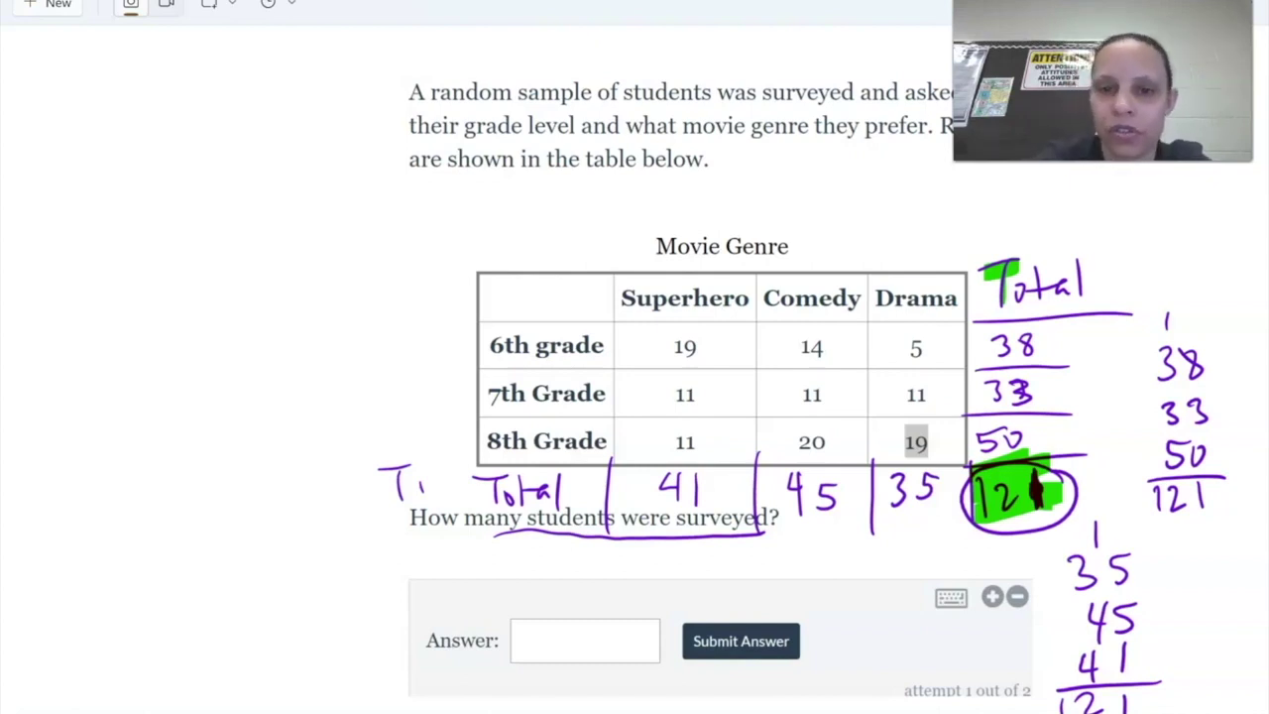
- Highlight the column totals 41, 45 and 35 in green
{"action": "mouse_move", "coordinate": [708, 495]}
{"action": "left_mouse_down"}
{"action": "mouse_move", "coordinate": [654, 475]}
{"action": "mouse_move", "coordinate": [684, 508]}
{"action": "left_mouse_up"}
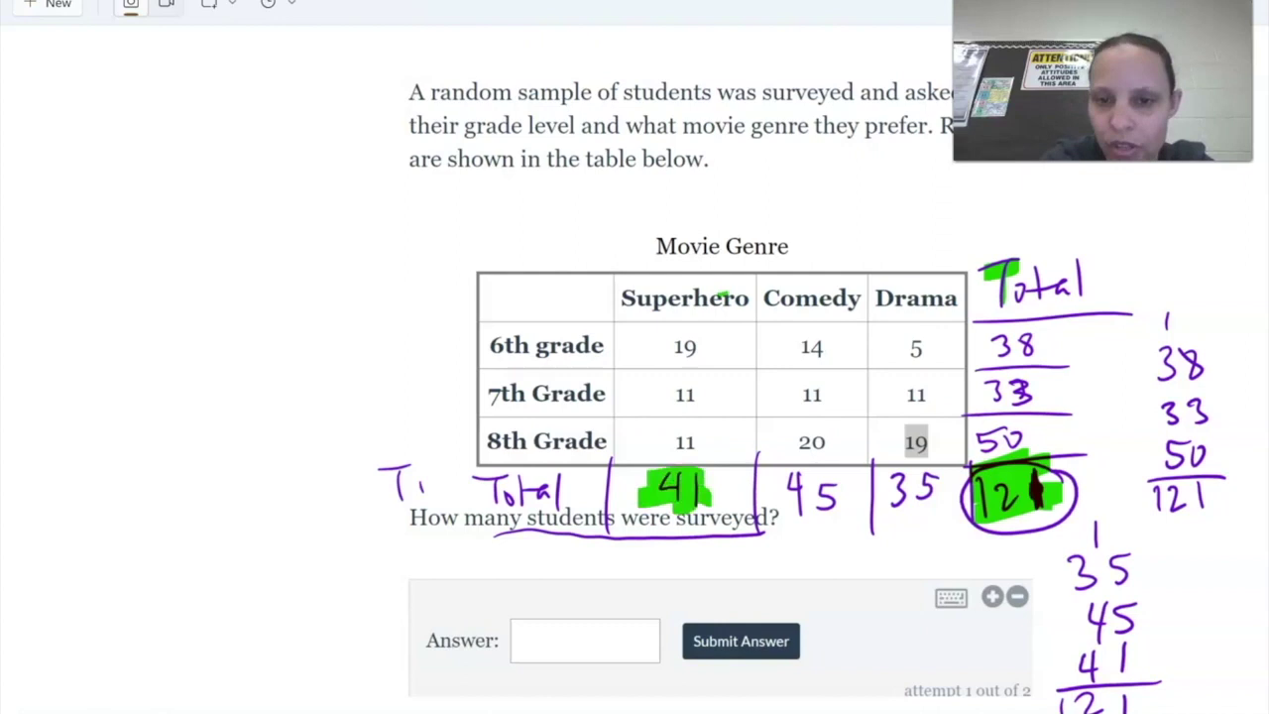
{"action": "mouse_move", "coordinate": [822, 507]}
{"action": "left_mouse_down"}
{"action": "mouse_move", "coordinate": [785, 495]}
{"action": "mouse_move", "coordinate": [808, 466]}
{"action": "left_mouse_up"}
{"action": "mouse_move", "coordinate": [902, 510]}
{"action": "left_mouse_down"}
{"action": "mouse_move", "coordinate": [936, 481]}
{"action": "mouse_move", "coordinate": [887, 476]}
{"action": "left_mouse_up"}
- Change the highlighter to yellow and highlight the grade totals 38, 33 and 50
{"action": "left_click", "coordinate": [510, 707]}
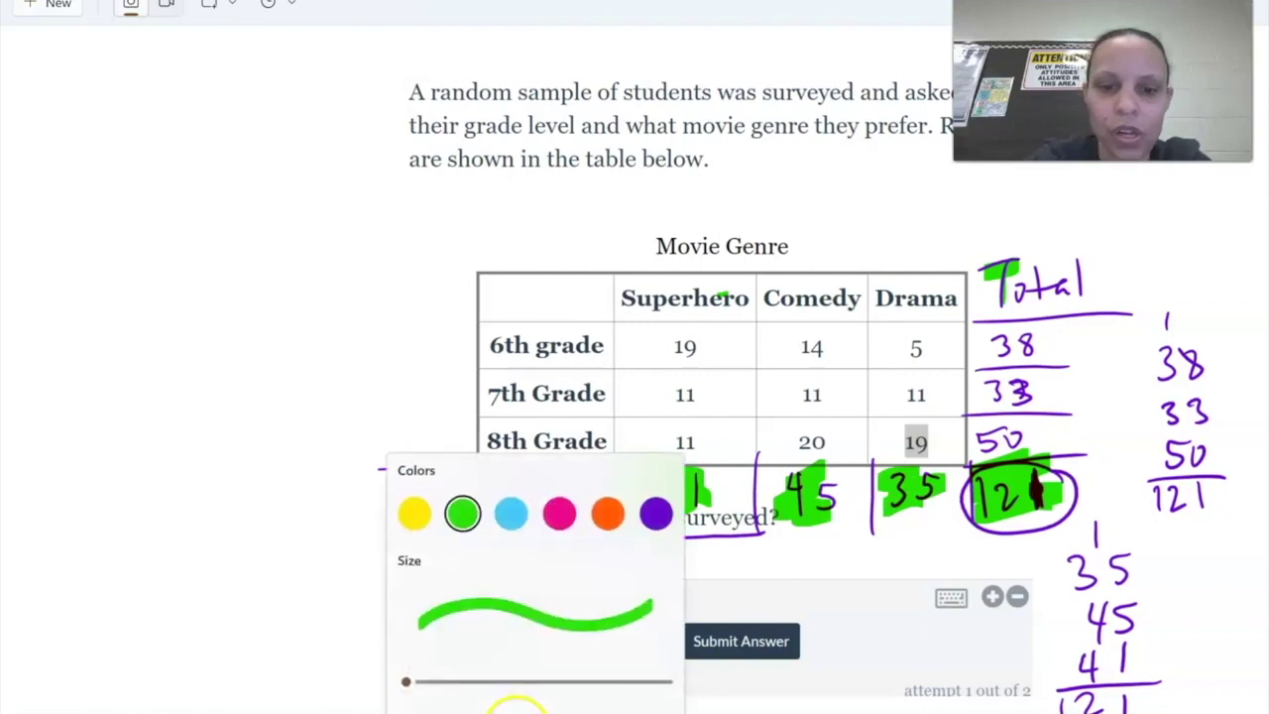
{"action": "mouse_move", "coordinate": [1041, 358]}
{"action": "left_mouse_down"}
{"action": "mouse_move", "coordinate": [986, 342]}
{"action": "mouse_move", "coordinate": [1031, 329]}
{"action": "left_mouse_up"}
{"action": "mouse_move", "coordinate": [1035, 404]}
{"action": "left_mouse_down"}
{"action": "mouse_move", "coordinate": [985, 395]}
{"action": "mouse_move", "coordinate": [1030, 379]}
{"action": "left_mouse_up"}
{"action": "mouse_move", "coordinate": [1030, 454]}
{"action": "left_mouse_down"}
{"action": "mouse_move", "coordinate": [971, 436]}
{"action": "mouse_move", "coordinate": [1015, 416]}
{"action": "left_mouse_up"}
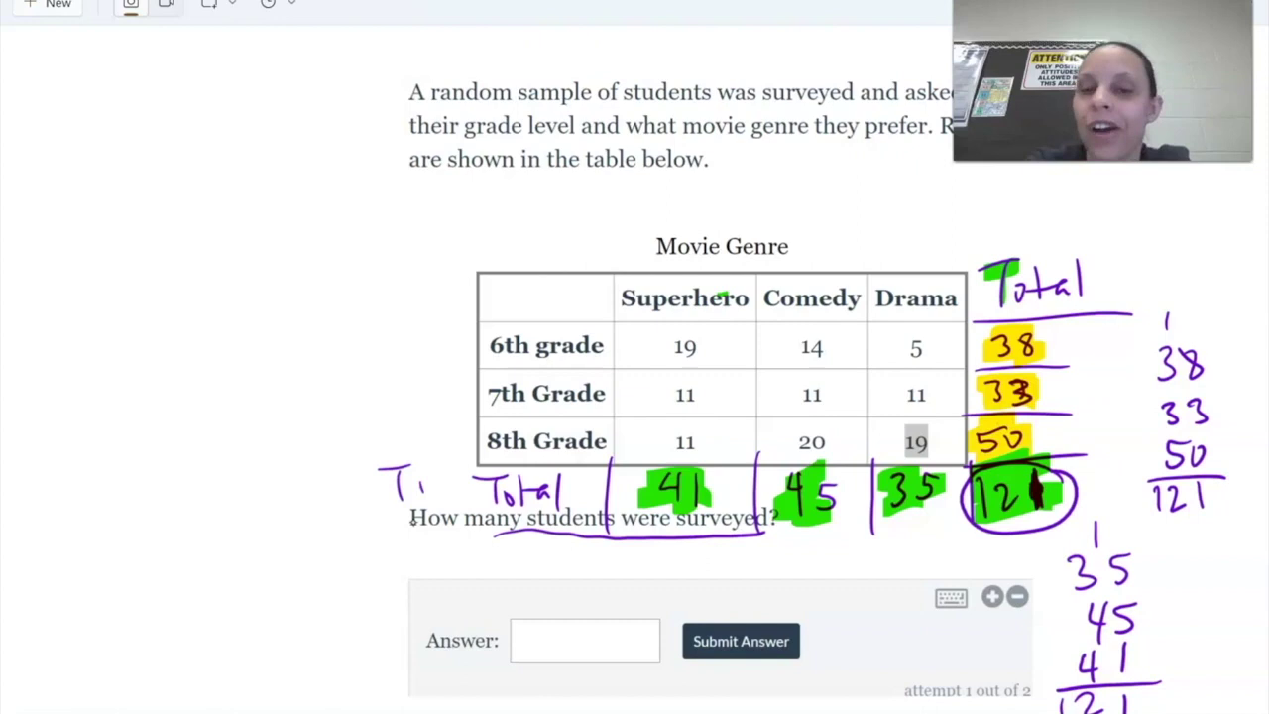
- Highlight single cells in different colors: 8th grade Comedy in yellow, 7th grade Drama in green and 8th grade Superhero in pink
{"action": "mouse_move", "coordinate": [787, 426]}
{"action": "left_mouse_down"}
{"action": "mouse_move", "coordinate": [827, 442]}
{"action": "mouse_move", "coordinate": [791, 456]}
{"action": "left_mouse_up"}
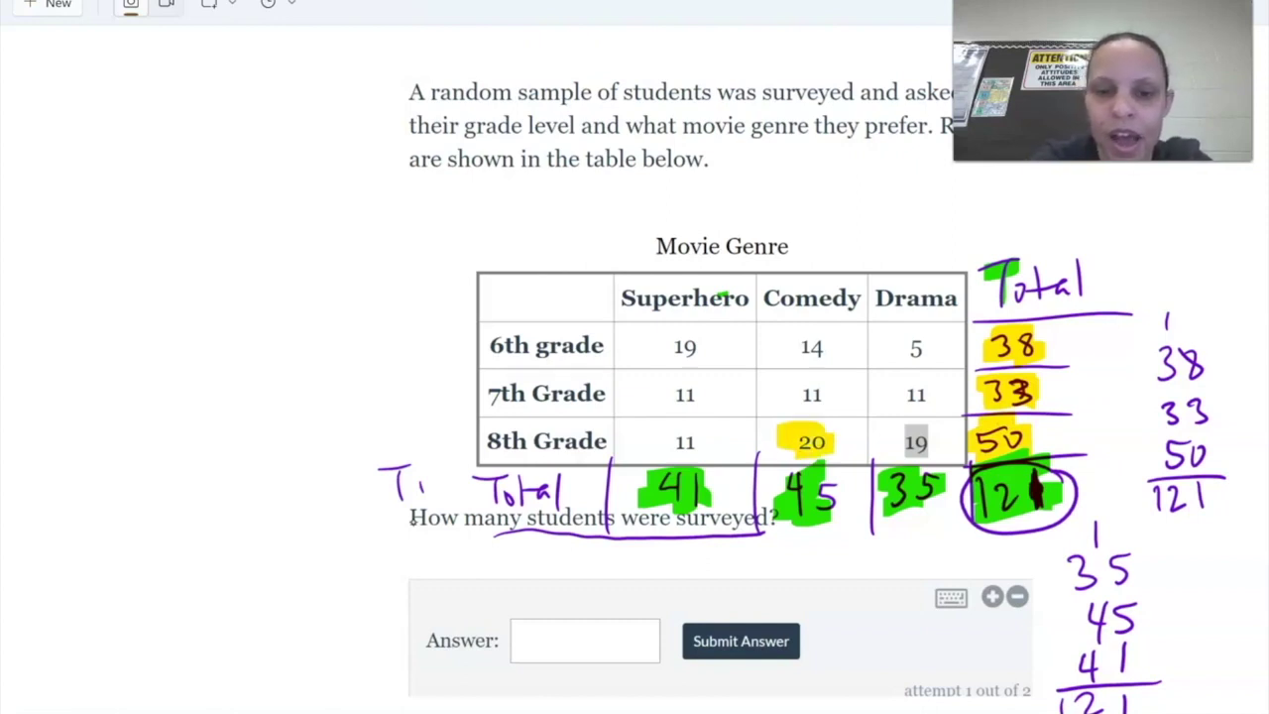
{"action": "left_click", "coordinate": [482, 699]}
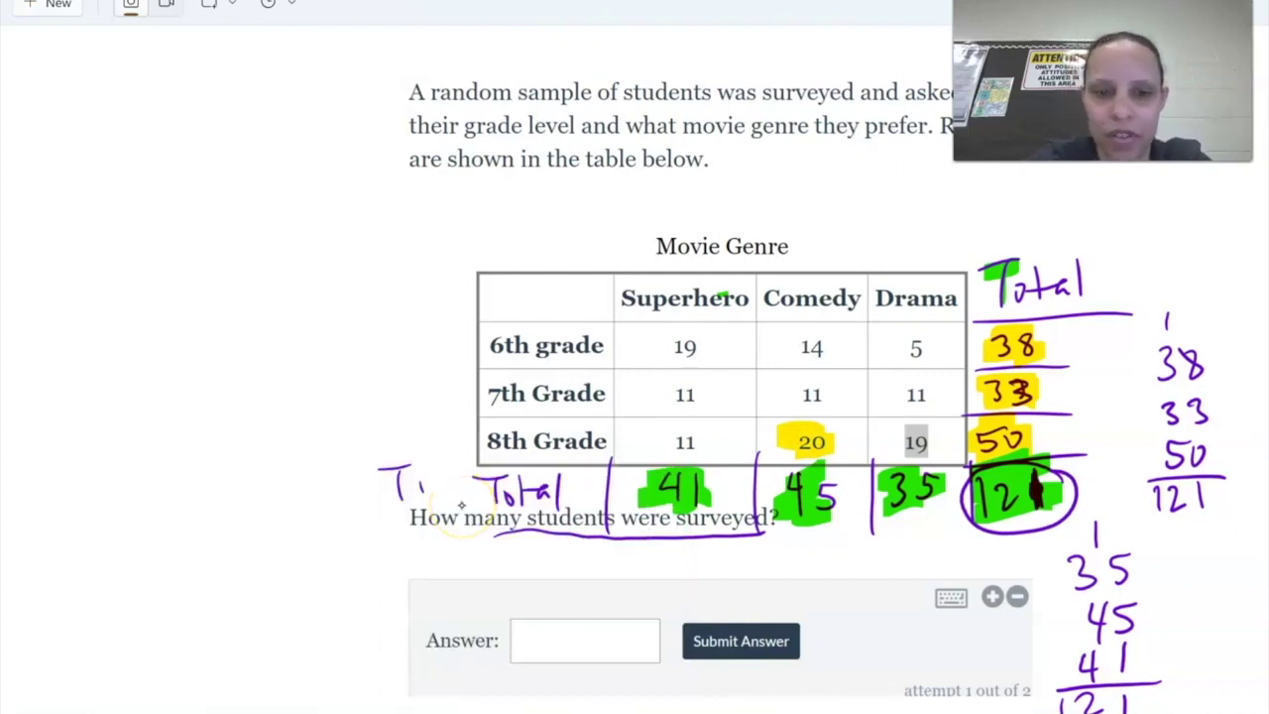
{"action": "mouse_move", "coordinate": [898, 397]}
{"action": "left_mouse_down"}
{"action": "mouse_move", "coordinate": [933, 392]}
{"action": "mouse_move", "coordinate": [906, 384]}
{"action": "left_mouse_up"}
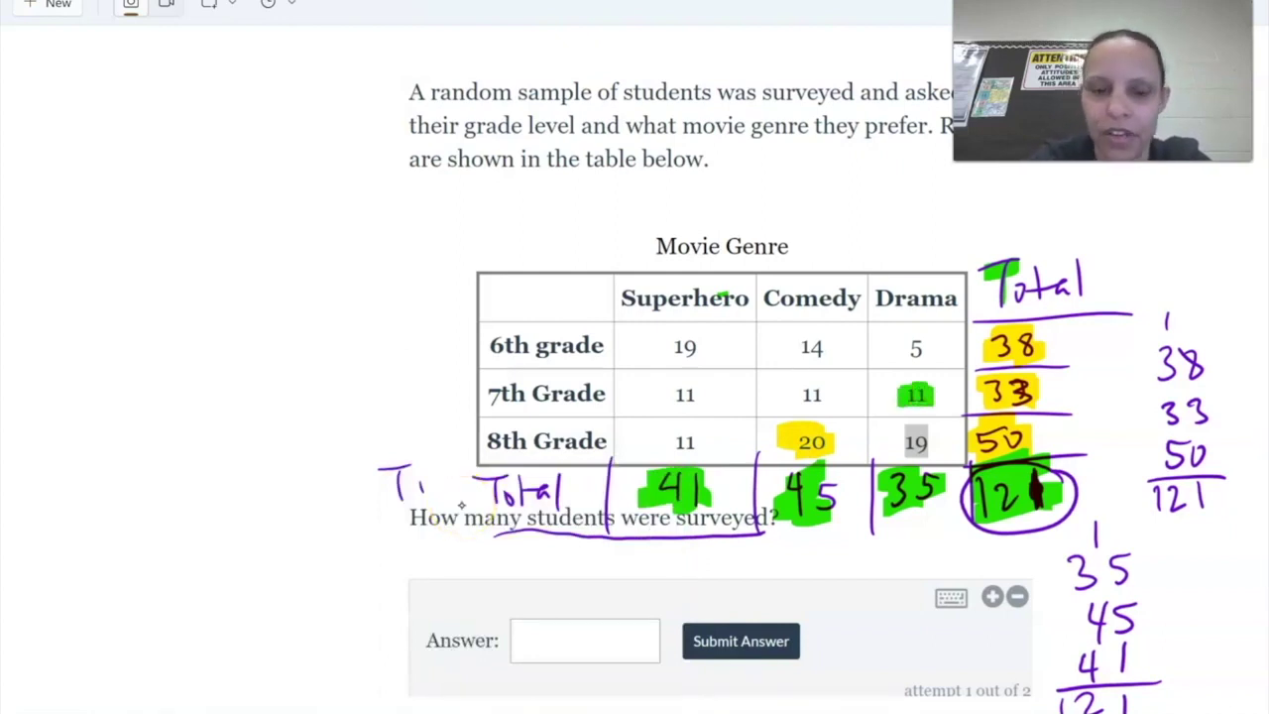
{"action": "left_click", "coordinate": [482, 699]}
{"action": "left_click", "coordinate": [550, 505]}
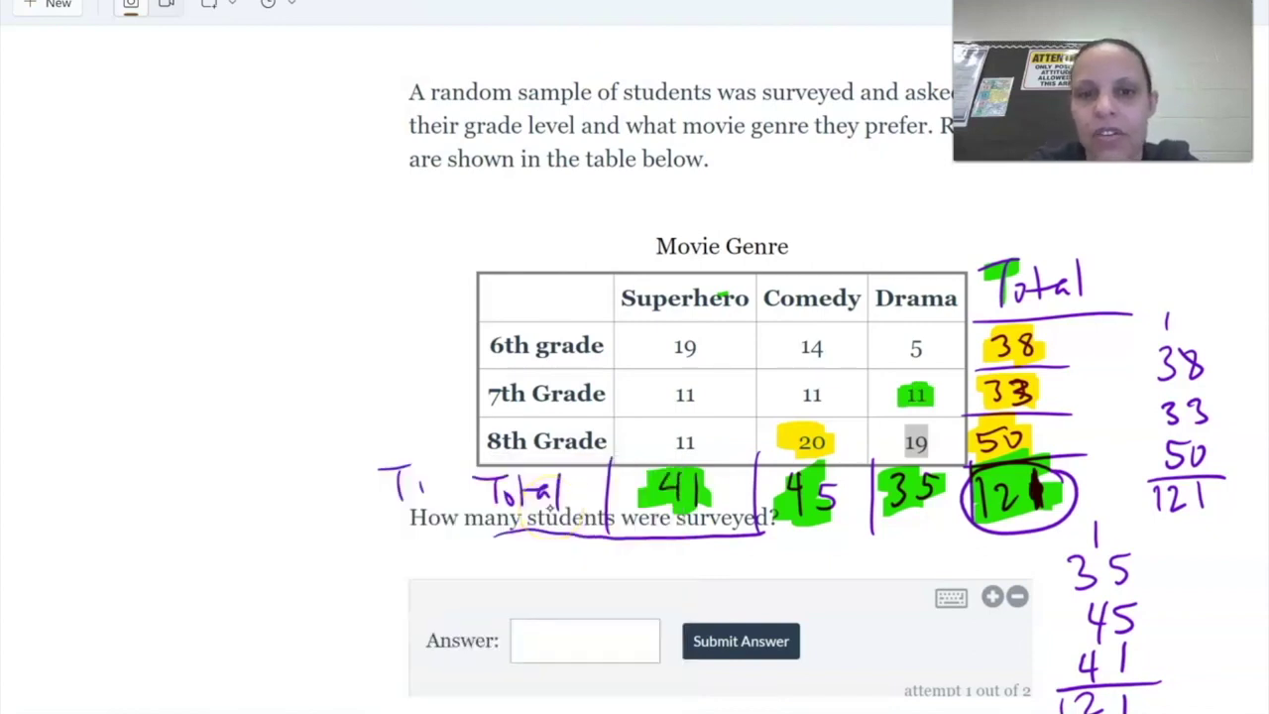
{"action": "mouse_move", "coordinate": [668, 436]}
{"action": "left_mouse_down"}
{"action": "mouse_move", "coordinate": [709, 444]}
{"action": "mouse_move", "coordinate": [668, 456]}
{"action": "left_mouse_up"}
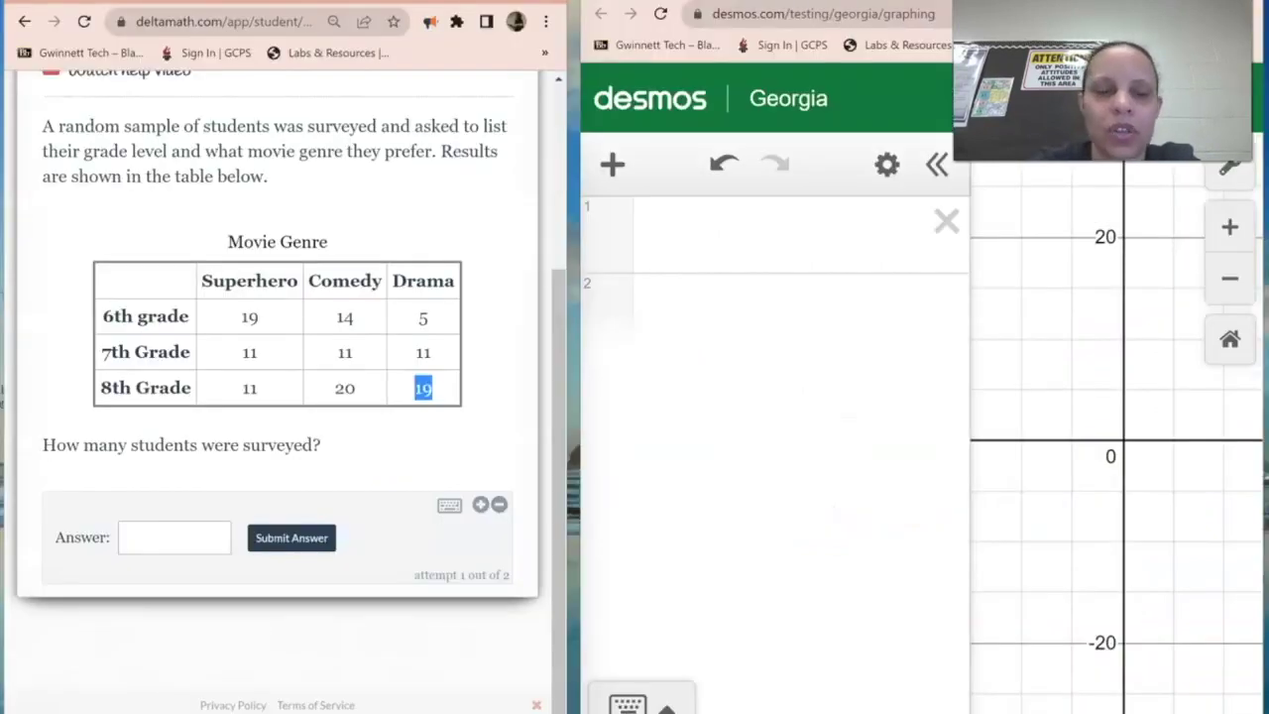
- Return to the DeltaMath problem, enter 121 as the number of students surveyed, and submit and confirm the answer
{"action": "left_click", "coordinate": [174, 537]}
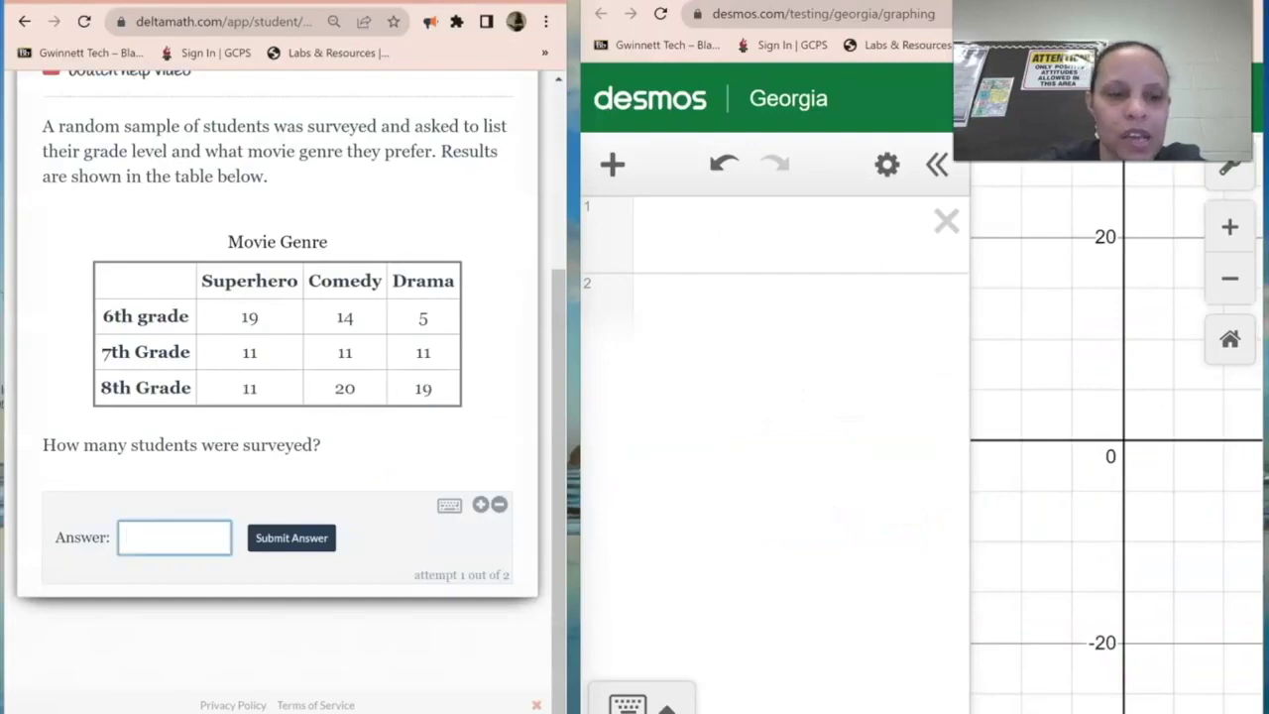
{"action": "type", "text": "121"}
{"action": "key", "text": "BackSpace"}
{"action": "key", "text": "BackSpace"}
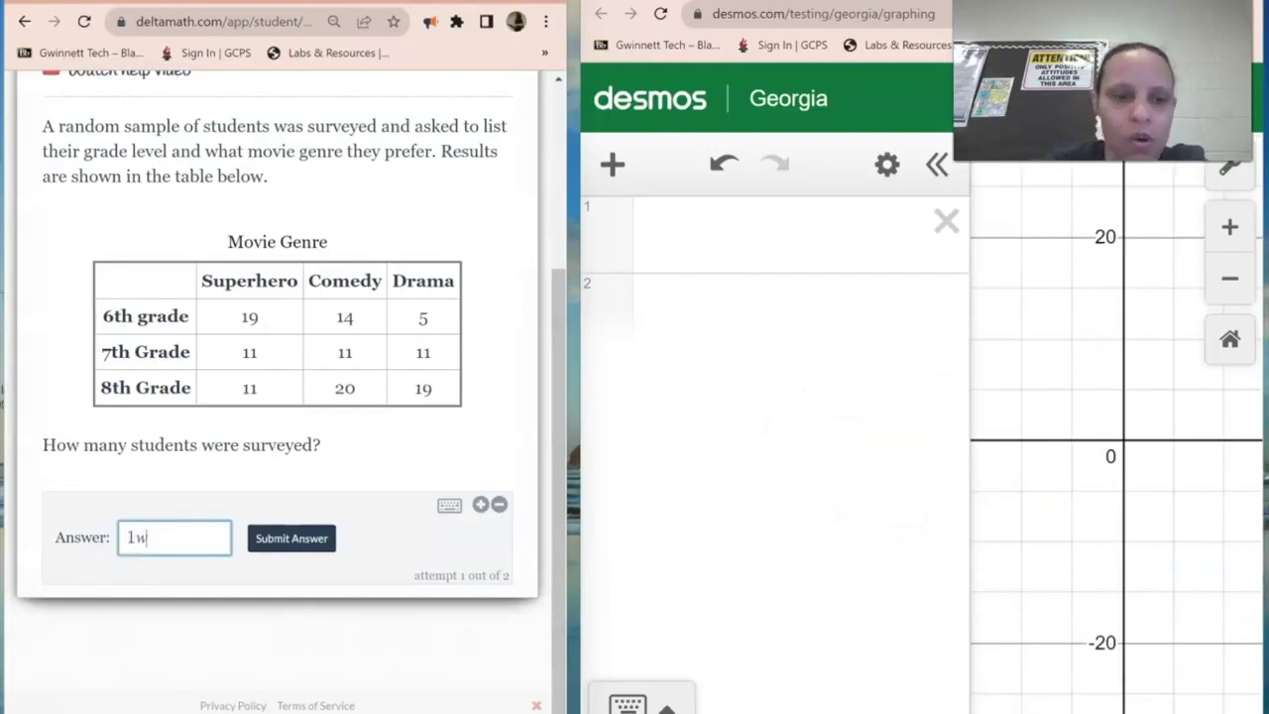
{"action": "type", "text": "21"}
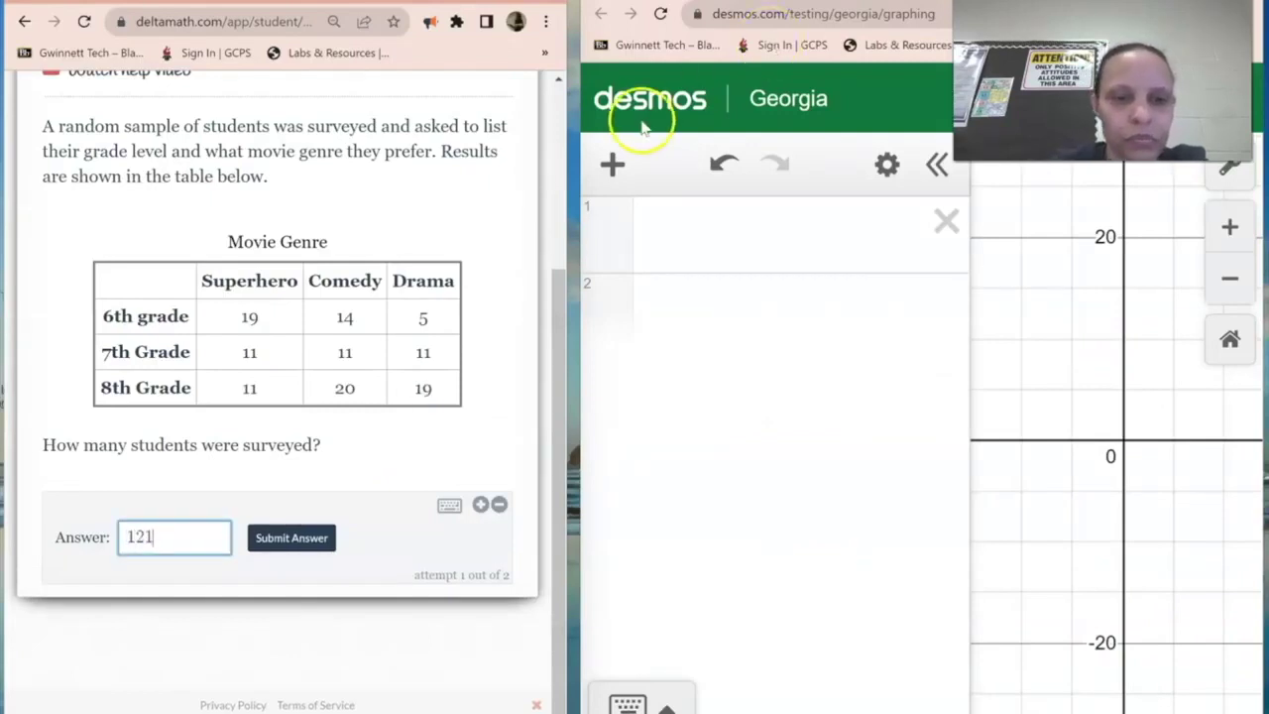
{"action": "left_click", "coordinate": [292, 538]}
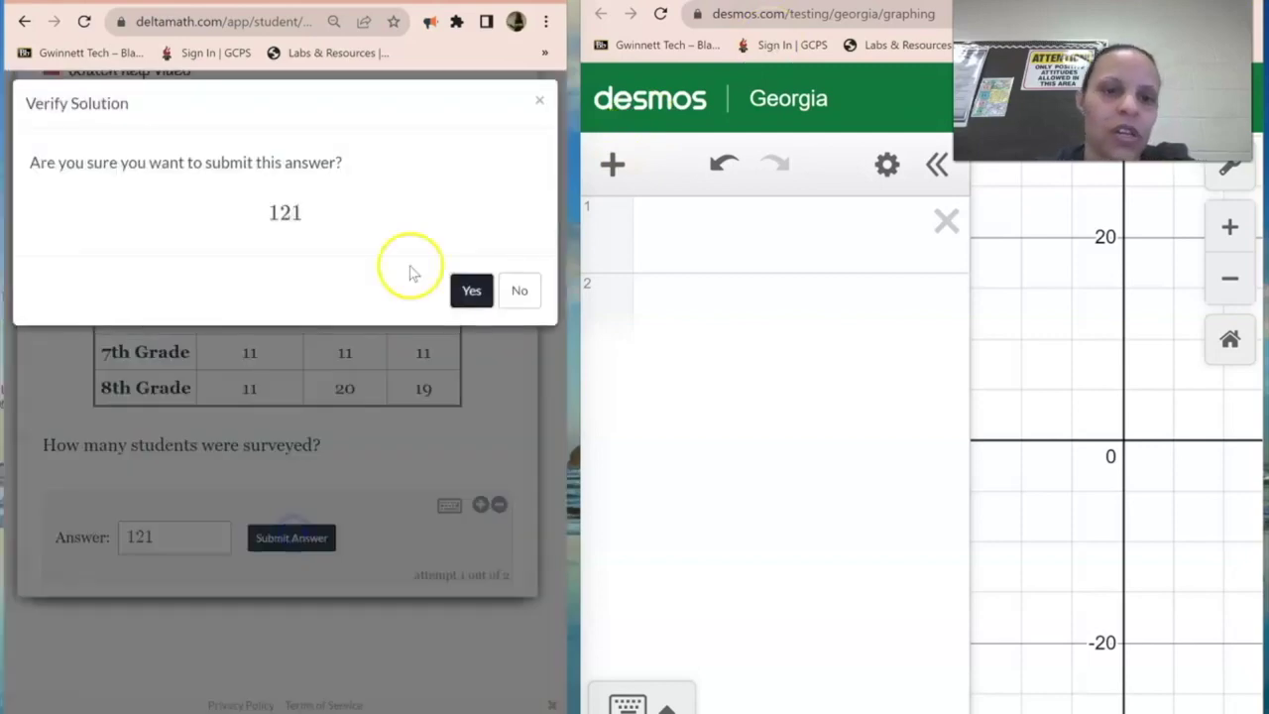
{"action": "left_click", "coordinate": [470, 287]}
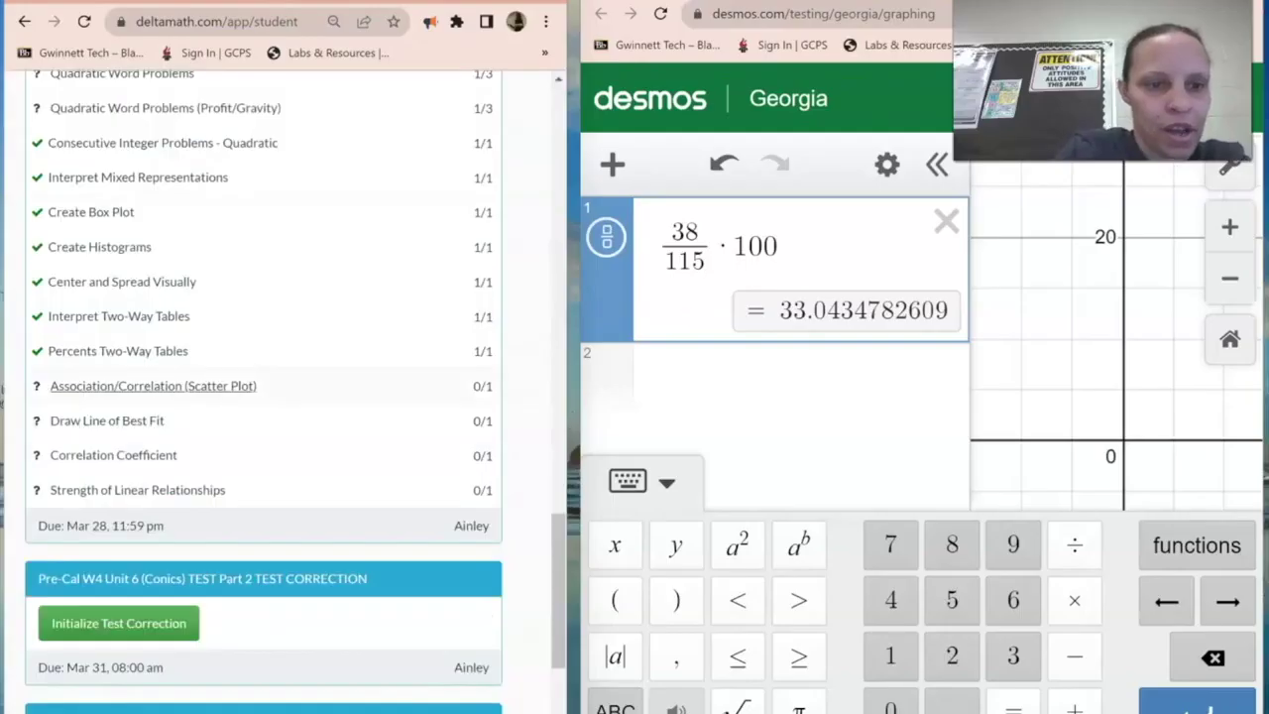
- Open the Association/Correlation (Scatter Plot) problem and set its answer to negative linear association with y values that generally decrease
{"action": "left_click", "coordinate": [152, 386]}
{"action": "scroll", "coordinate": [288, 397], "scroll_direction": "down", "scroll_amount": 3}
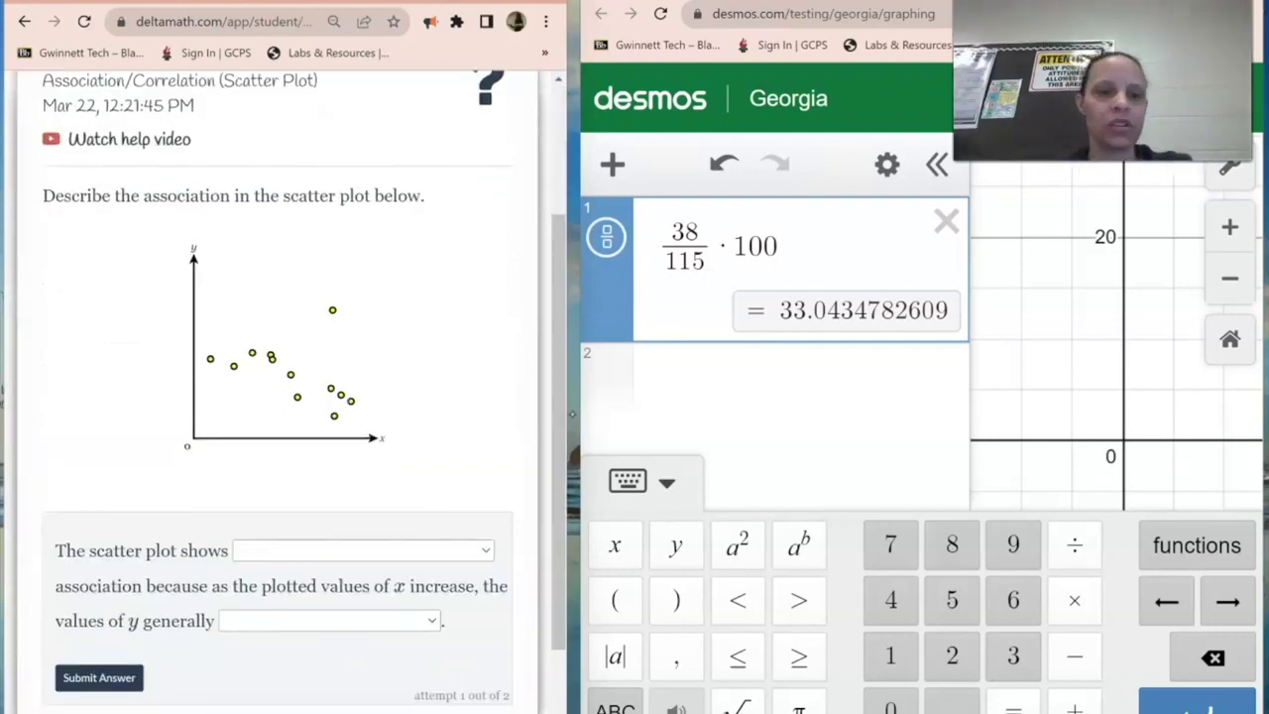
{"action": "left_click", "coordinate": [362, 550]}
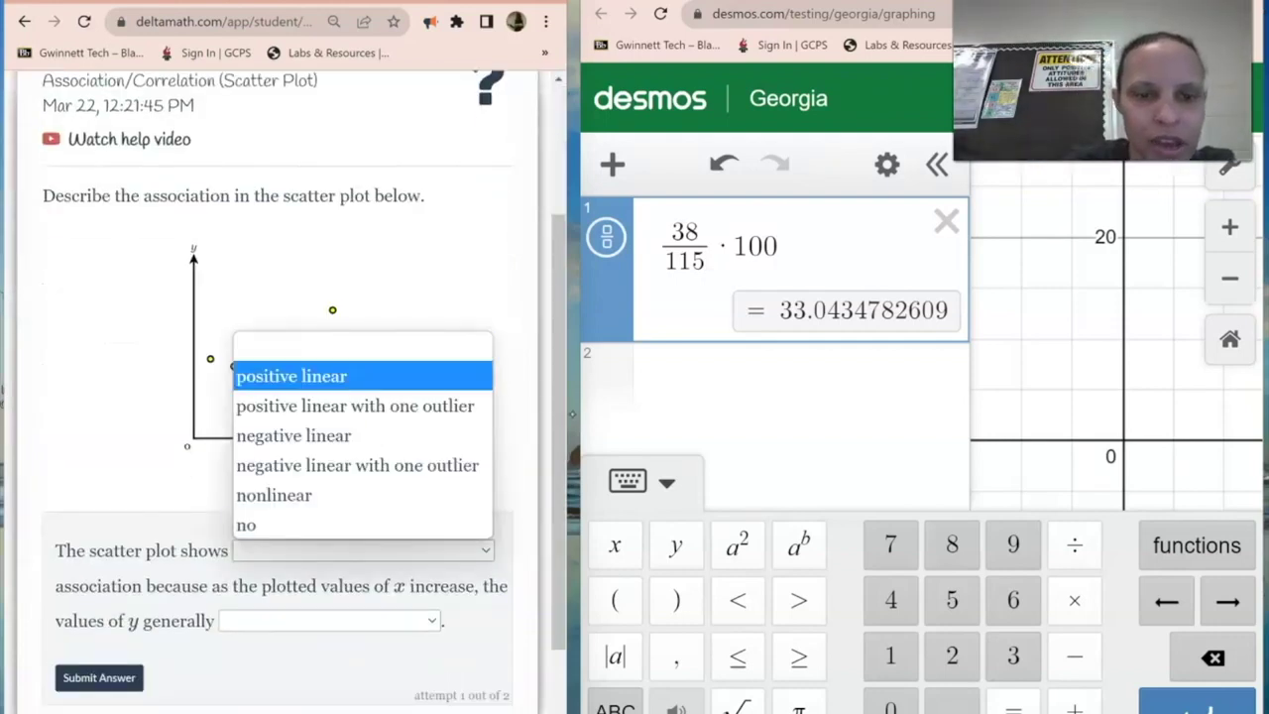
{"action": "left_click", "coordinate": [293, 436]}
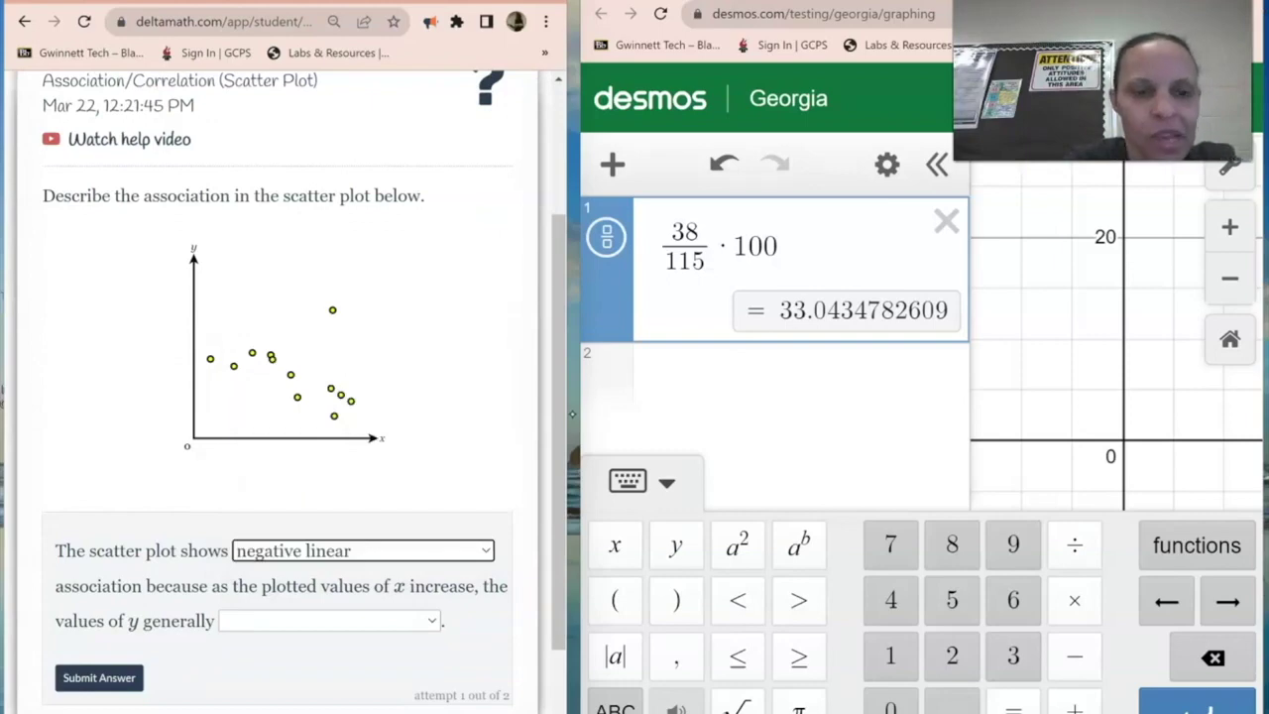
{"action": "left_click", "coordinate": [329, 621]}
{"action": "left_click", "coordinate": [255, 505]}
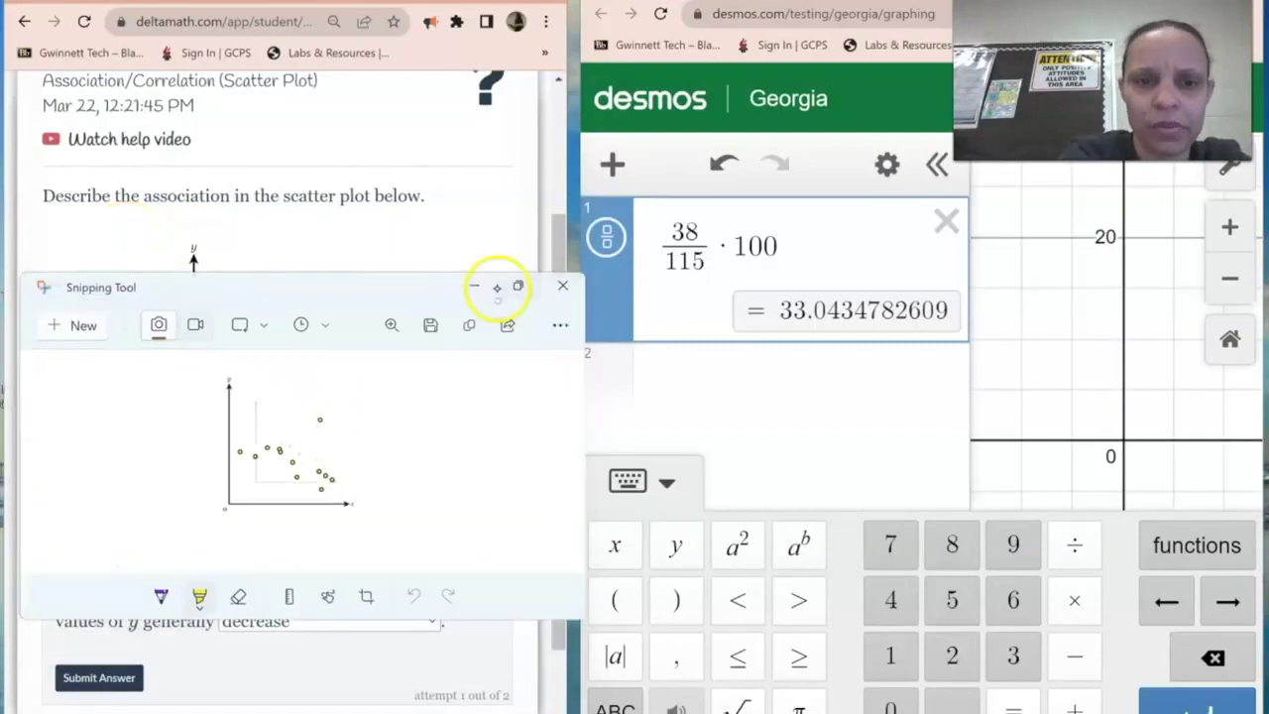
- Enlarge the scatter plot snip in Snipping Tool, draw a downward trend line through the points and circle the outlier
{"action": "left_click", "coordinate": [496, 286]}
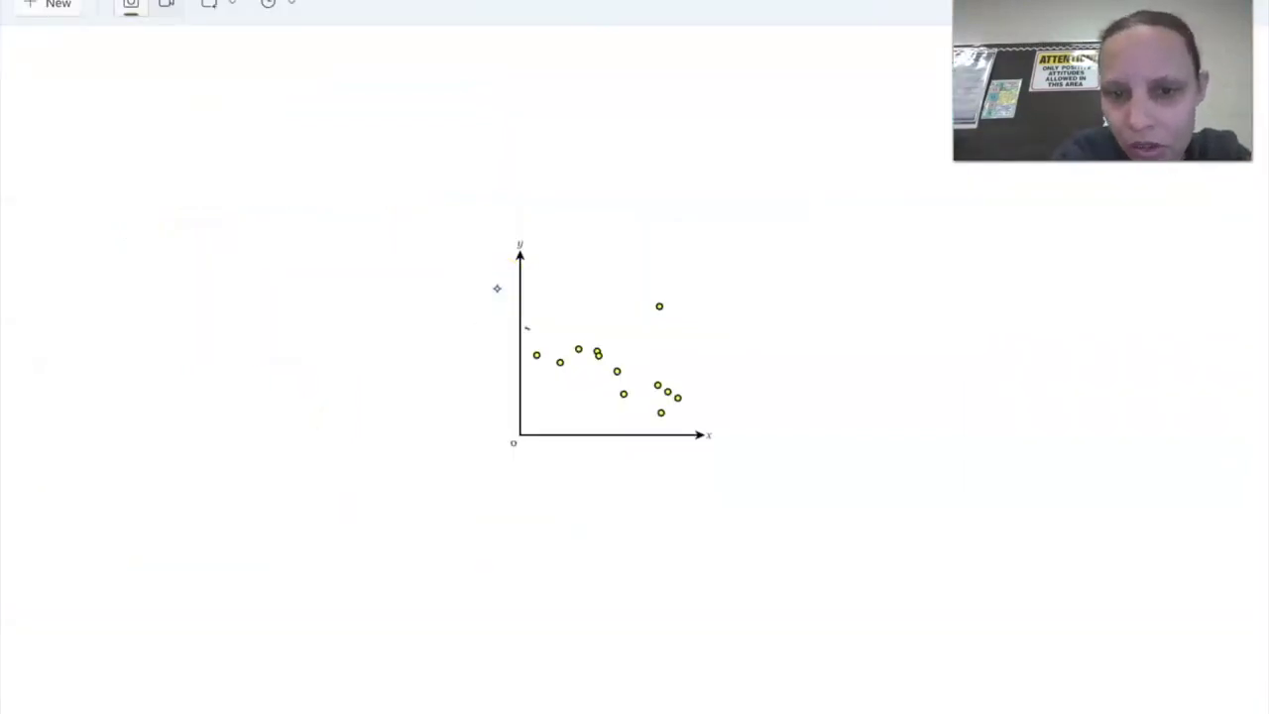
{"action": "left_click_drag", "start_coordinate": [557, 347], "coordinate": [708, 418]}
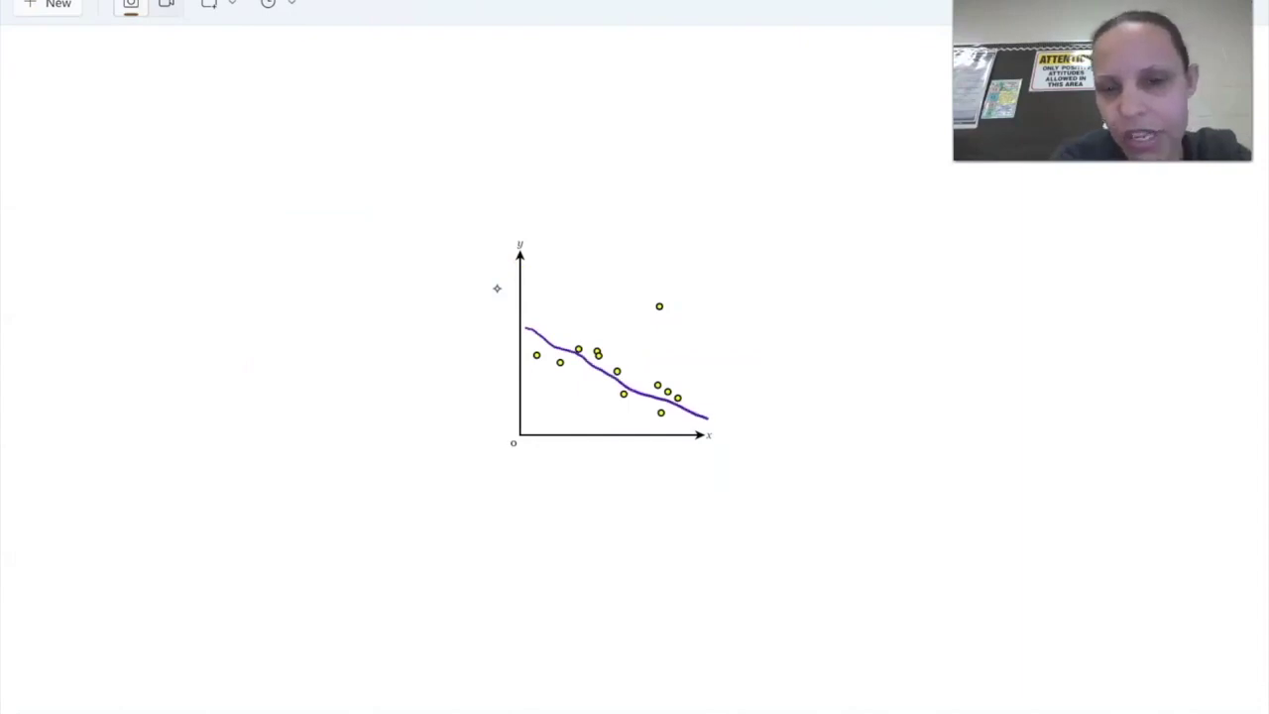
{"action": "mouse_move", "coordinate": [654, 282]}
{"action": "left_mouse_down"}
{"action": "mouse_move", "coordinate": [656, 322]}
{"action": "mouse_move", "coordinate": [661, 278]}
{"action": "left_mouse_up"}
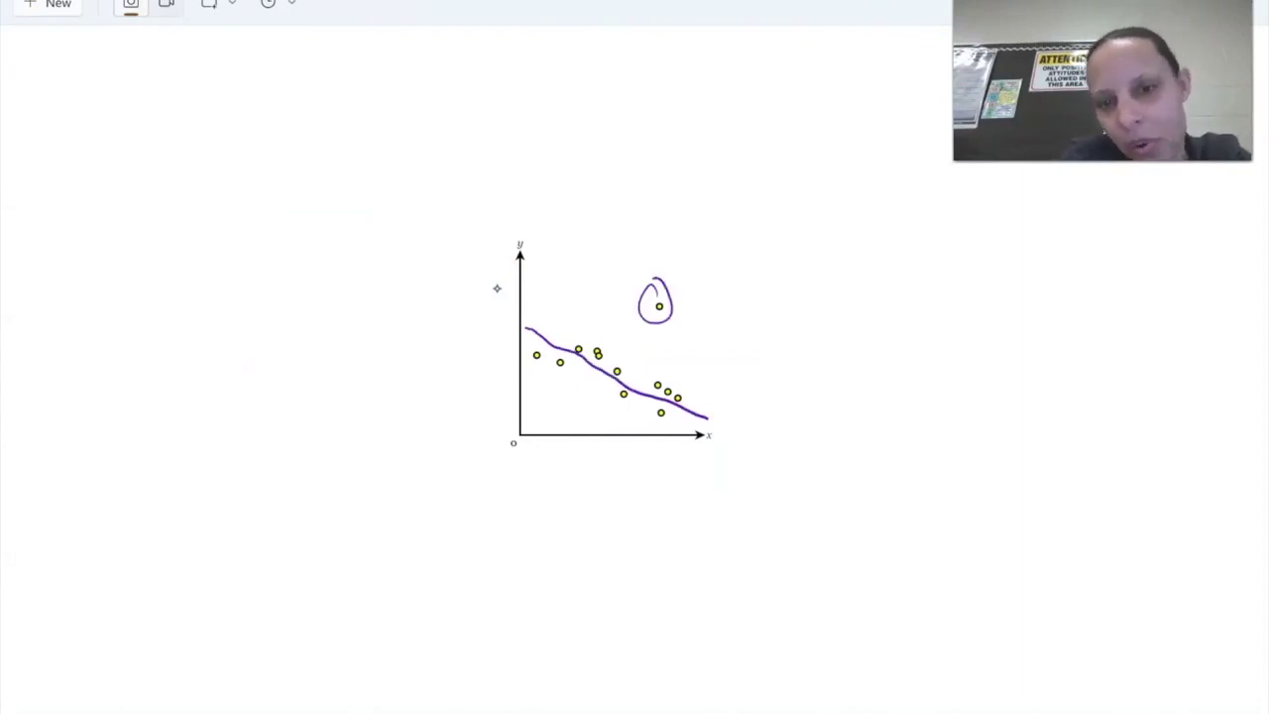
- Recheck the problem, and sketch a U-shaped curve, an inverted U and an upward-bending curve around the snipped scatter plot as nonlinear examples
{"action": "key", "text": "alt+Tab"}
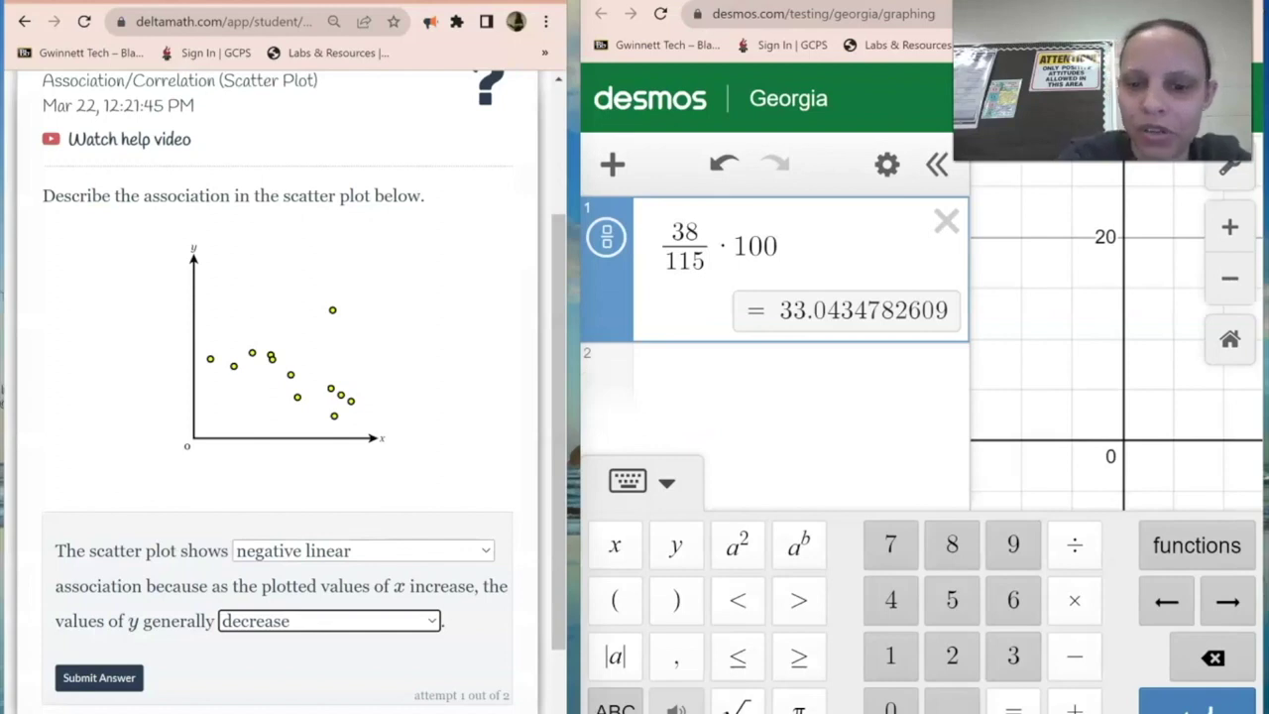
{"action": "key", "text": "alt+Tab"}
{"action": "mouse_move", "coordinate": [908, 384]}
{"action": "left_mouse_down"}
{"action": "mouse_move", "coordinate": [973, 502]}
{"action": "mouse_move", "coordinate": [1028, 370]}
{"action": "left_mouse_up"}
{"action": "mouse_move", "coordinate": [1092, 481]}
{"action": "left_mouse_down"}
{"action": "mouse_move", "coordinate": [1096, 396]}
{"action": "mouse_move", "coordinate": [1205, 496]}
{"action": "left_mouse_up"}
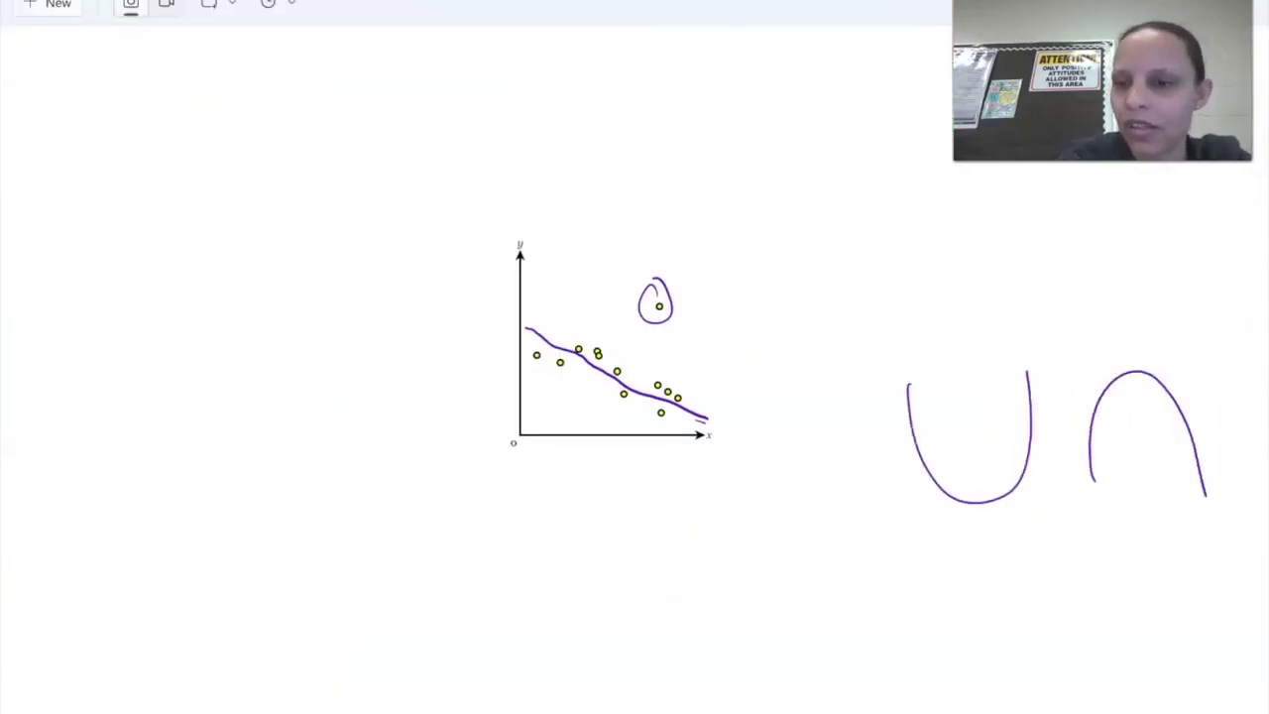
{"action": "mouse_move", "coordinate": [323, 635]}
{"action": "left_mouse_down"}
{"action": "mouse_move", "coordinate": [552, 510]}
{"action": "mouse_move", "coordinate": [572, 465]}
{"action": "left_mouse_up"}
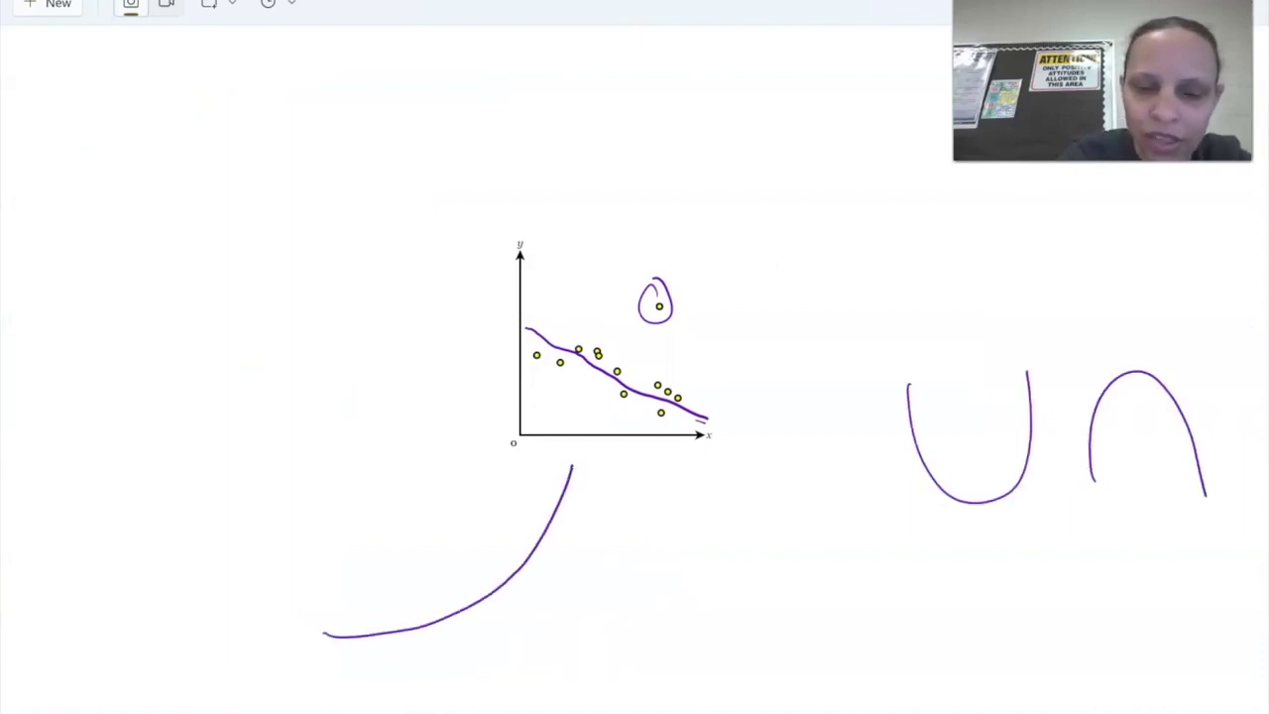
- Sketch a falling curve that levels off below the snipped scatter plot, and return to DeltaMath to reveal and review the problem's solution
{"action": "mouse_move", "coordinate": [645, 474]}
{"action": "left_mouse_down"}
{"action": "mouse_move", "coordinate": [705, 569]}
{"action": "mouse_move", "coordinate": [820, 622]}
{"action": "mouse_move", "coordinate": [943, 624]}
{"action": "left_mouse_up"}
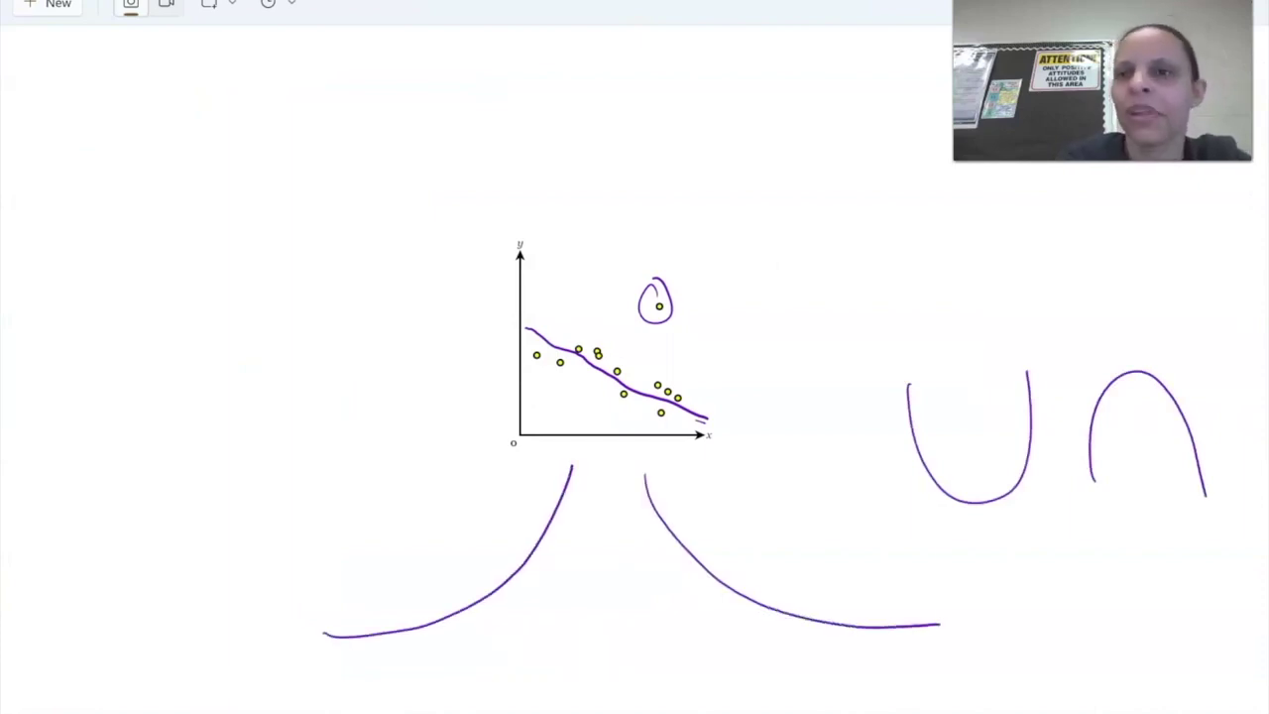
{"action": "key", "text": "alt+Tab"}
{"action": "scroll", "coordinate": [277, 396], "scroll_direction": "up", "scroll_amount": 3}
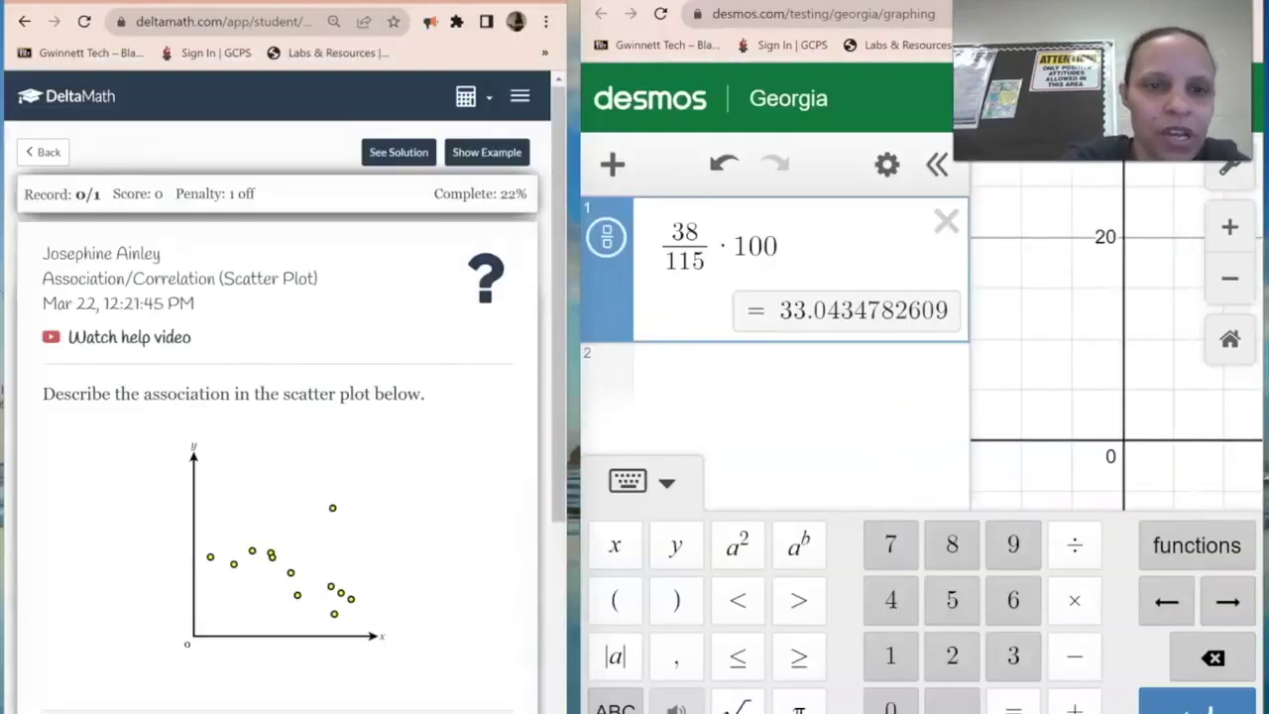
{"action": "left_click", "coordinate": [382, 152]}
{"action": "left_click", "coordinate": [410, 278]}
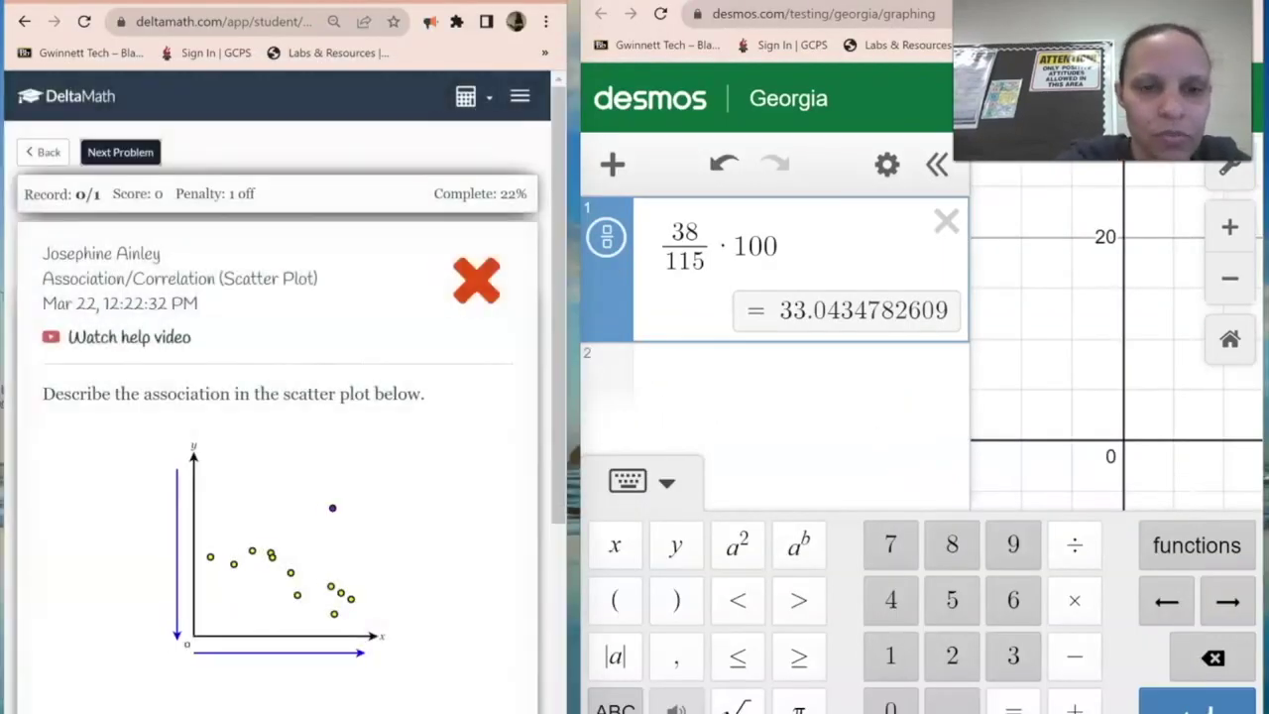
{"action": "scroll", "coordinate": [277, 396], "scroll_direction": "up", "scroll_amount": 3}
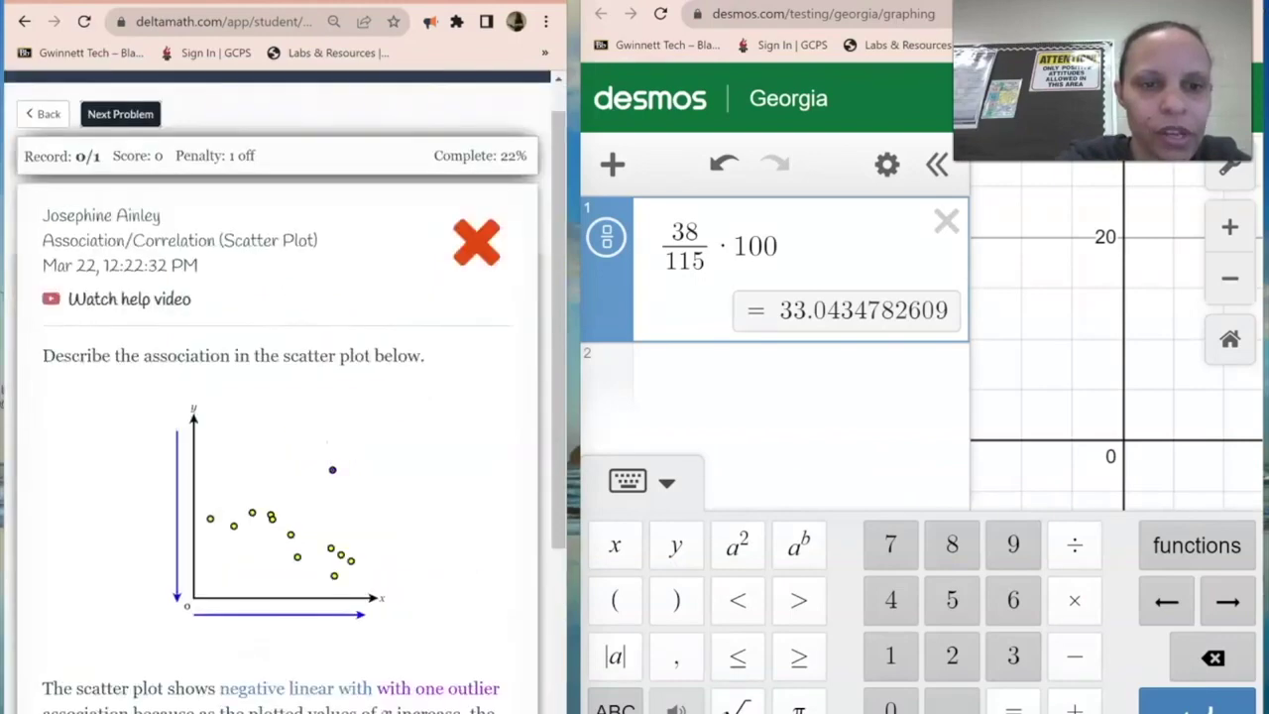
{"action": "scroll", "coordinate": [278, 397], "scroll_direction": "down", "scroll_amount": 3}
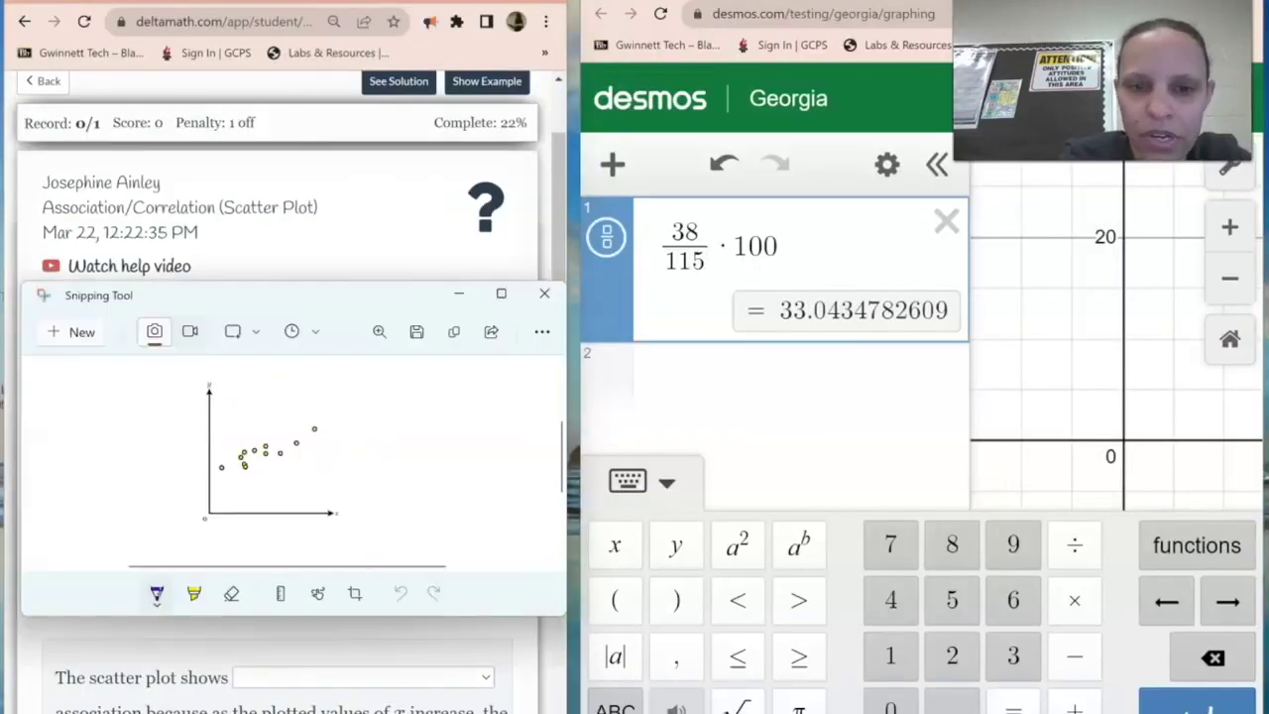
- Enlarge the new scatter plot snip in Snipping Tool, draw an upward trend line through the points and mark a plus sign beside the plot
{"action": "left_click", "coordinate": [500, 293]}
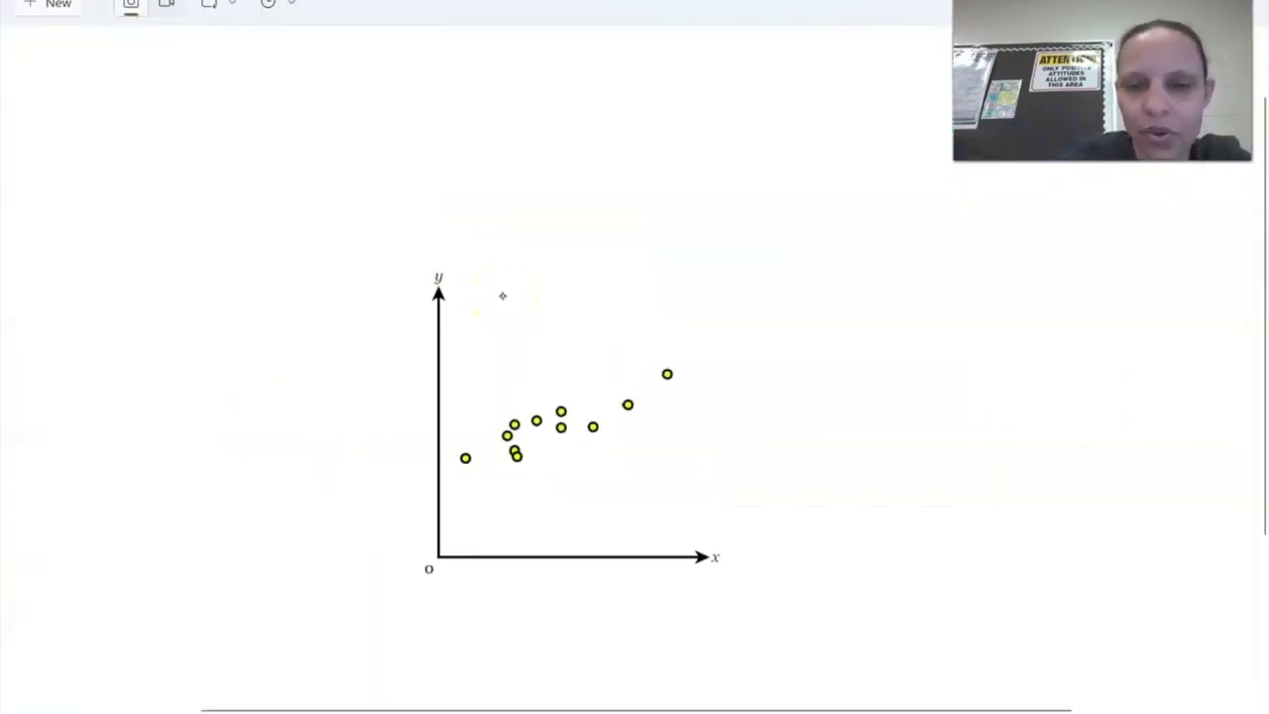
{"action": "mouse_move", "coordinate": [448, 517]}
{"action": "left_mouse_down"}
{"action": "mouse_move", "coordinate": [552, 473]}
{"action": "mouse_move", "coordinate": [701, 370]}
{"action": "left_mouse_up"}
{"action": "mouse_move", "coordinate": [816, 395]}
{"action": "left_mouse_down"}
{"action": "mouse_move", "coordinate": [818, 478]}
{"action": "mouse_move", "coordinate": [830, 476]}
{"action": "left_mouse_up"}
{"action": "mouse_move", "coordinate": [842, 475]}
{"action": "left_mouse_down"}
{"action": "mouse_move", "coordinate": [896, 469]}
{"action": "mouse_move", "coordinate": [923, 430]}
{"action": "mouse_move", "coordinate": [936, 458]}
{"action": "left_mouse_up"}
{"action": "left_click_drag", "start_coordinate": [939, 458], "coordinate": [969, 431]}
{"action": "left_click", "coordinate": [885, 377]}
{"action": "left_click_drag", "start_coordinate": [881, 524], "coordinate": [933, 521]}
{"action": "left_click_drag", "start_coordinate": [901, 498], "coordinate": [900, 551]}
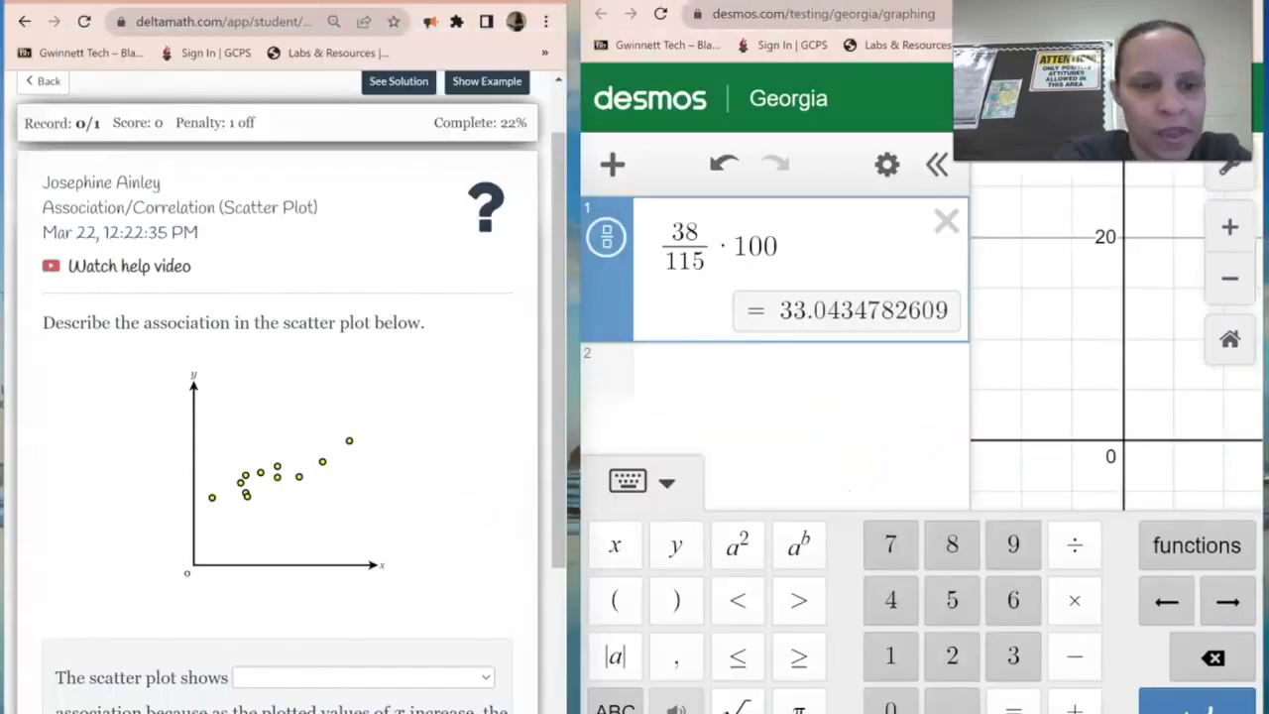
- Set the DeltaMath answer to positive linear association with y values that generally increase, and reopen the association type choices
{"action": "scroll", "coordinate": [278, 397], "scroll_direction": "down", "scroll_amount": 3}
{"action": "left_click", "coordinate": [363, 501]}
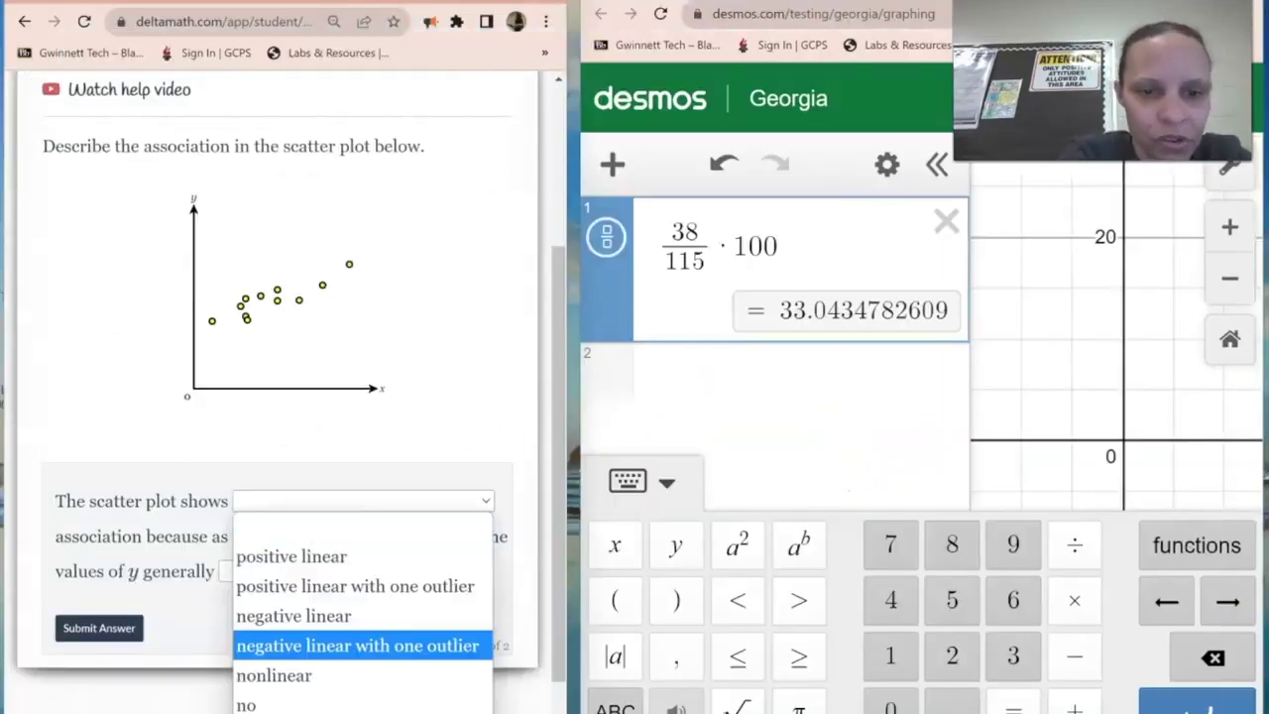
{"action": "left_click", "coordinate": [287, 555]}
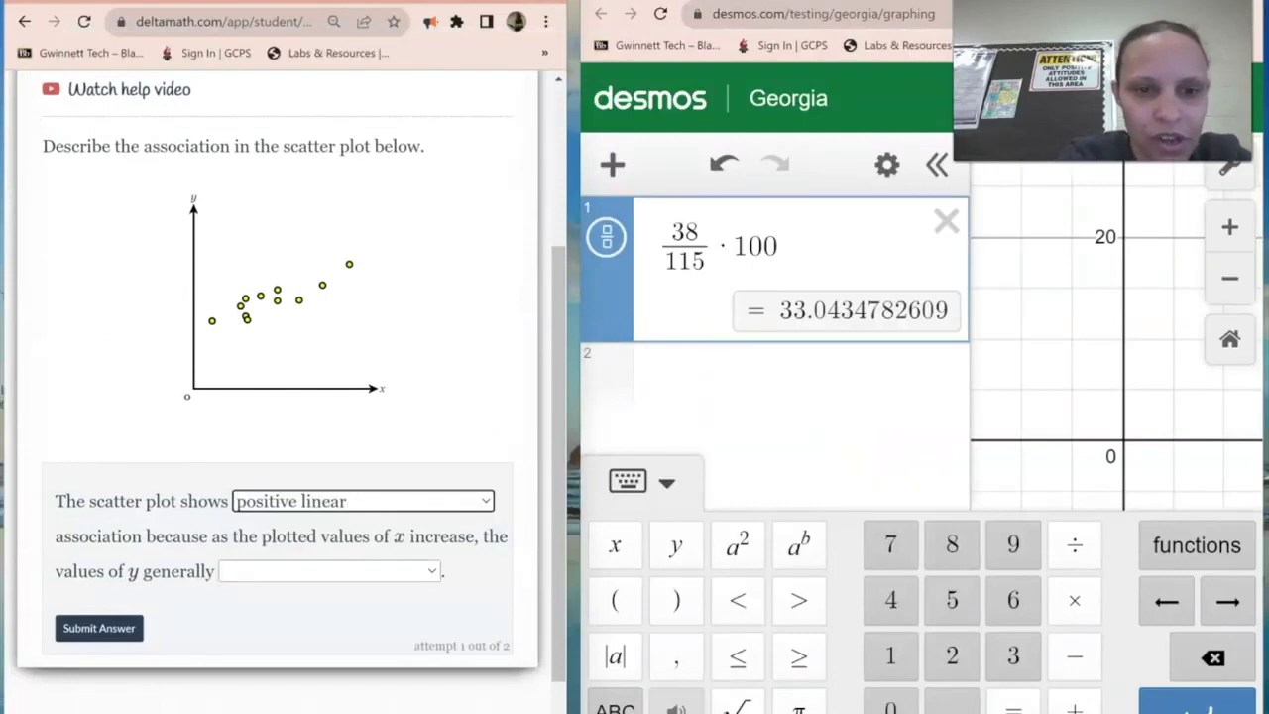
{"action": "left_click", "coordinate": [329, 571]}
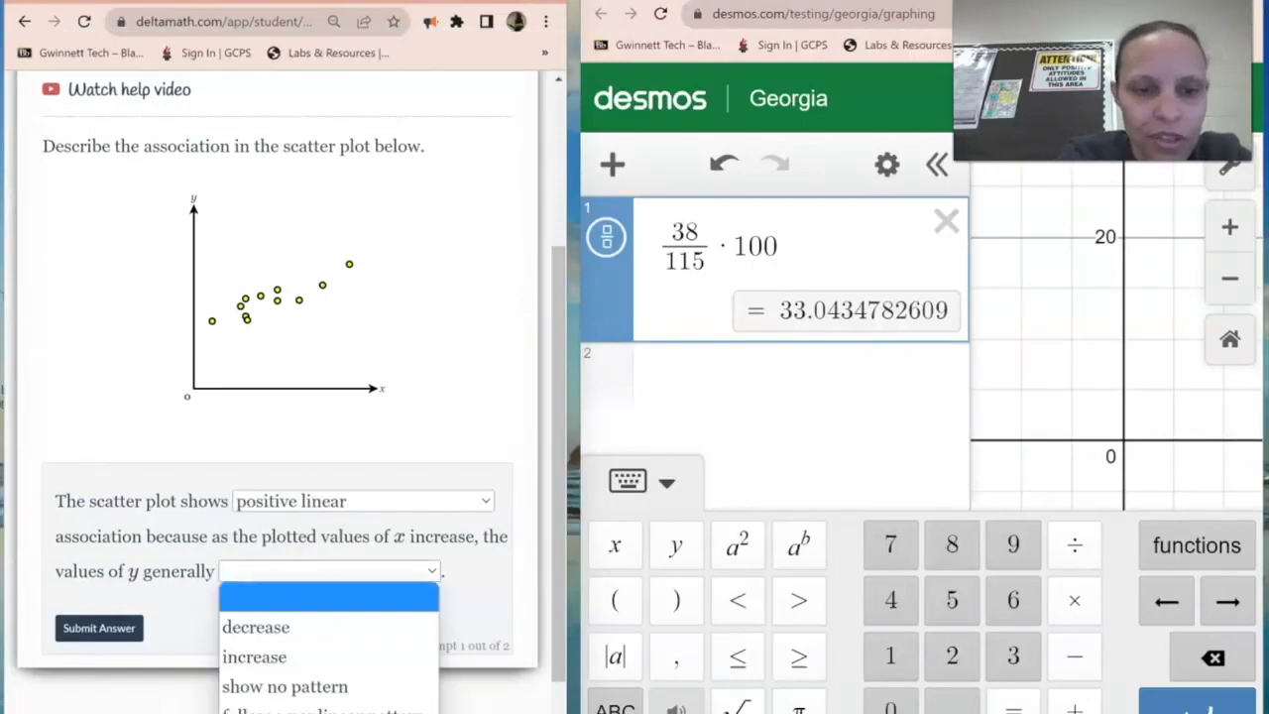
{"action": "left_click", "coordinate": [254, 656]}
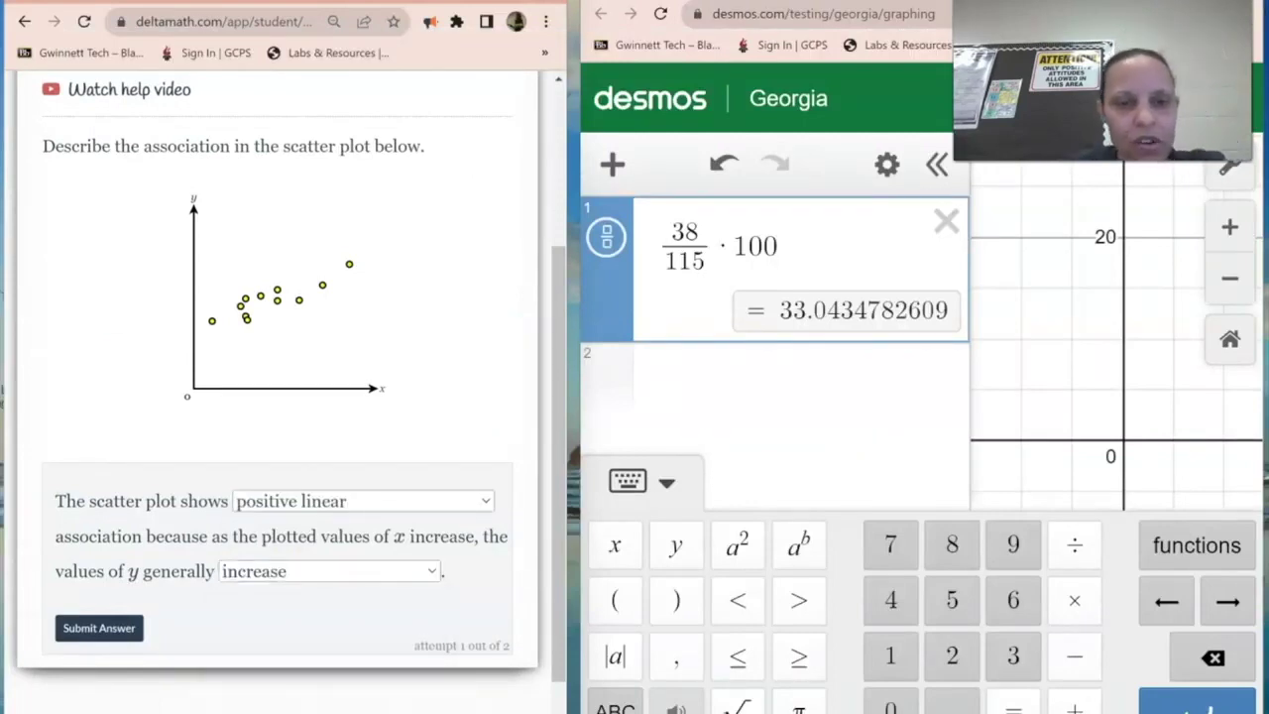
{"action": "left_click", "coordinate": [363, 500]}
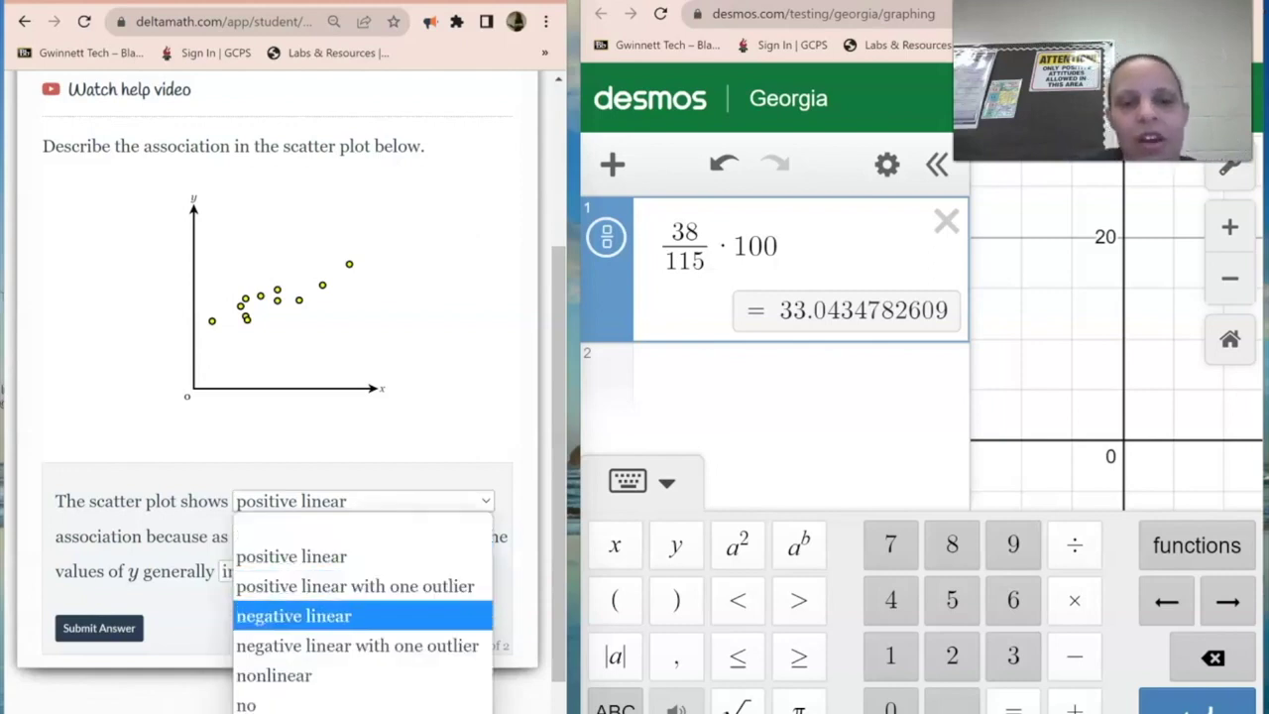